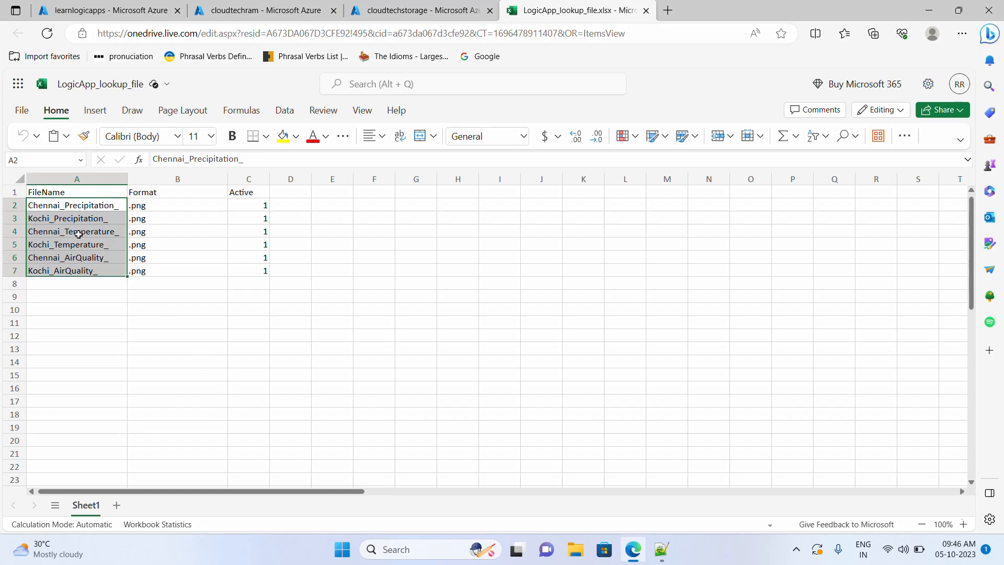
- Open the cloudtechstorage inbound container holding the Chennai_AirQuality_05-10-2023.png blob
click(402, 9)
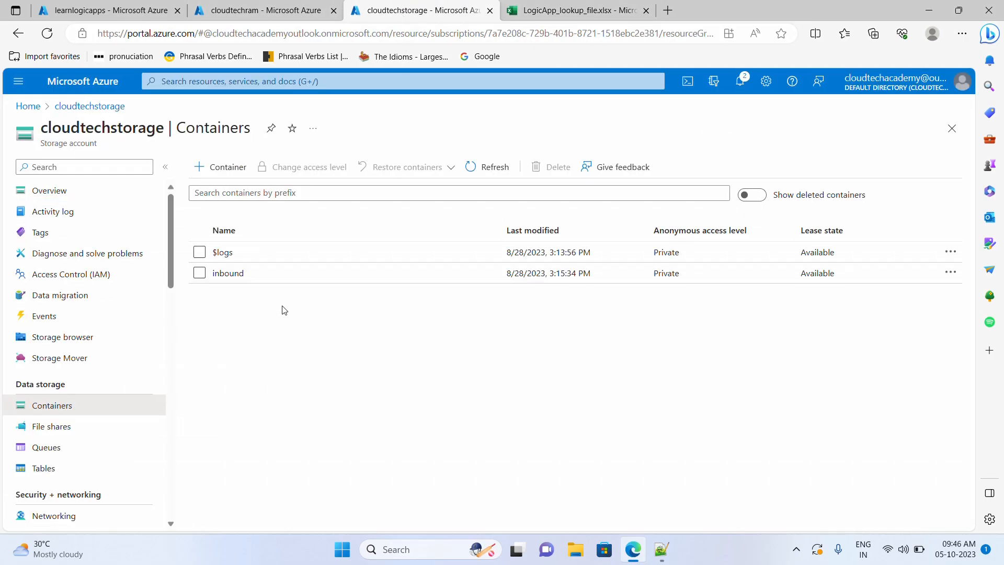
click(264, 280)
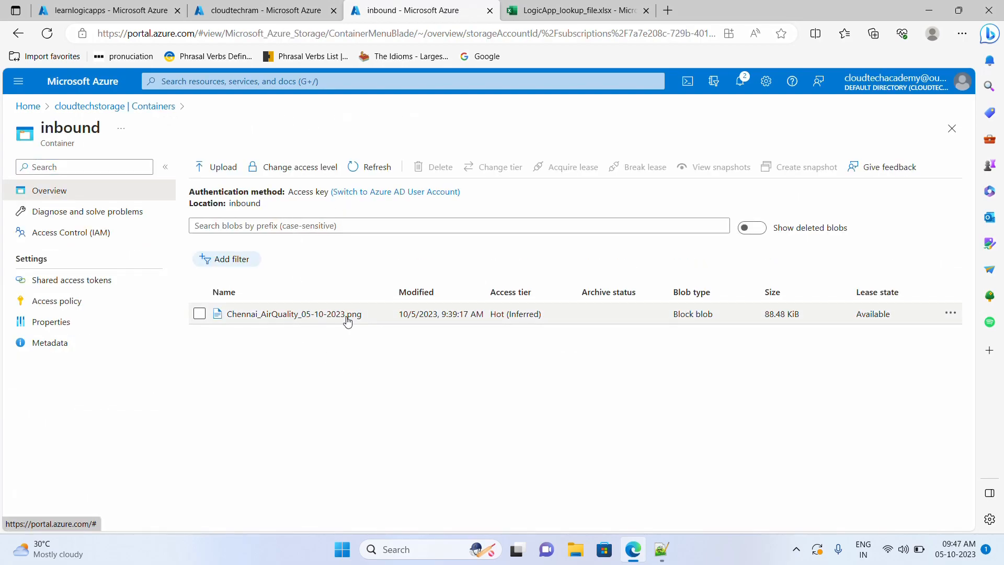
click(669, 14)
- Search Google for 'chennai air quality' and open the aqi.in Chennai AQI result
text(chennai air quality)
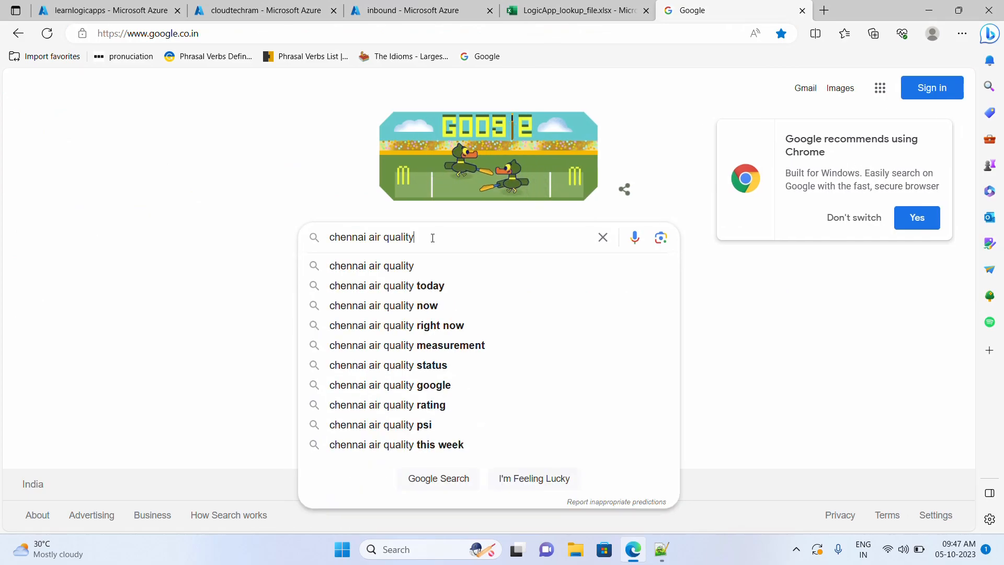
key(Return)
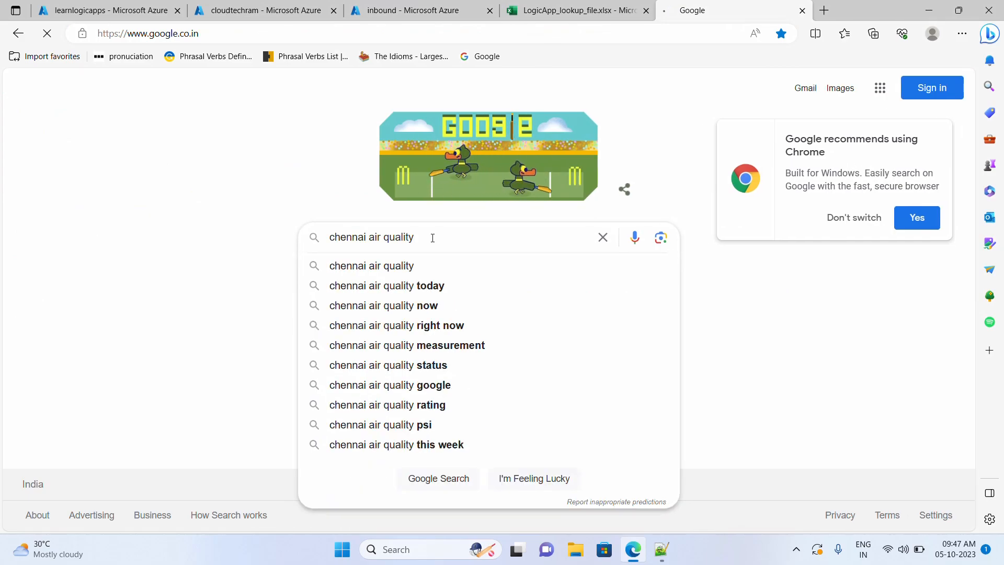
scroll(325, 321, down, 9)
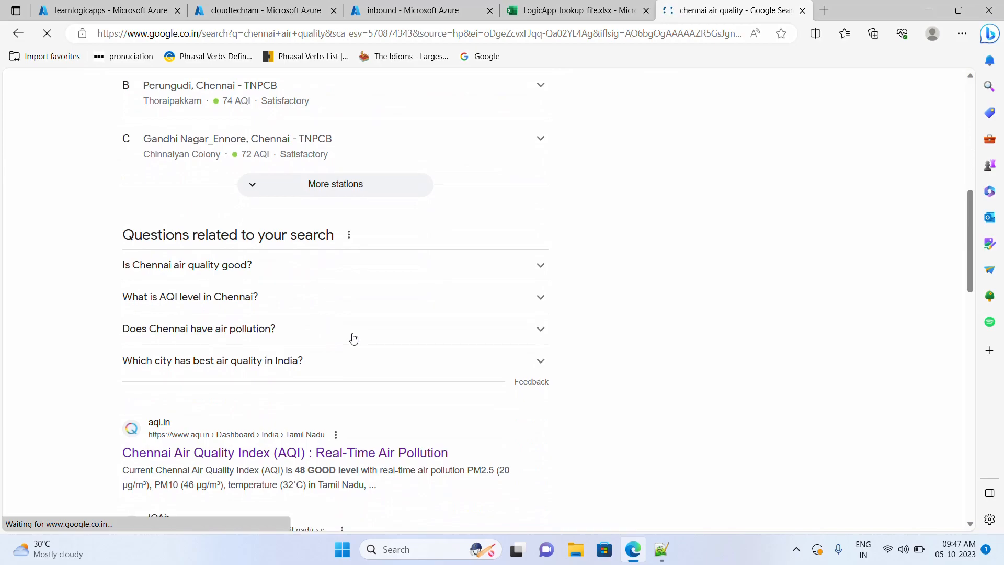
scroll(354, 339, down, 1)
click(271, 384)
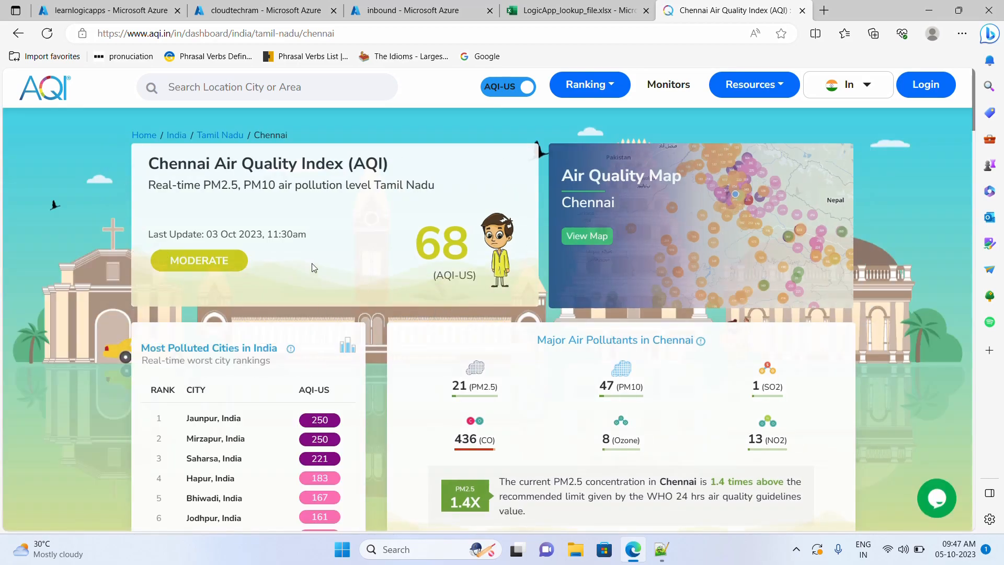
- Preview the Chennai_AirQuality_05-10-2023.png blob and compare it with the Chennai AQI page
click(418, 10)
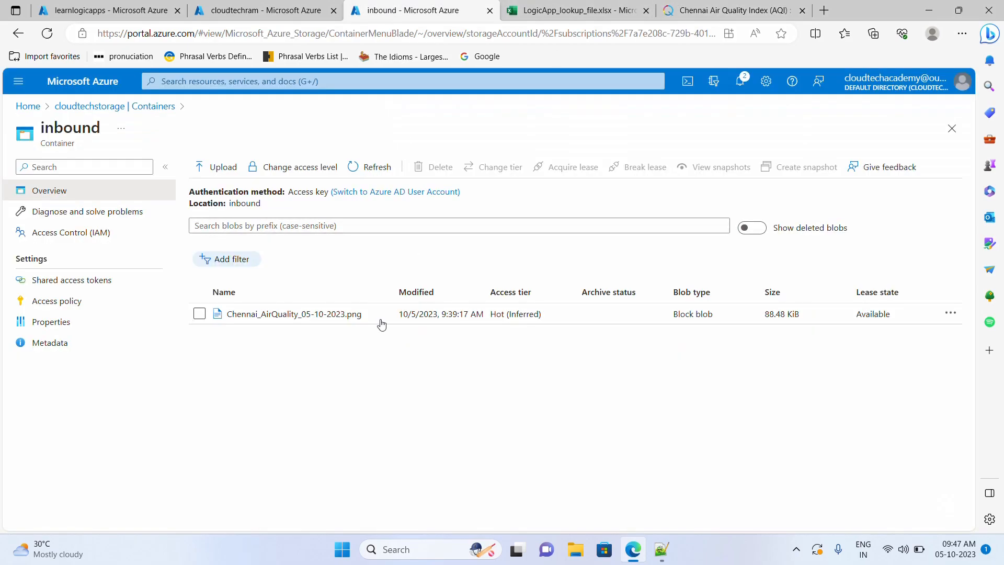
click(294, 315)
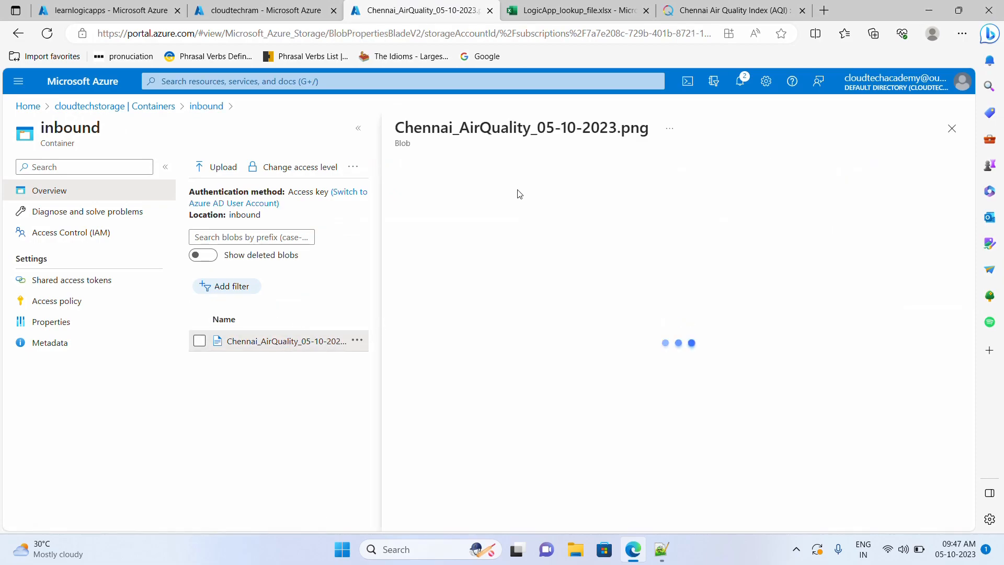
click(570, 197)
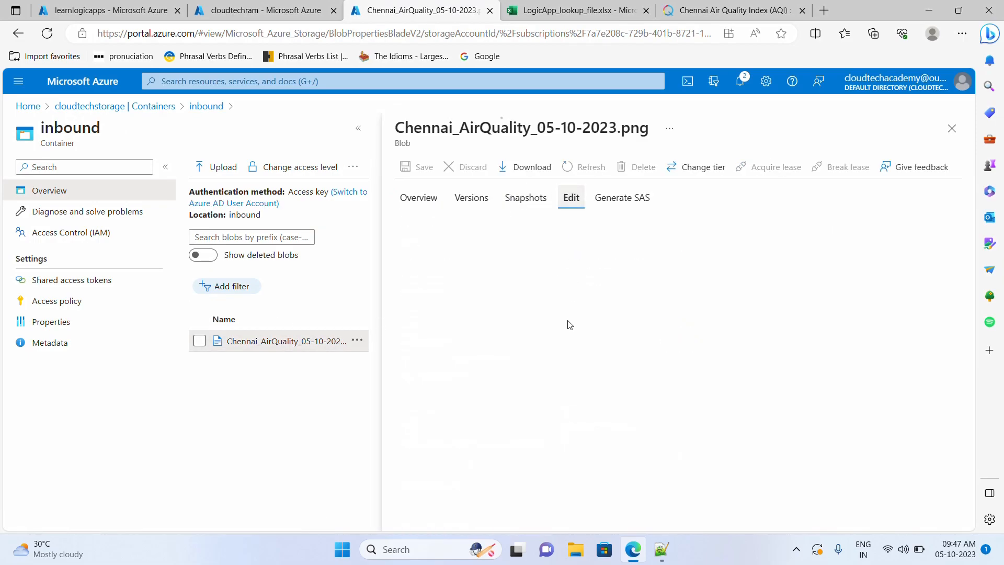
click(702, 11)
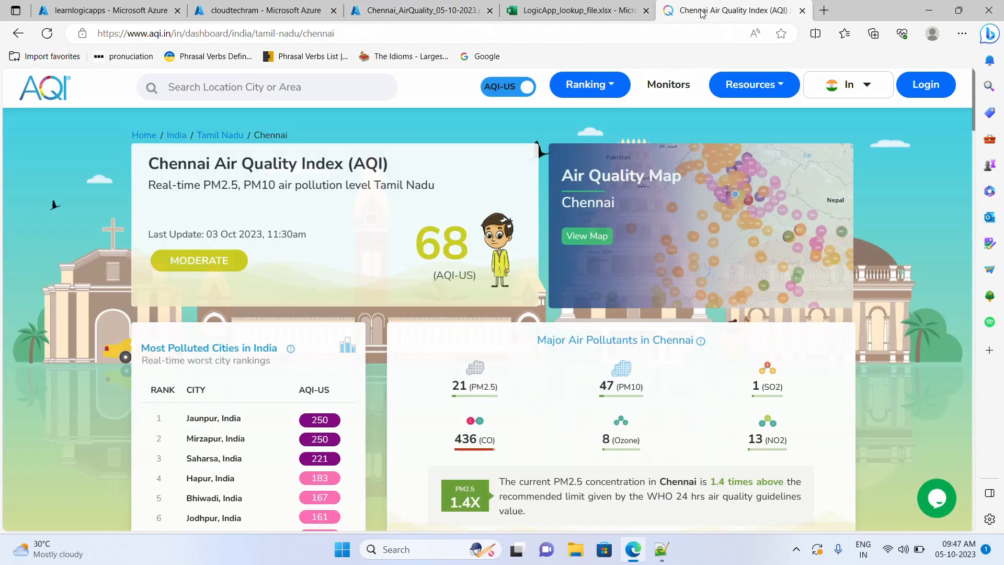
click(557, 12)
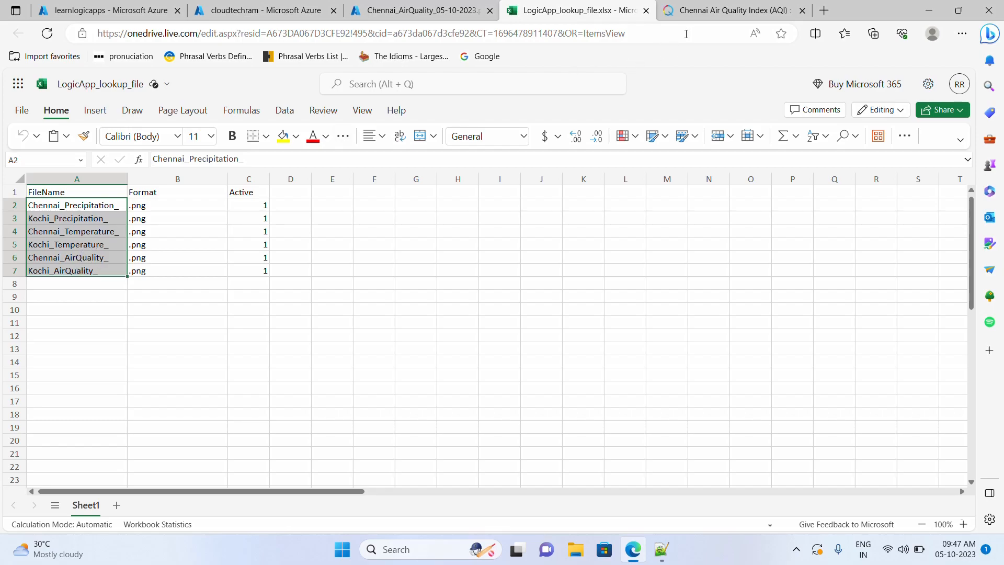
click(705, 11)
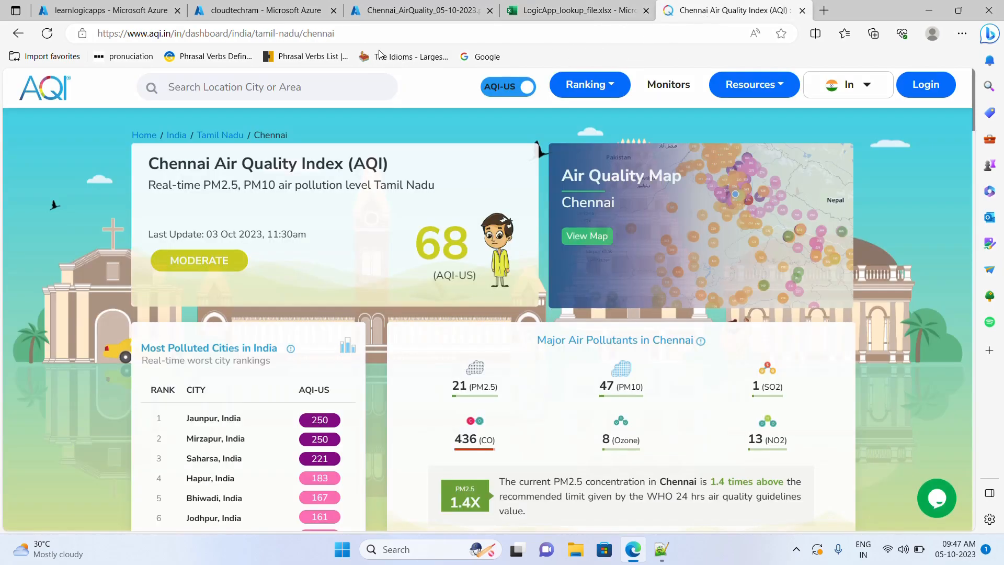
click(390, 35)
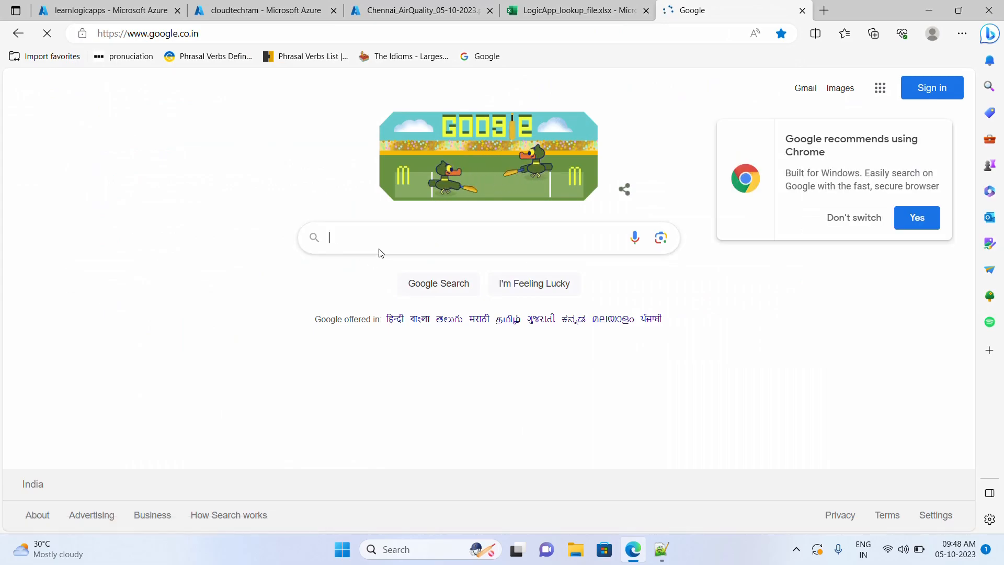
- Search 'chennai precipitation' and view the temperature forecast (31 °C, 3% precipitation)
text(chennai precipitation)
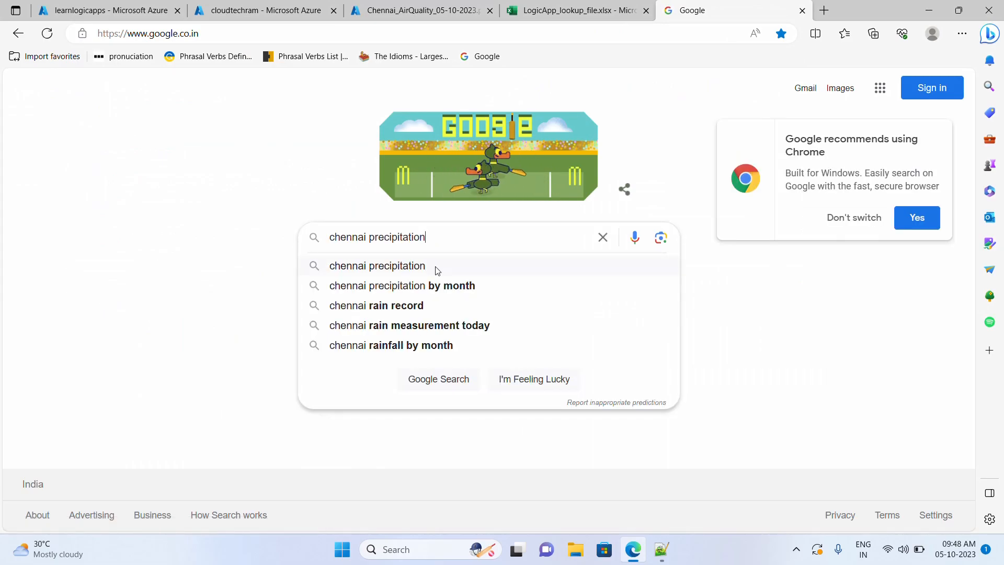
click(427, 267)
scroll(327, 295, down, 1)
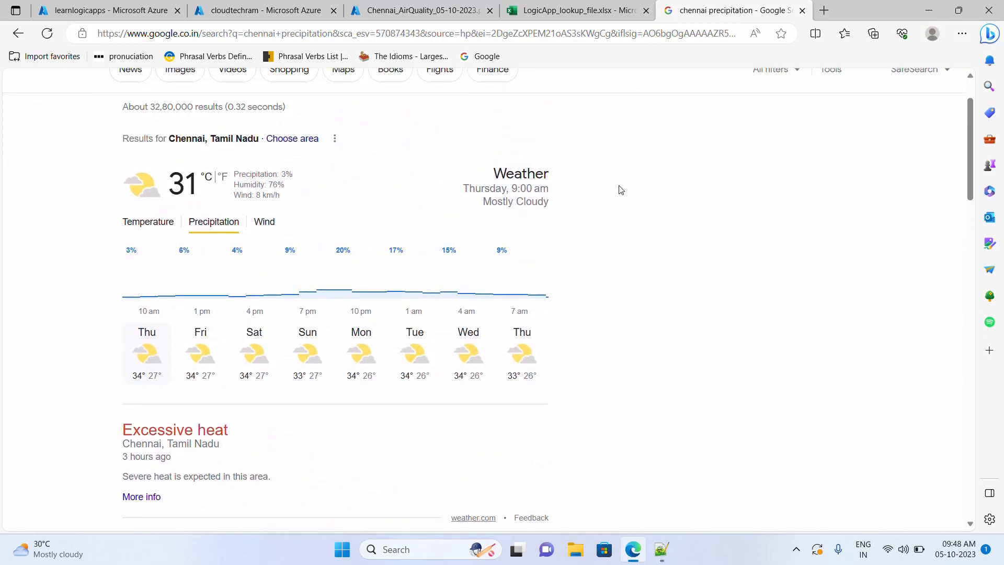
click(146, 224)
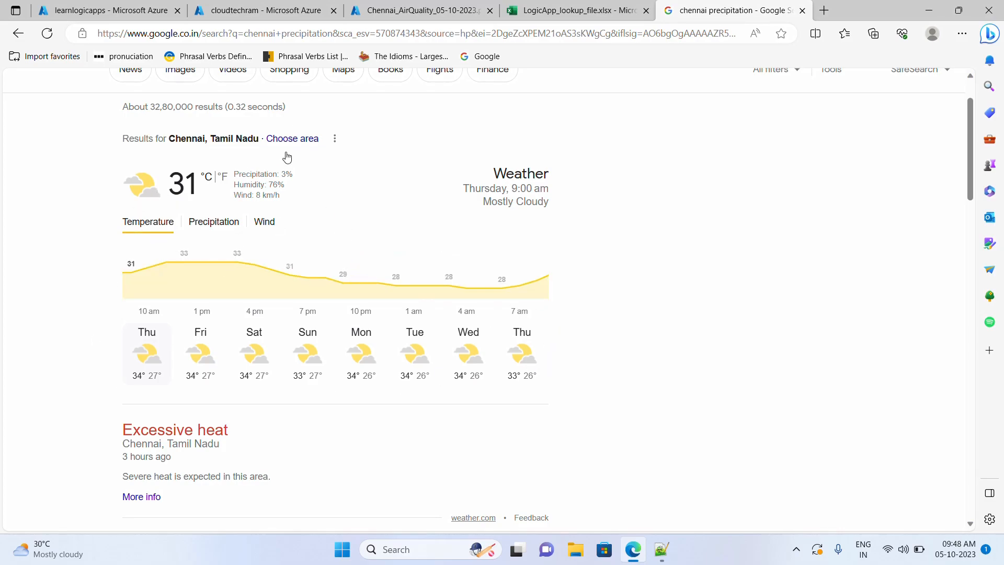
click(539, 15)
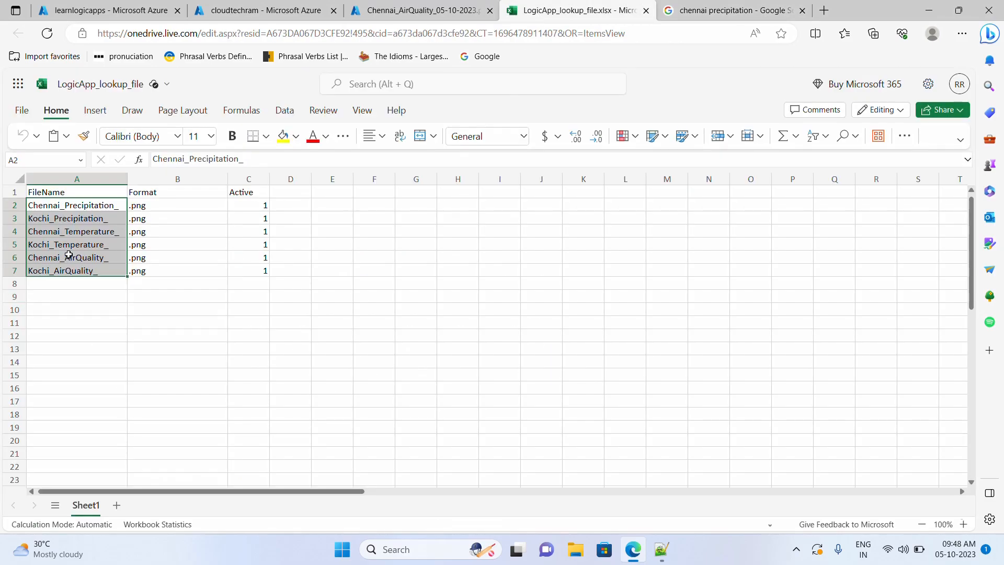
- Review the file names in A2:A7 and the Format values in B2:B7
click(75, 218)
drag(50, 285, 56, 335)
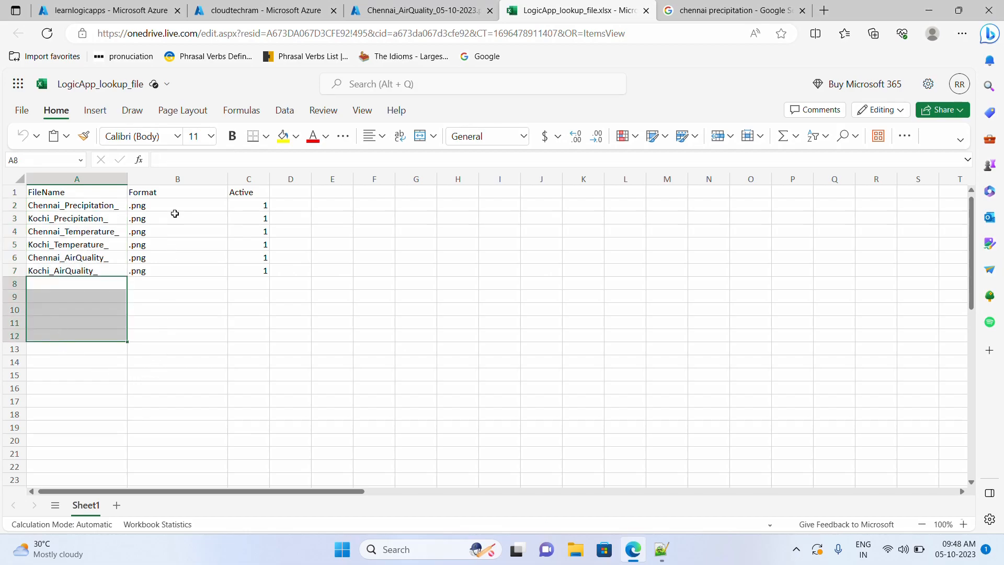
drag(156, 210, 157, 269)
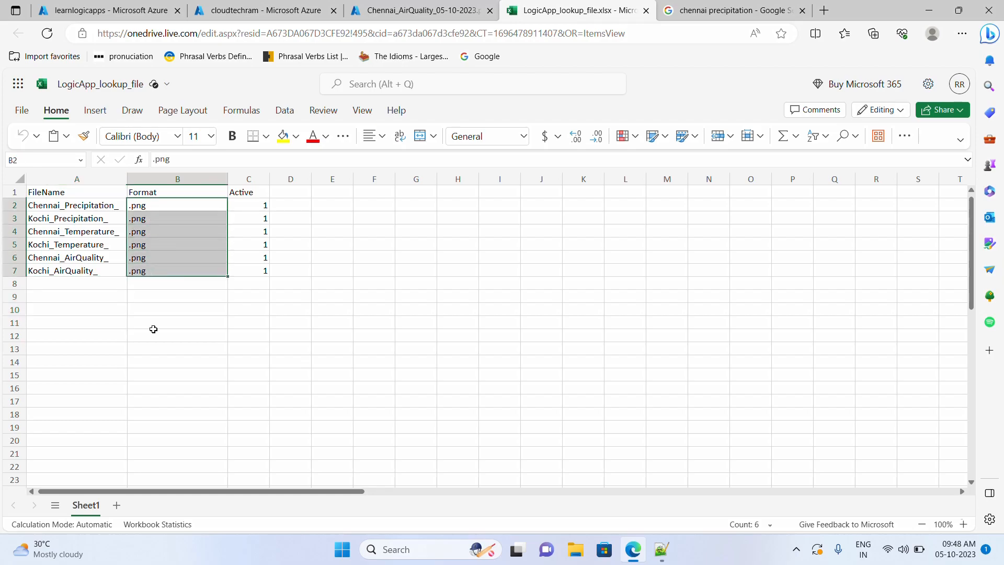
click(440, 13)
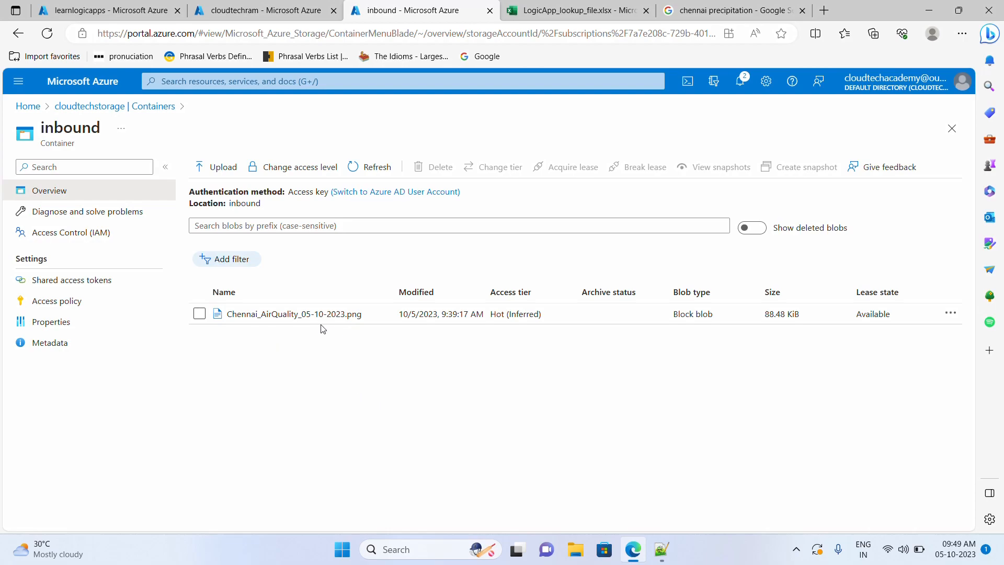
click(547, 12)
click(120, 324)
click(68, 208)
drag(67, 209, 68, 271)
click(70, 296)
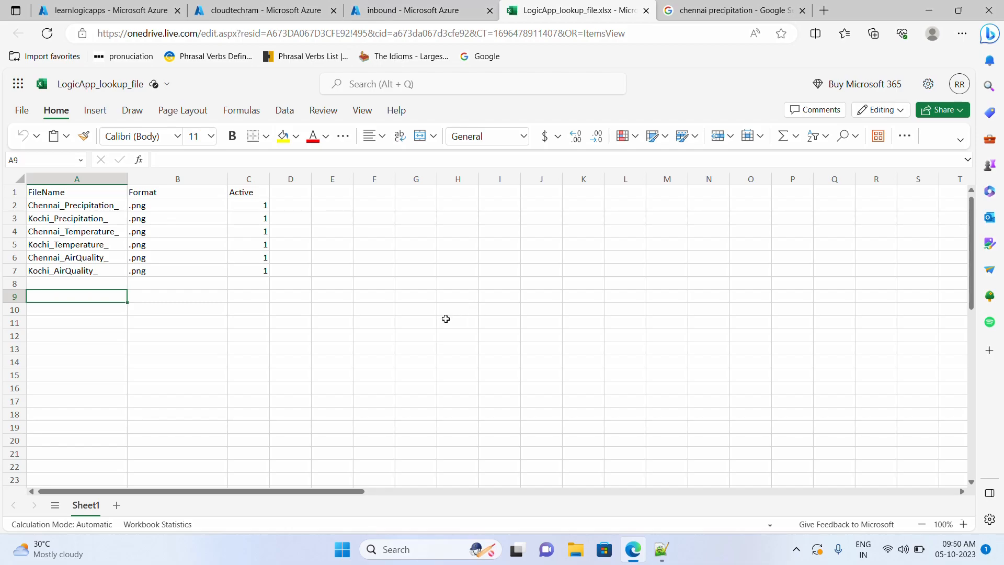
- Select the FileName entries while cross-checking the Logic app designer and inbound blob list
click(262, 10)
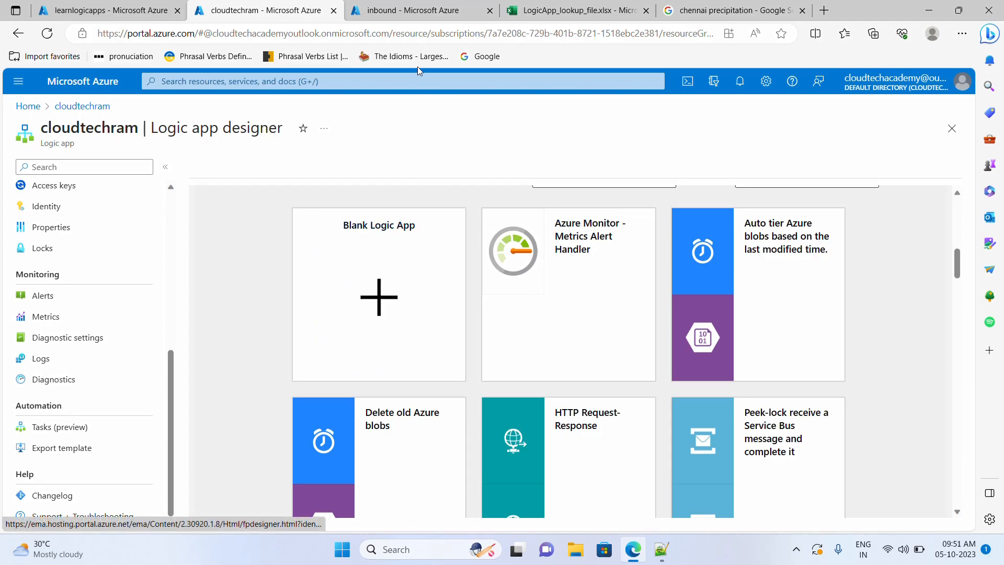
click(381, 16)
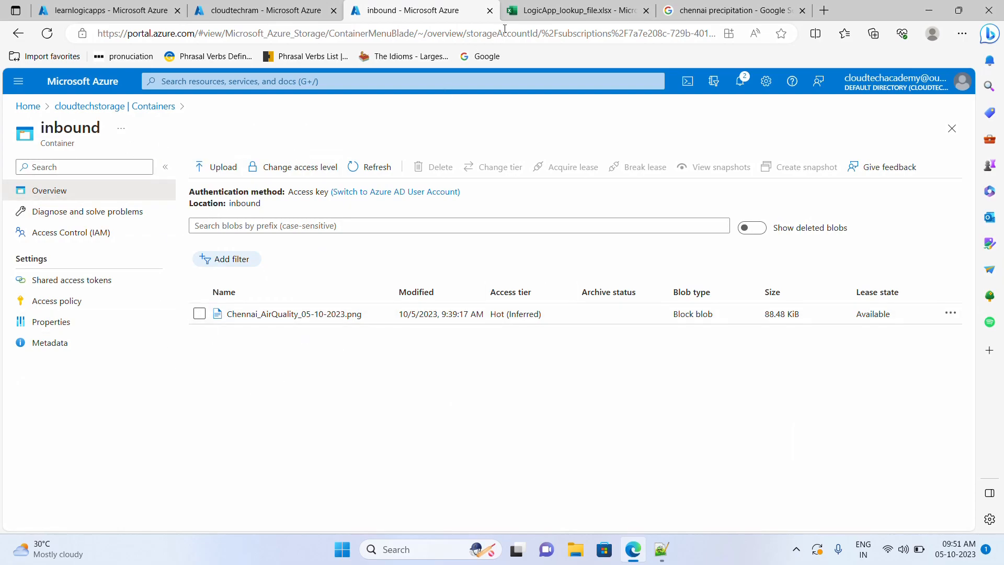
click(527, 15)
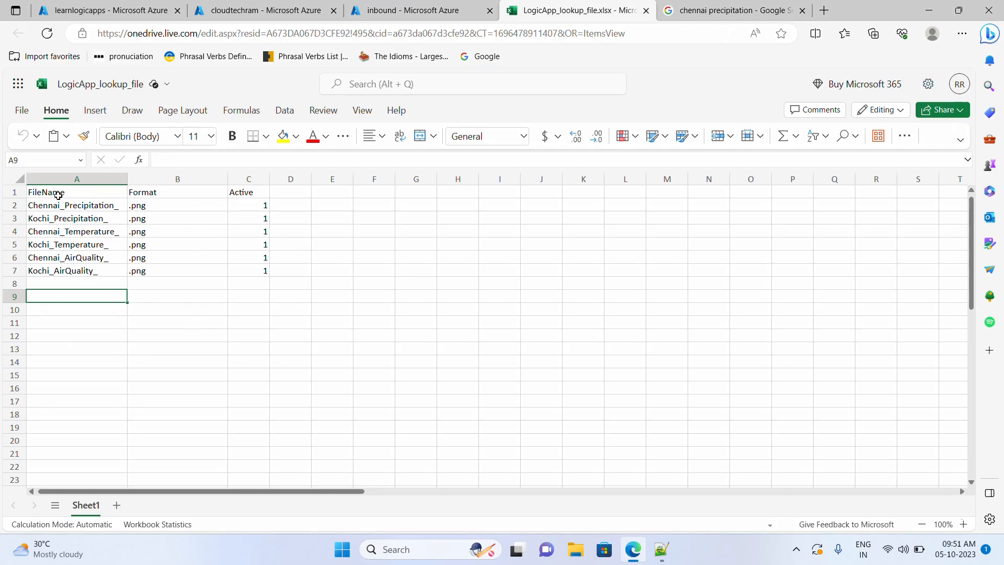
drag(47, 192, 144, 272)
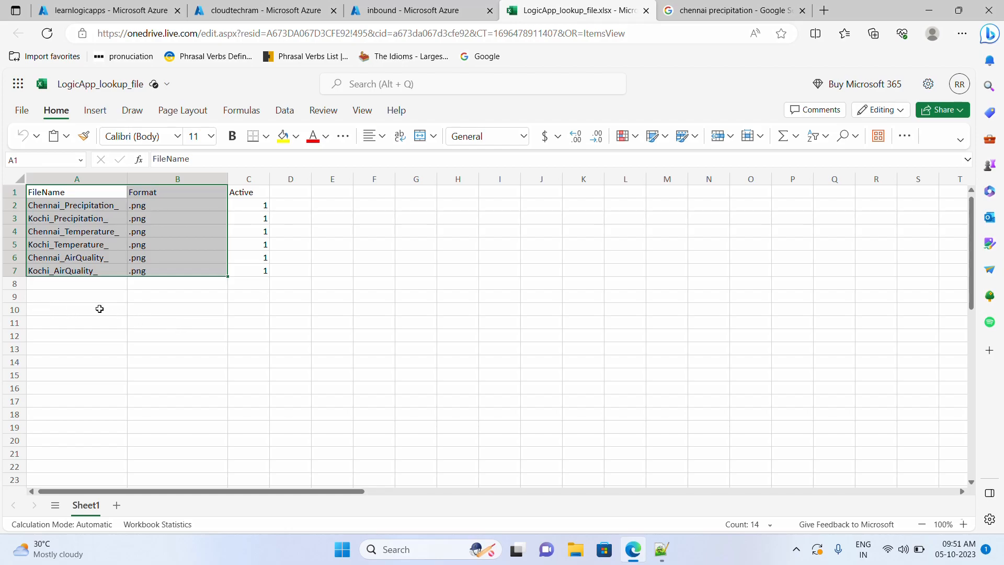
click(99, 309)
drag(50, 192, 141, 272)
click(243, 15)
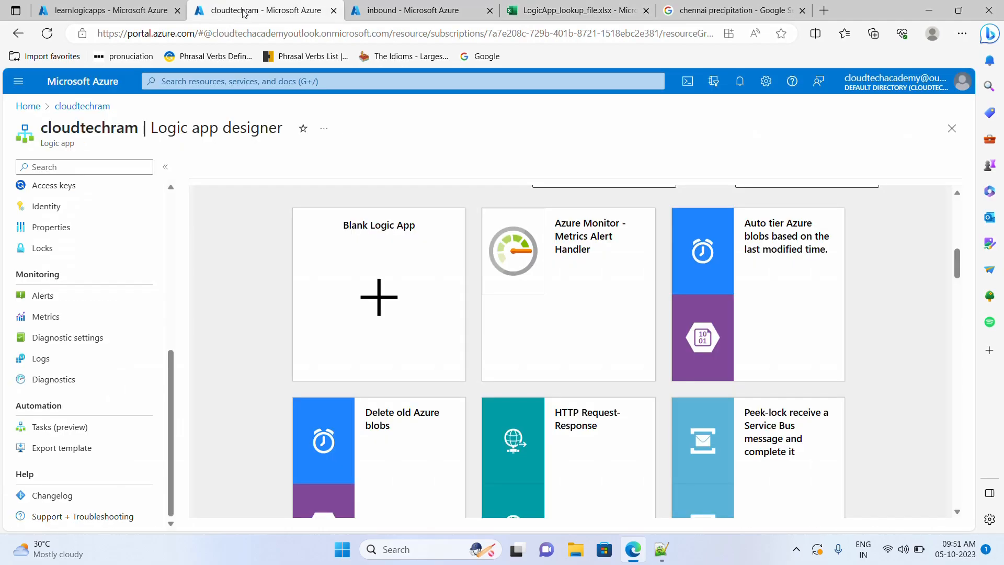
- Duplicate the inbound page and create a storage table named FileMapping
click(414, 15)
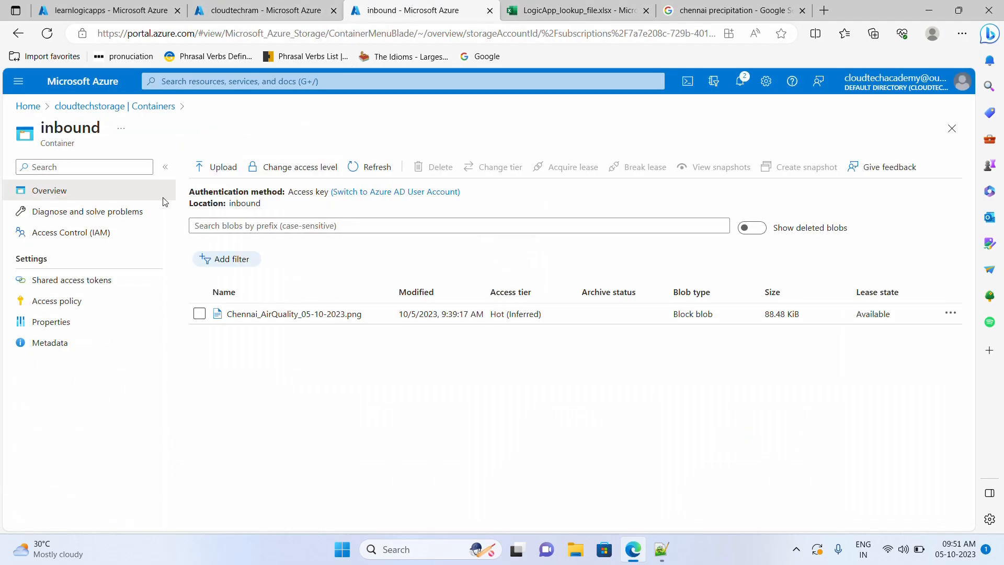
right_click(411, 15)
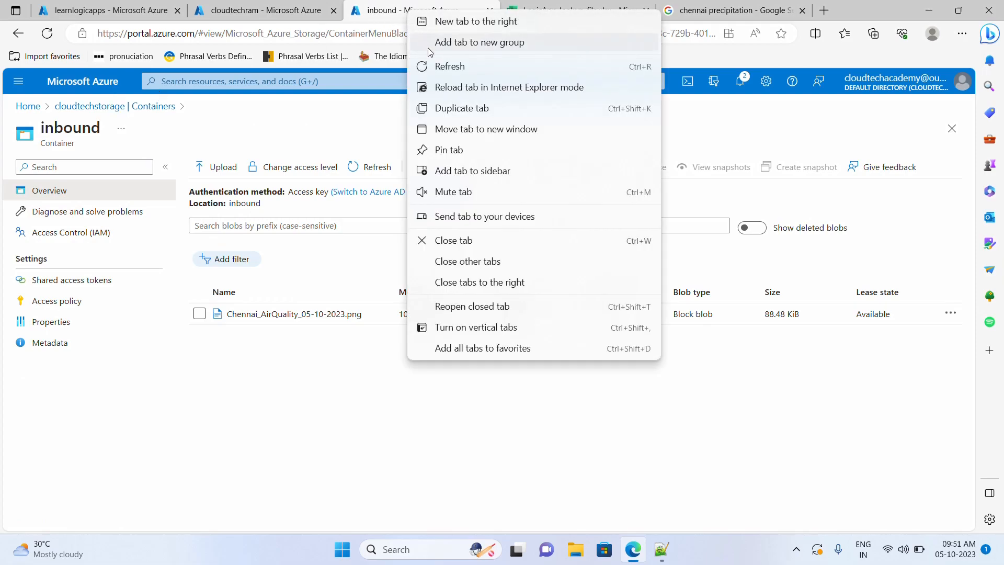
click(442, 108)
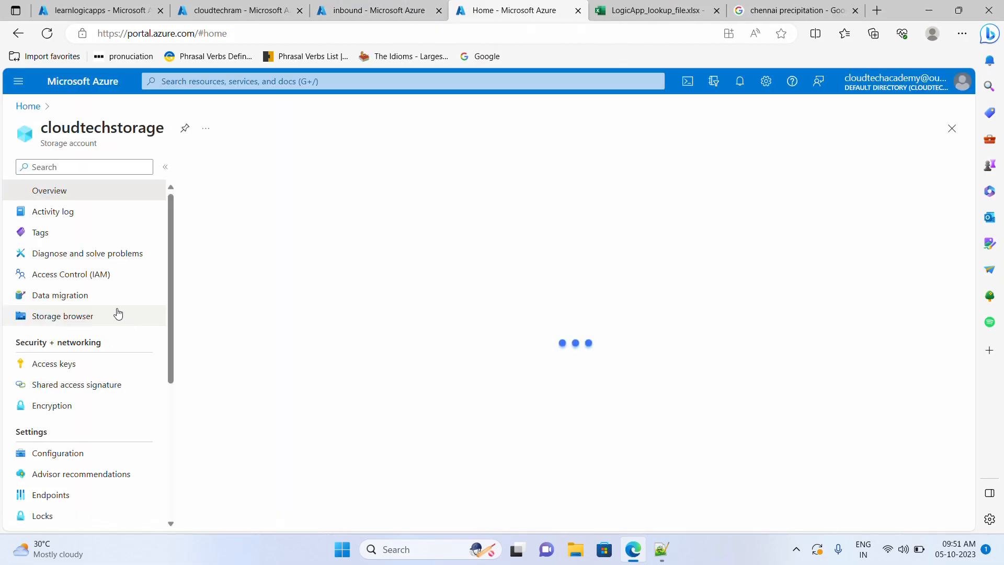
scroll(62, 460, down, 2)
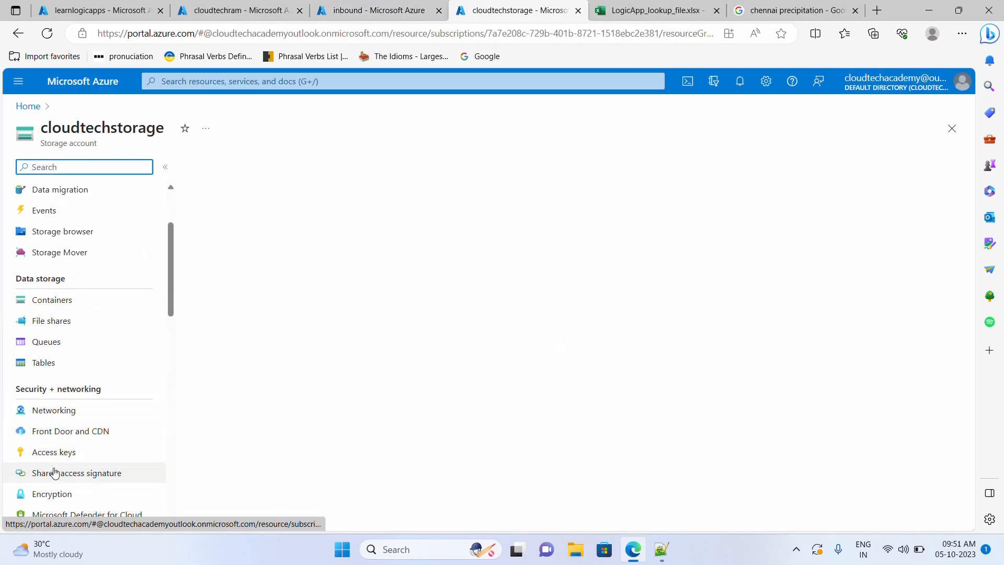
click(60, 372)
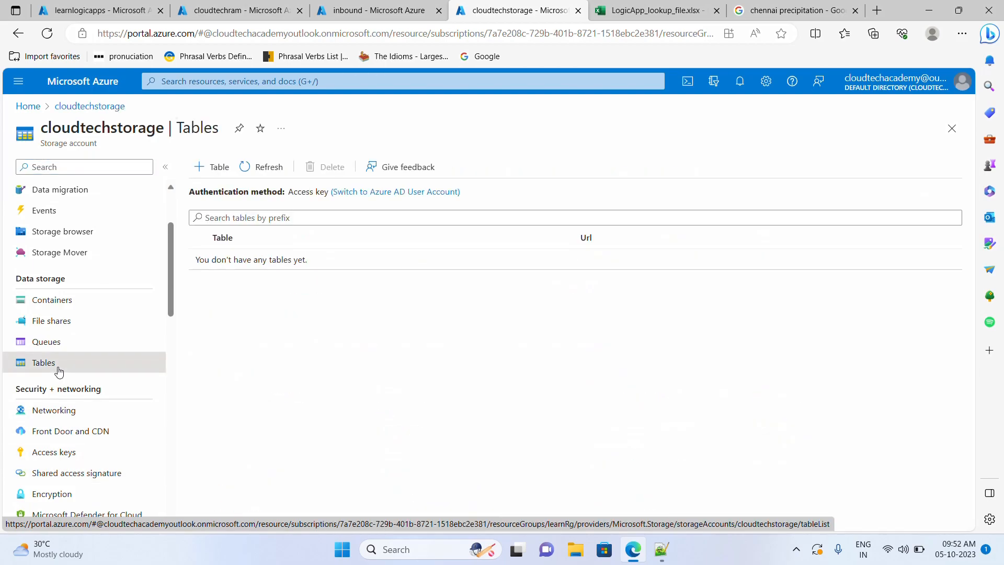
click(214, 171)
text(FileMapping)
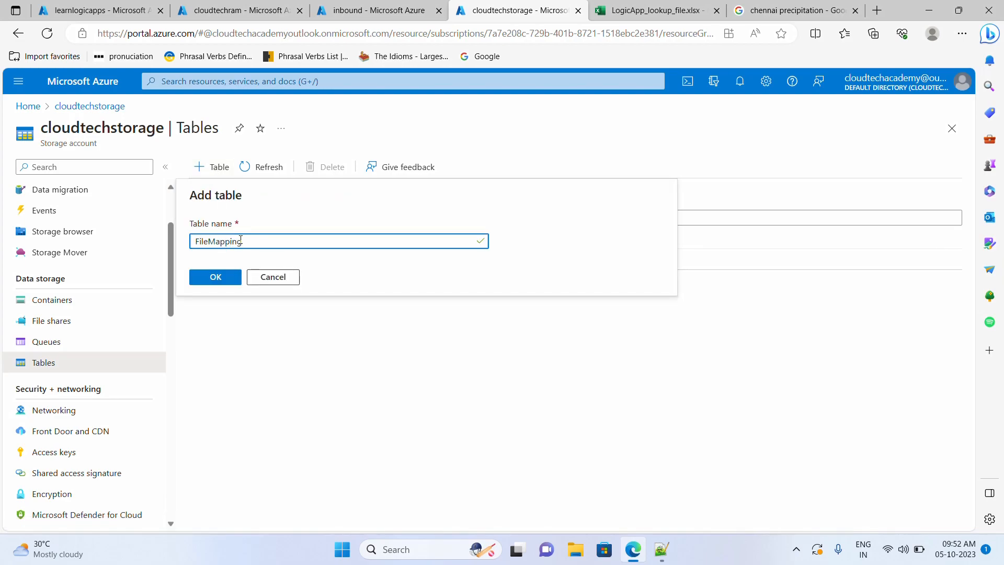
click(216, 278)
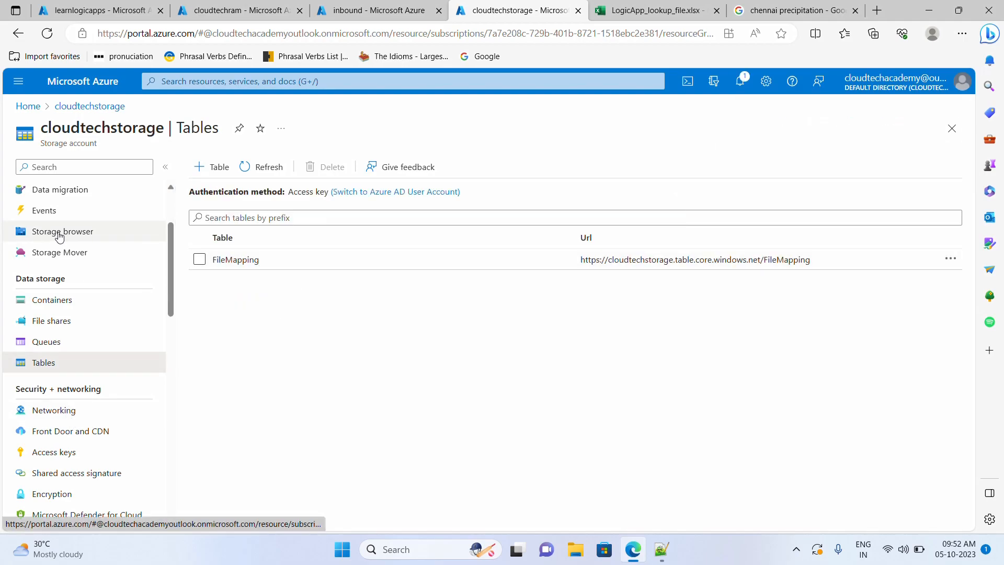
scroll(79, 282, up, 2)
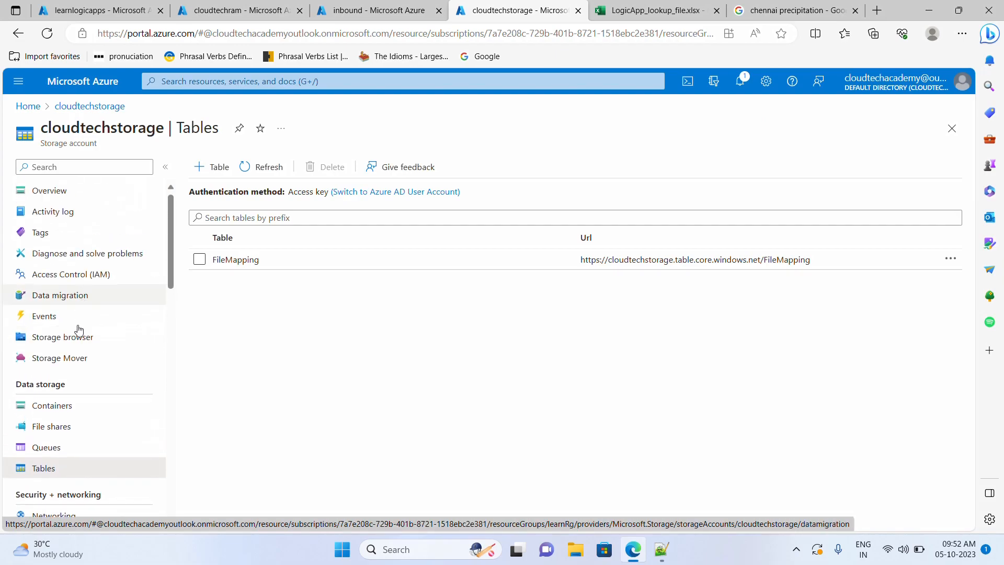
- In Storage browser, open the FileMapping table and start a new entity
click(84, 340)
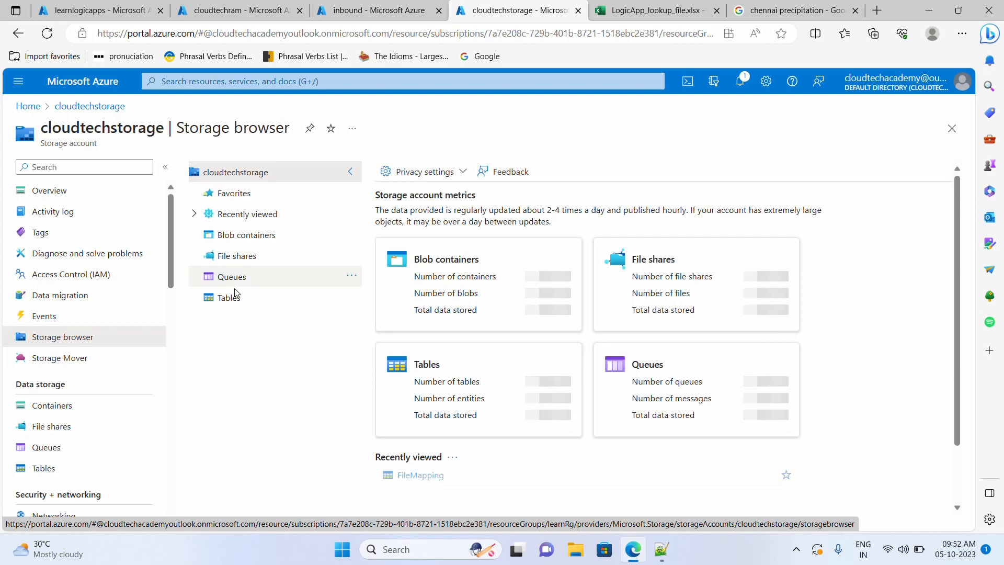
click(234, 302)
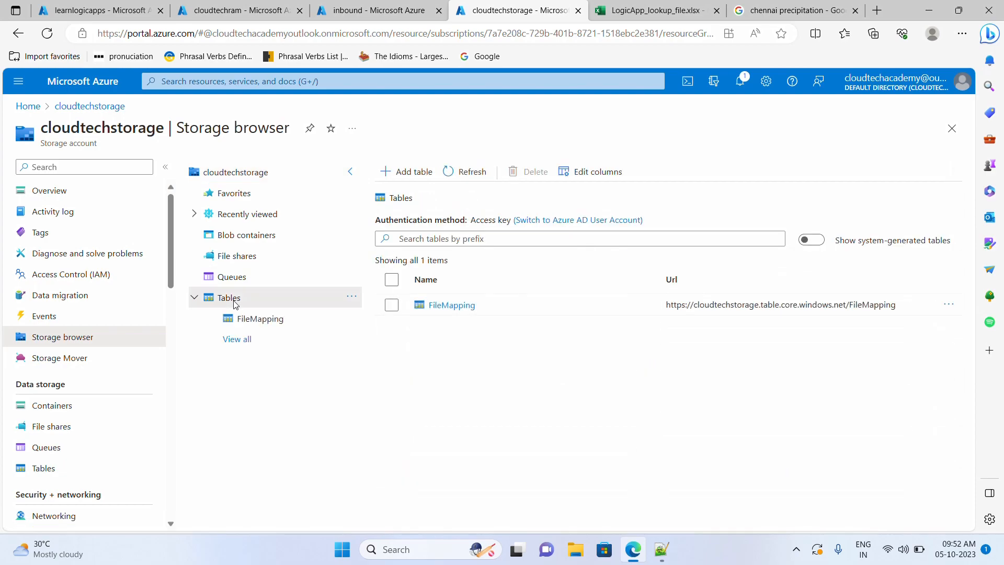
click(452, 305)
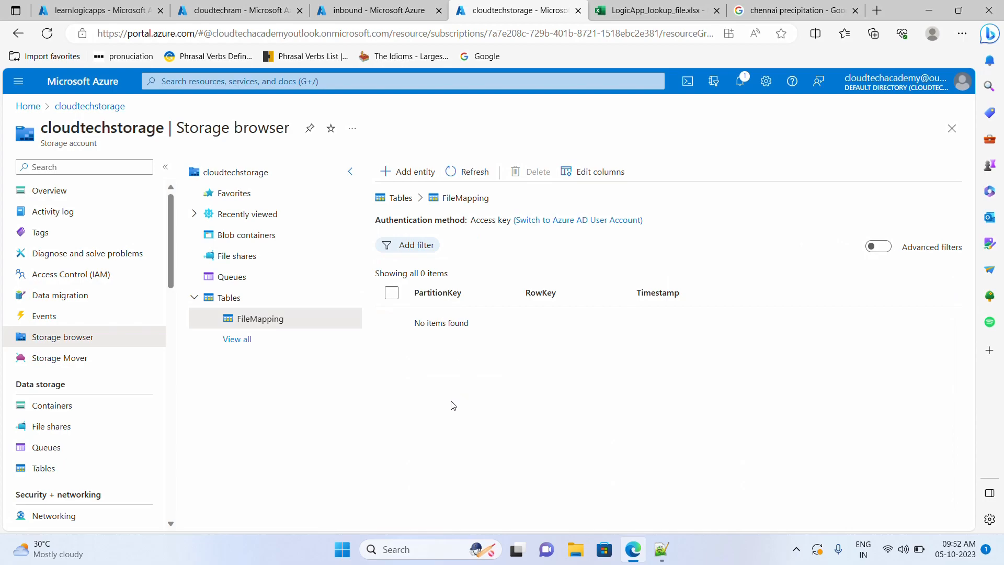
click(407, 172)
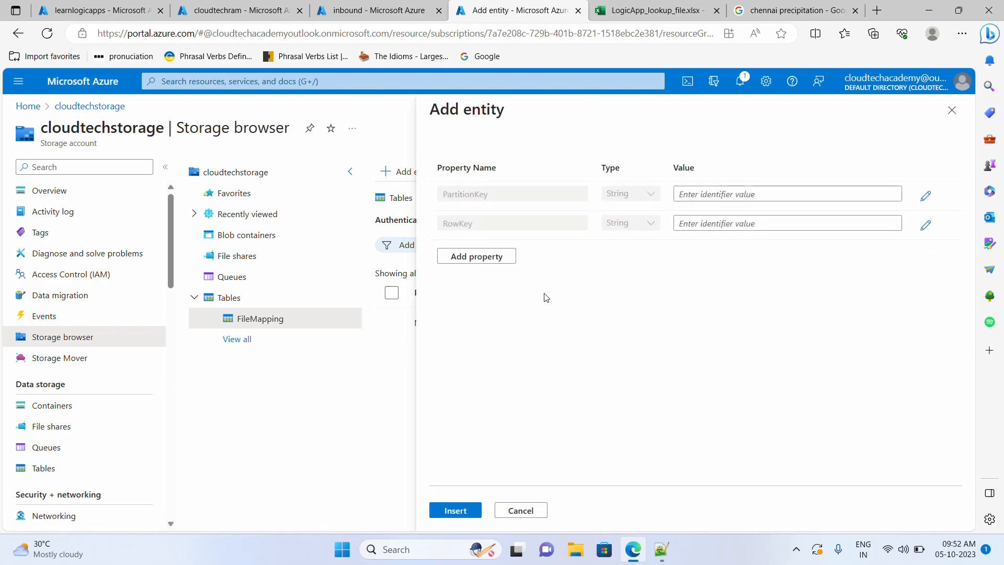
click(715, 194)
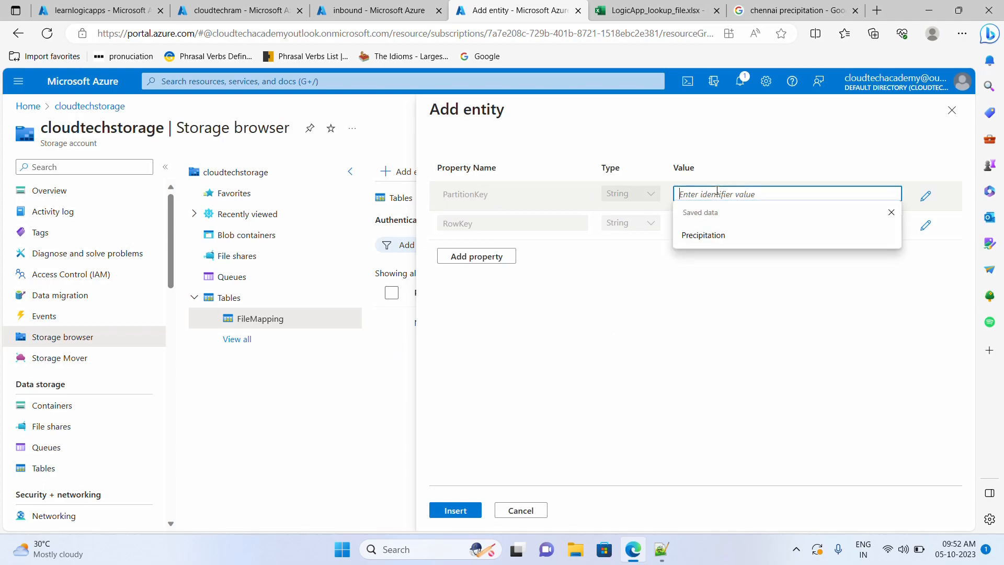
click(652, 316)
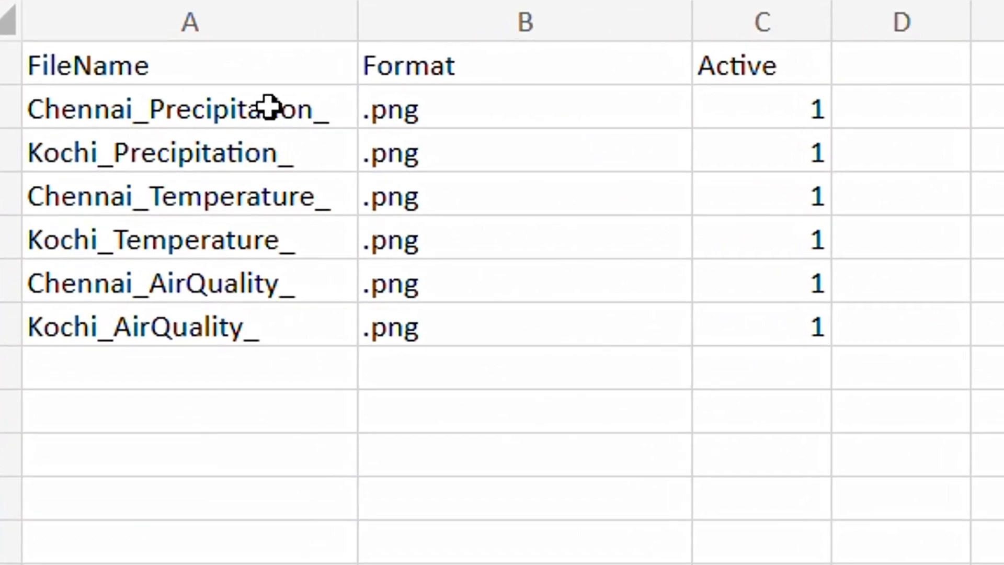
- Review the Precipitation, Temperature and AirQuality file-name pairs in the lookup workbook
drag(269, 109, 267, 139)
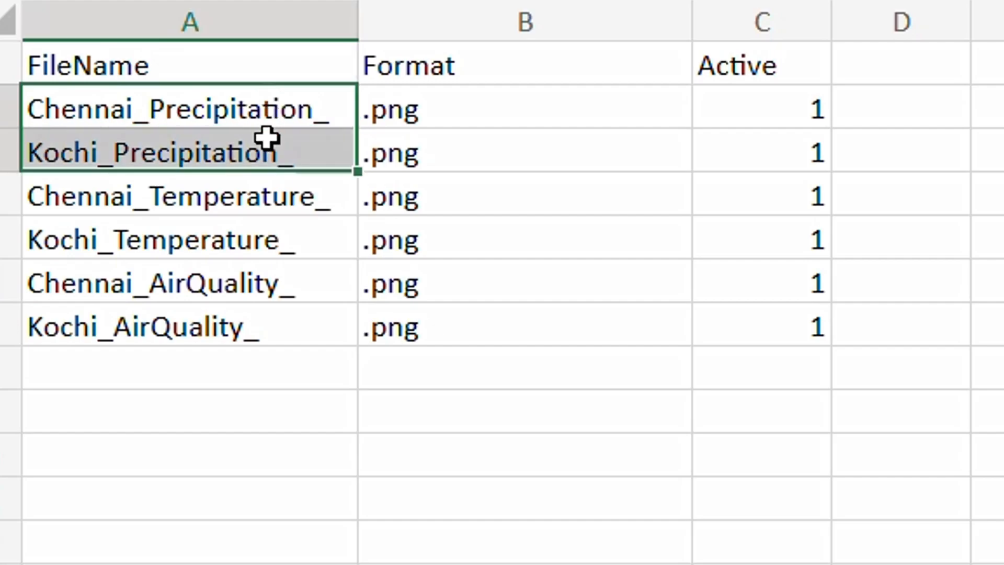
drag(276, 211, 266, 233)
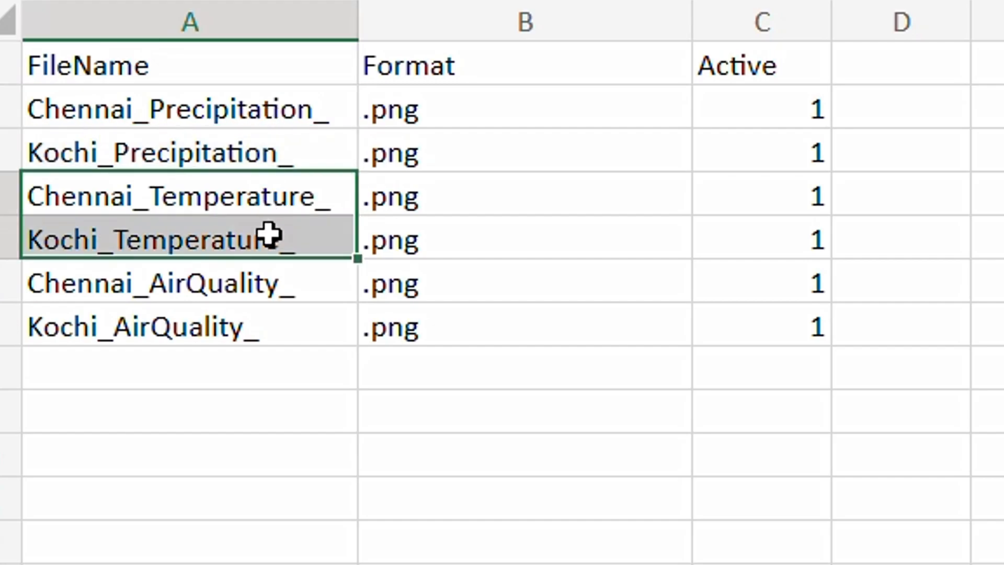
click(270, 288)
drag(270, 288, 269, 328)
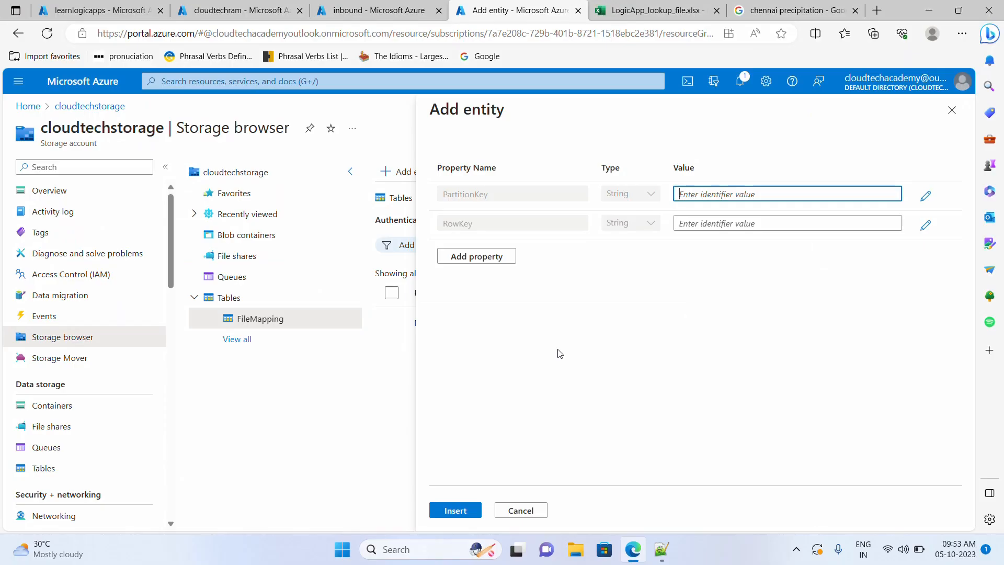
click(656, 11)
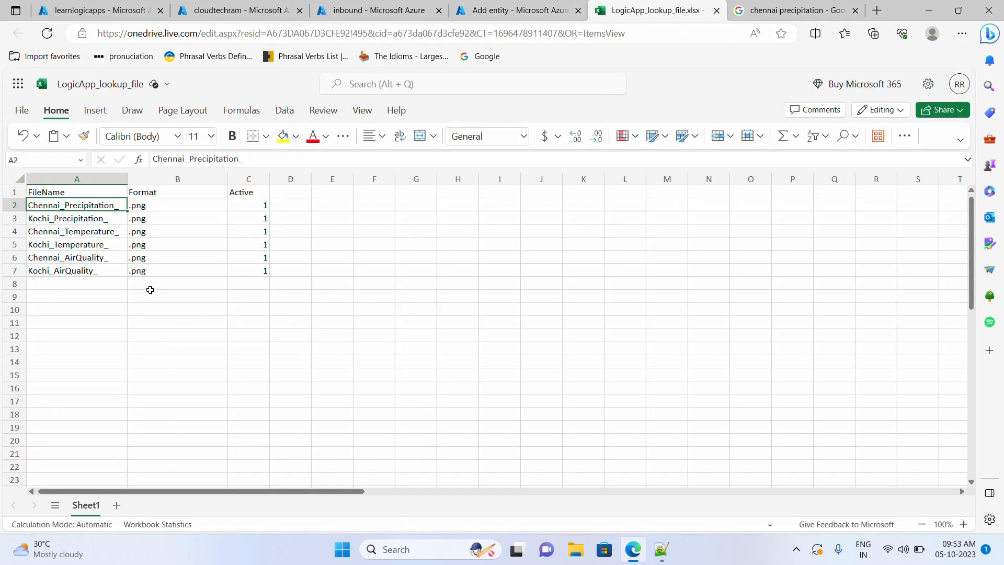
- Add an entity property named FileName, copied from header cell A1
double_click(73, 194)
double_click(74, 195)
key(ctrl+c)
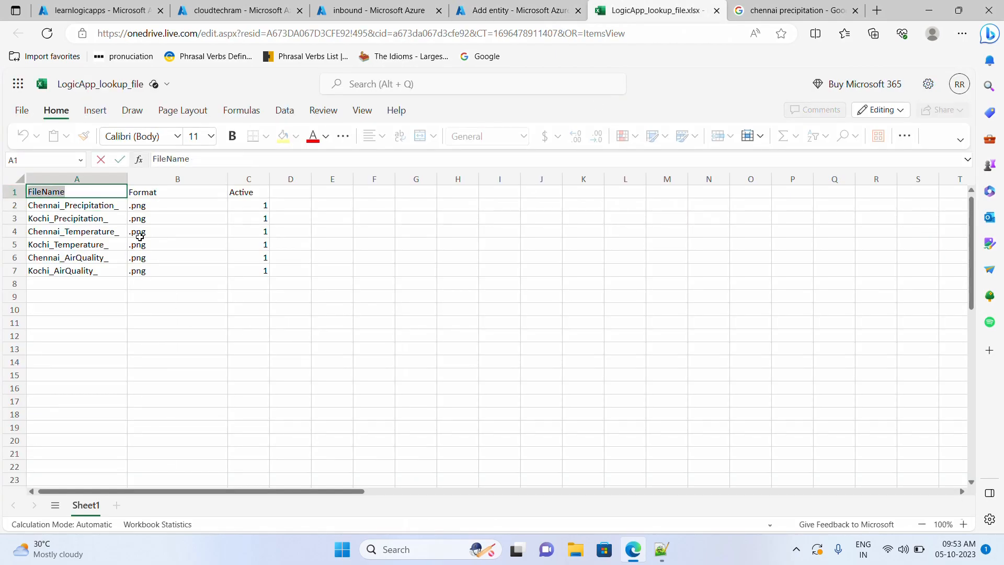
click(515, 10)
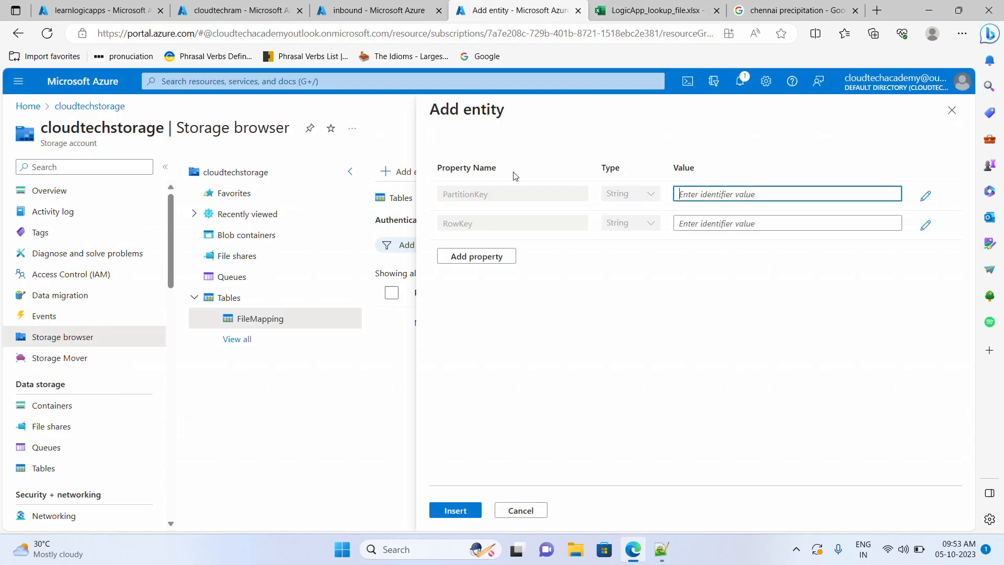
click(477, 261)
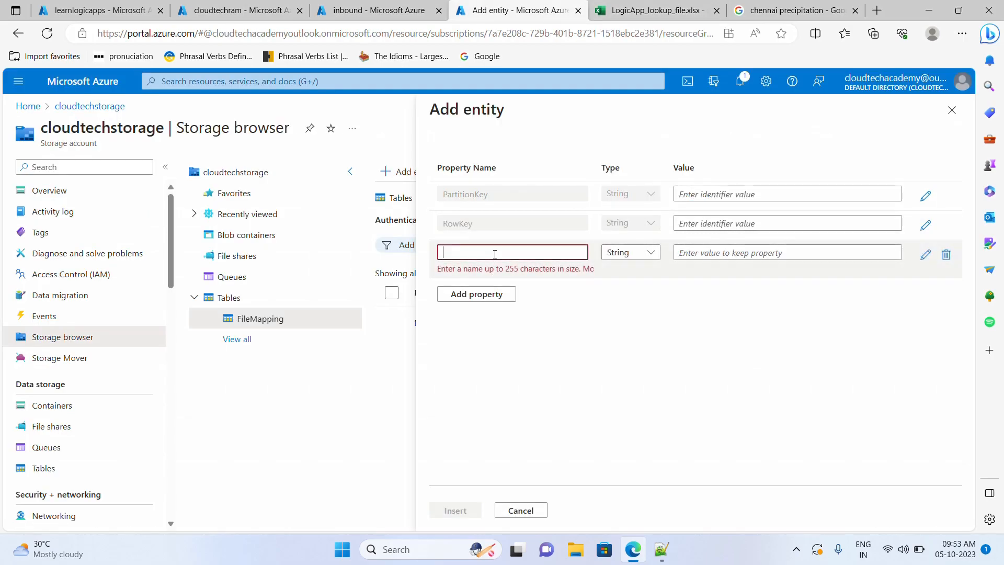
key(ctrl+v)
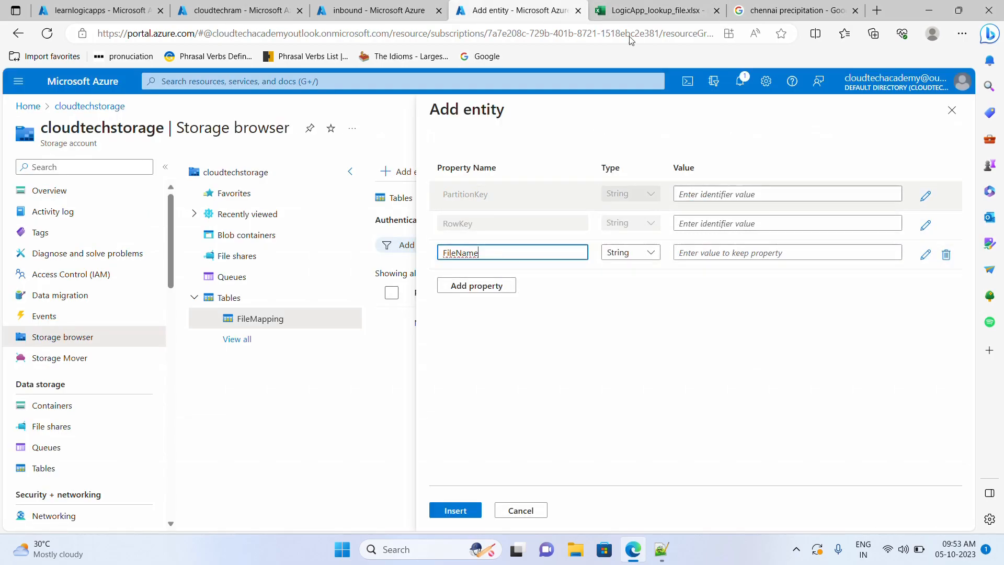
- Add a fourth entity property named Format, copied from header cell B1
click(487, 289)
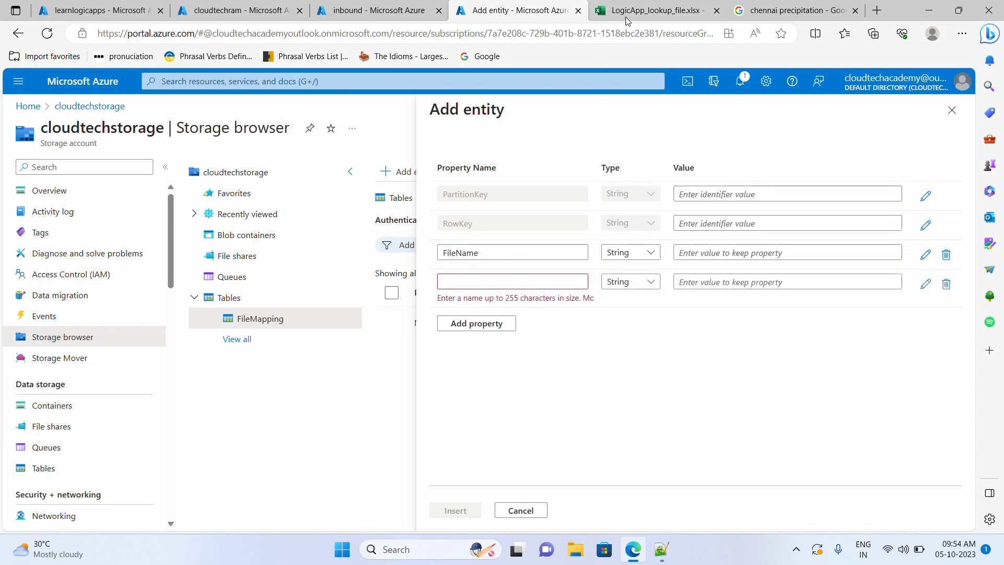
click(654, 11)
click(189, 203)
click(188, 193)
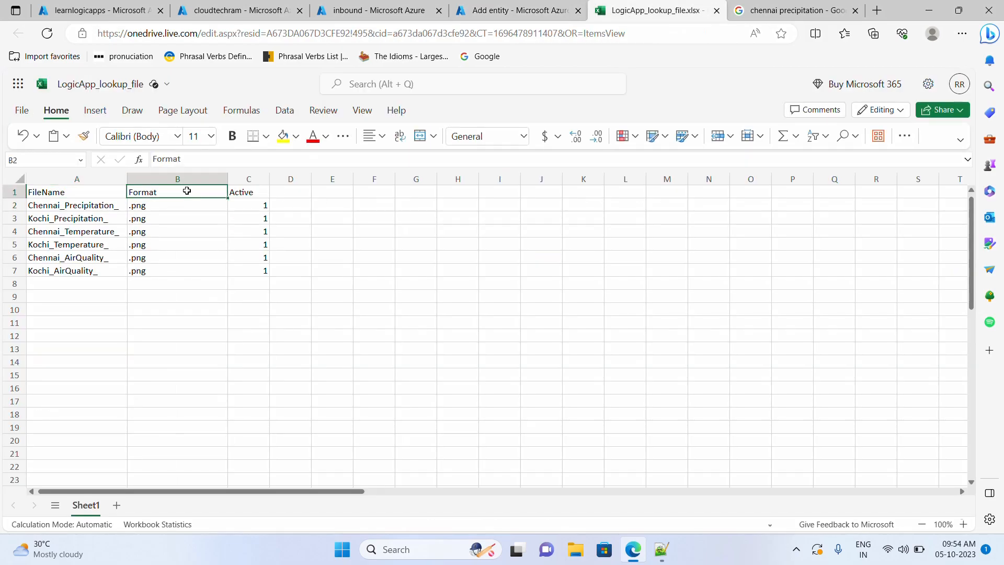
key(ctrl+c)
click(515, 10)
click(500, 283)
key(ctrl+v)
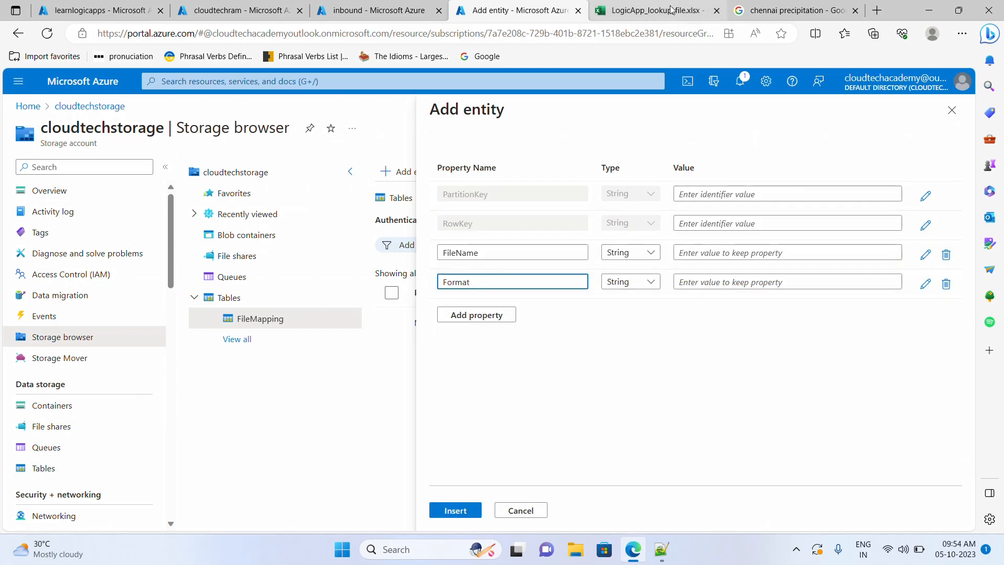
click(654, 10)
- Review the Active column and the FileName and Format data A1:B8
drag(253, 194, 251, 267)
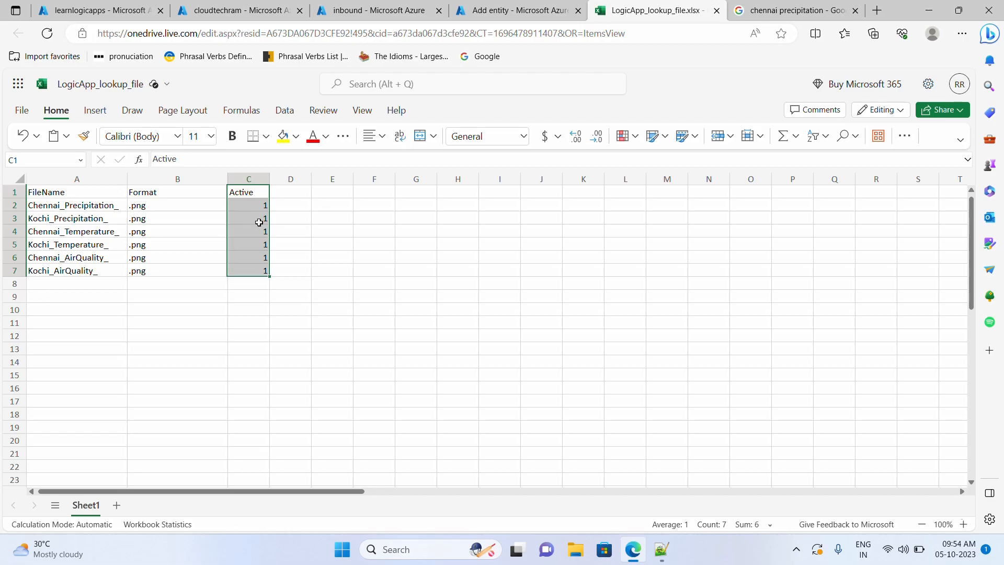
click(251, 246)
click(248, 178)
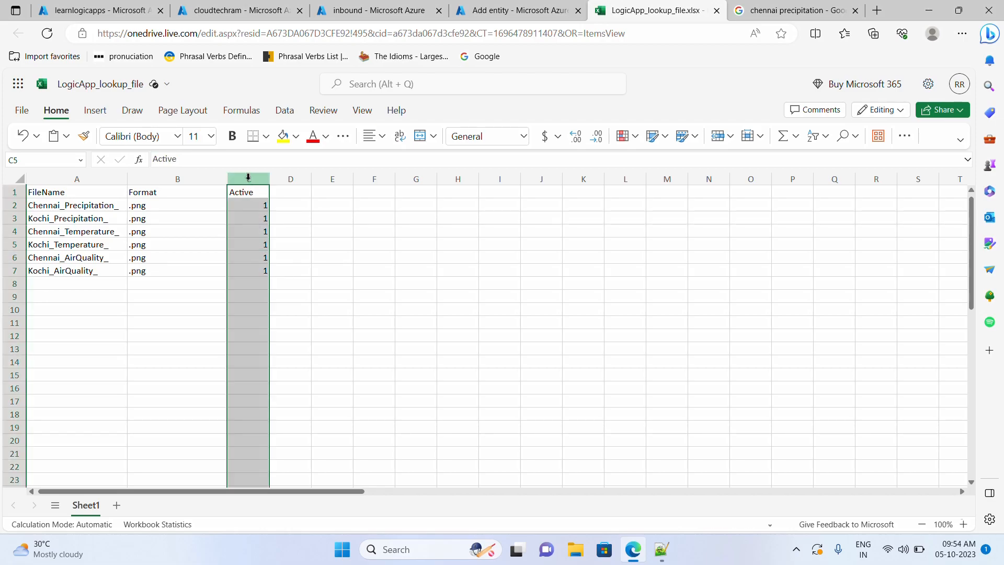
click(258, 218)
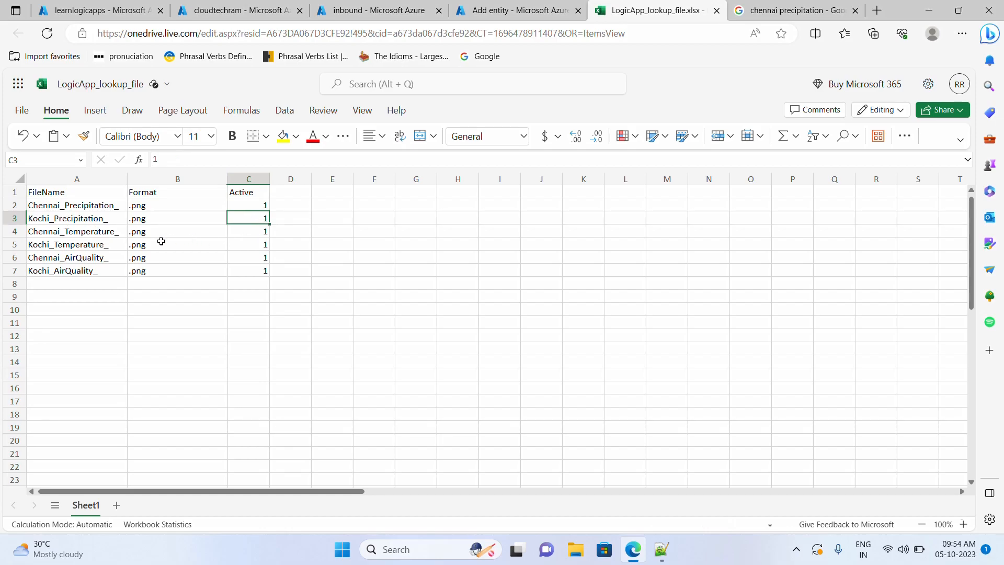
drag(52, 193, 191, 283)
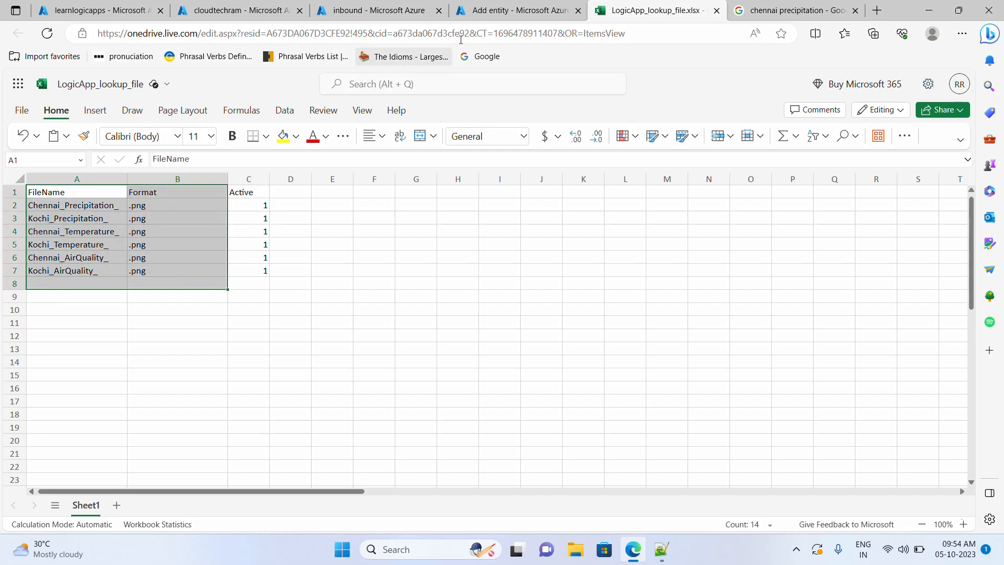
click(491, 17)
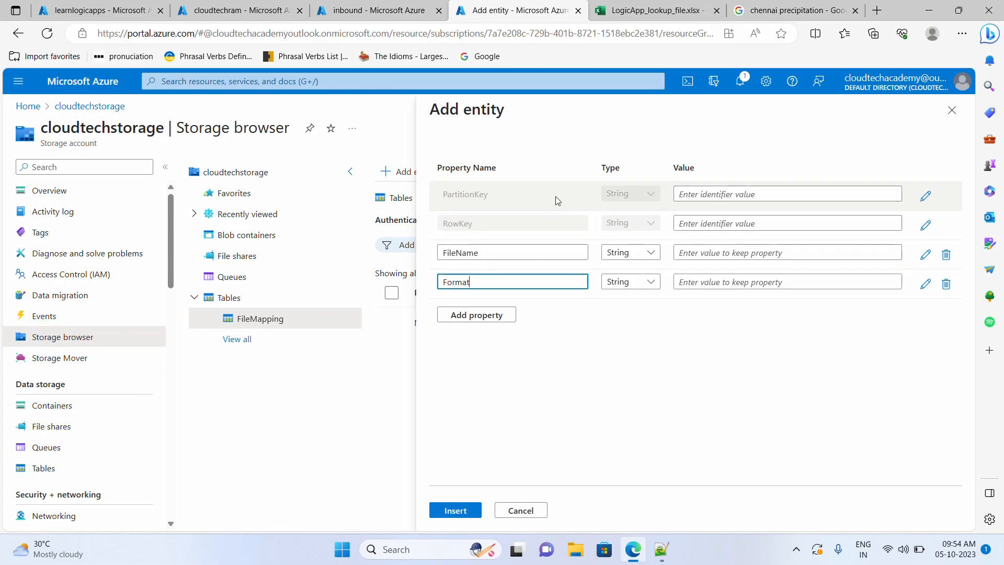
click(645, 18)
click(277, 331)
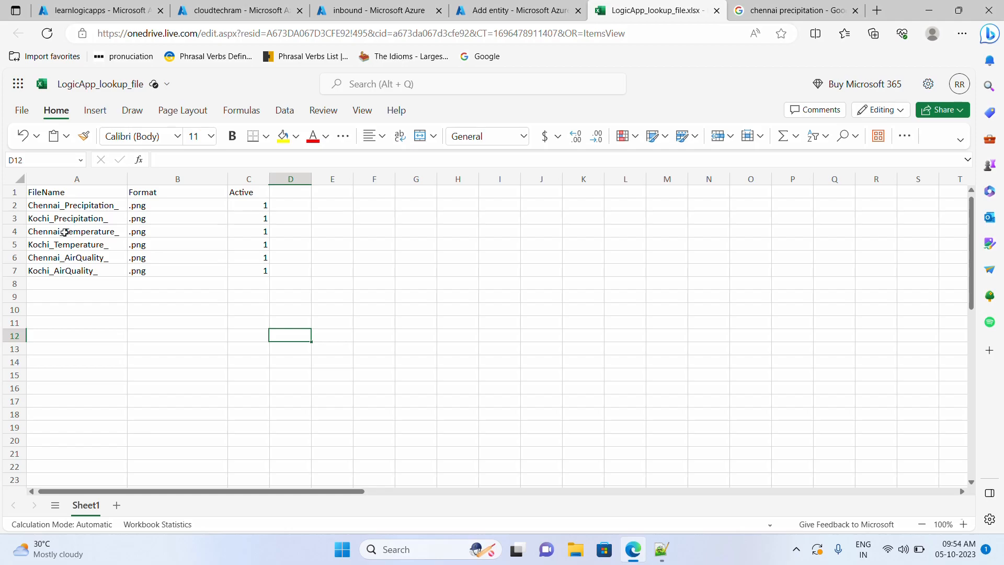
- Copy the word Precipitation from the Chennai_Precipitation_ name in cell A2
drag(58, 232, 75, 272)
click(77, 260)
drag(85, 207, 85, 218)
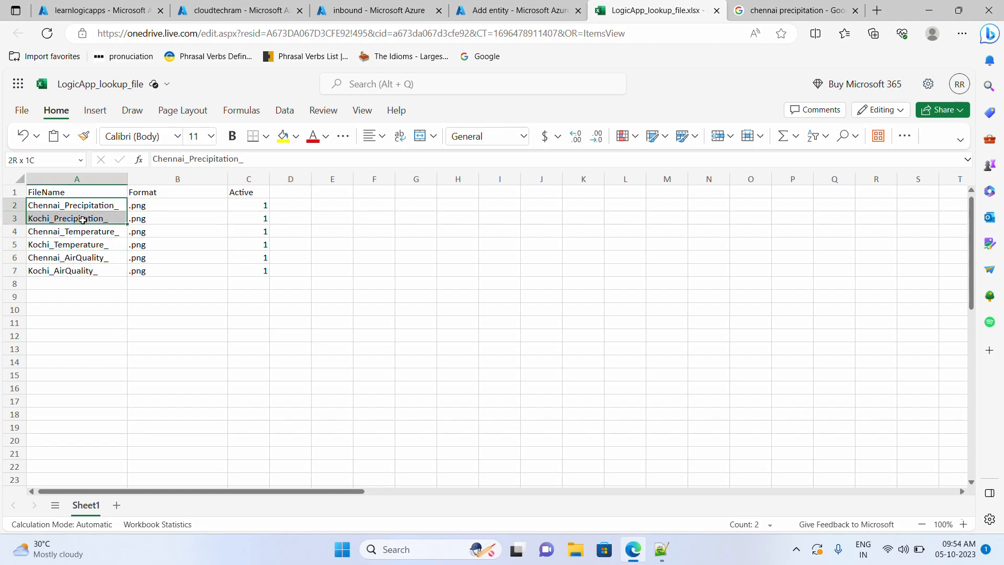
double_click(97, 244)
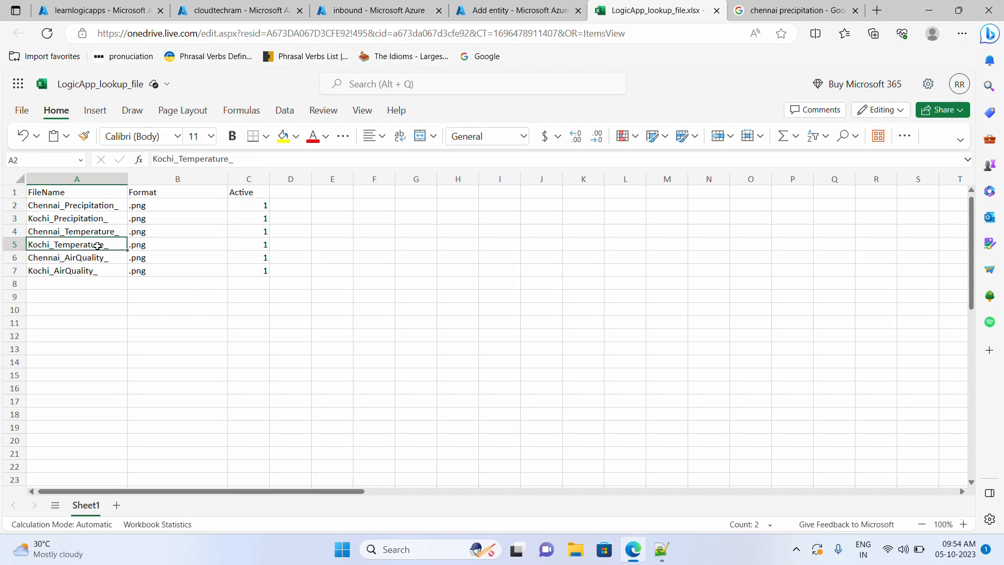
click(96, 208)
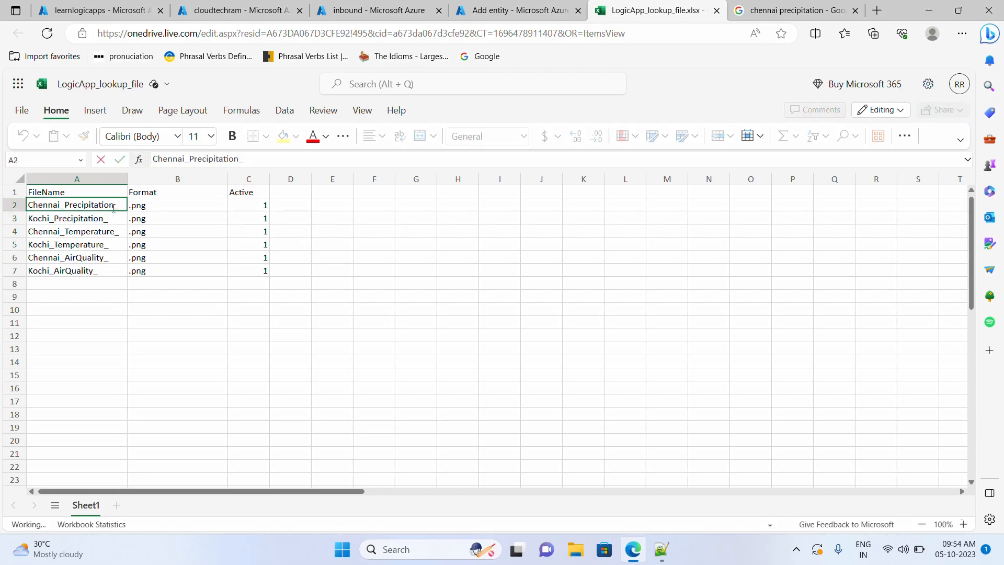
drag(113, 206, 65, 204)
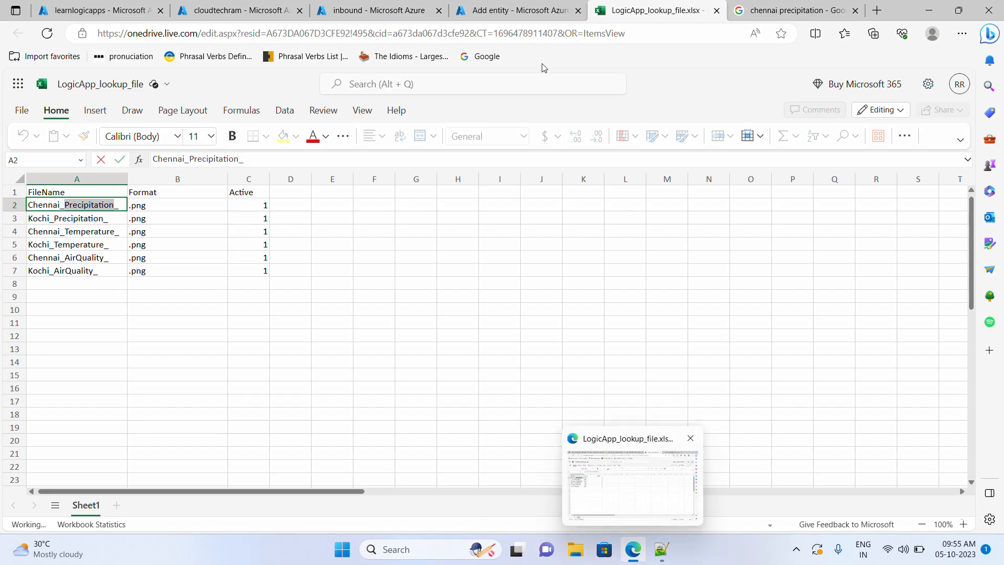
click(487, 15)
- Set the new entity's PartitionKey to Precipitation and RowKey to 1
click(702, 193)
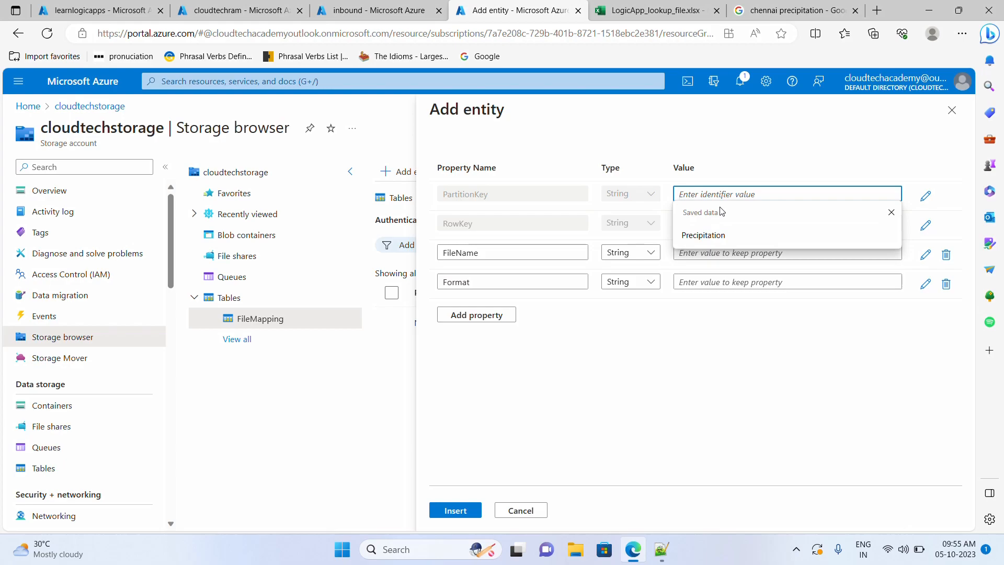
text(v)
key(BackSpace)
key(ctrl+v)
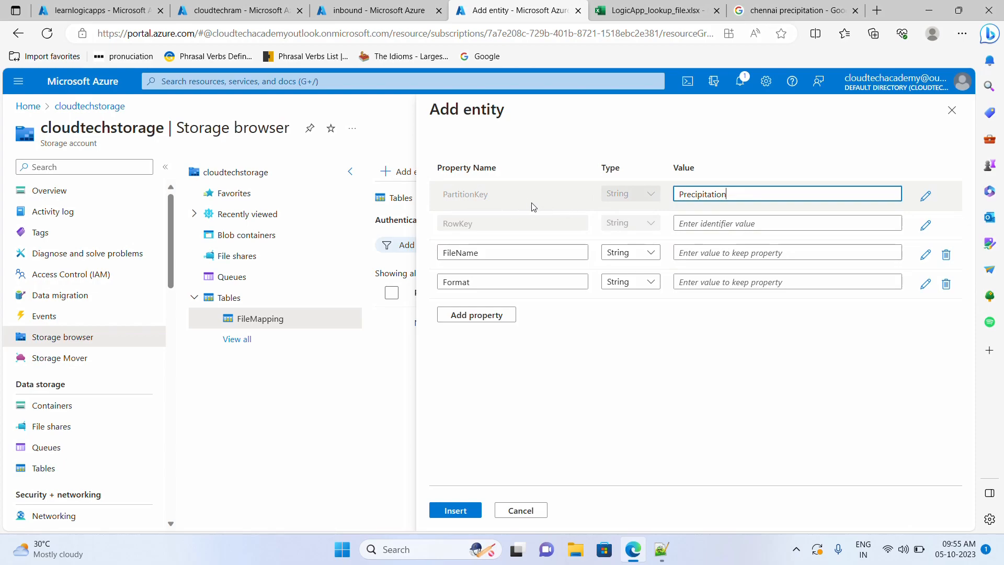
click(729, 227)
text(1)
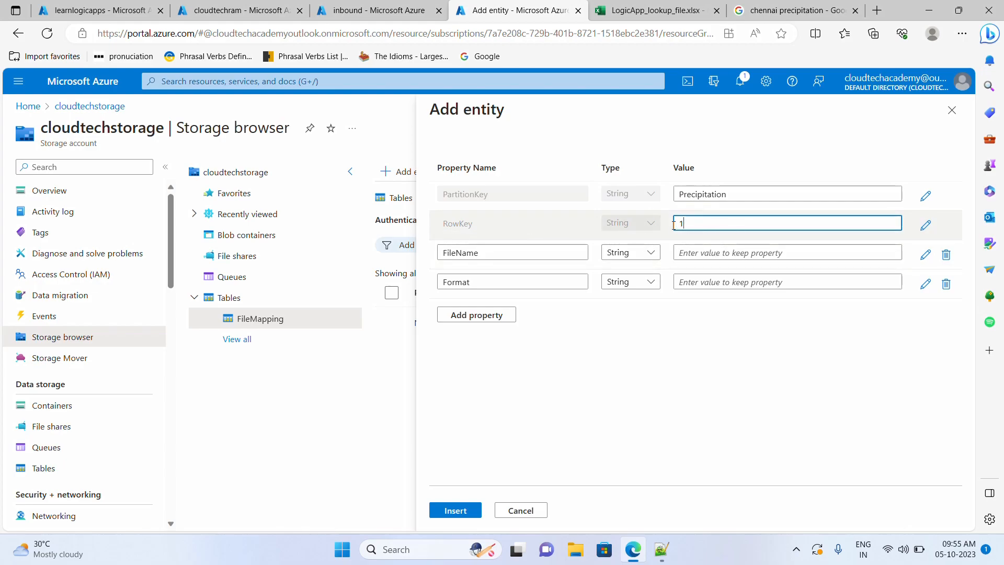
- Fill FileName with Chennai_Precipitation_ copied from cell A2
click(639, 19)
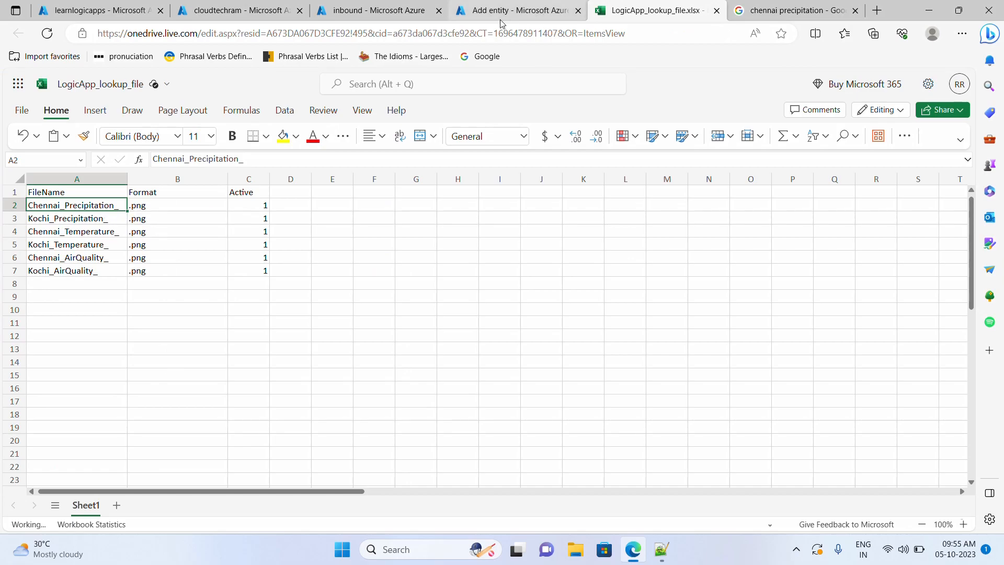
click(92, 221)
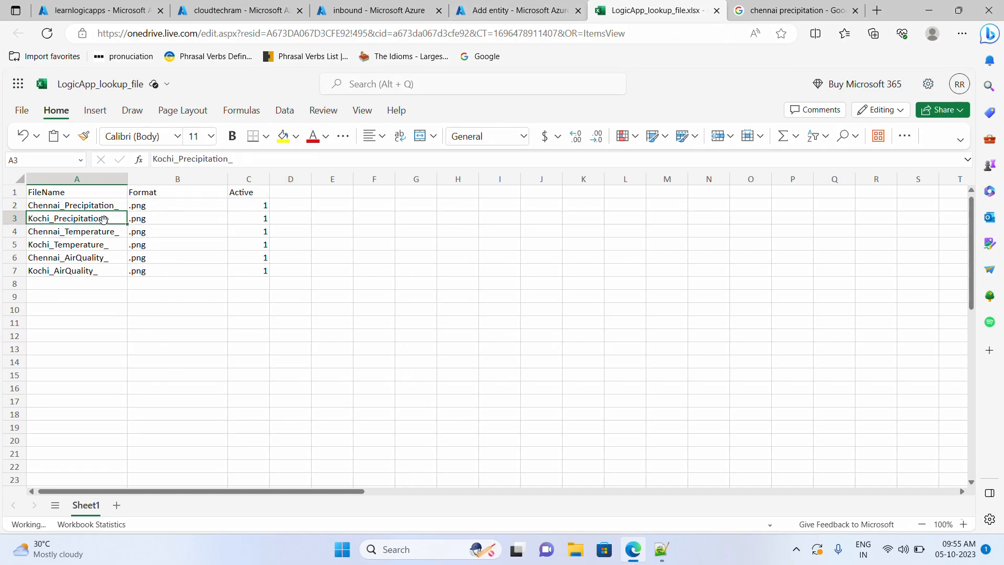
double_click(110, 207)
drag(119, 205, 1, 203)
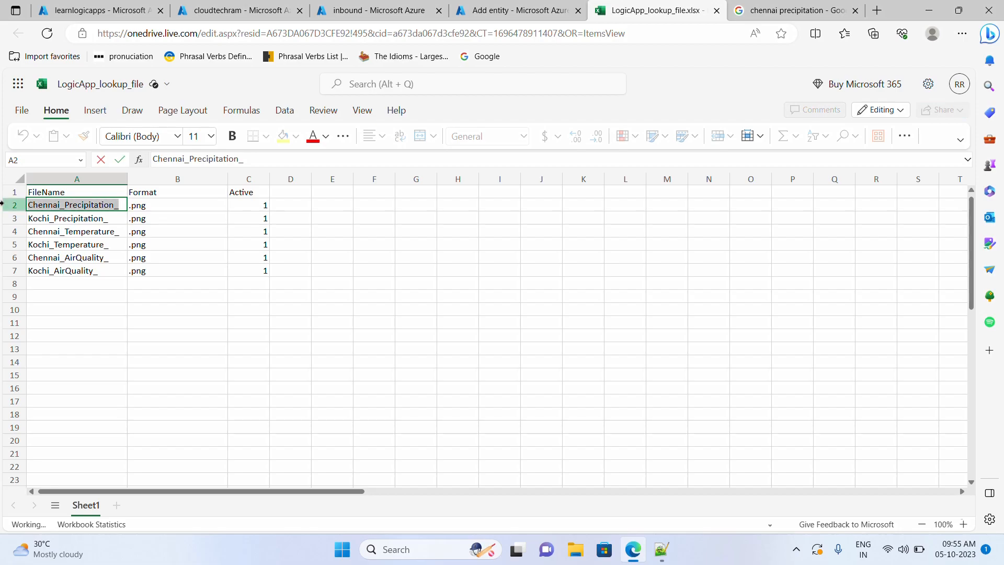
click(510, 10)
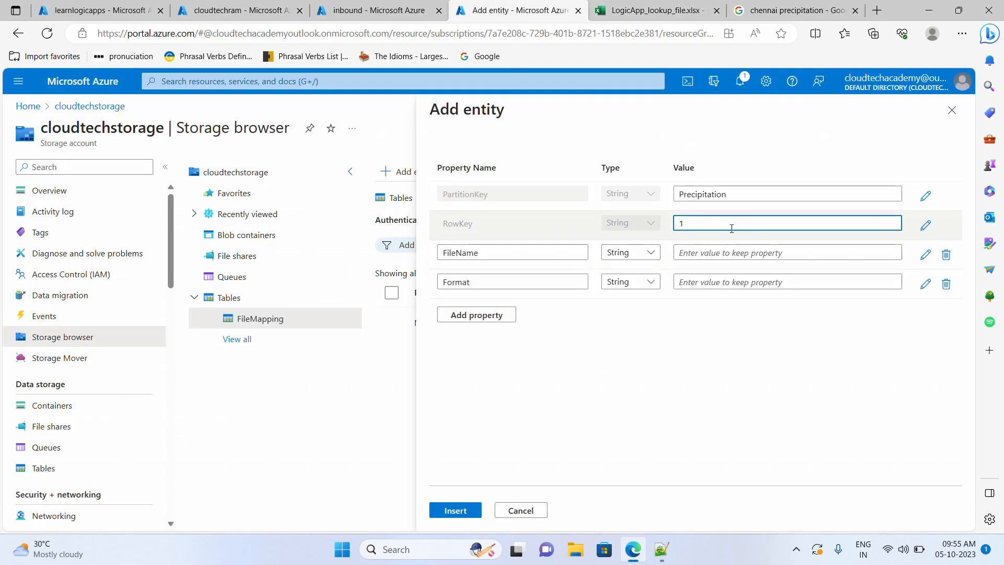
click(713, 251)
key(ctrl+v)
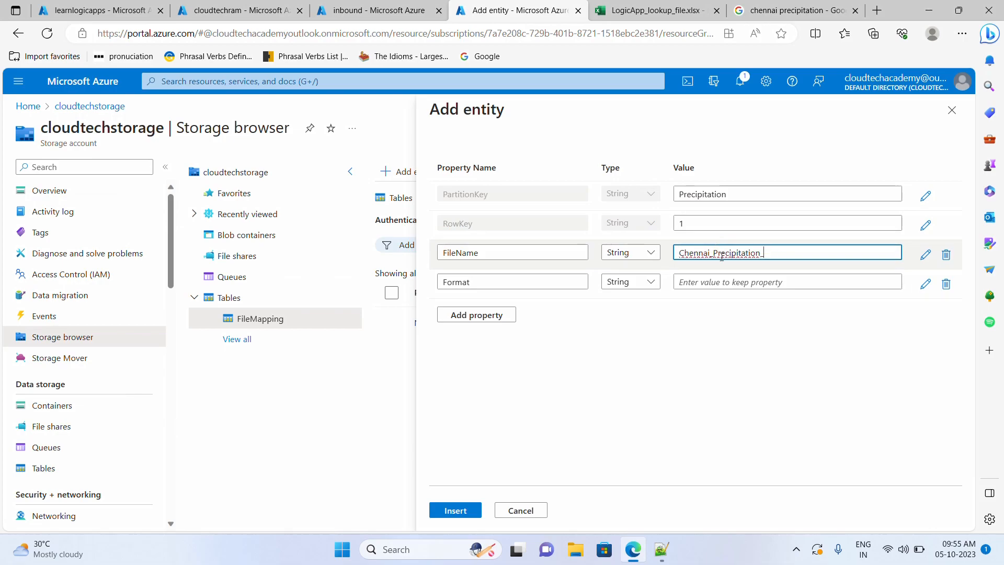
- Fill Format with .png from cell B2 and insert the entity
click(649, 13)
click(166, 206)
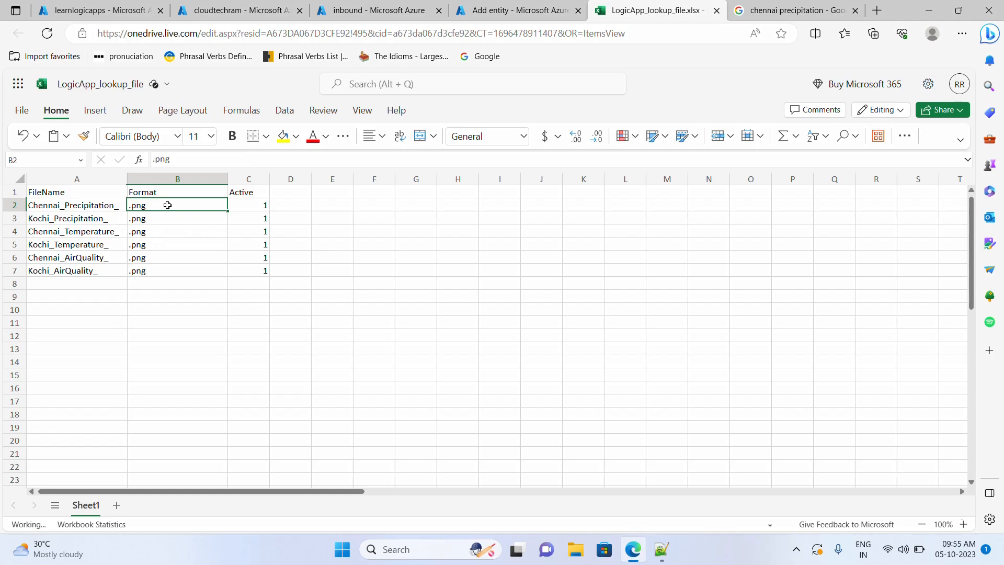
double_click(167, 205)
drag(160, 205, 125, 205)
key(ctrl+c)
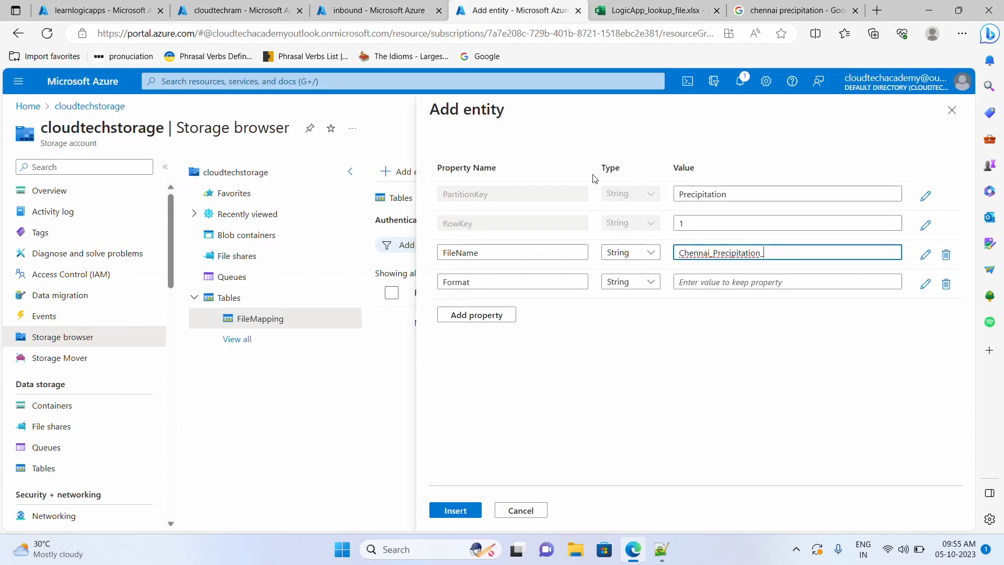
click(541, 9)
click(723, 282)
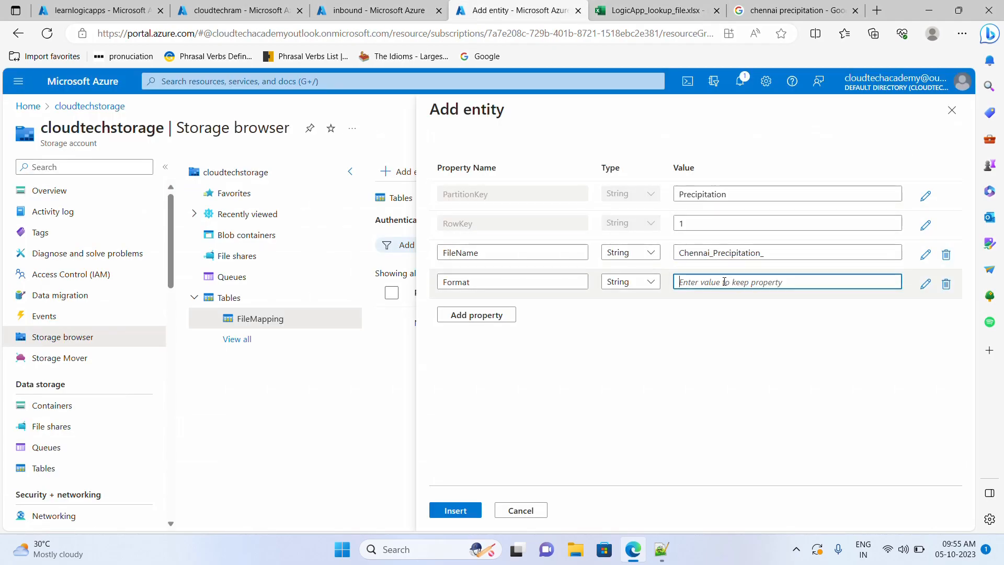
key(ctrl+v)
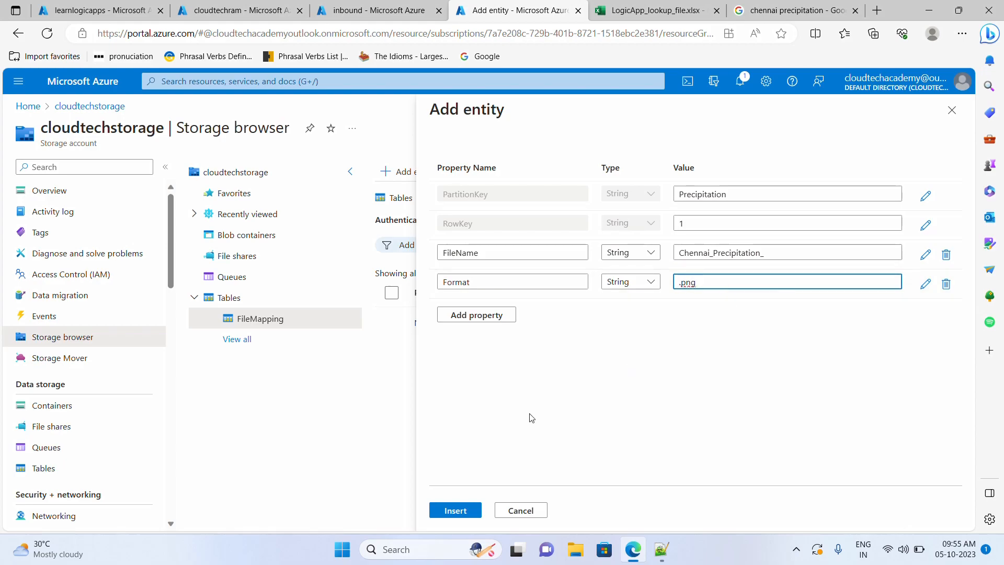
click(464, 515)
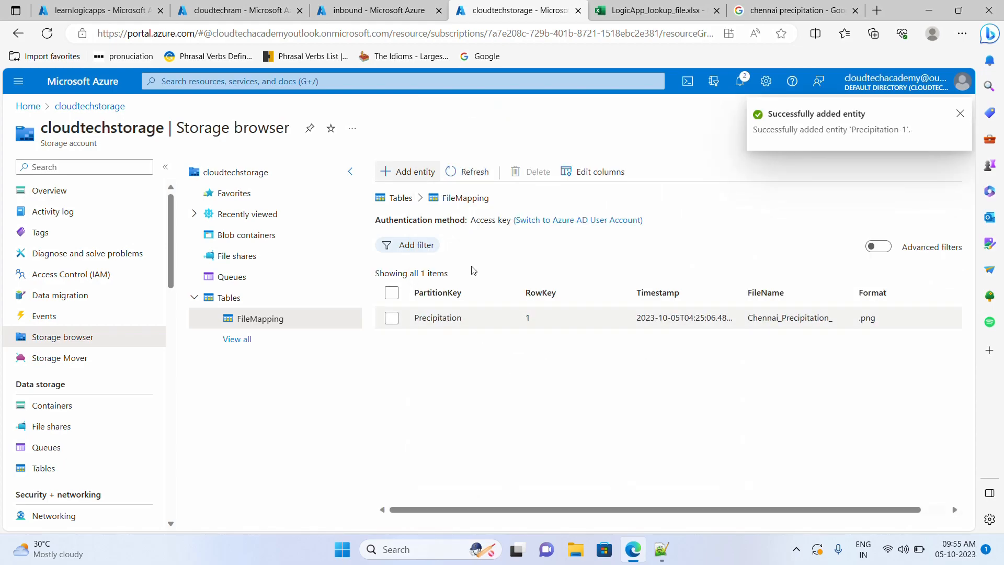
- Start another entity with PartitionKey Precipitation and RowKey 2
click(417, 176)
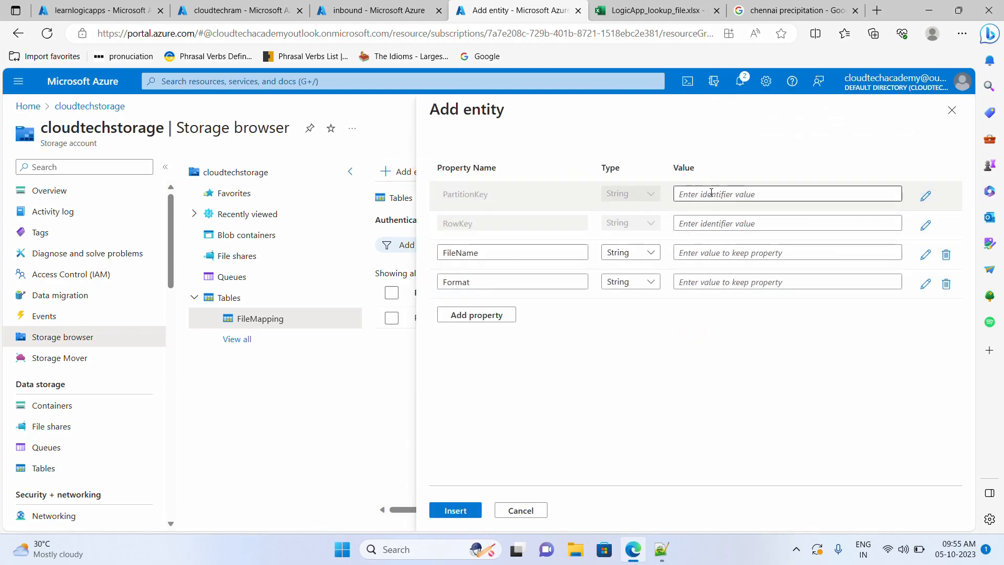
click(706, 194)
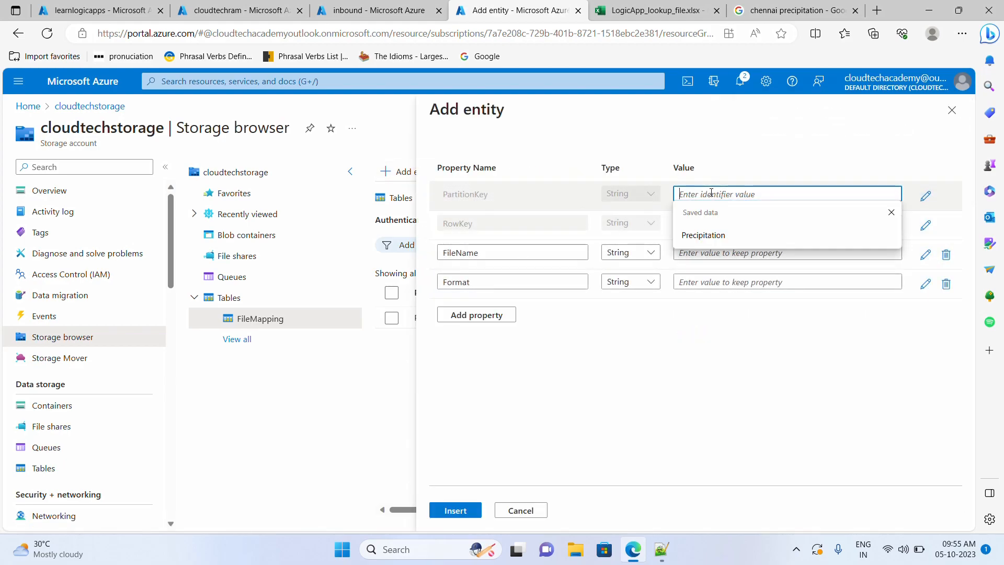
click(712, 236)
click(706, 223)
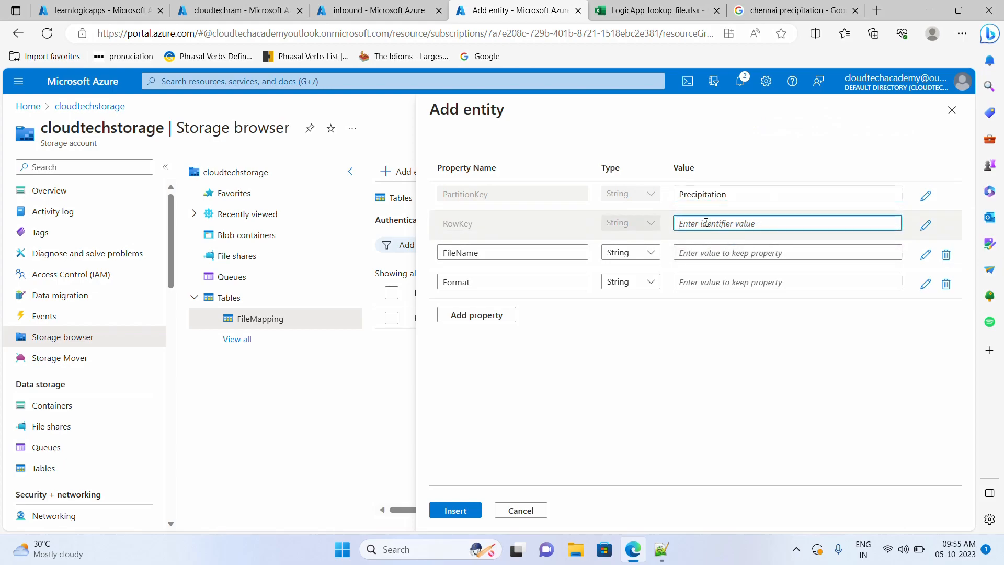
text(2)
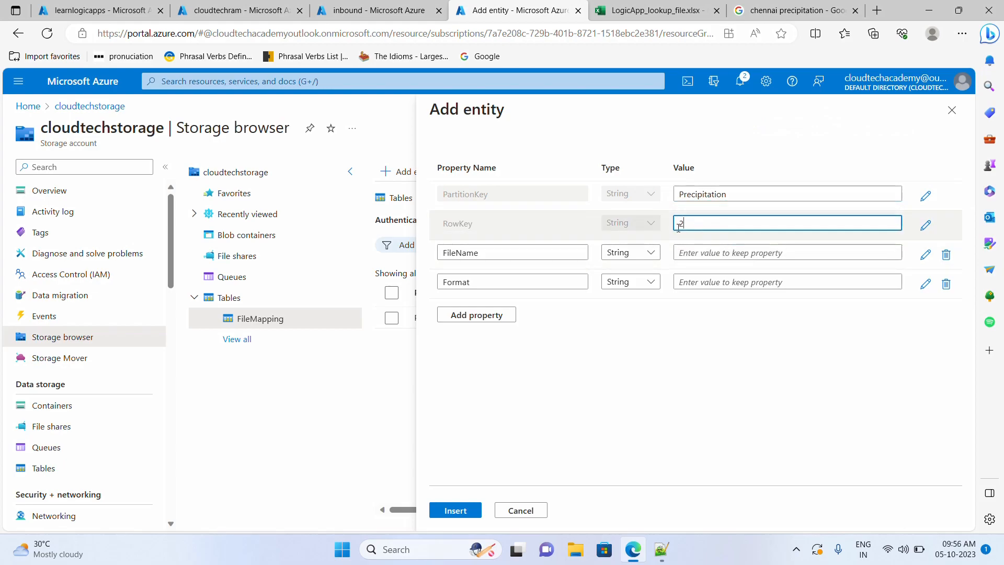
drag(691, 223, 670, 225)
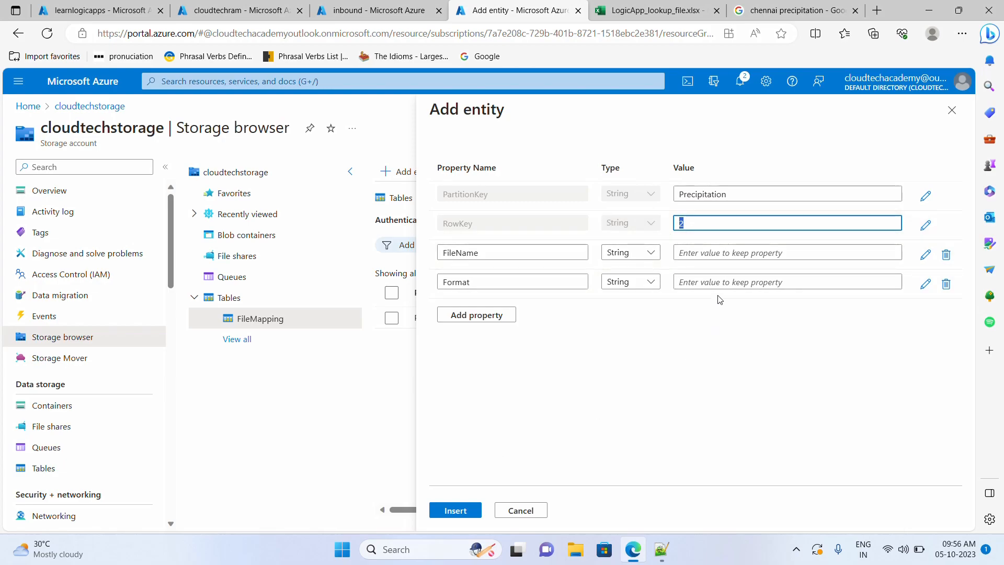
click(691, 224)
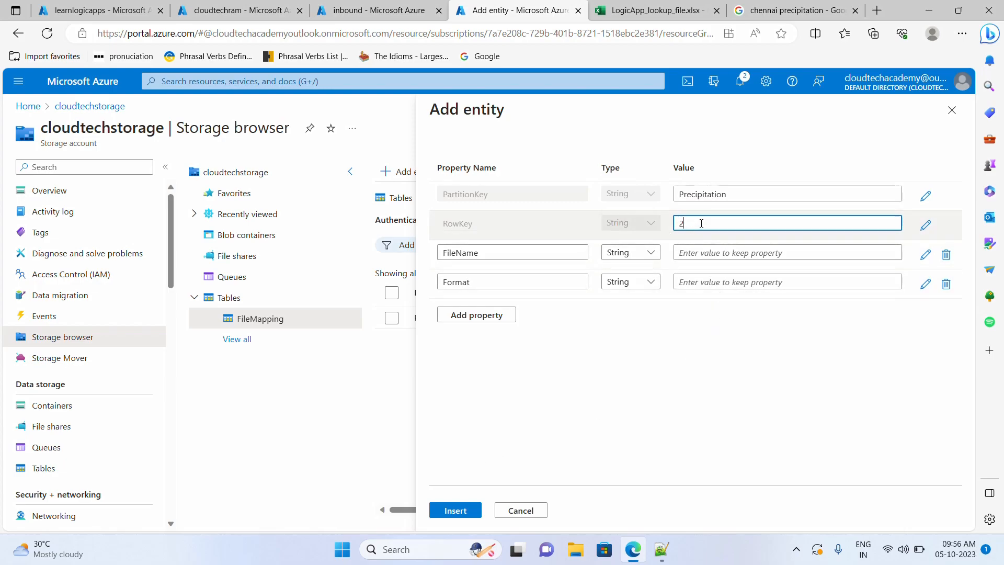
- Fill FileName with Kochi_Precipitation_ copied from cell A3
click(640, 12)
click(112, 219)
double_click(112, 219)
drag(109, 218, 15, 221)
key(ctrl+c)
click(514, 10)
click(784, 252)
key(ctrl+v)
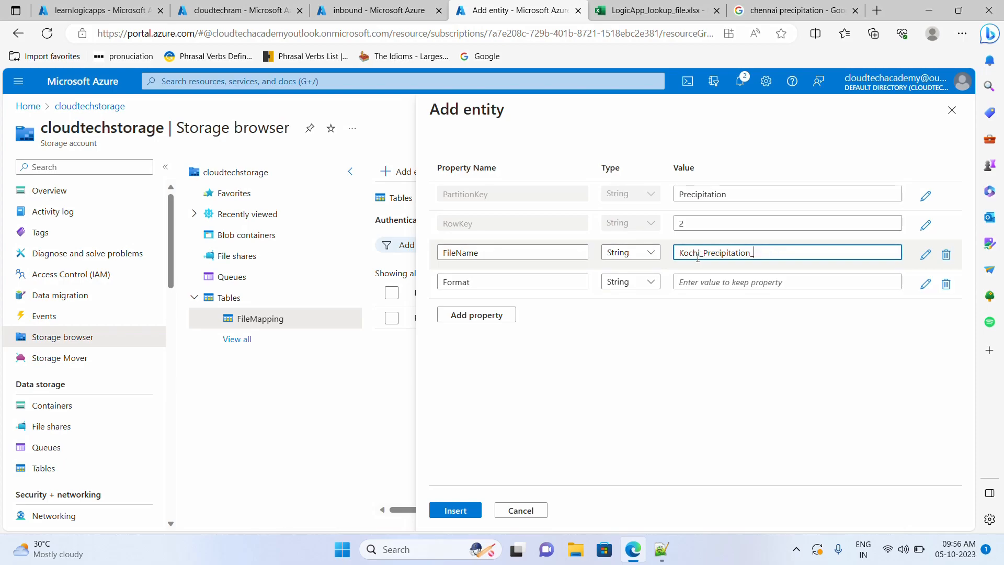
- Fill Format with .png from cell B3 and insert the second entity
click(646, 6)
double_click(152, 219)
drag(178, 218, 127, 221)
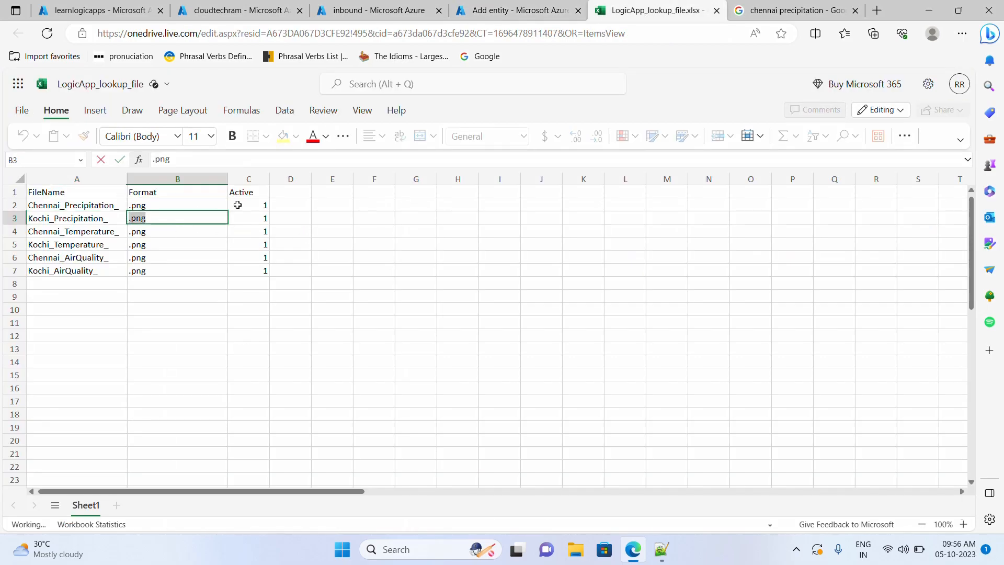
key(ctrl+c)
click(515, 10)
click(736, 282)
key(ctrl+v)
click(462, 511)
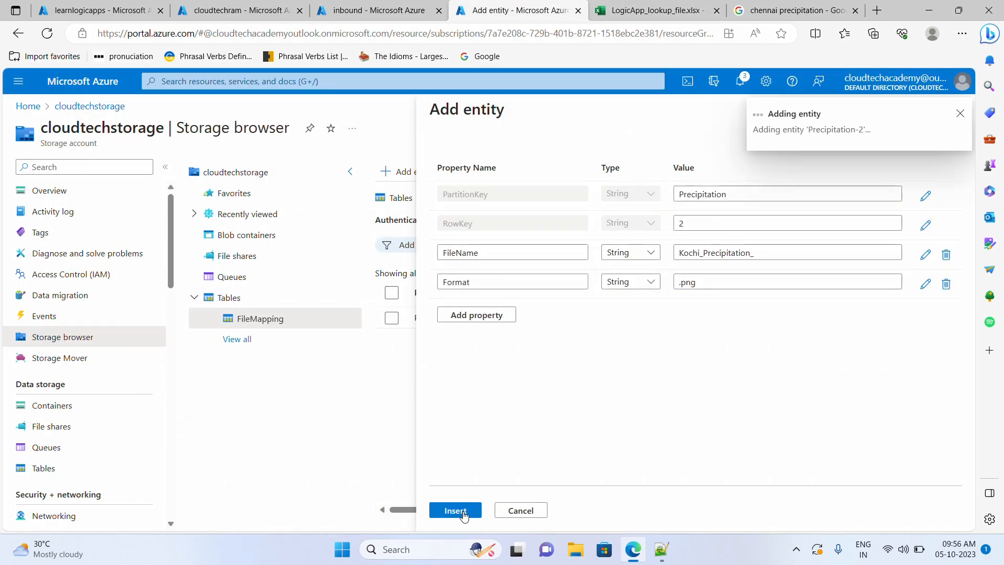
- Start a third entity with PartitionKey Temperature and RowKey 1
click(399, 172)
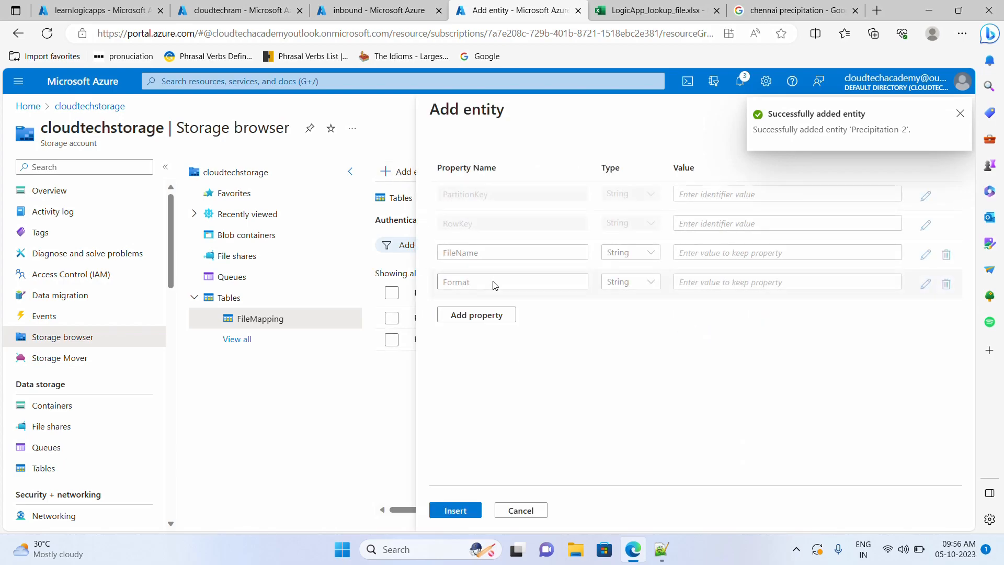
click(618, 13)
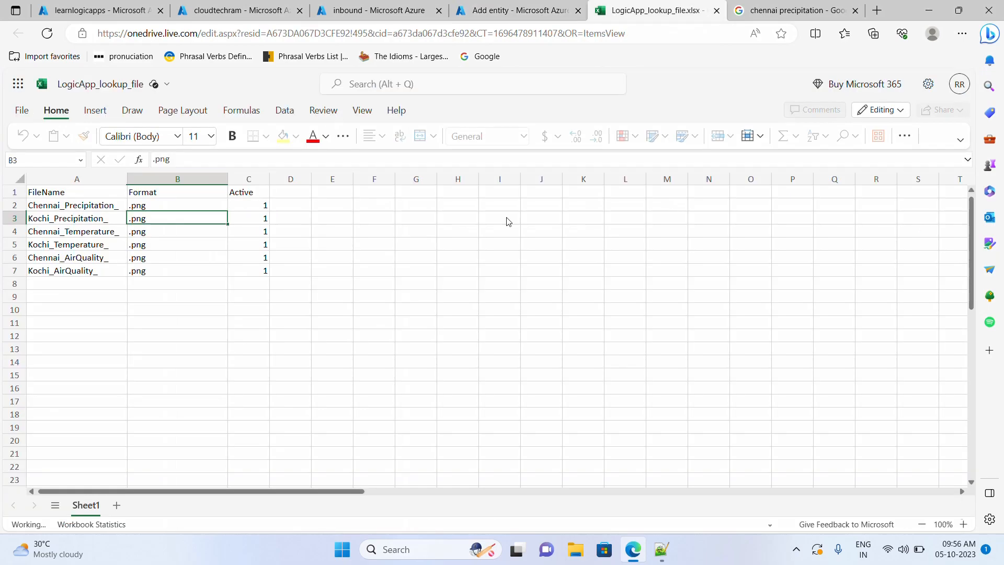
click(92, 231)
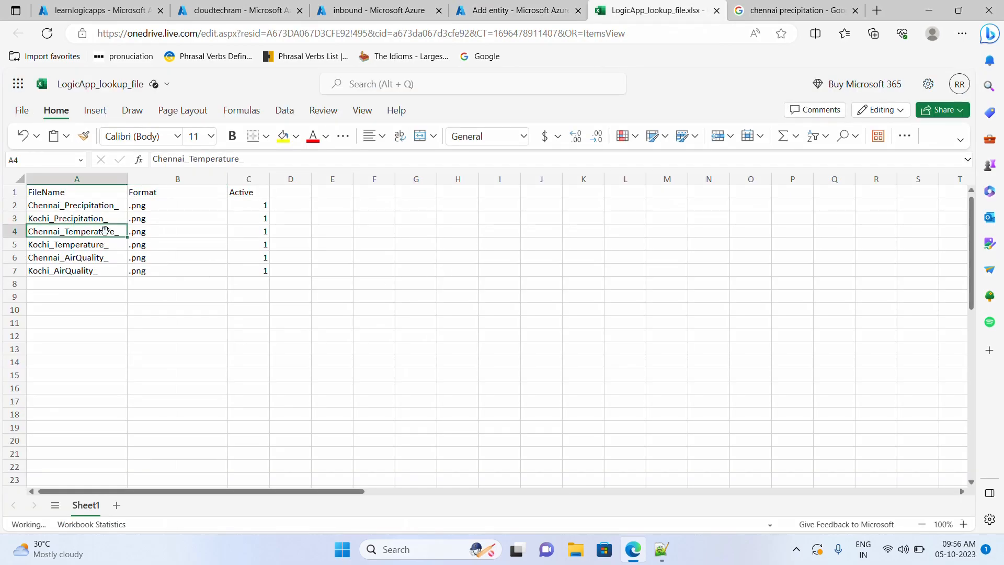
double_click(106, 230)
drag(241, 158, 189, 158)
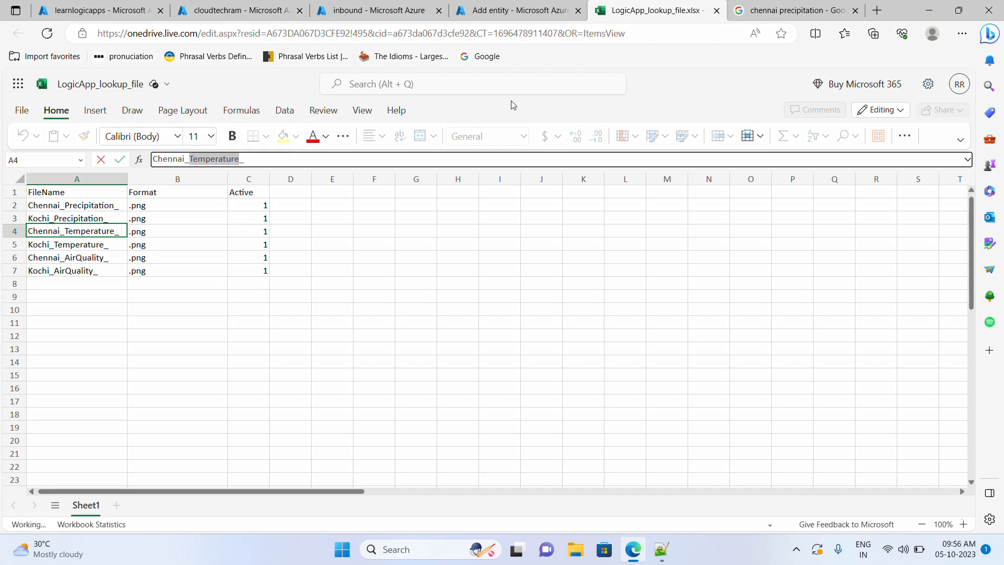
click(506, 12)
click(699, 194)
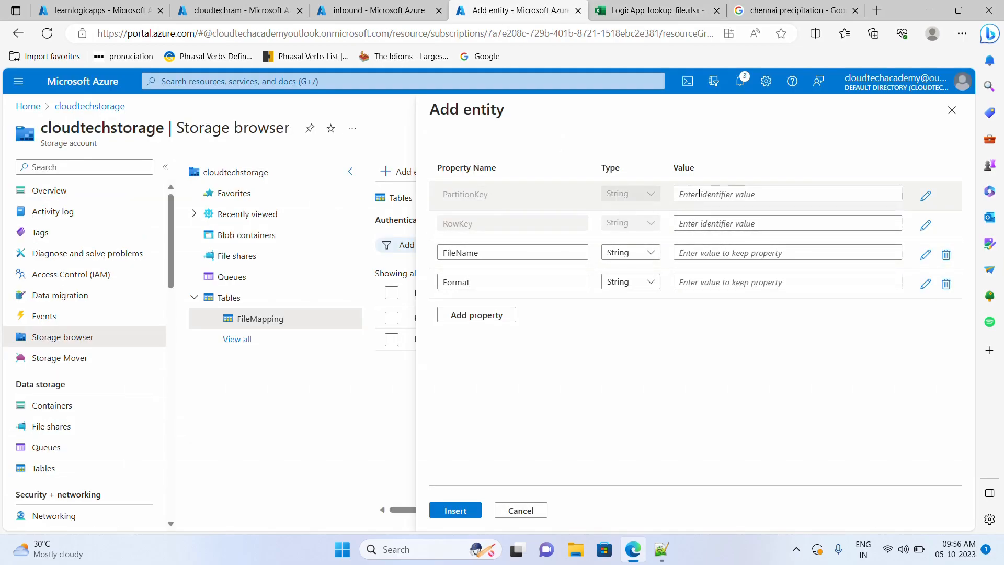
key(ctrl+v)
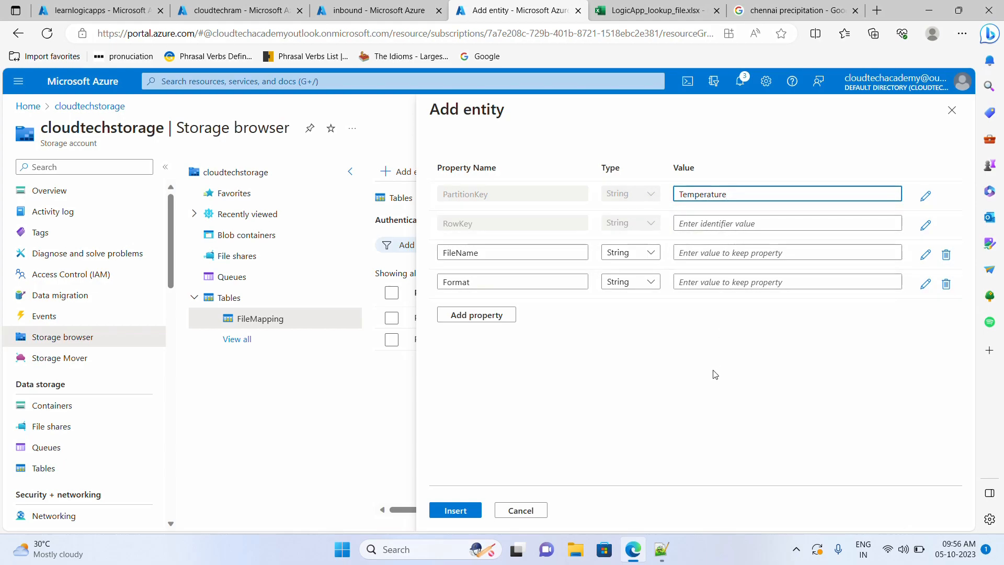
click(722, 223)
text(1)
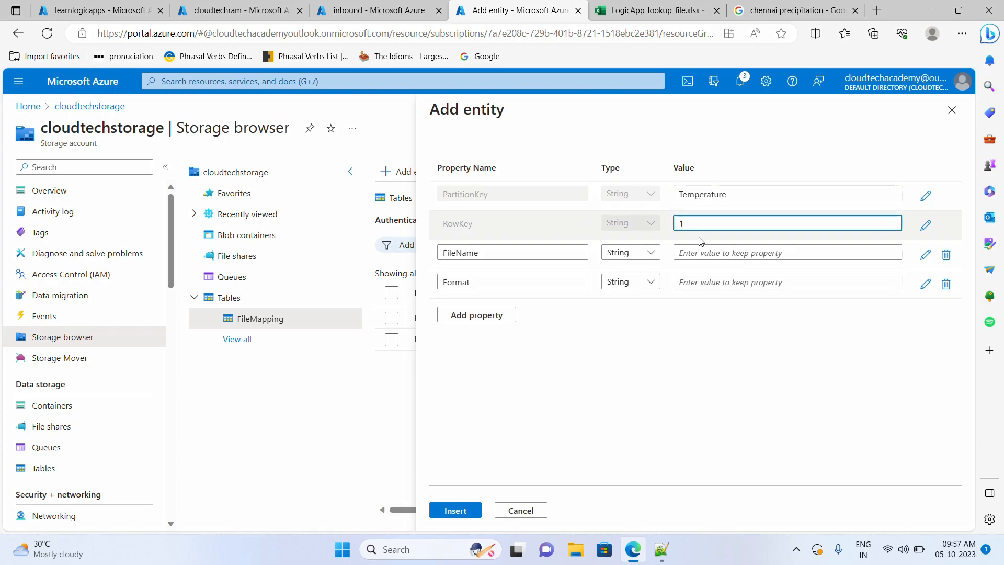
click(699, 255)
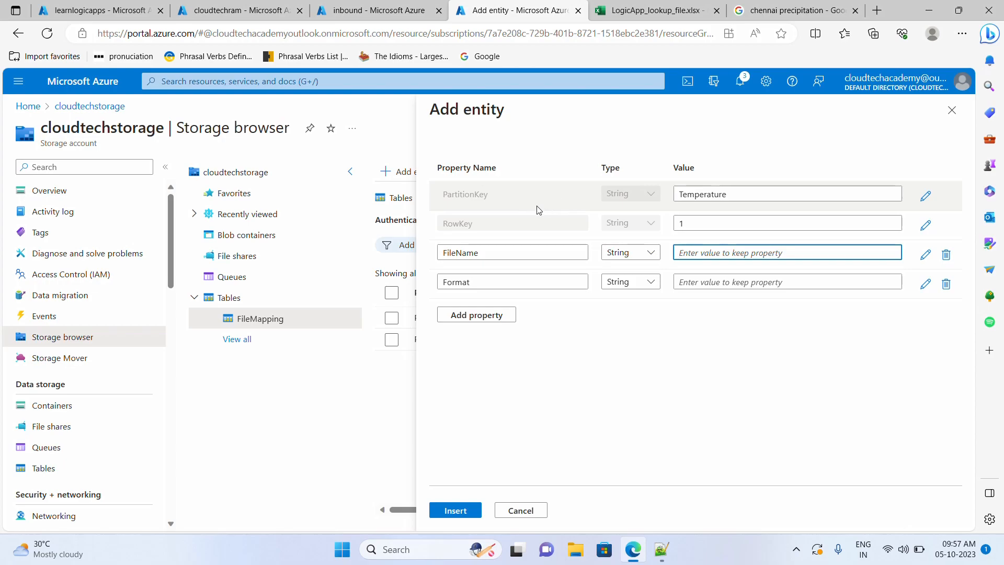
- Fill in FileName Chennai_Temperature_ and Format .png, copied from Excel, and insert the entity
click(630, 17)
double_click(89, 227)
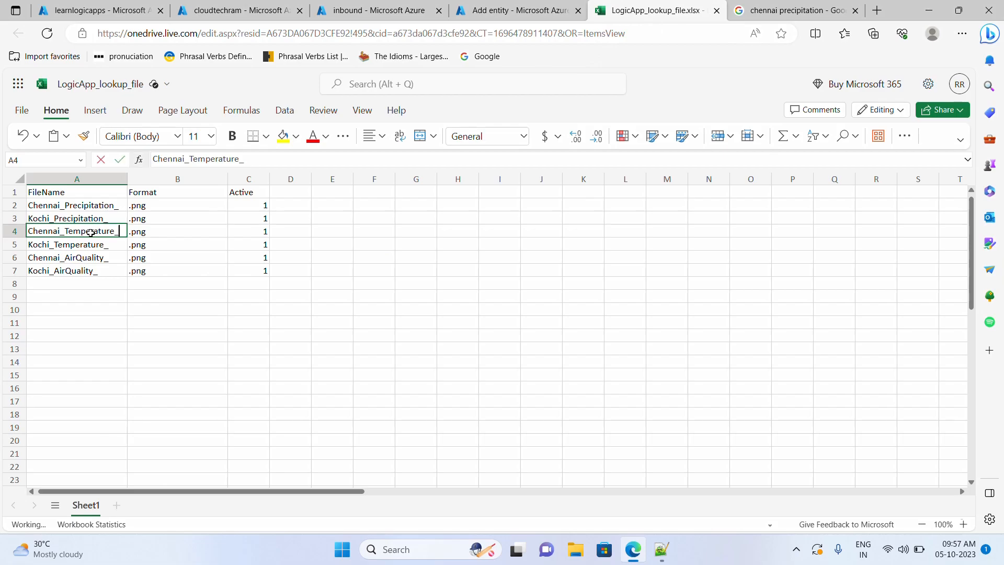
double_click(124, 232)
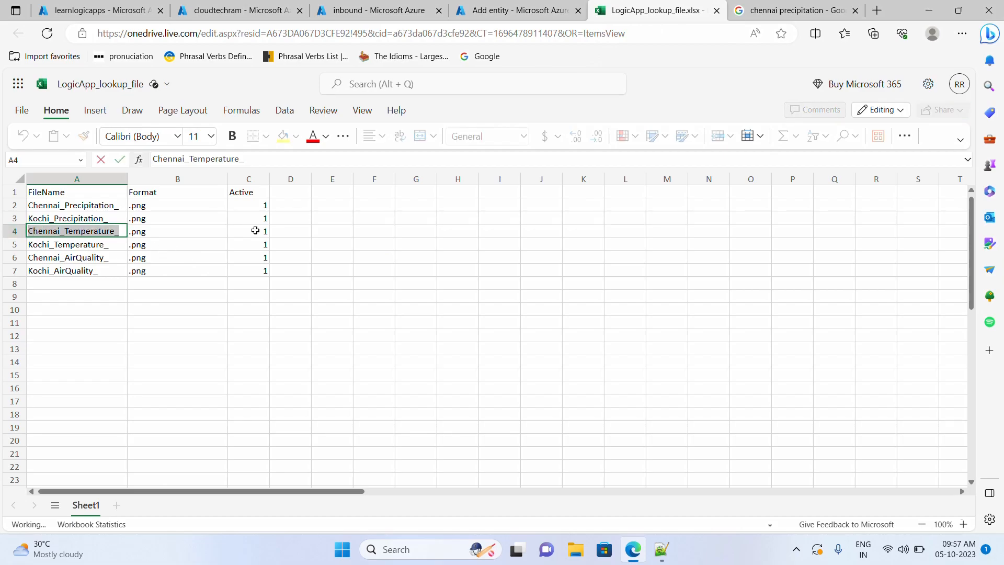
click(515, 12)
key(ctrl+v)
click(648, 12)
double_click(145, 232)
double_click(145, 231)
key(ctrl+c)
click(515, 12)
click(700, 282)
key(ctrl+v)
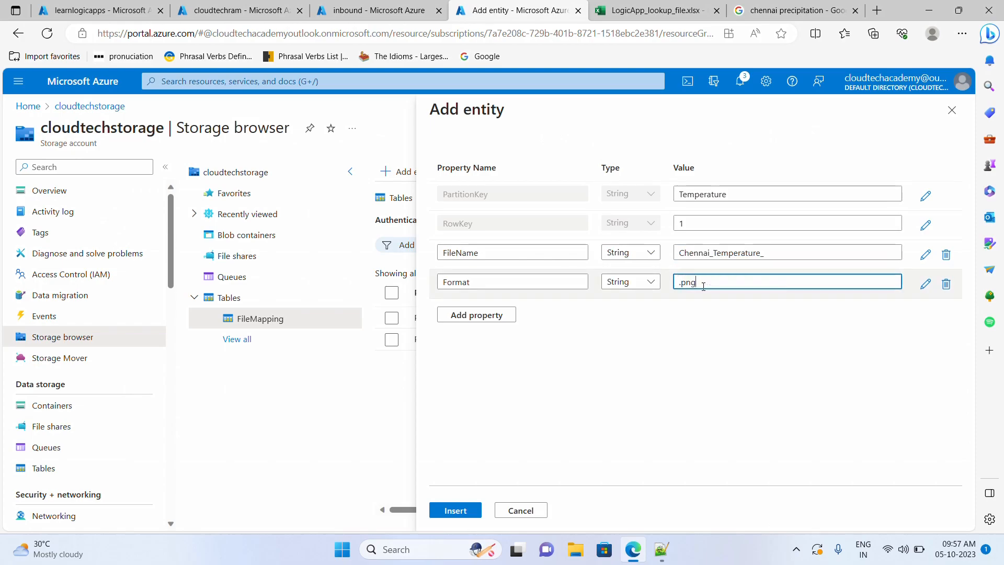
click(452, 510)
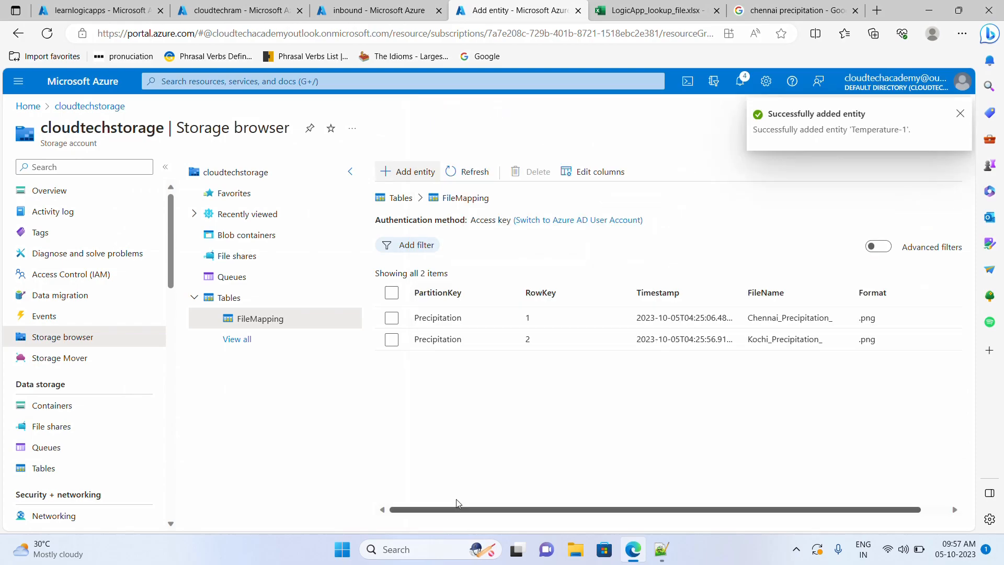
- Insert entity Temperature / 2 with FileName Kochi_Temperature_ and Format .png
click(399, 173)
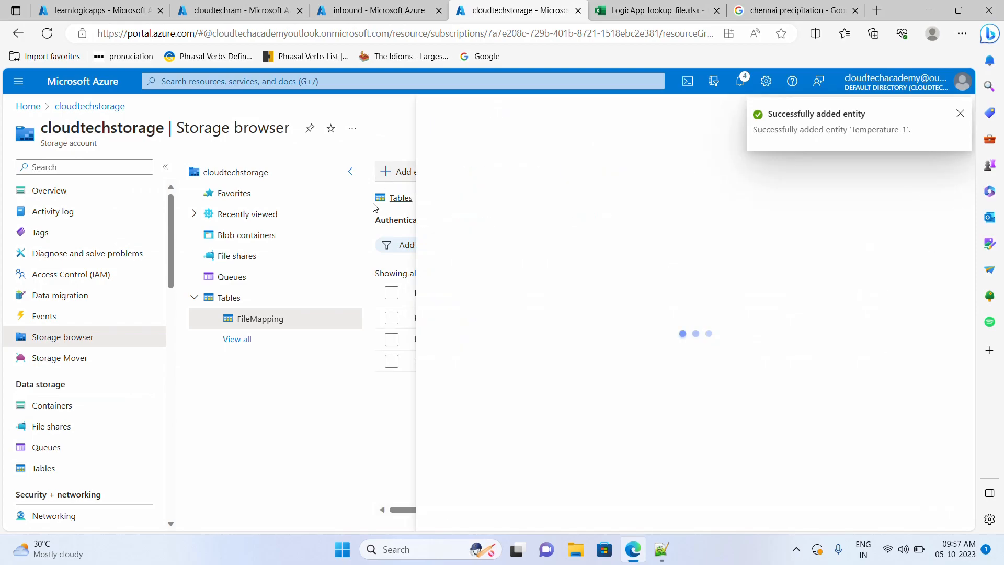
click(628, 12)
double_click(92, 242)
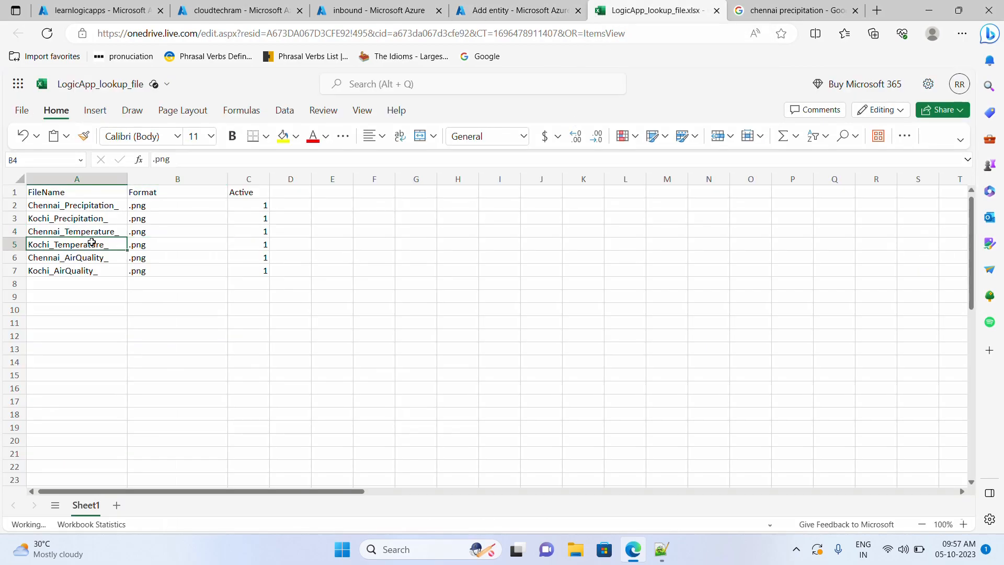
drag(108, 248, 13, 250)
click(478, 11)
click(725, 254)
key(ctrl+v)
drag(754, 254, 700, 253)
click(750, 253)
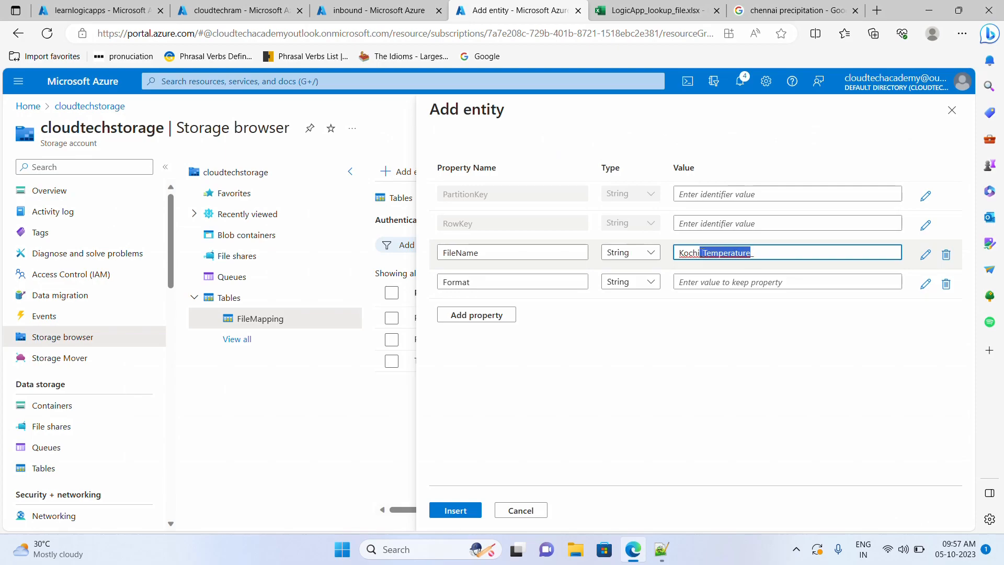
key(ctrl+c)
click(728, 195)
key(ctrl+v)
click(713, 224)
text(2)
click(713, 282)
text(.png)
click(455, 510)
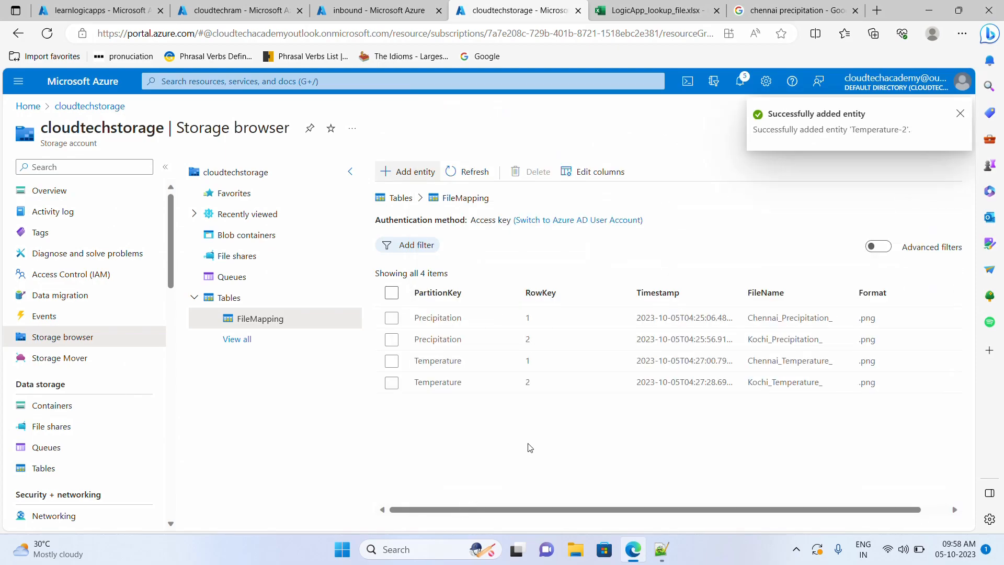
- Insert entity AirQuality / 1 with FileName Chennai_AirQuality_ and Format .png
click(413, 174)
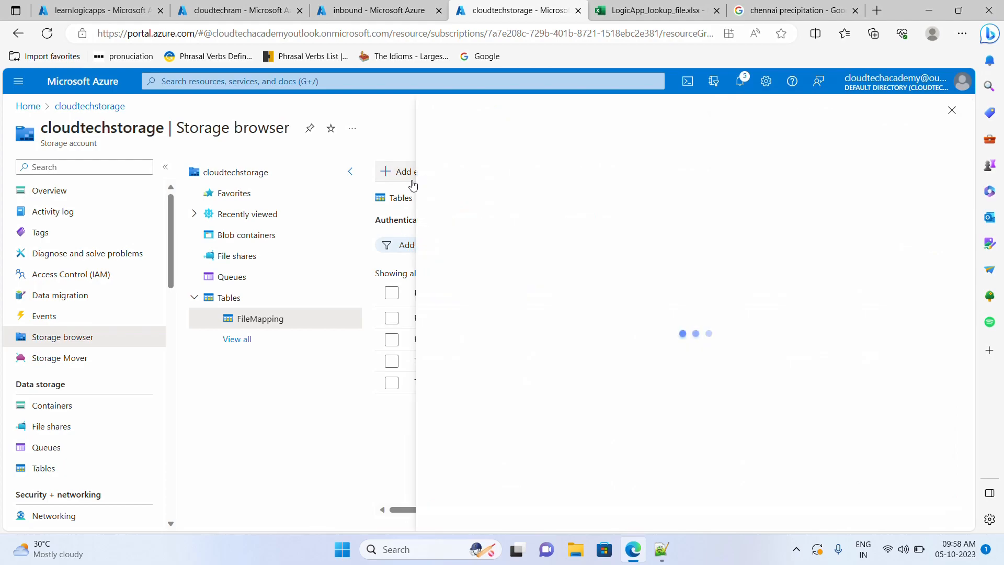
click(653, 11)
double_click(107, 256)
drag(107, 256, 67, 256)
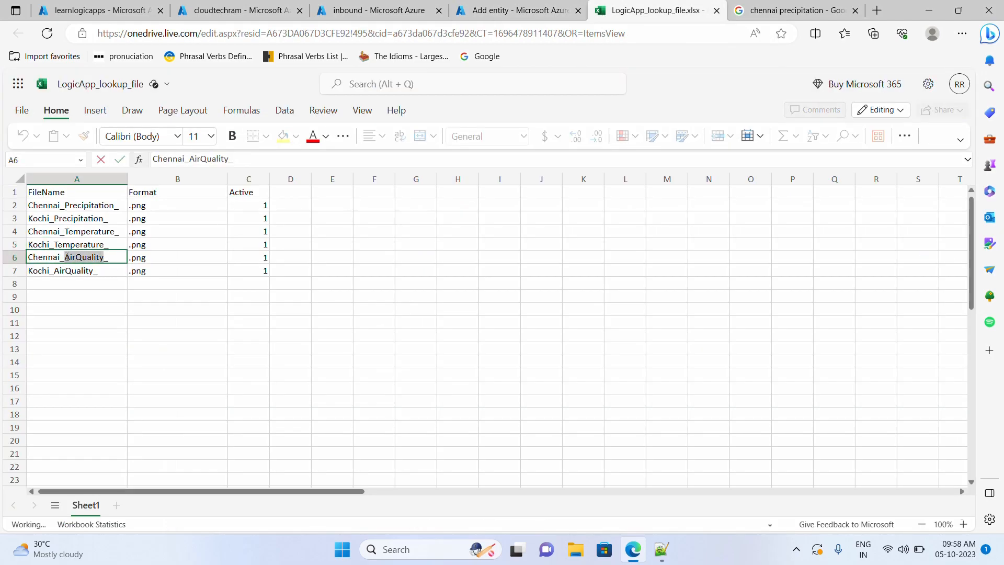
key(ctrl+c)
click(515, 11)
click(723, 194)
key(ctrl+v)
click(634, 8)
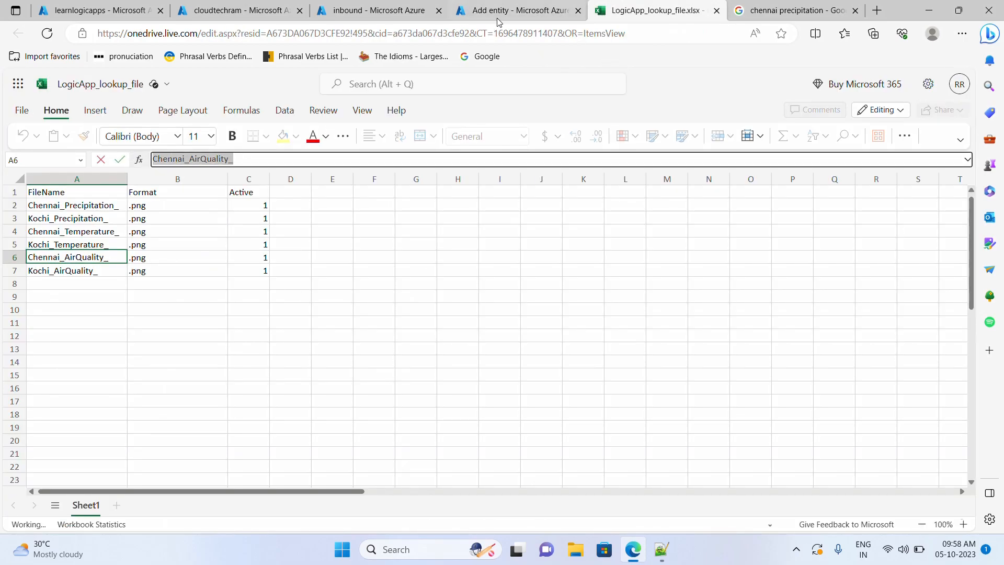
click(514, 11)
click(724, 253)
key(ctrl+v)
click(722, 223)
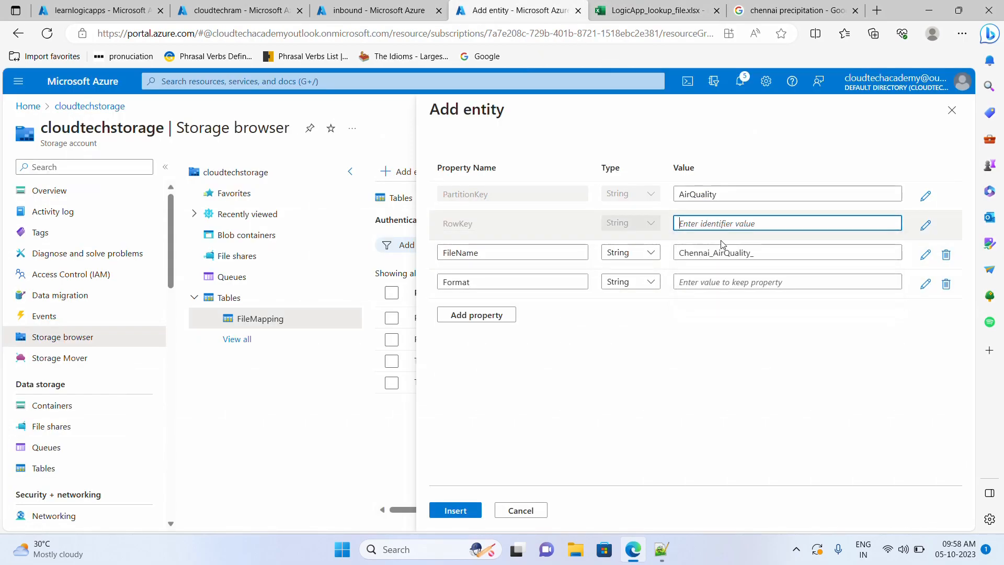
text(1)
click(725, 282)
click(706, 324)
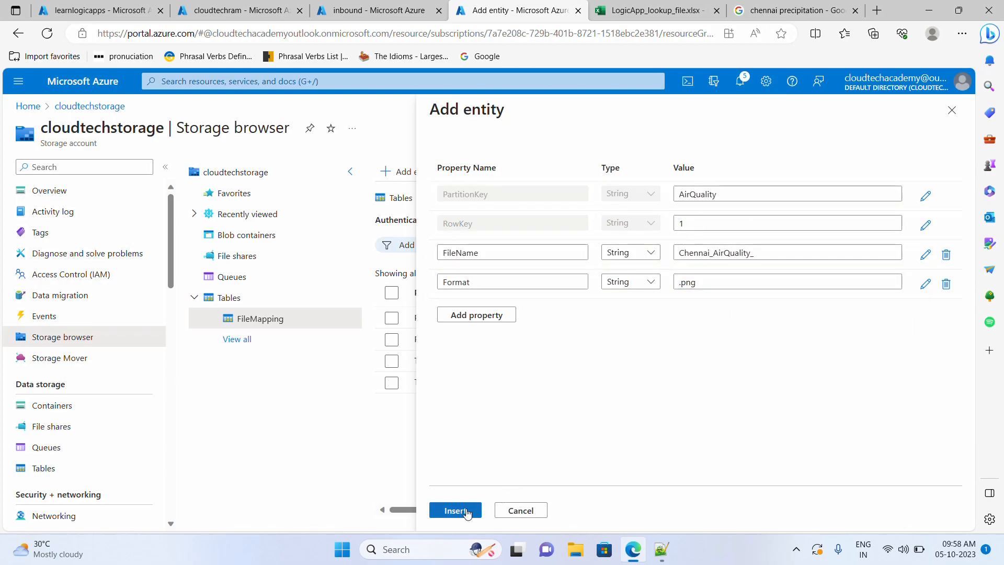
click(467, 513)
- Insert entity AirQuality / 2 with FileName Kochi_AirQuality_ and Format .png
click(410, 172)
click(645, 10)
double_click(99, 271)
key(ctrl+a)
key(ctrl+c)
click(515, 10)
click(723, 252)
key(ctrl+v)
click(717, 197)
click(706, 281)
click(701, 223)
click(704, 264)
click(700, 282)
click(705, 321)
click(467, 518)
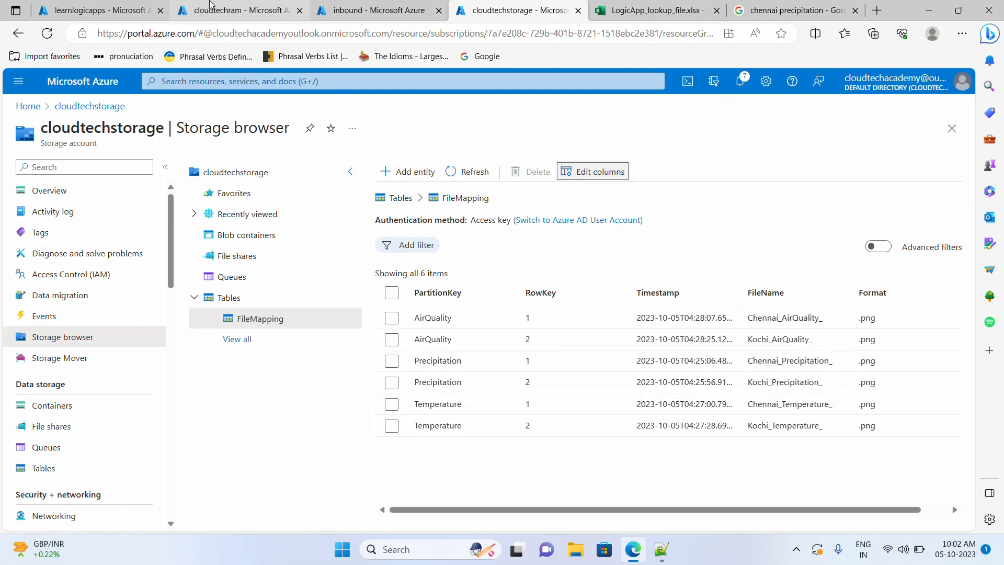
click(214, 9)
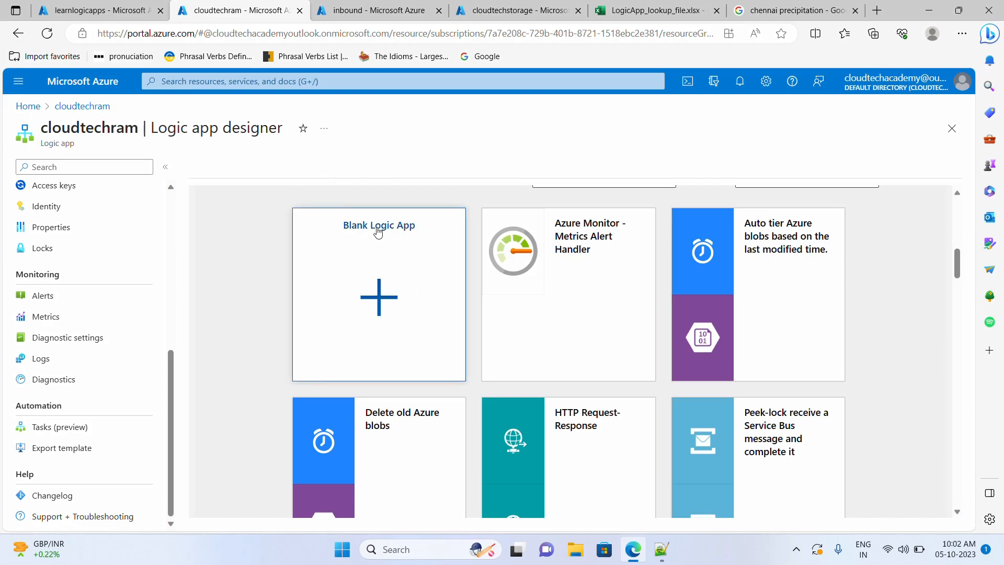
- Create a blank logic app in cloudtechram and list the Schedule connector's triggers under All
click(388, 292)
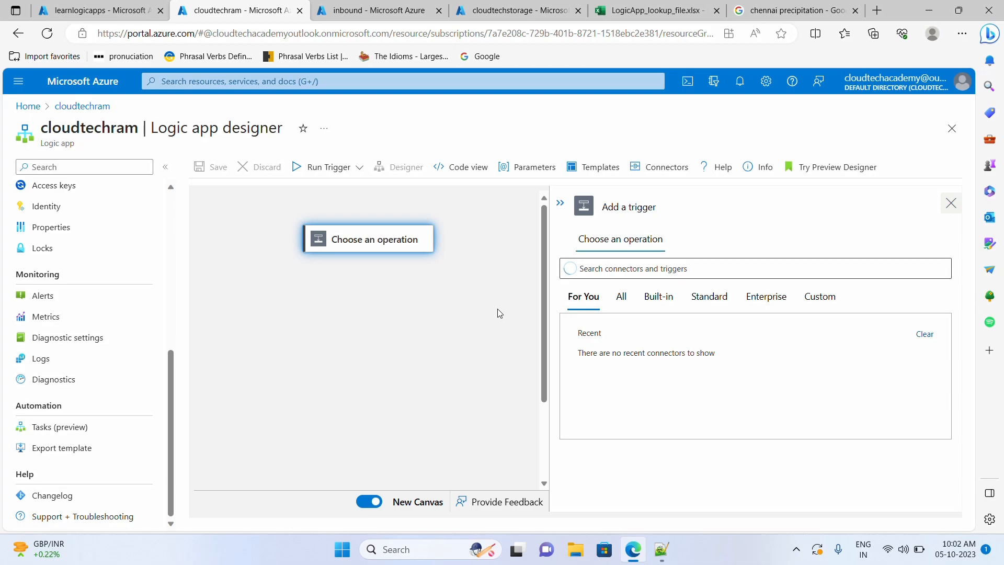
click(625, 303)
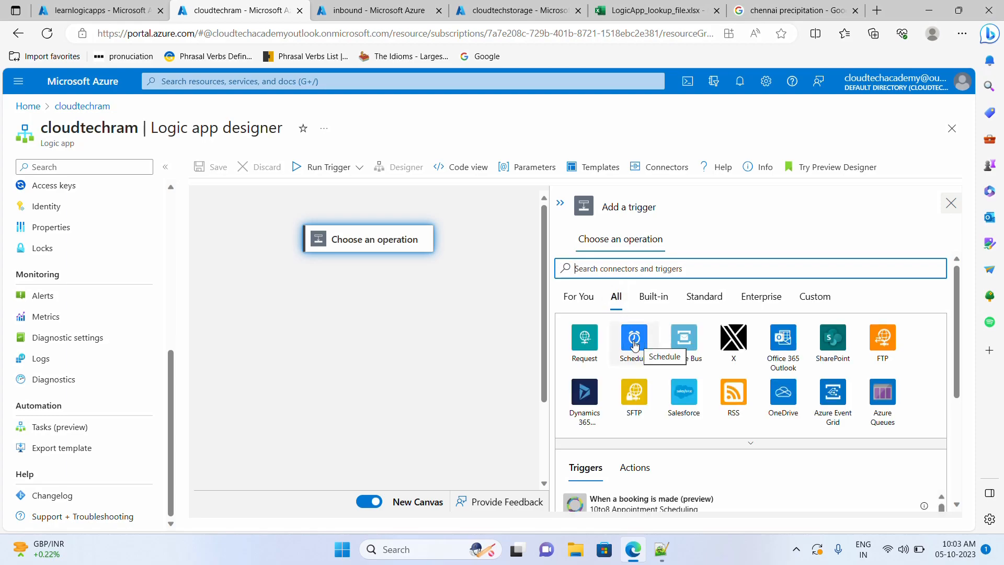
click(634, 345)
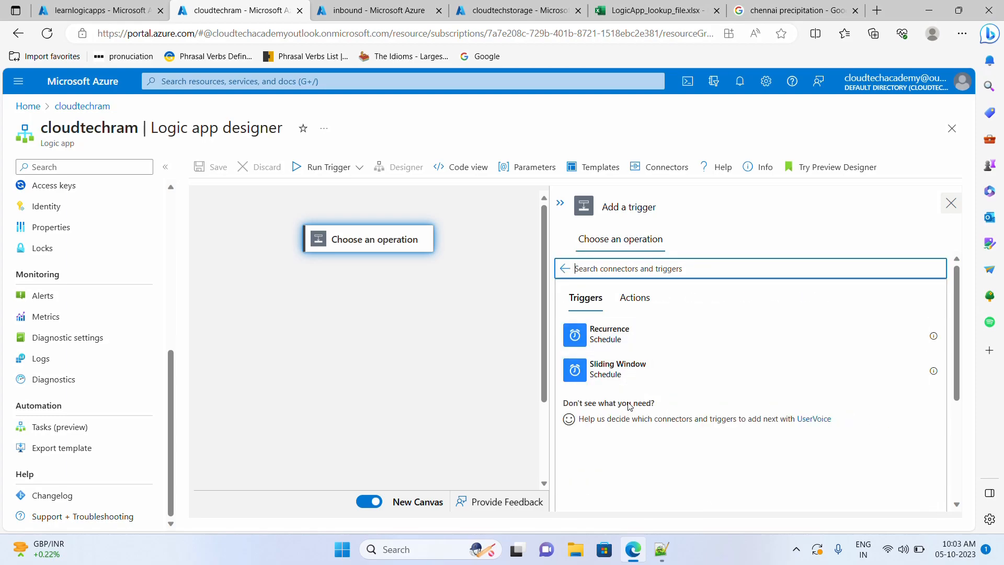
- Add a Recurrence trigger with interval 1 Day and the At these hours parameter
click(621, 338)
click(730, 282)
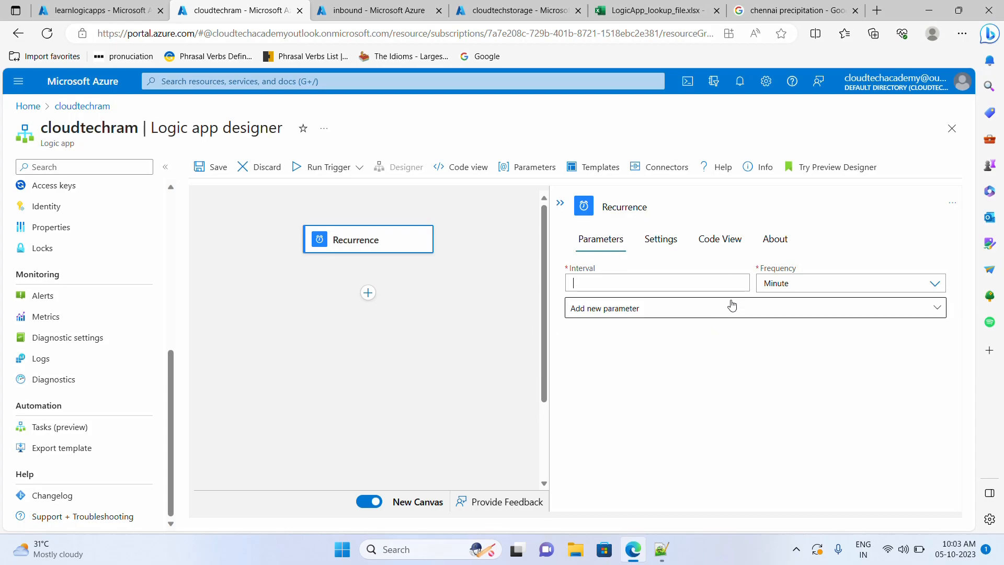
click(928, 287)
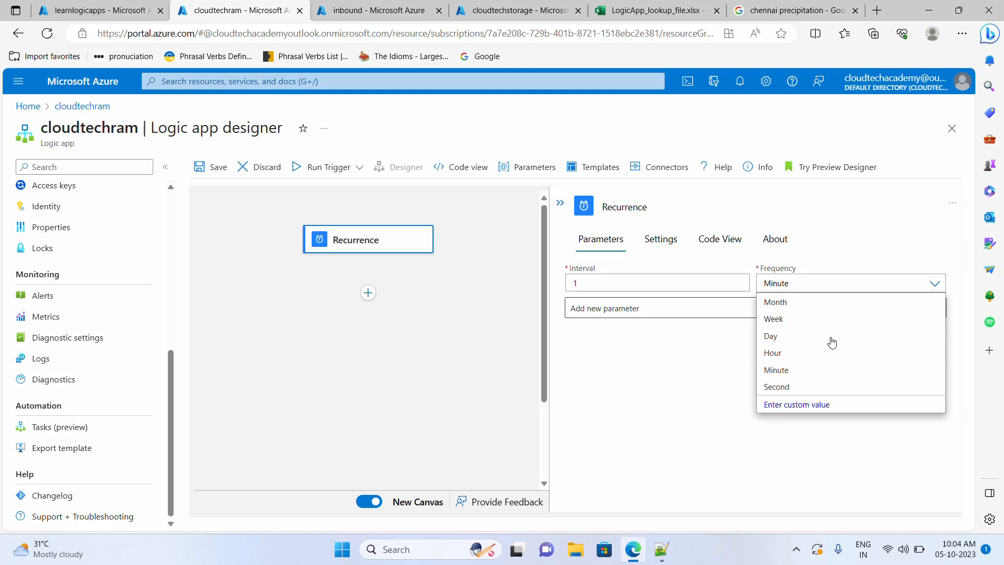
click(786, 337)
click(697, 313)
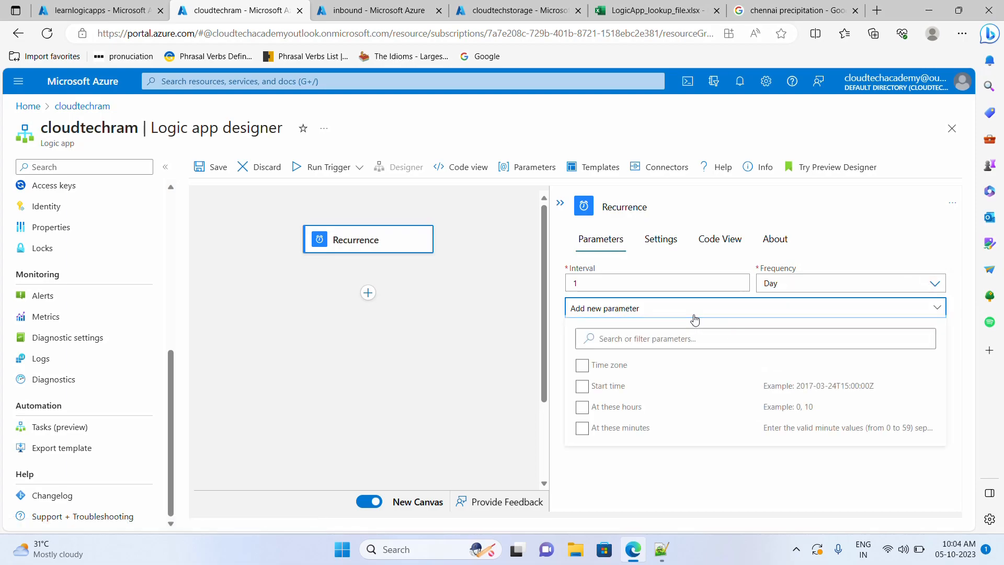
click(663, 431)
click(657, 428)
click(619, 414)
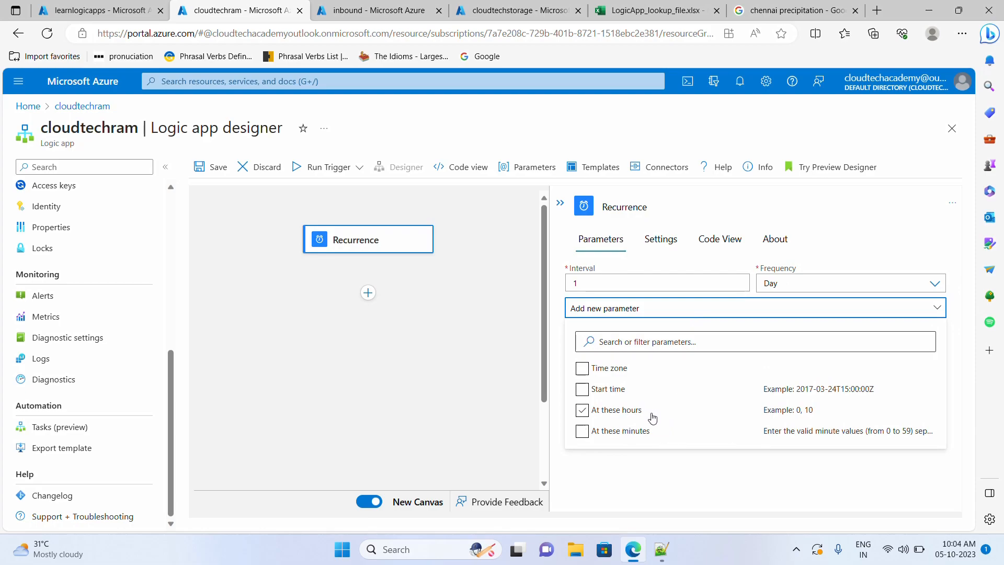
click(634, 413)
click(628, 415)
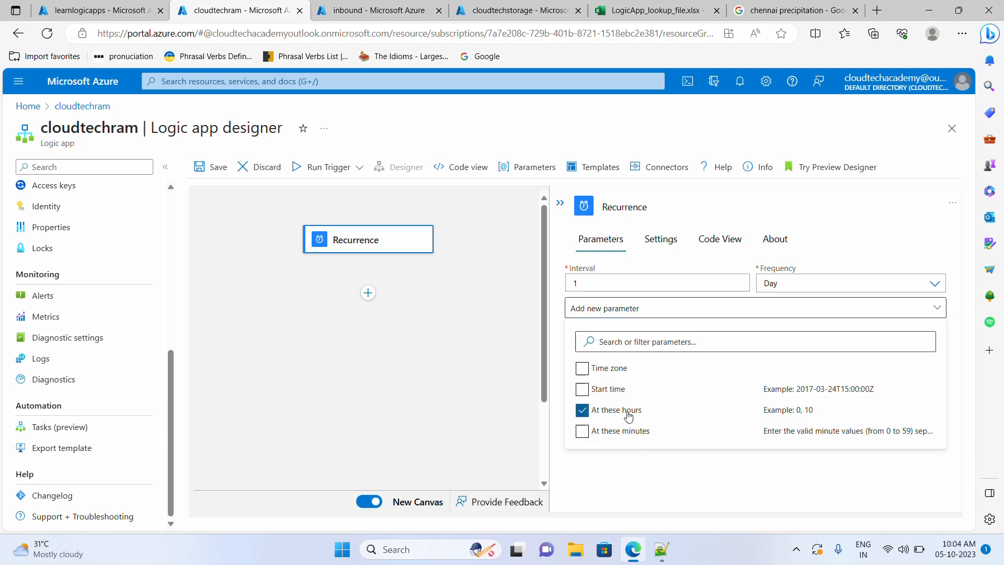
click(631, 484)
- Set the run hours to 10 only and save the logic app
click(713, 308)
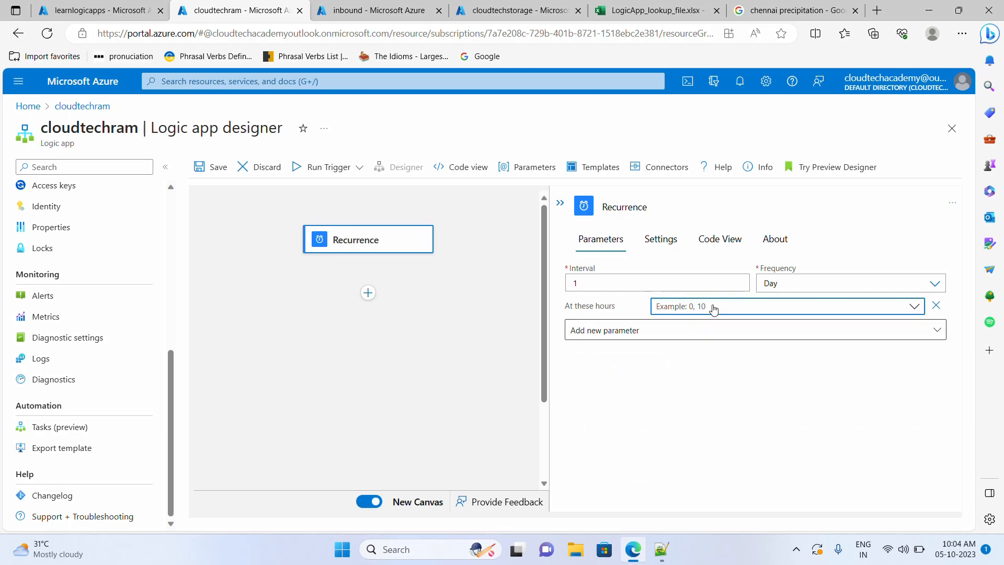
scroll(453, 418, down, 1)
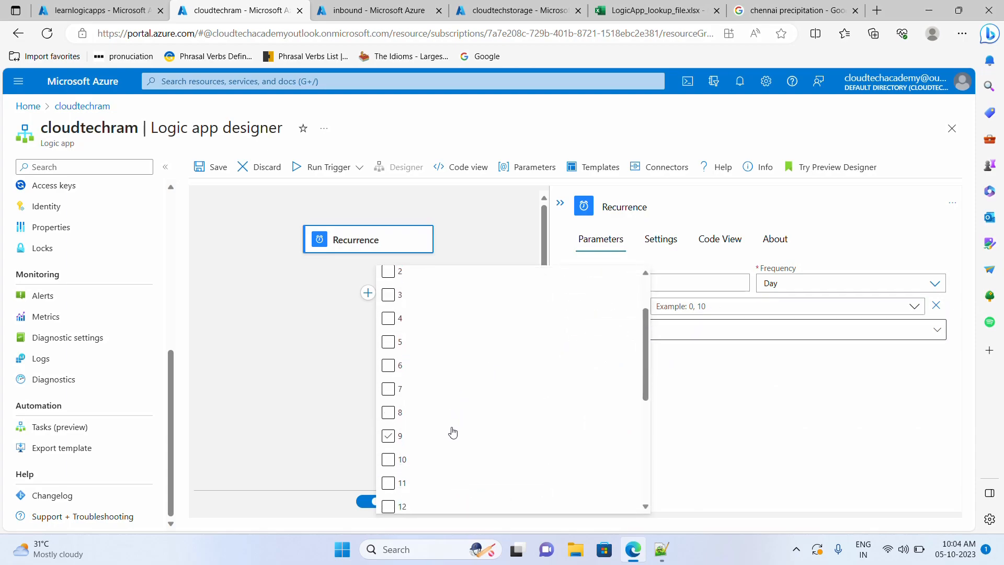
scroll(450, 439, down, 4)
scroll(410, 314, up, 2)
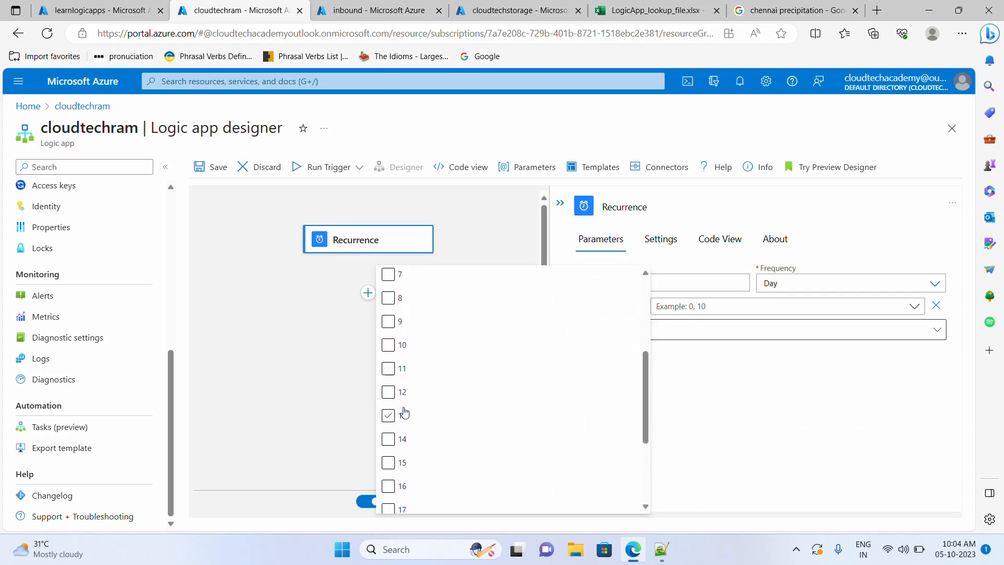
click(395, 350)
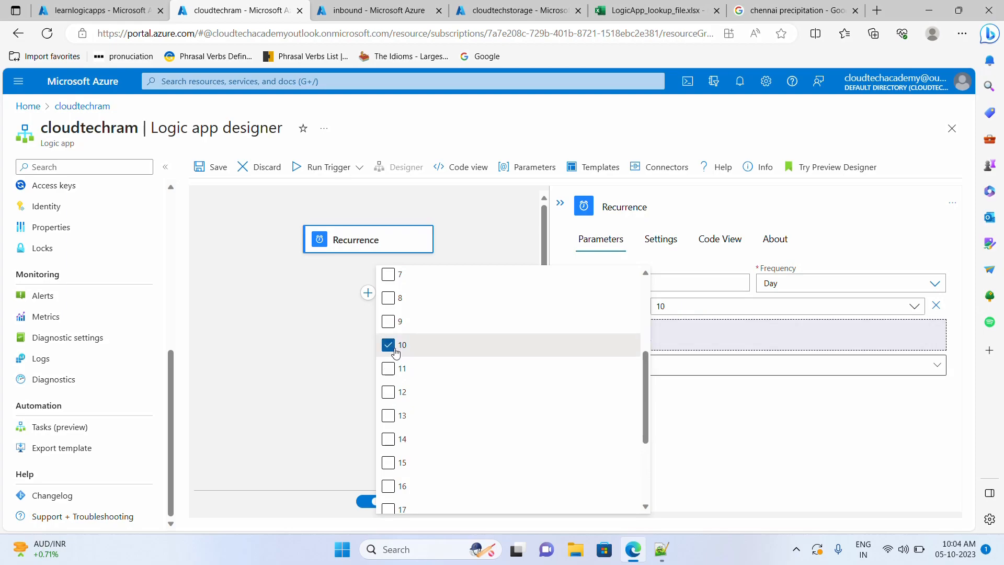
click(854, 432)
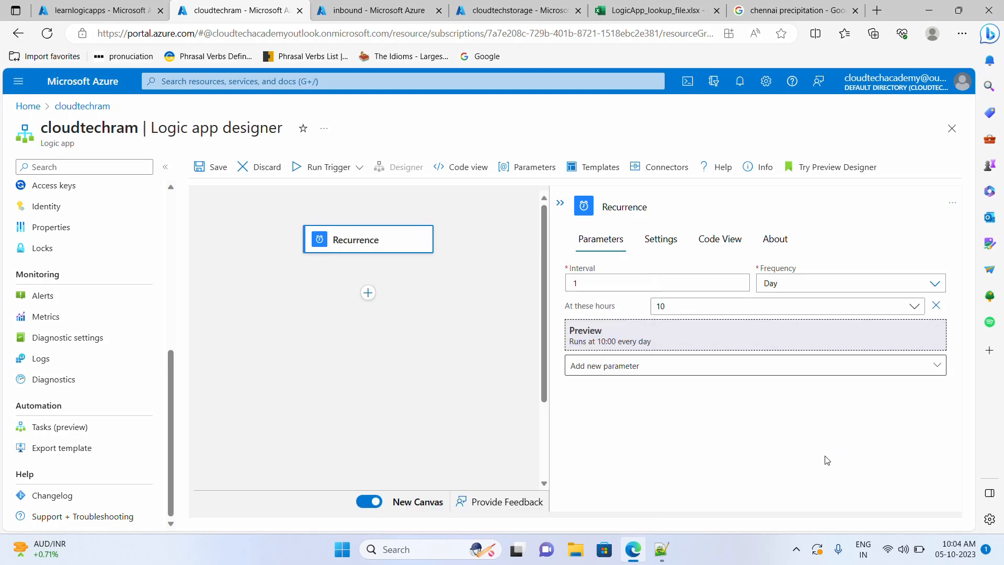
click(657, 306)
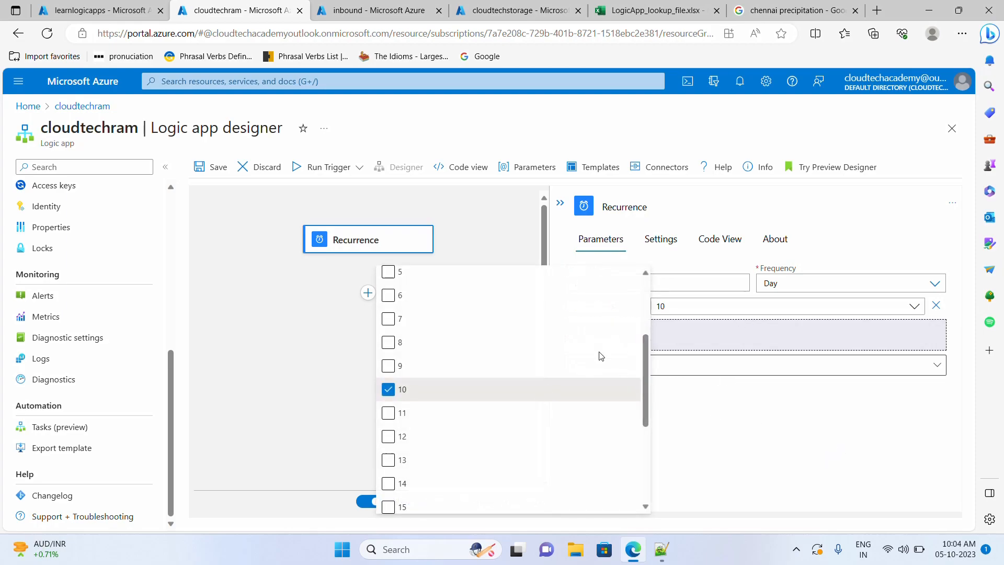
click(388, 319)
click(388, 321)
click(750, 429)
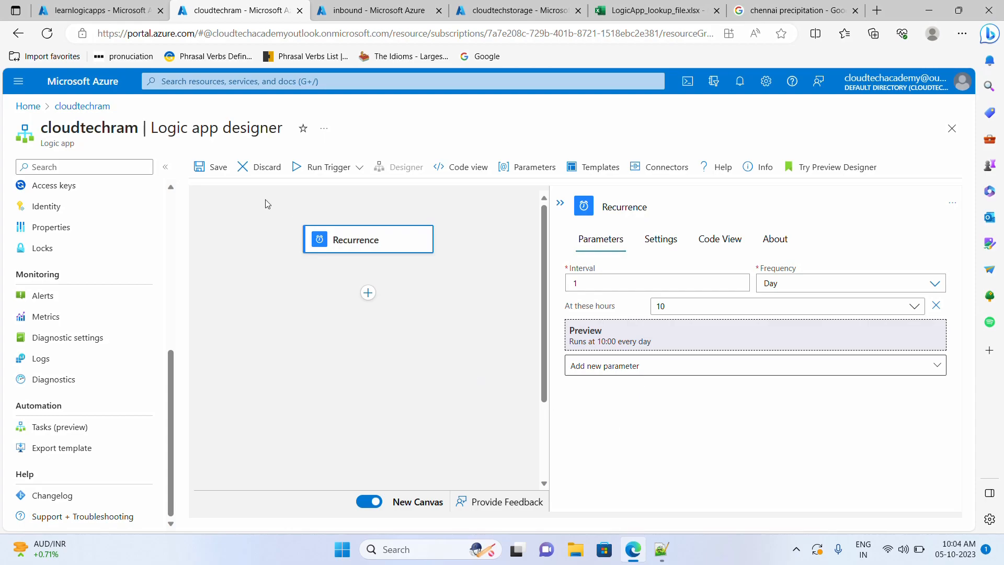
click(207, 168)
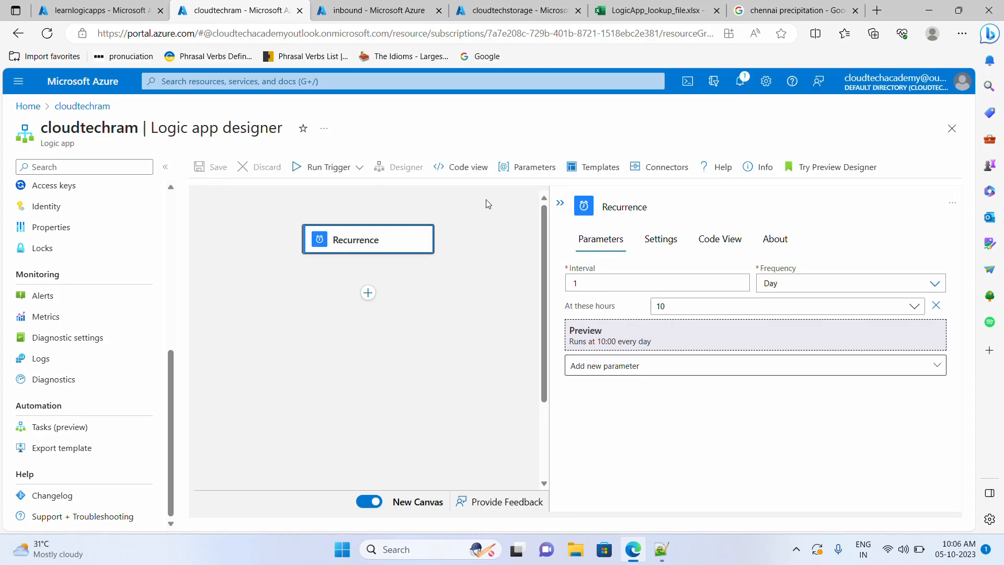
- Add a new action after the Recurrence trigger, browsing all connectors
click(506, 13)
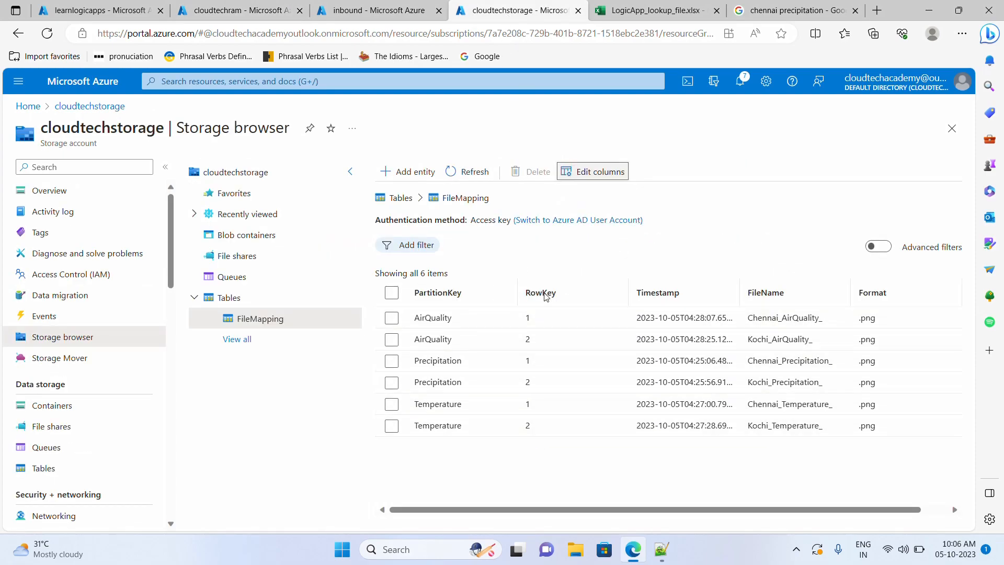
click(240, 10)
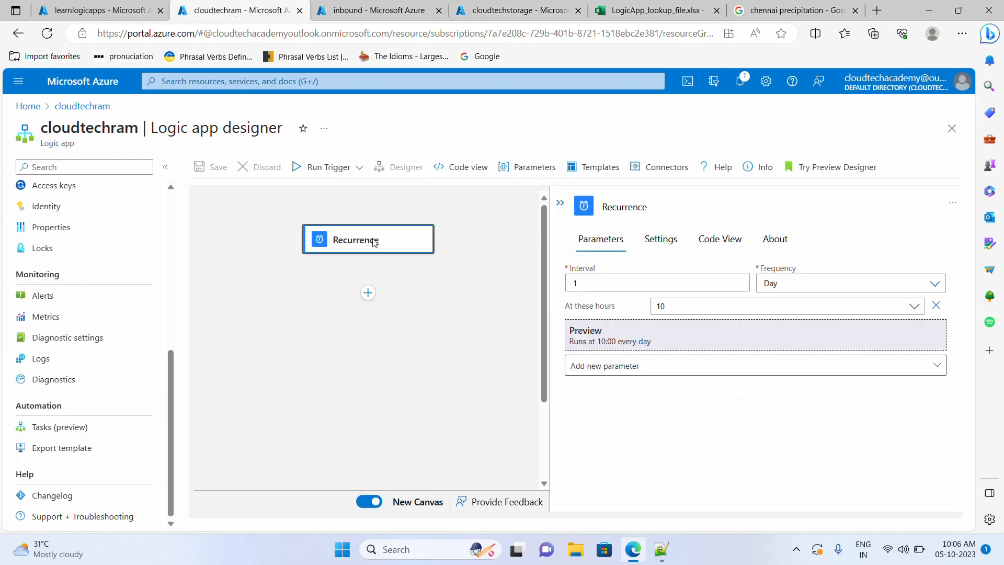
click(368, 294)
click(374, 313)
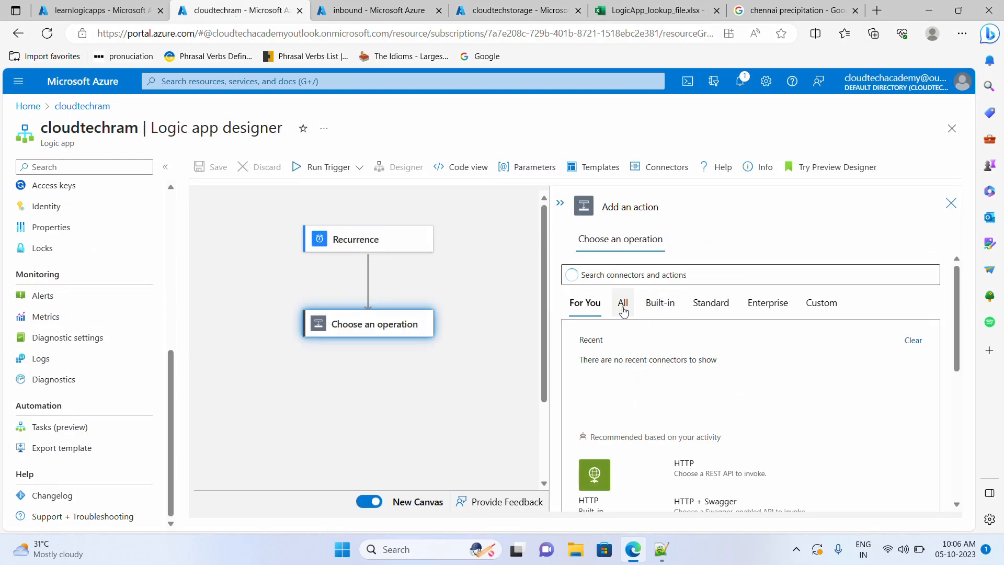
click(623, 310)
click(652, 275)
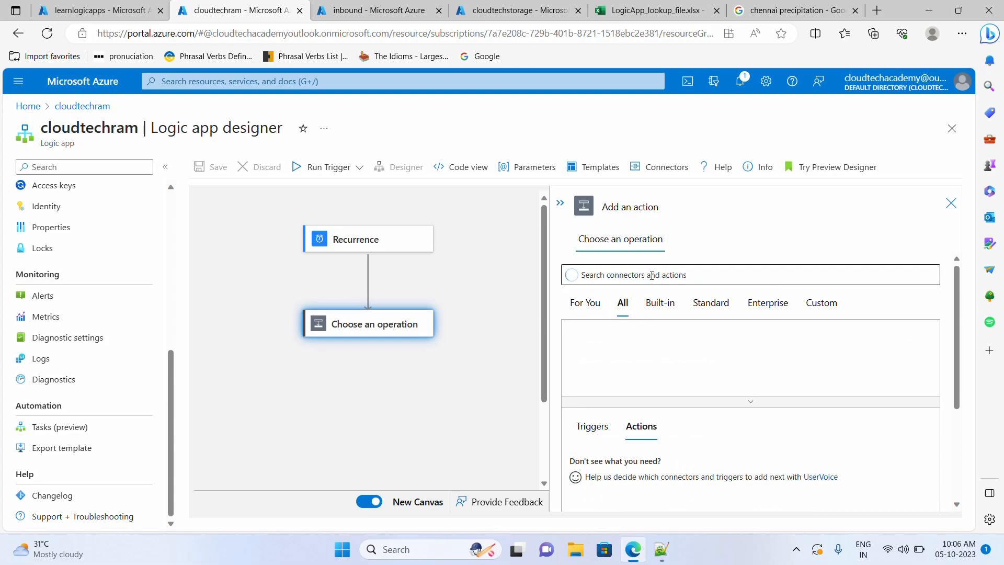
- Search for Azure Table Storage and add its Get entities (V2) action
text(tables)
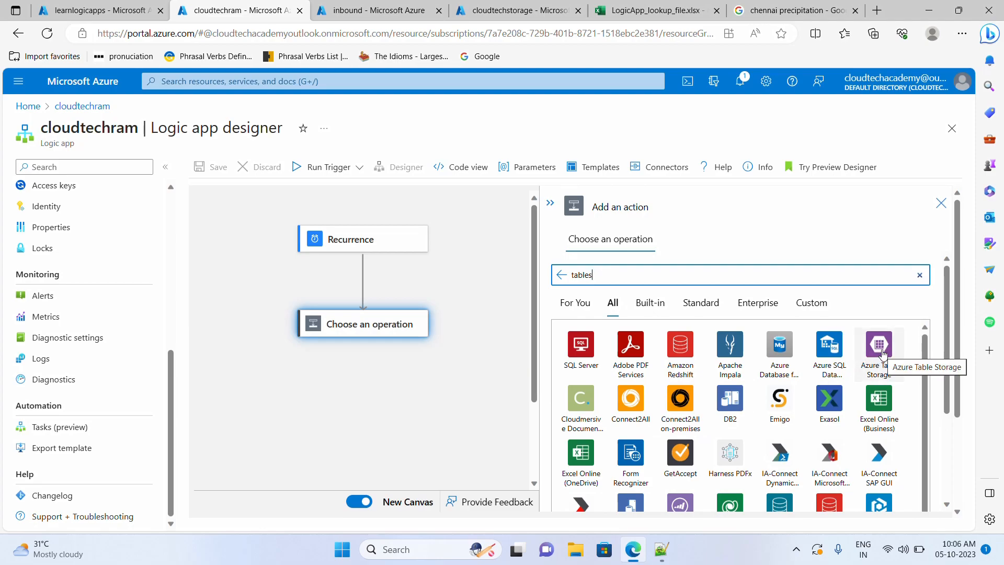
click(883, 353)
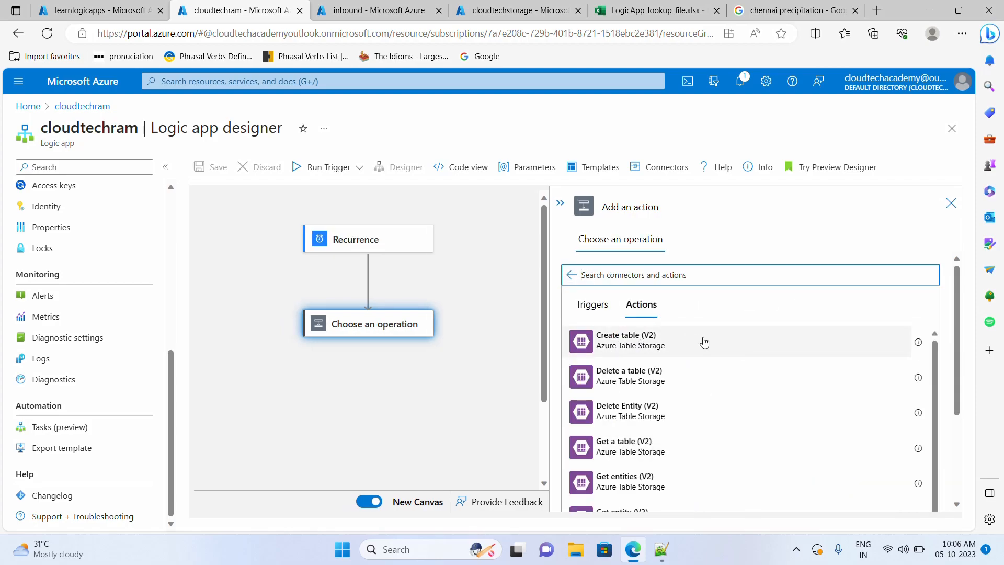
scroll(704, 343, down, 1)
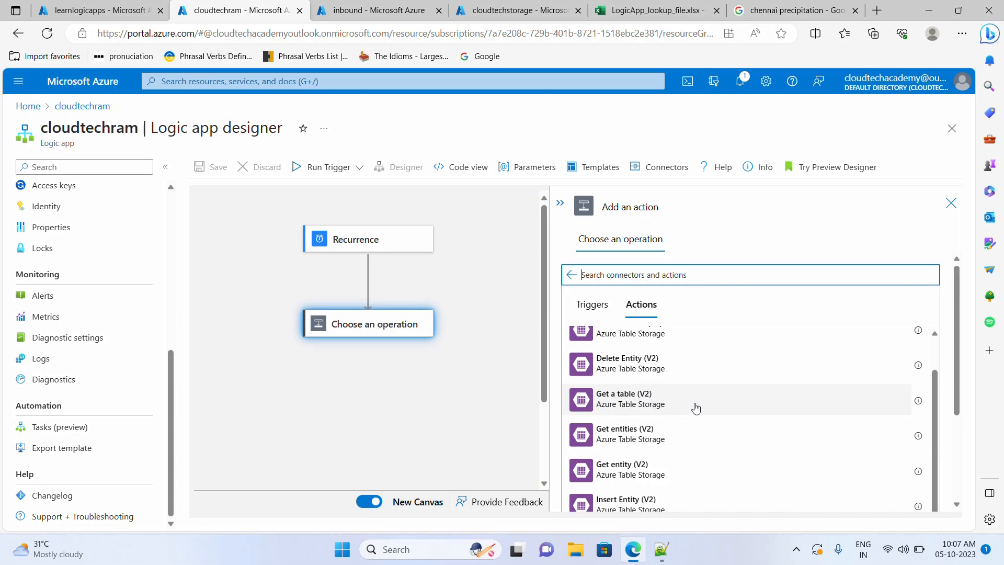
scroll(695, 408, down, 3)
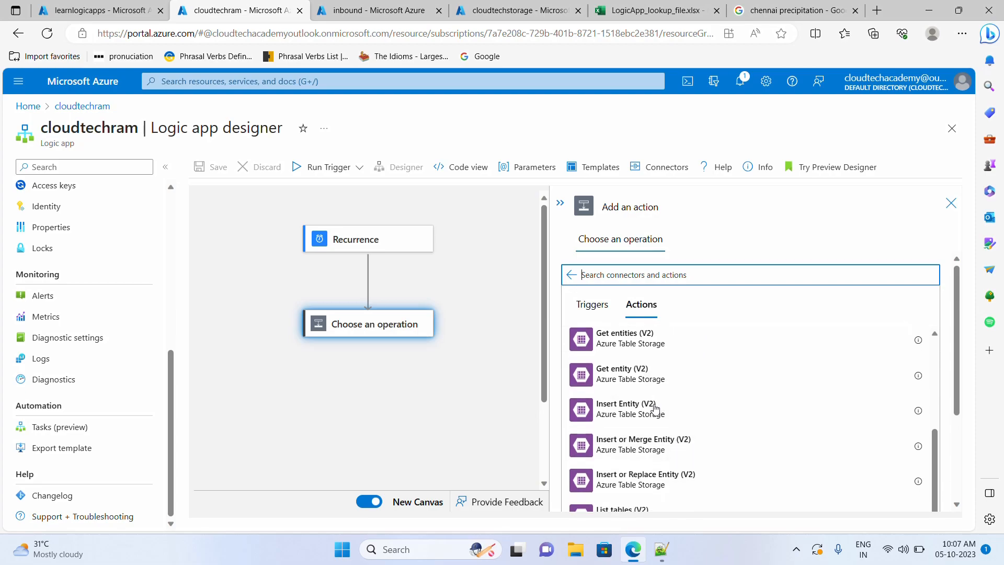
scroll(677, 418, down, 2)
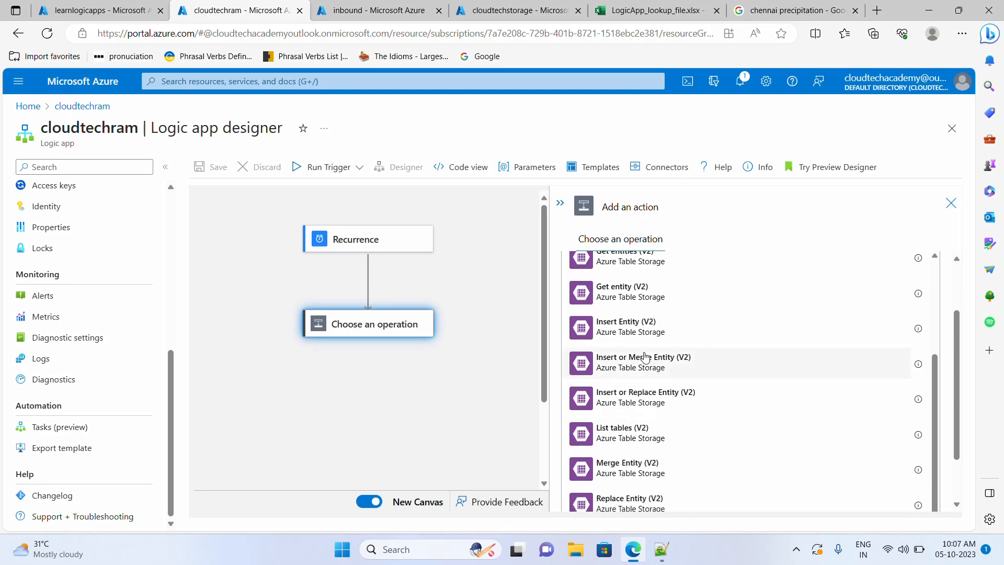
scroll(648, 366, down, 2)
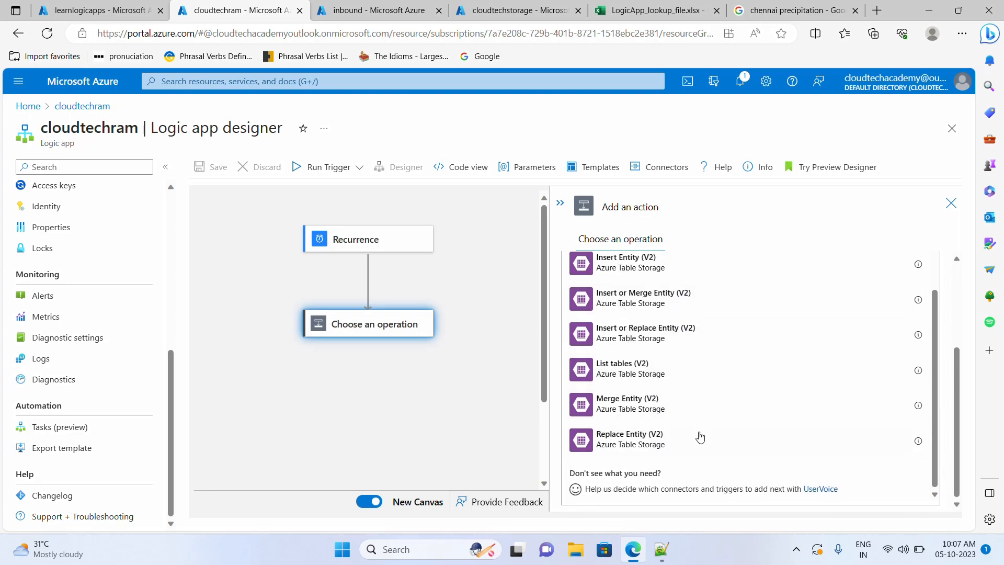
scroll(644, 390, up, 2)
scroll(645, 389, up, 1)
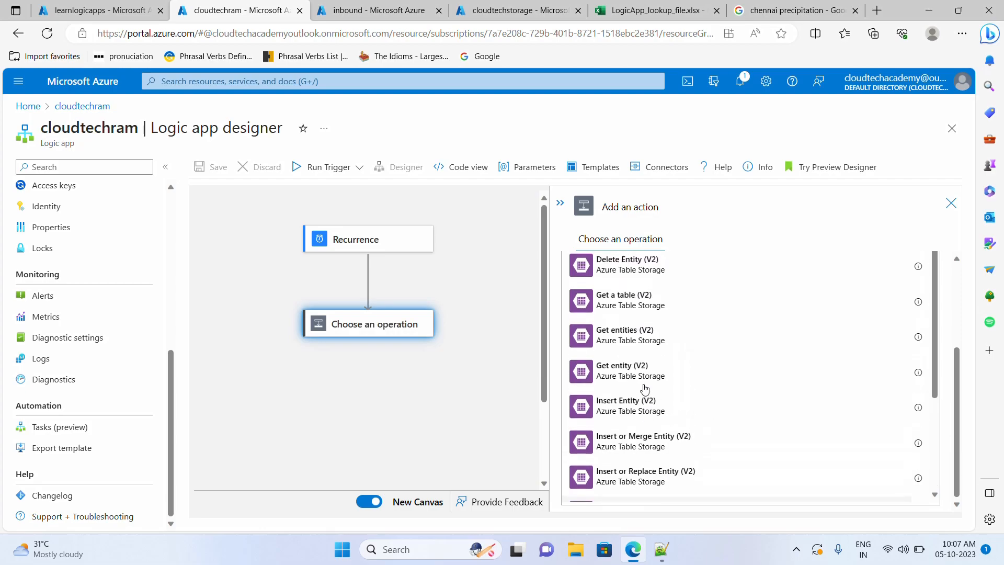
click(658, 342)
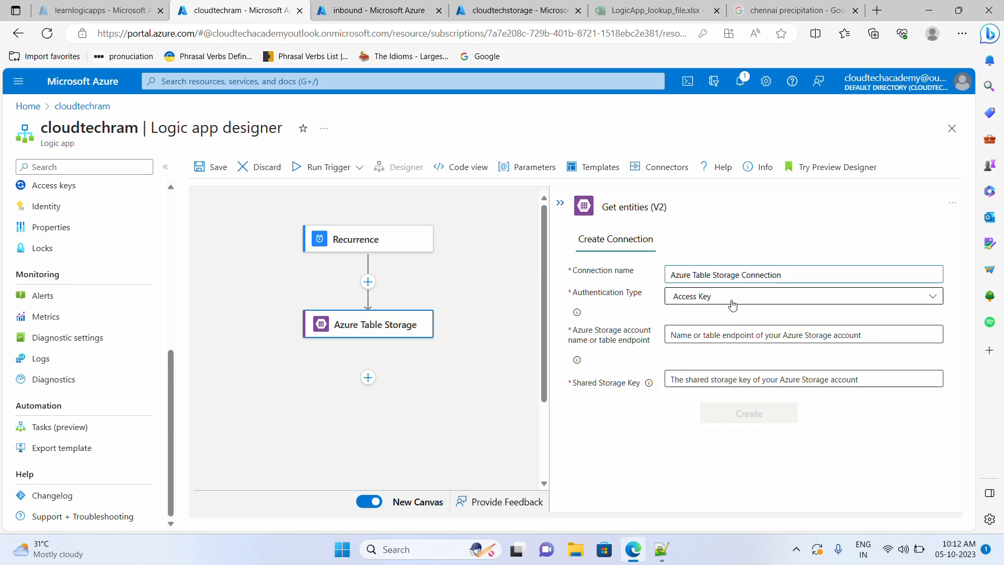
- Choose Access Key authentication and paste the storage account name from the Access keys page
click(732, 305)
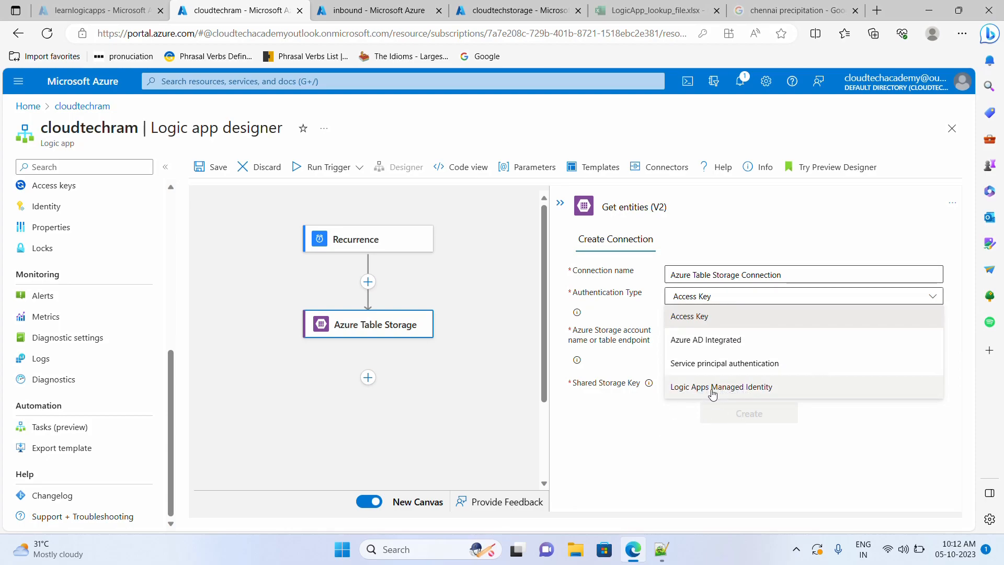
click(710, 318)
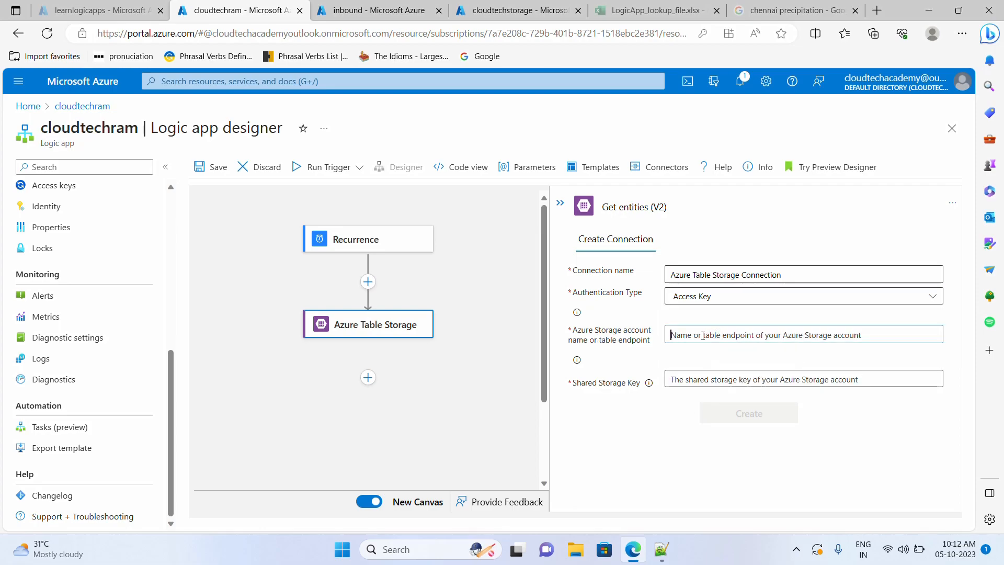
click(503, 11)
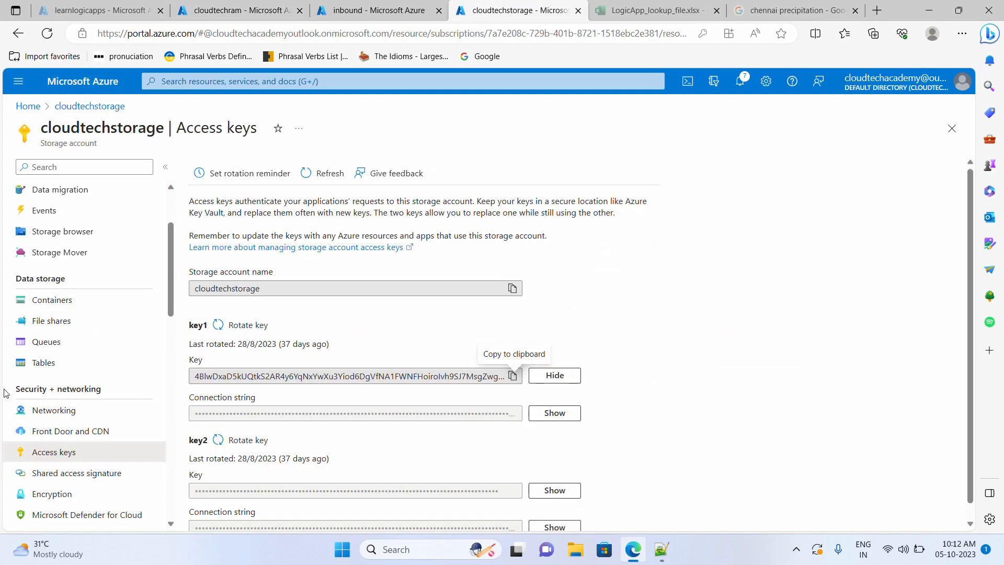
drag(6, 391, 115, 392)
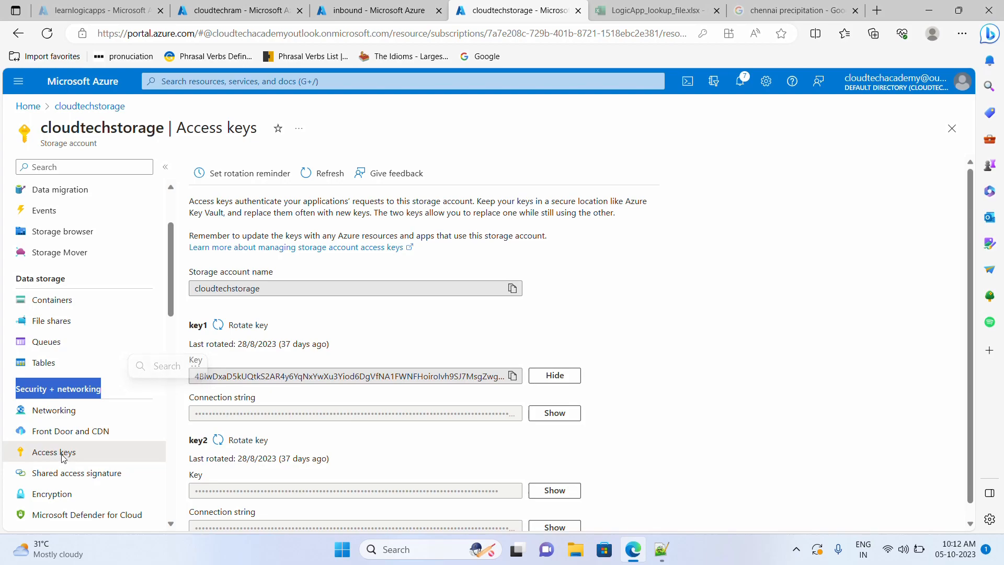
click(512, 290)
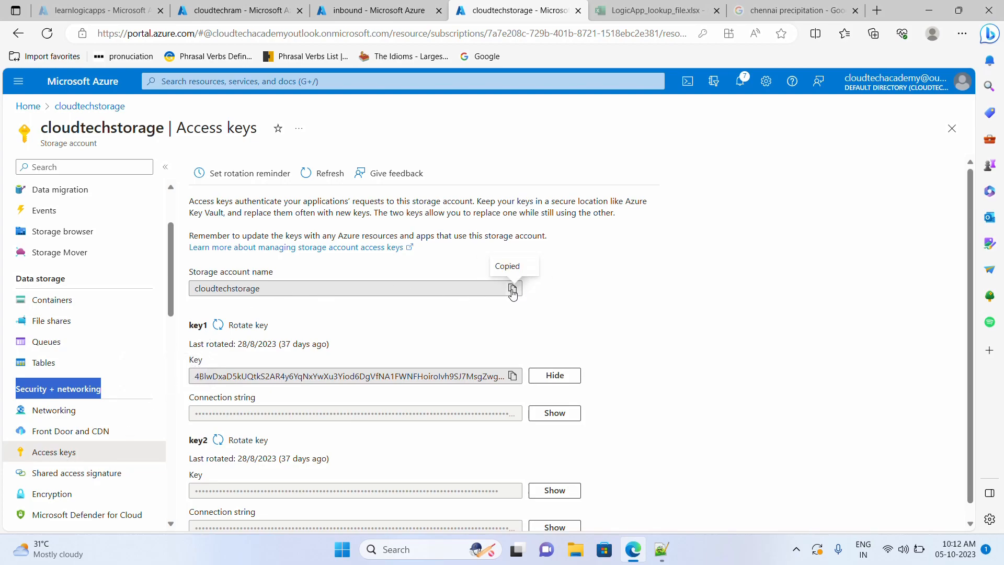
click(280, 8)
key(ctrl+v)
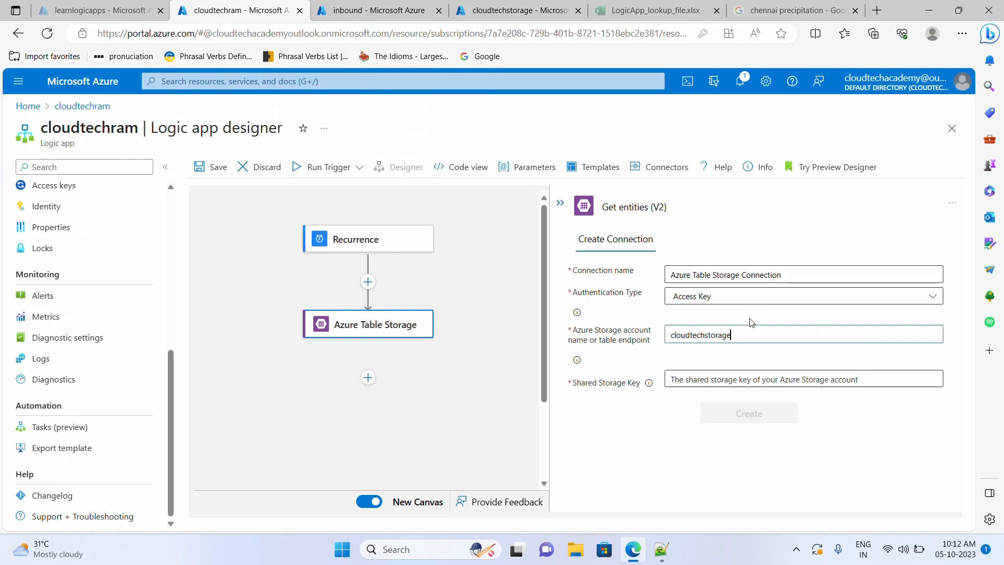
- Paste the storage account's key1 as the shared key and create the connection
click(703, 380)
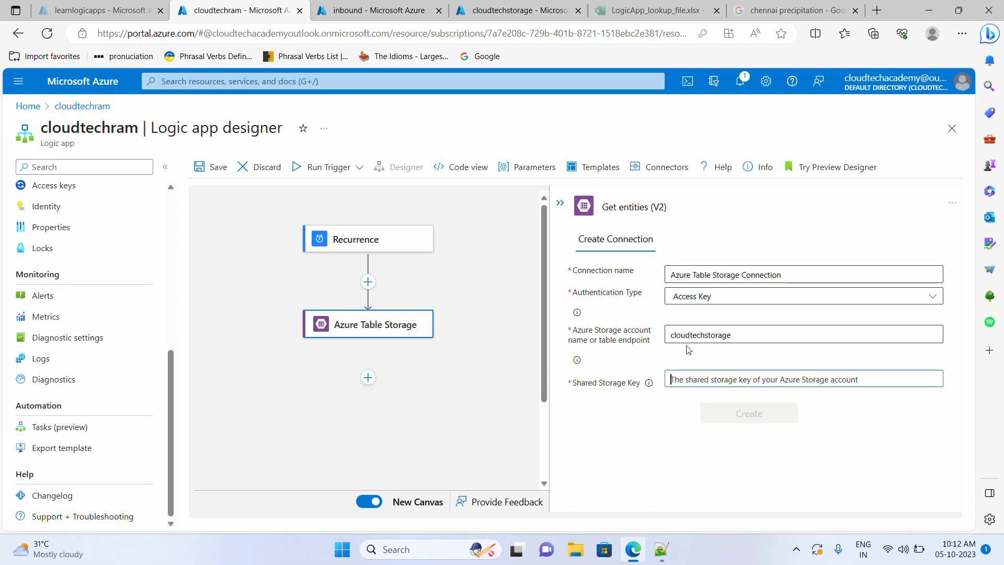
click(506, 15)
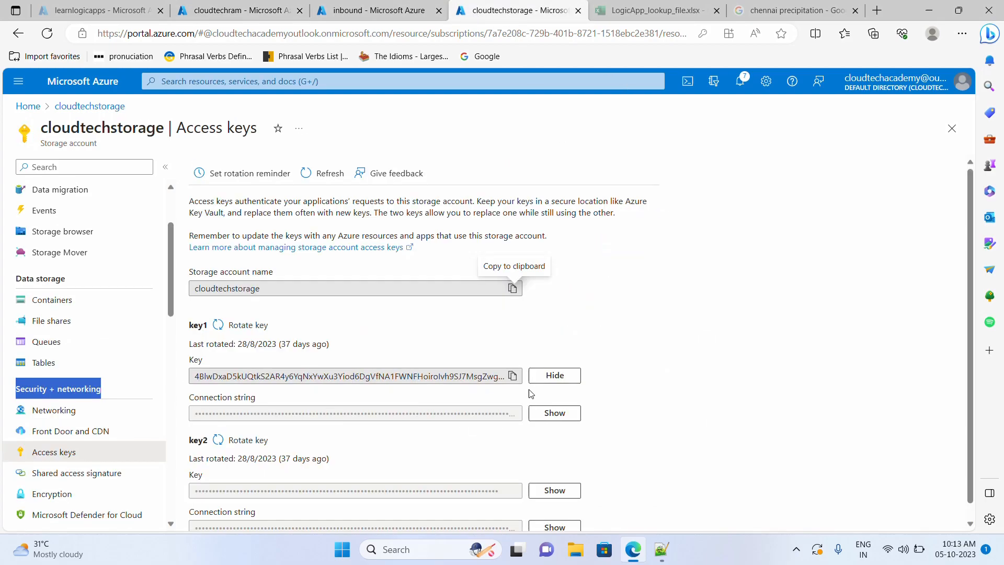
click(513, 375)
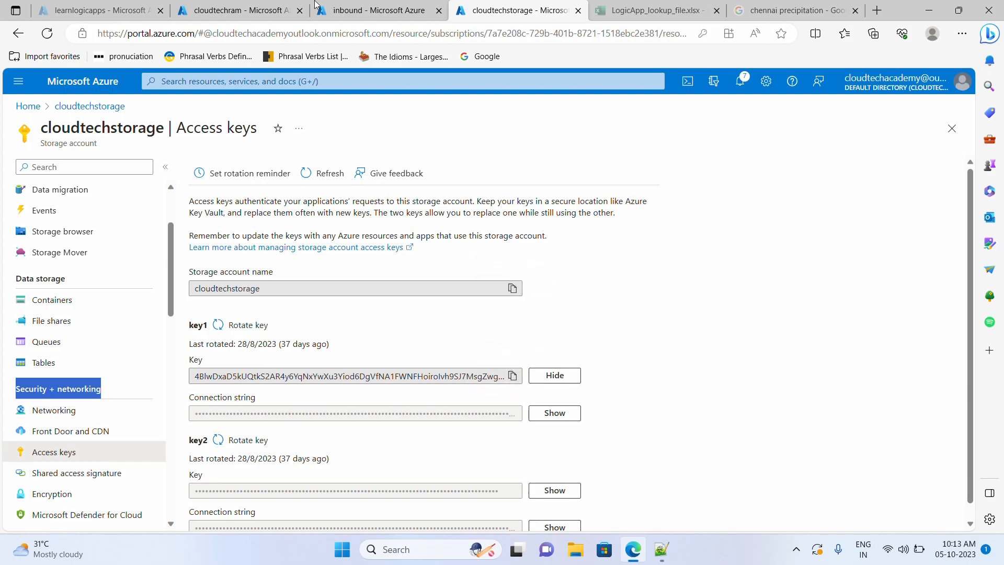
click(241, 11)
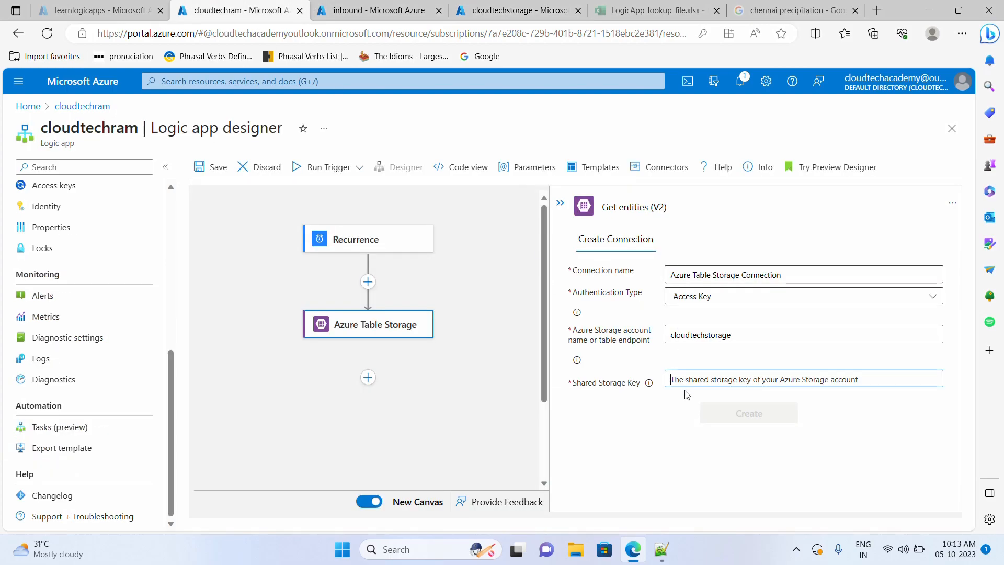
key(ctrl+v)
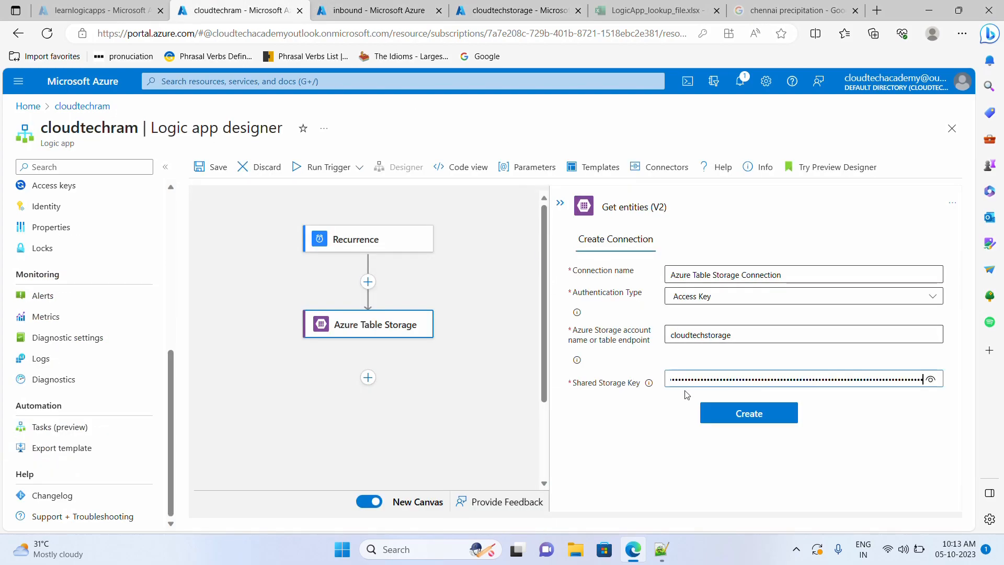
click(760, 417)
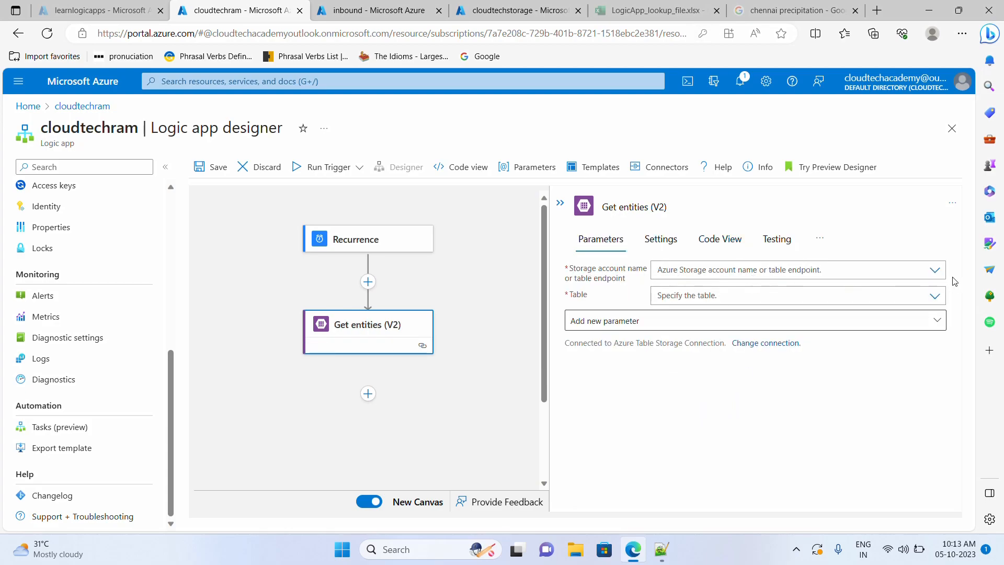
- Point Get entities (V2) at the cloudtechstorage account and the FileMapping table
click(932, 271)
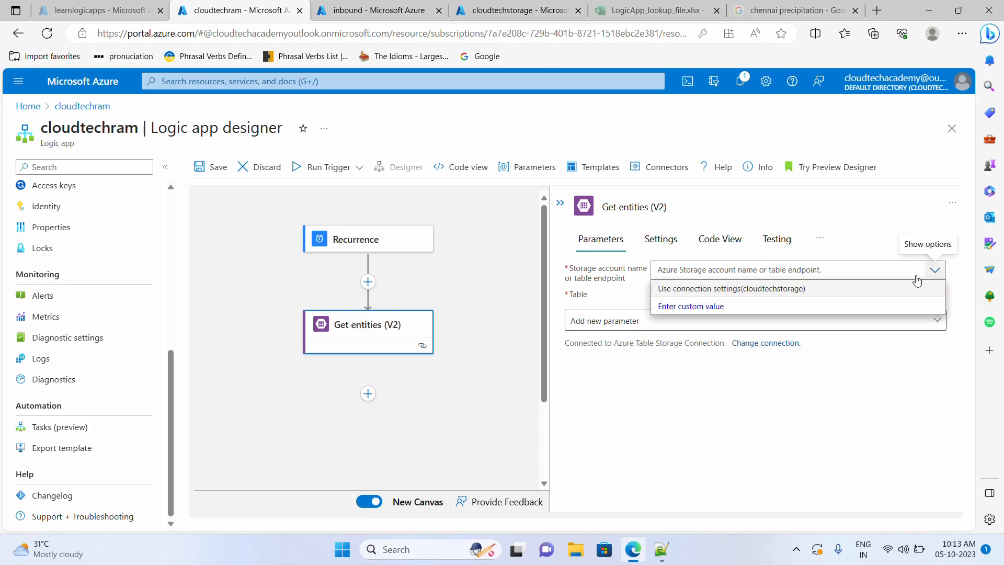
click(766, 290)
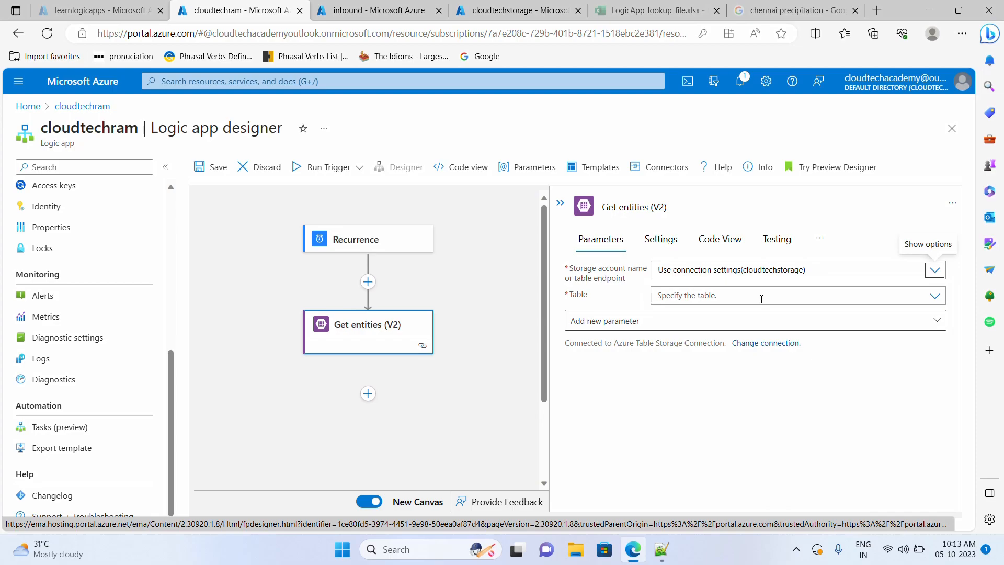
click(929, 298)
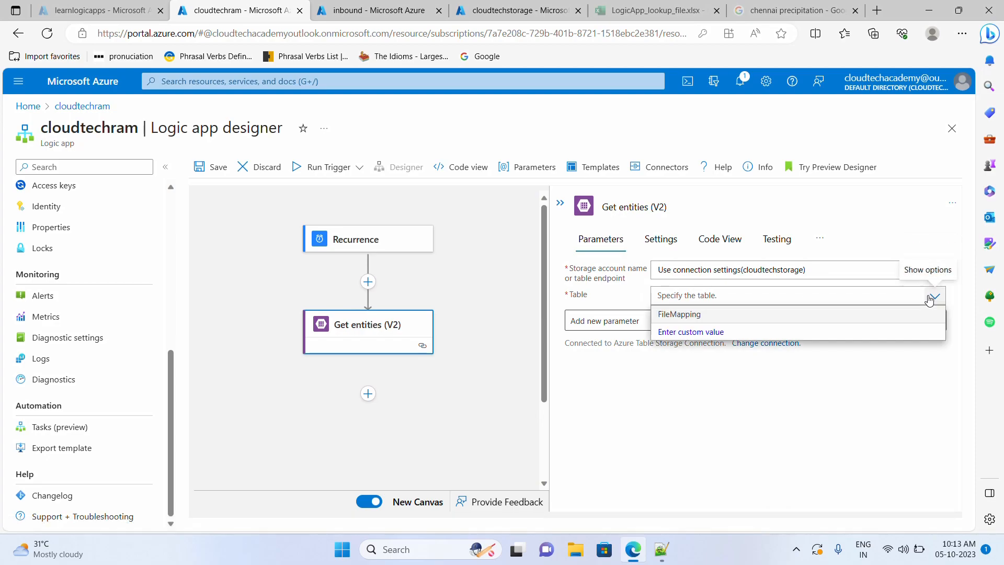
click(700, 316)
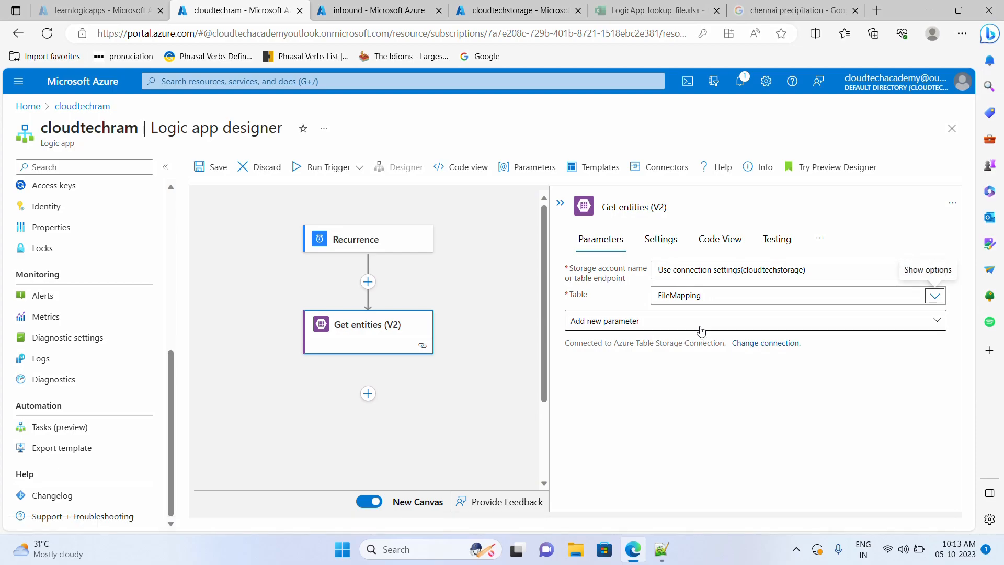
- Toggle the Select Query parameter on and off, then save and run the logic app
click(701, 329)
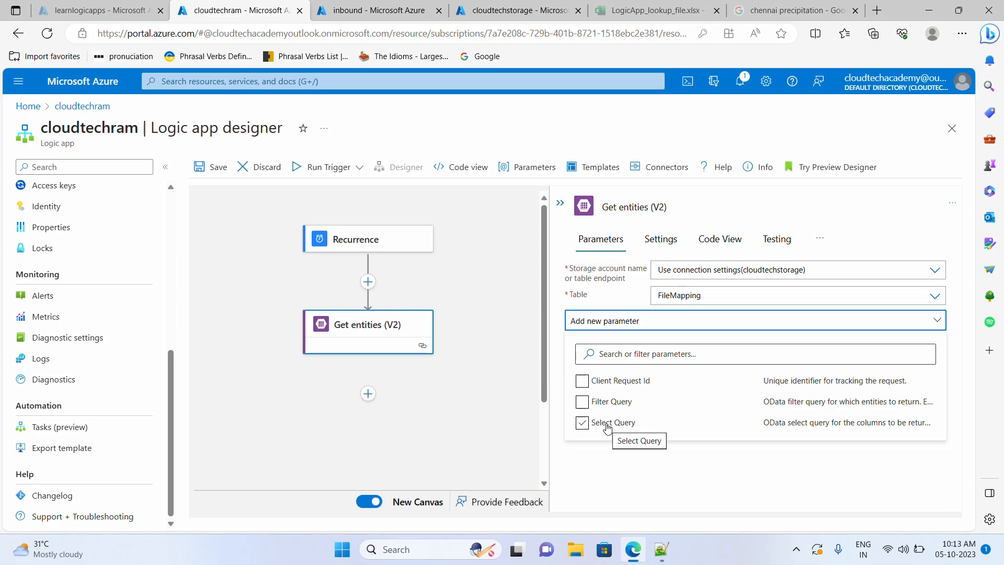
click(607, 428)
click(613, 428)
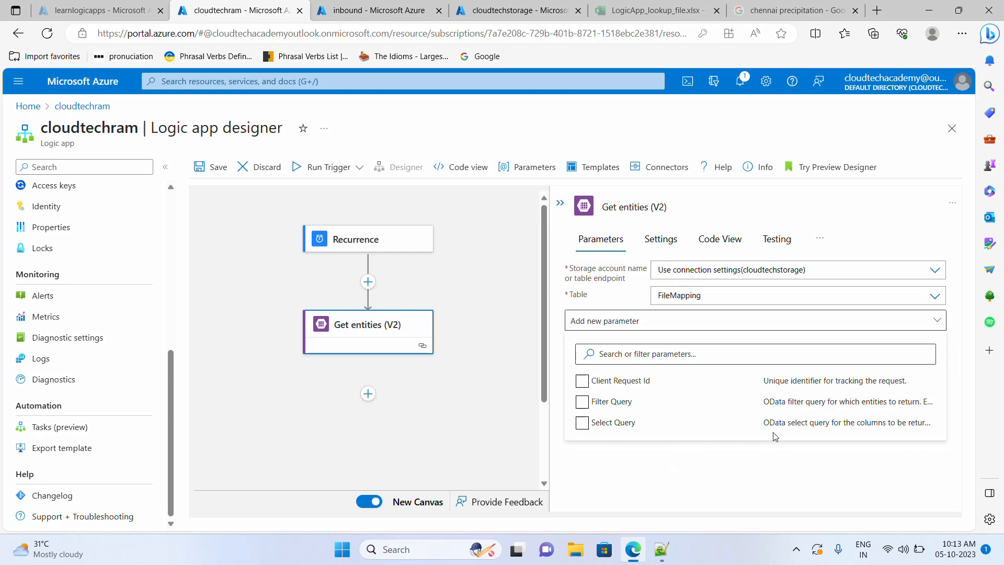
click(749, 474)
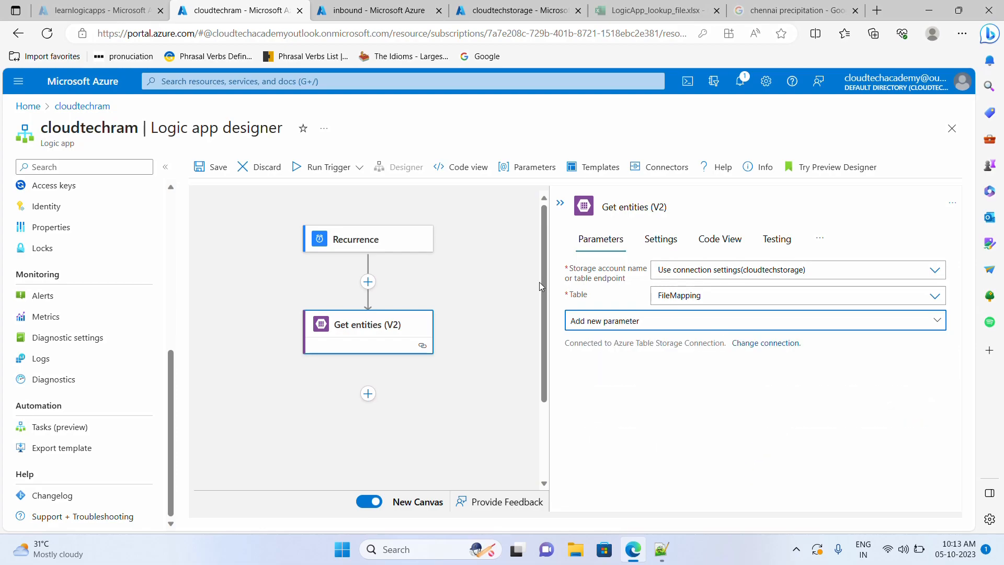
click(204, 180)
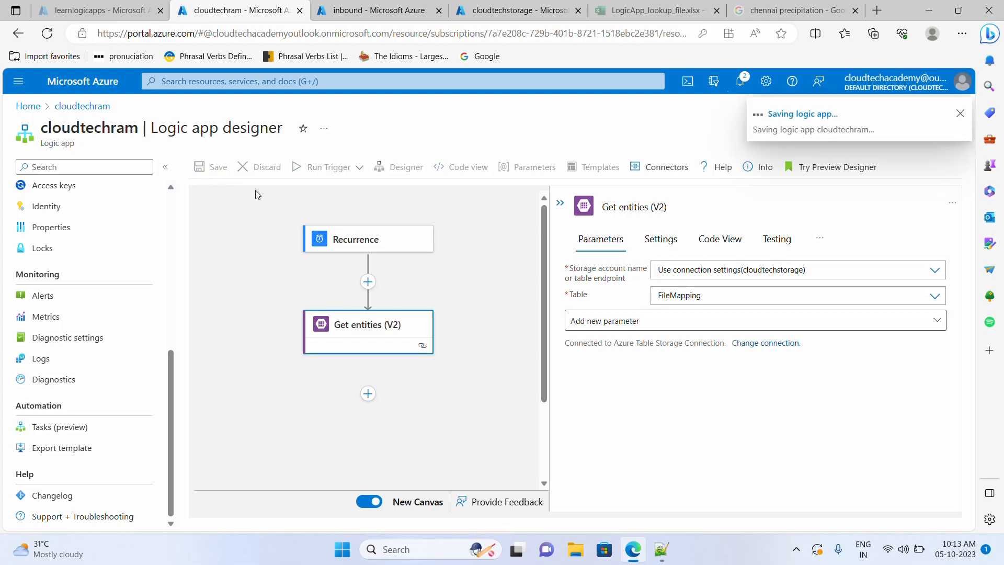
click(299, 168)
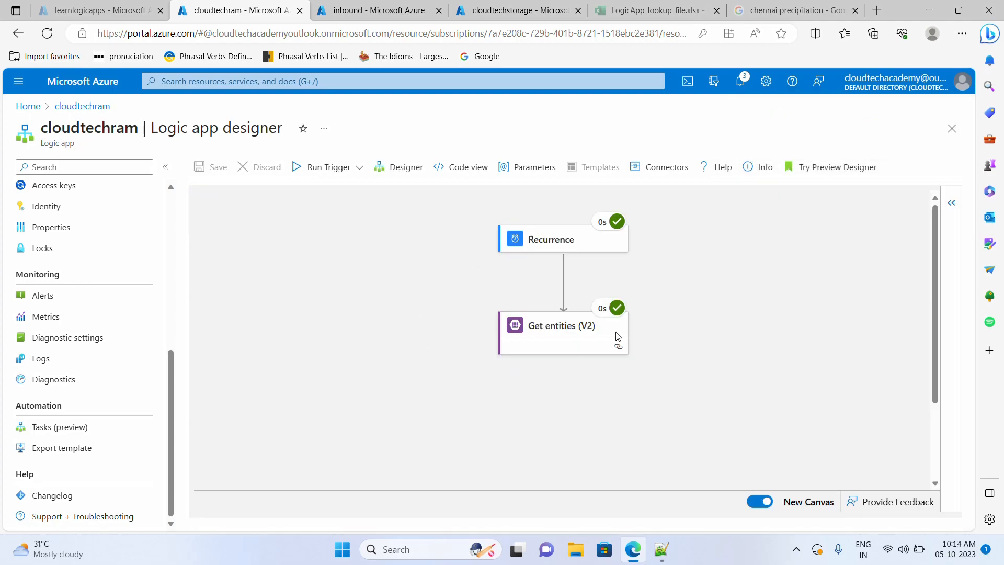
- Copy the Get entities (V2) output listing six FileMapping entities into a Notepad++ document
click(565, 332)
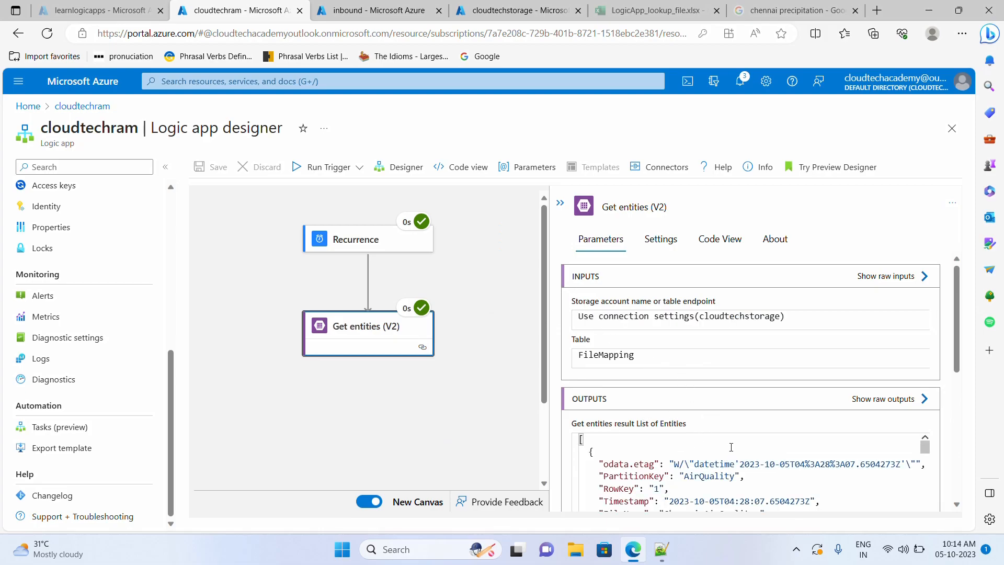
scroll(824, 464, down, 2)
scroll(950, 358, down, 6)
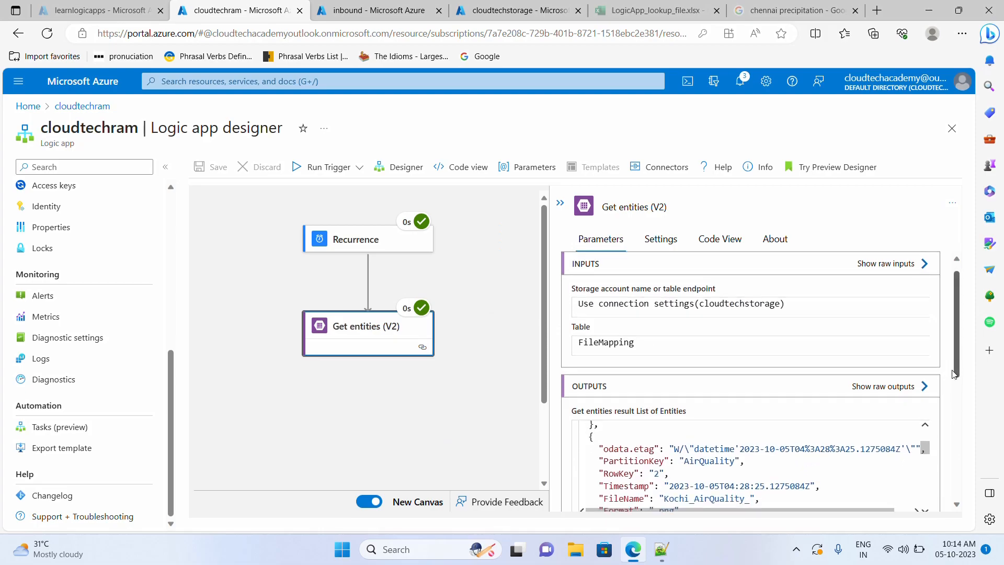
scroll(648, 356, up, 8)
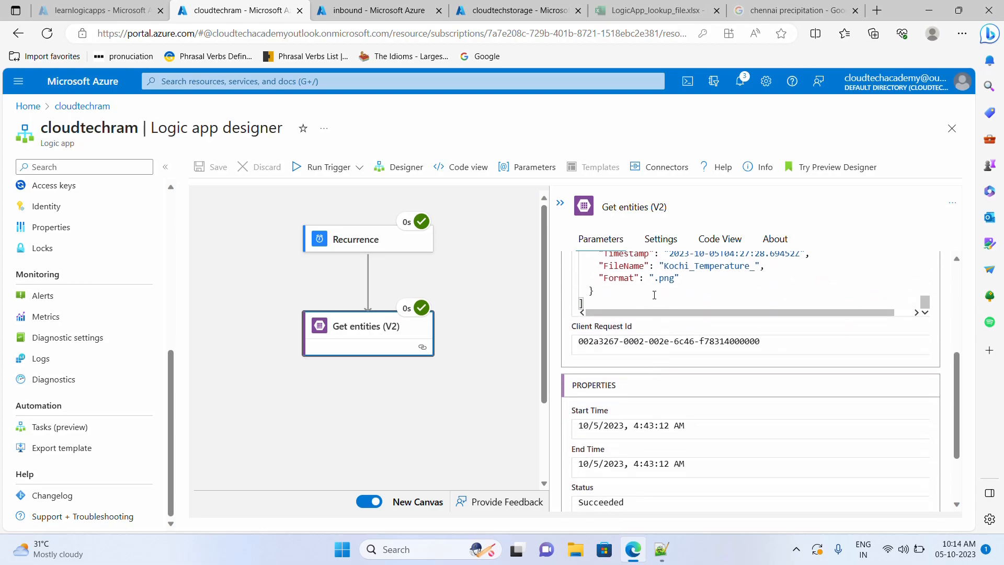
scroll(677, 347, up, 1)
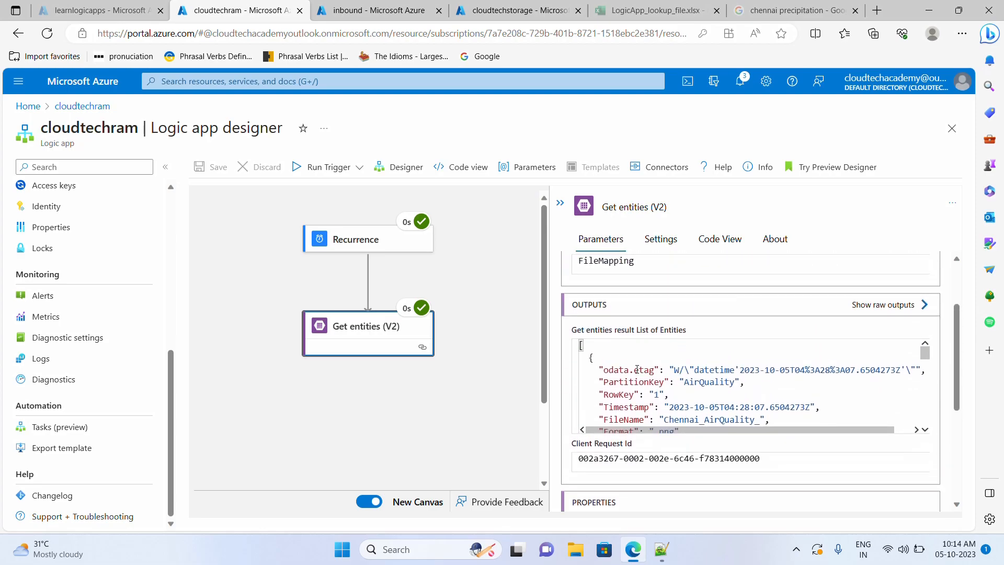
key(ctrl+a)
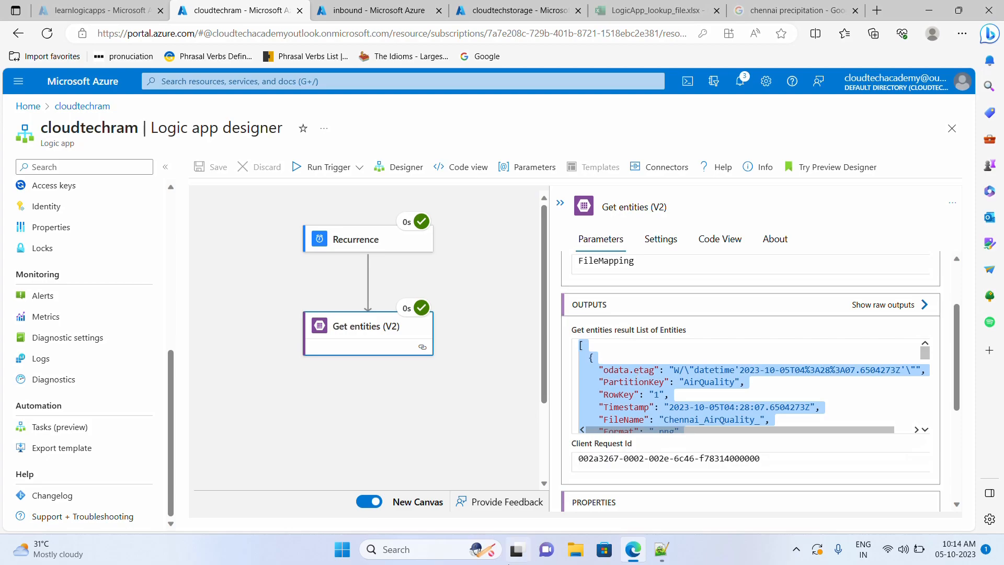
click(662, 548)
key(ctrl+v)
scroll(323, 278, up, 3)
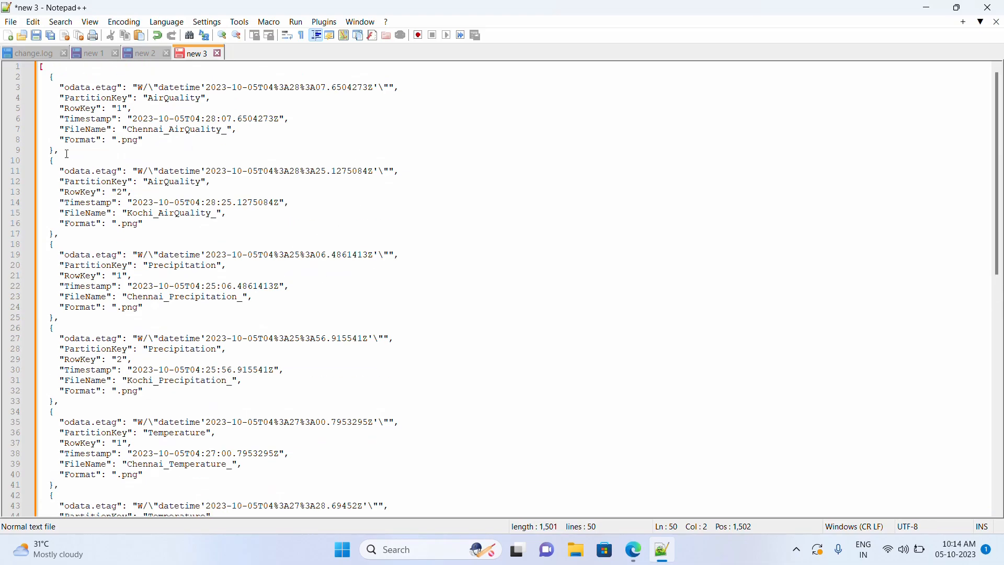
- Highlight the AirQuality, Precipitation and Temperature PartitionKey values in the pasted entities JSON
drag(48, 77, 61, 219)
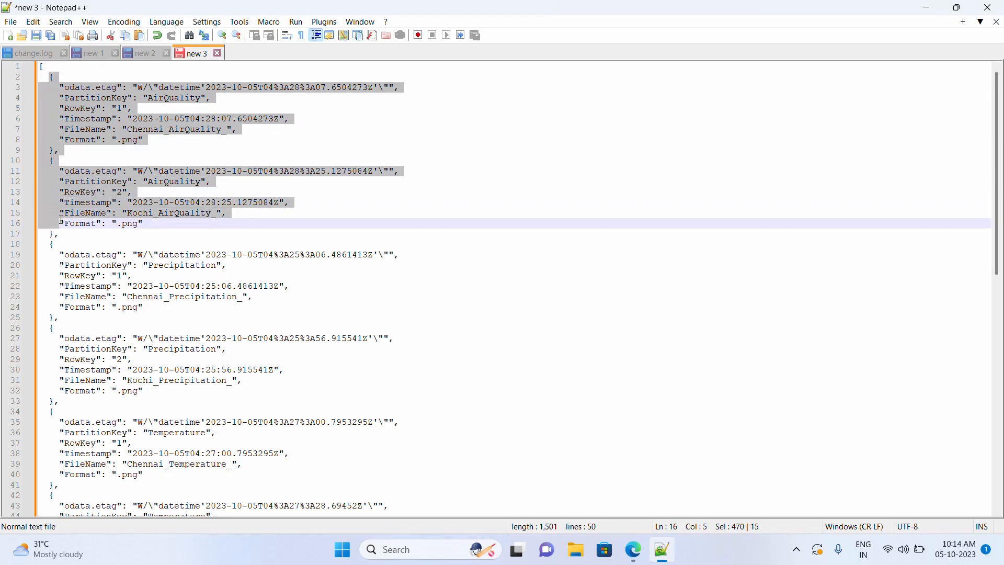
double_click(194, 182)
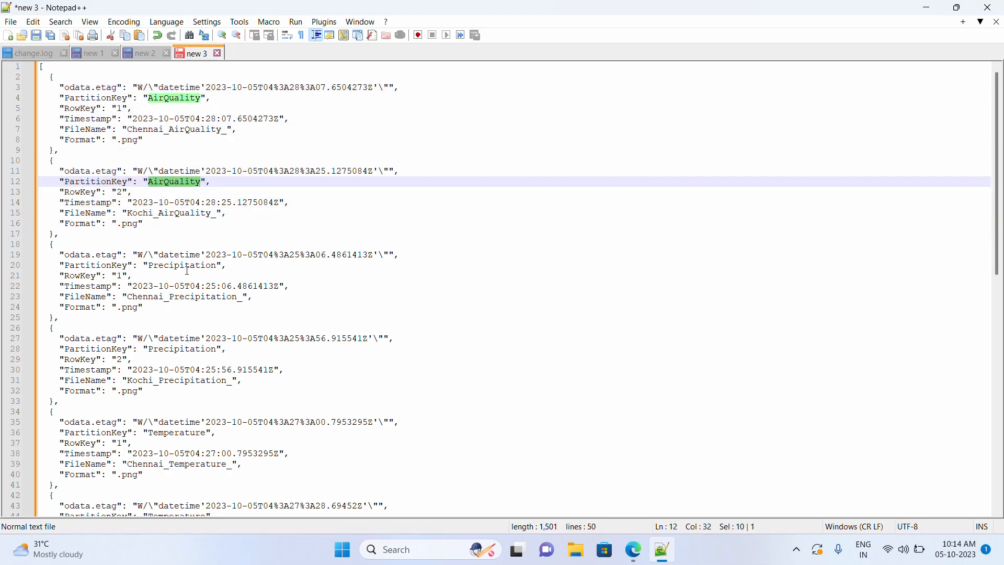
double_click(187, 266)
double_click(190, 433)
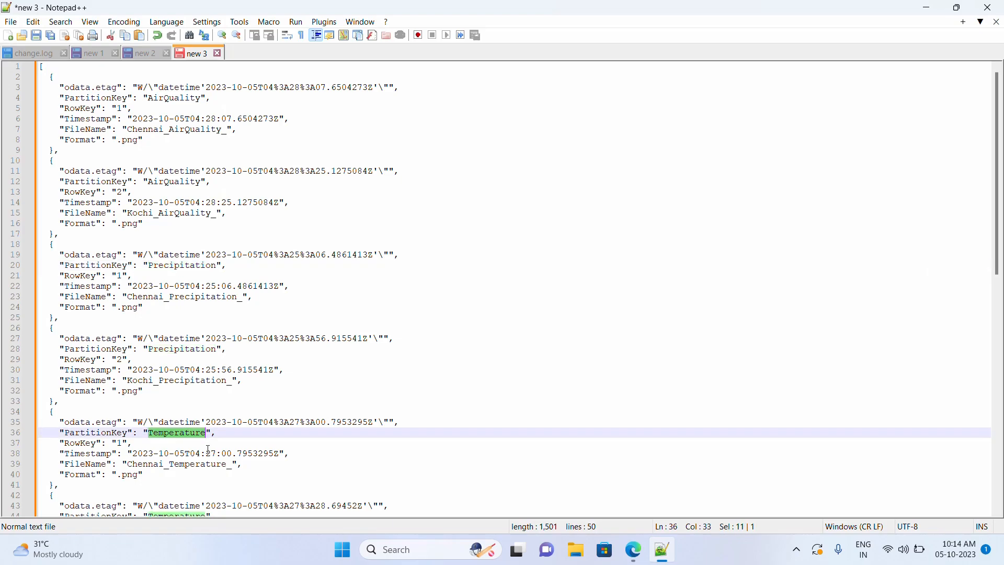
- Leave the run view and return to the editable cloudtechram Logic app designer
click(927, 8)
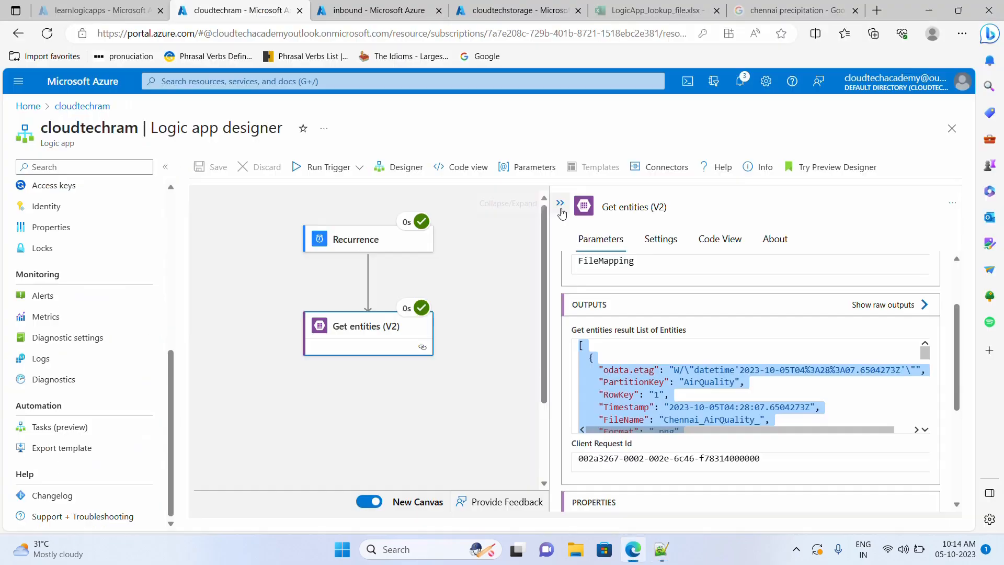
click(407, 168)
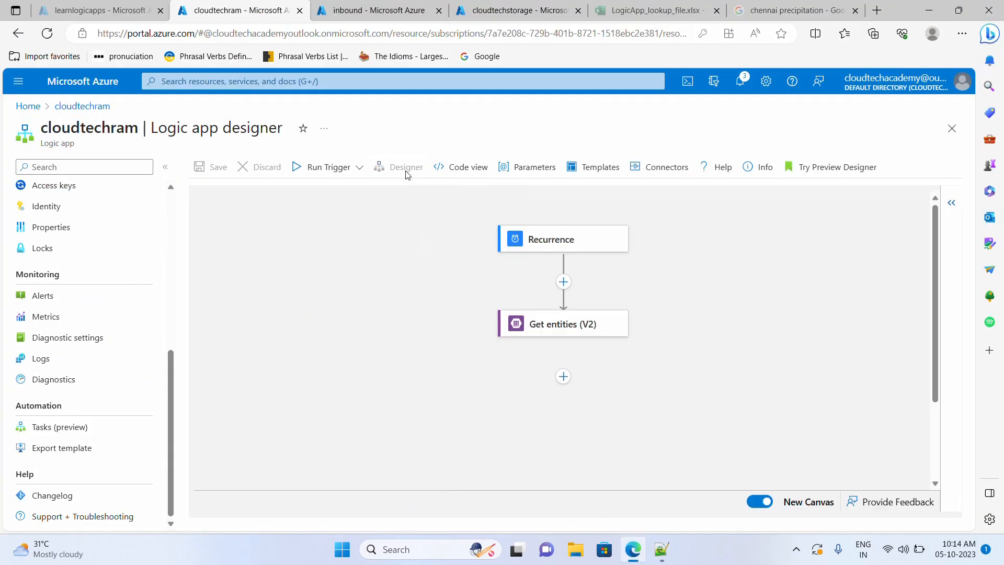
click(656, 549)
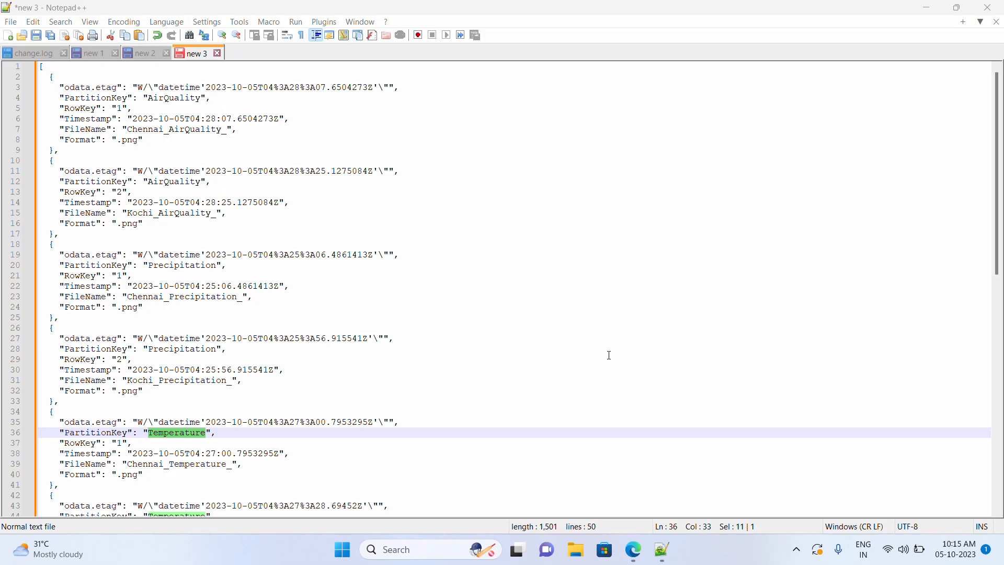
click(633, 550)
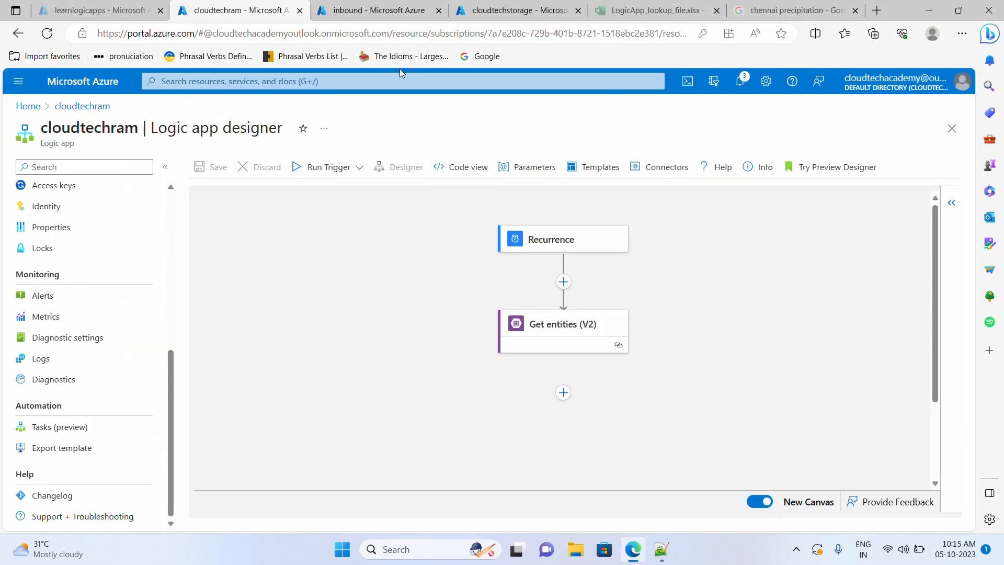
- Check the blob in the inbound container, then add a new step below Get entities (V2)
click(378, 16)
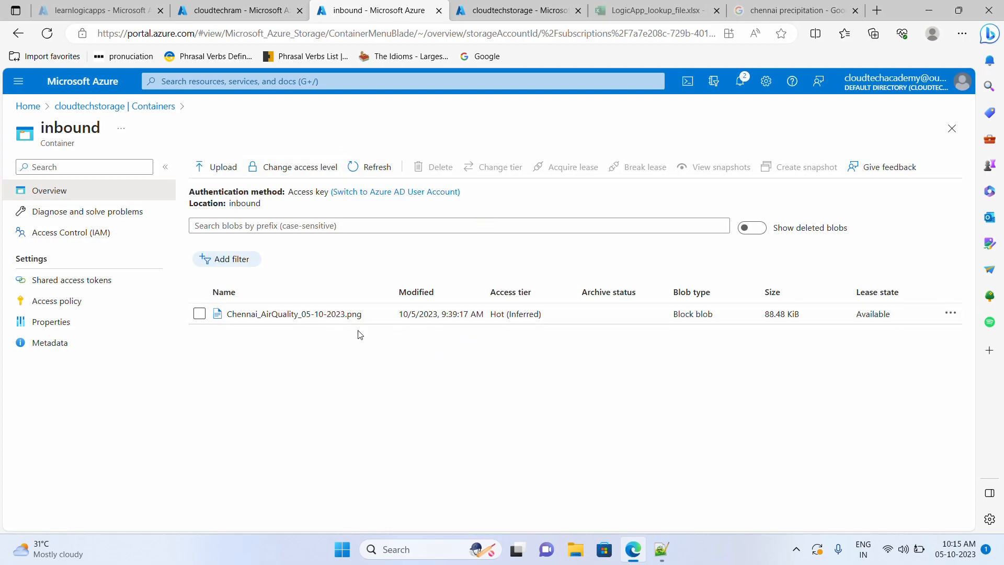
click(245, 11)
click(563, 393)
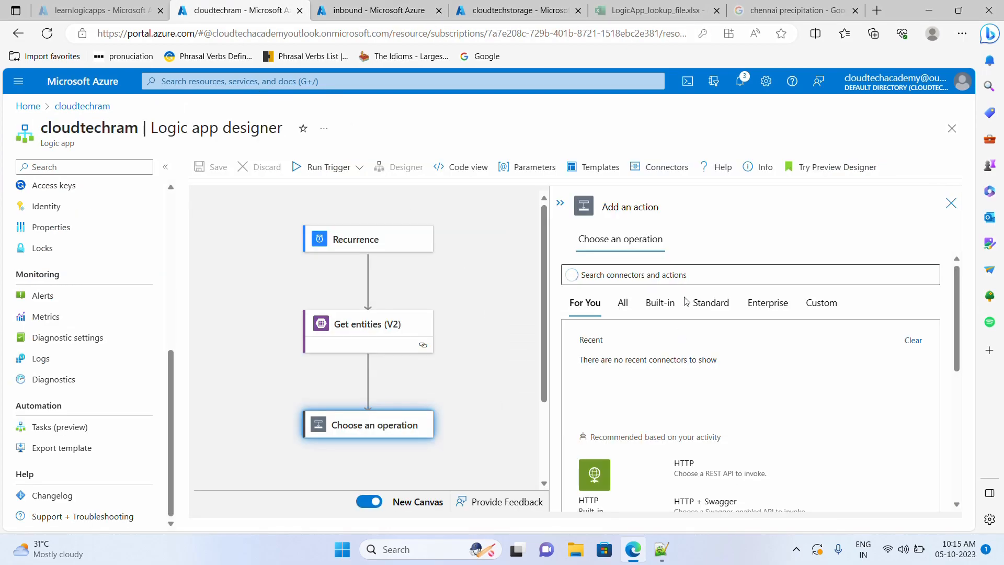
- Search 'blob' and choose the Azure Blob Storage Lists blobs (V2) action for the new step
click(629, 305)
click(631, 275)
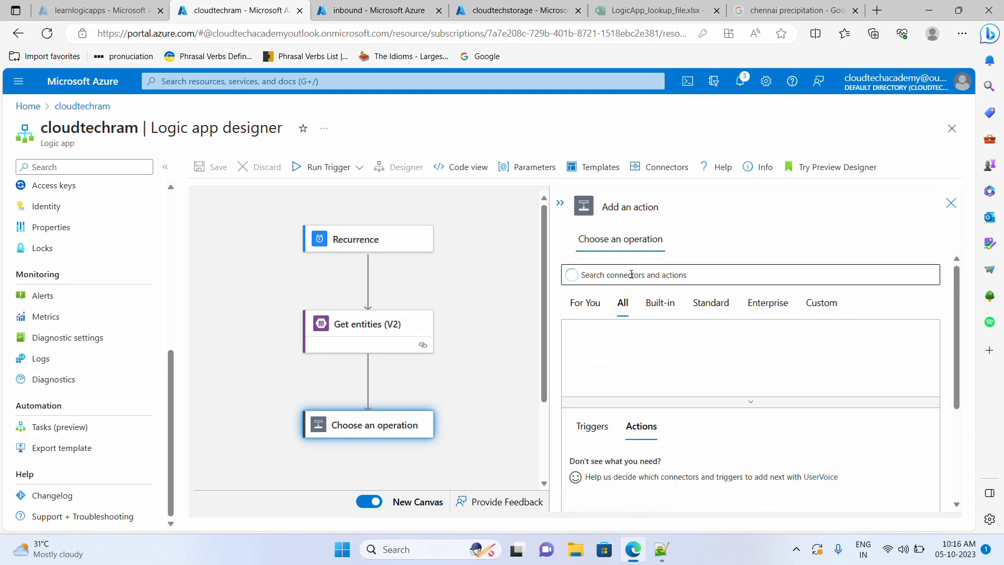
text(bl)
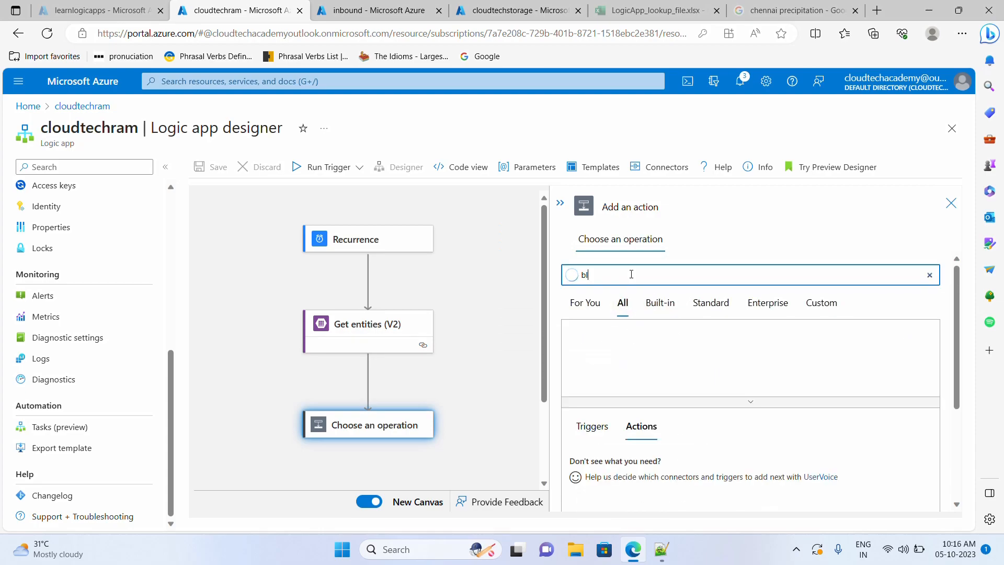
text(ob)
click(596, 355)
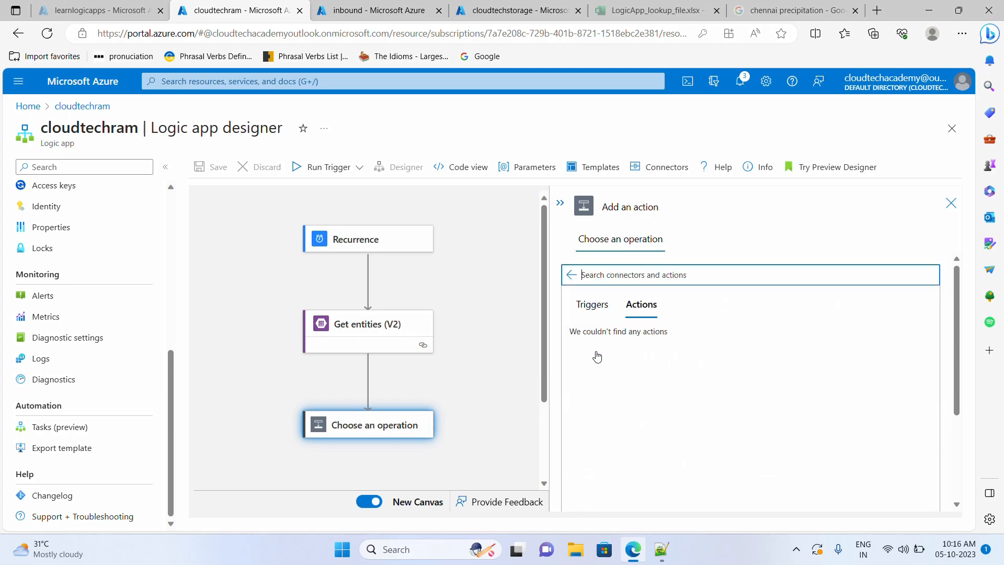
scroll(636, 357, down, 1)
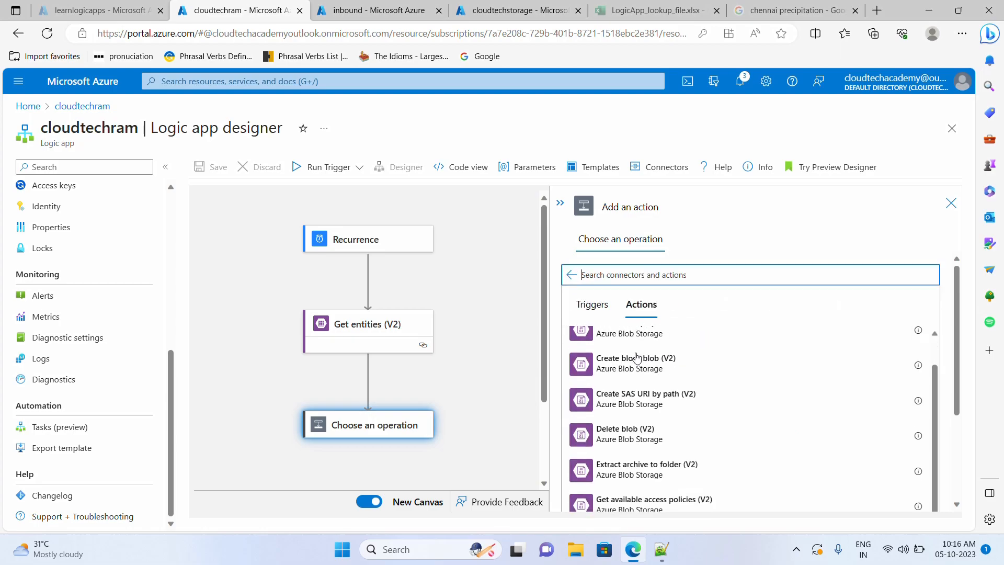
scroll(659, 366, down, 1)
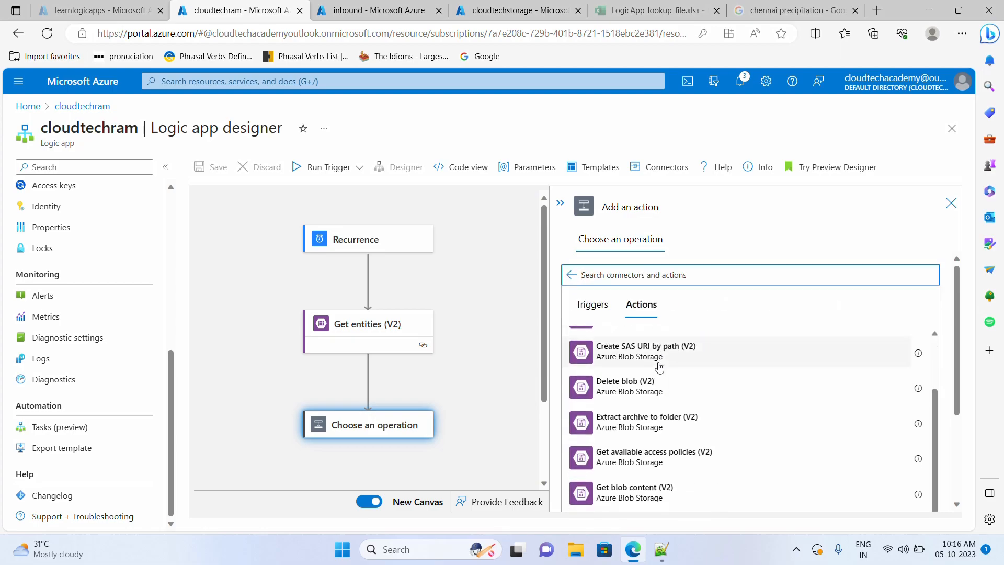
scroll(658, 366, down, 3)
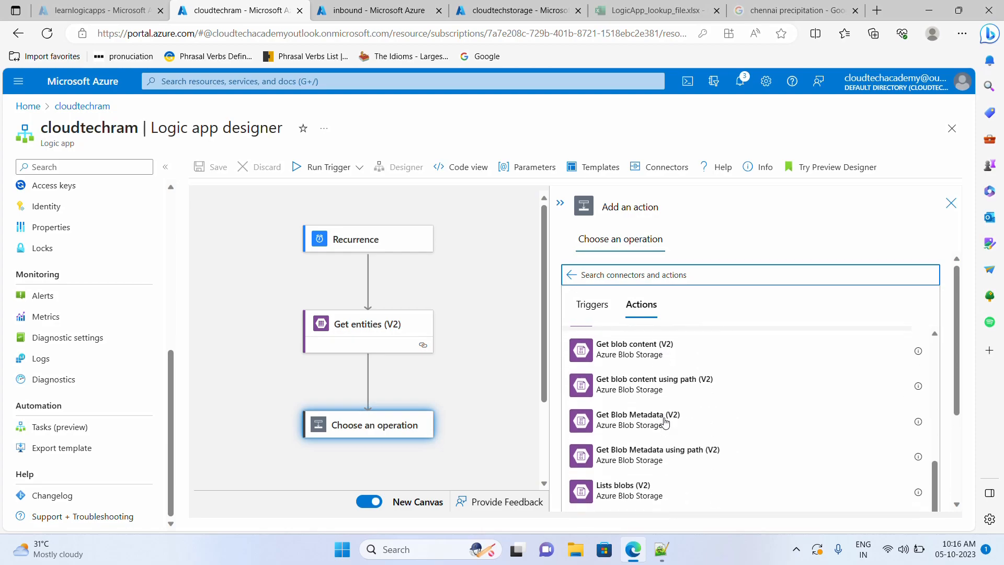
scroll(632, 376, up, 1)
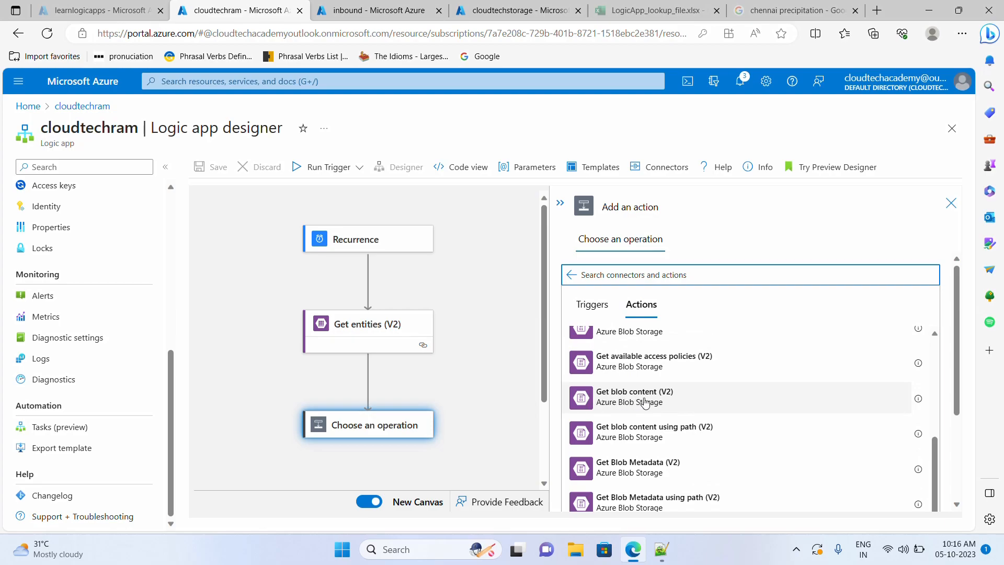
scroll(644, 403, down, 1)
scroll(751, 435, down, 3)
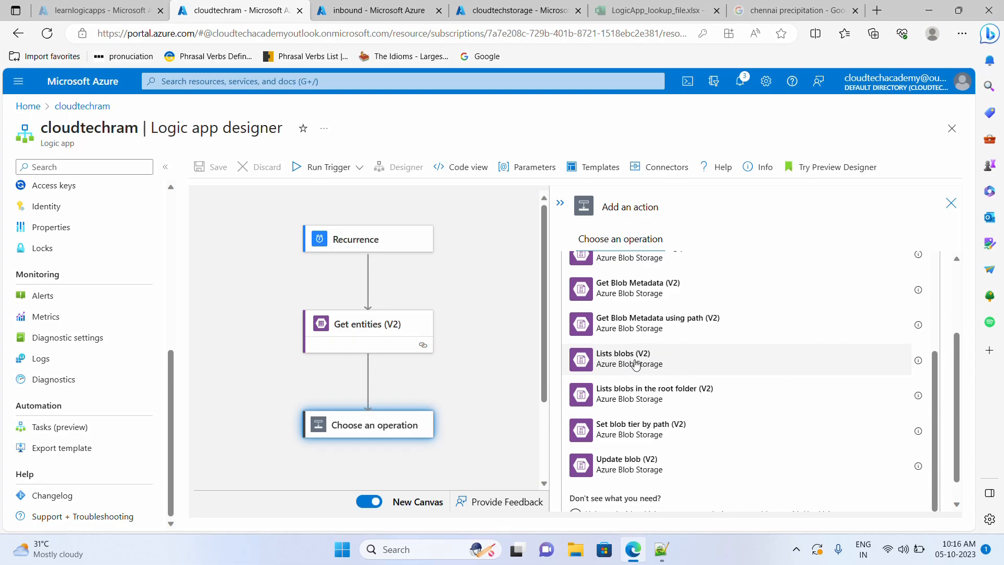
click(672, 365)
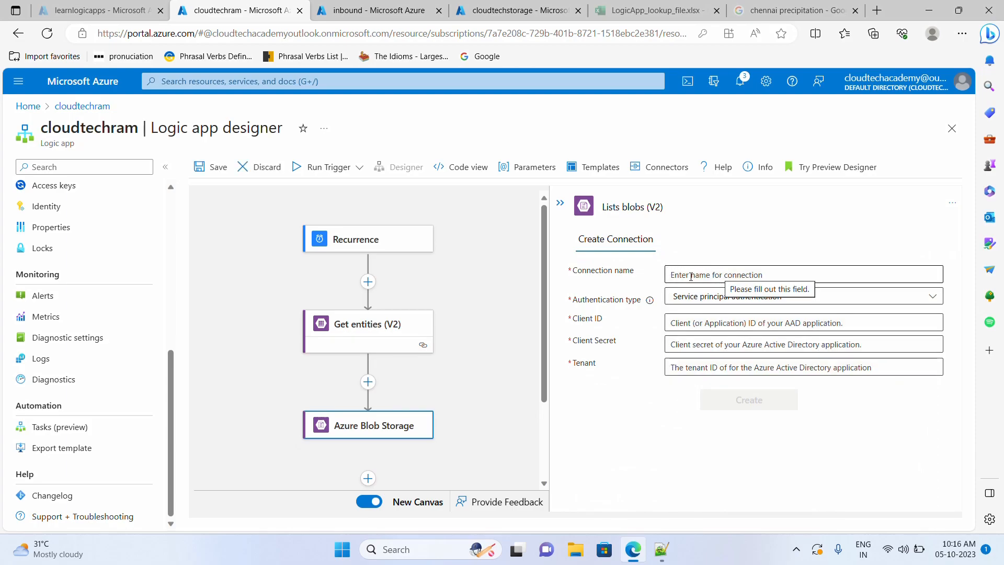
- Name the blob connection and set its authentication type to Access Key
text(Azure blob connection)
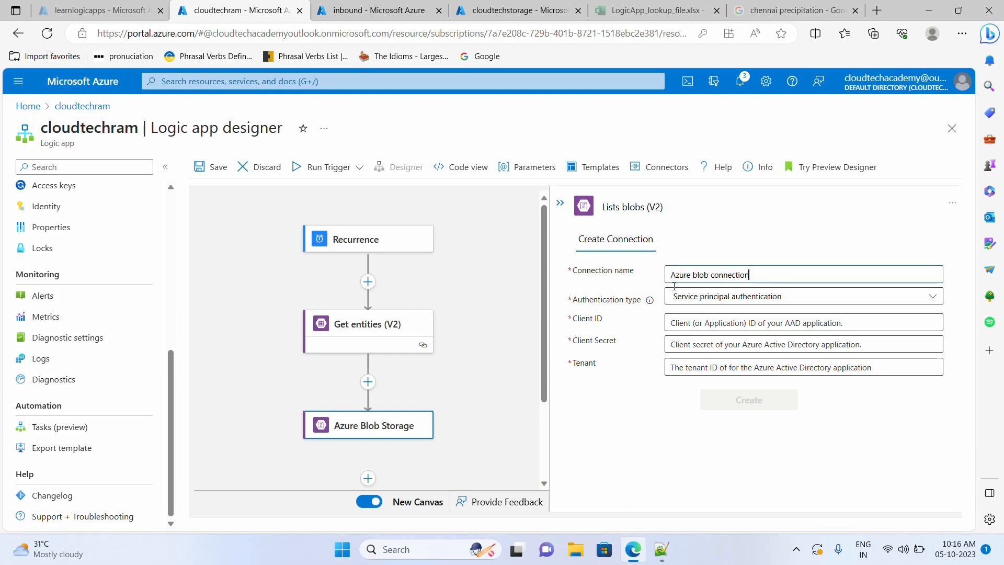
click(709, 293)
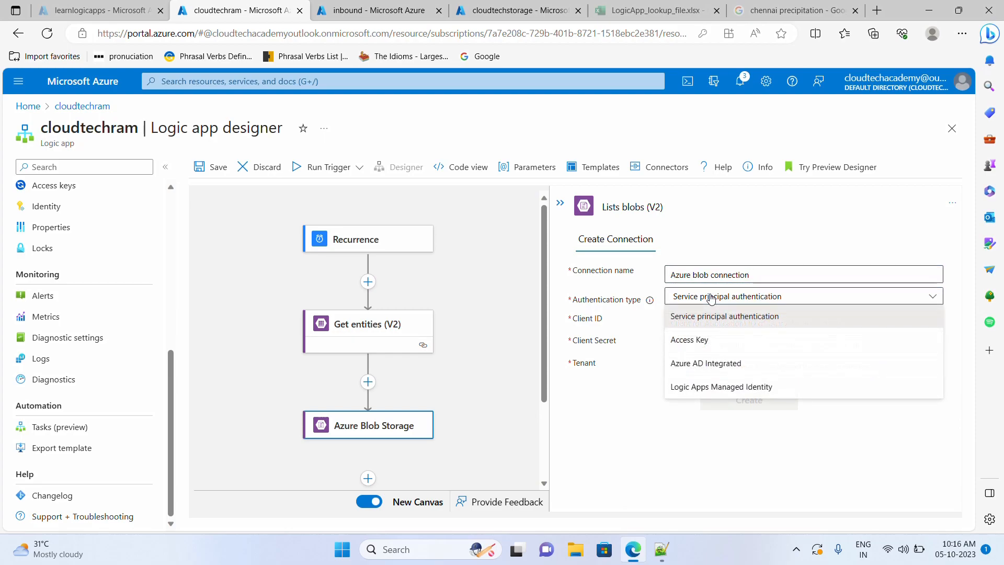
click(701, 340)
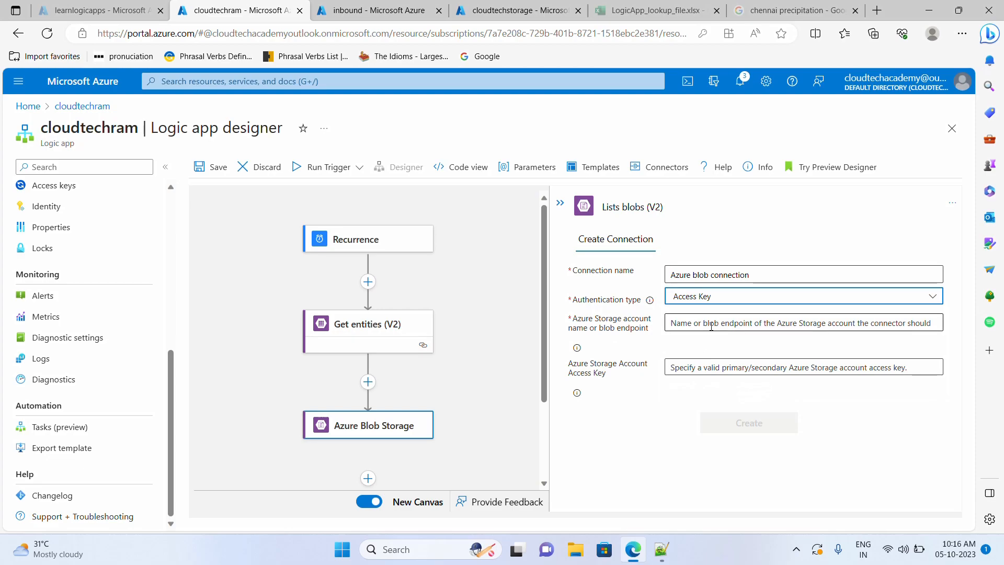
click(719, 296)
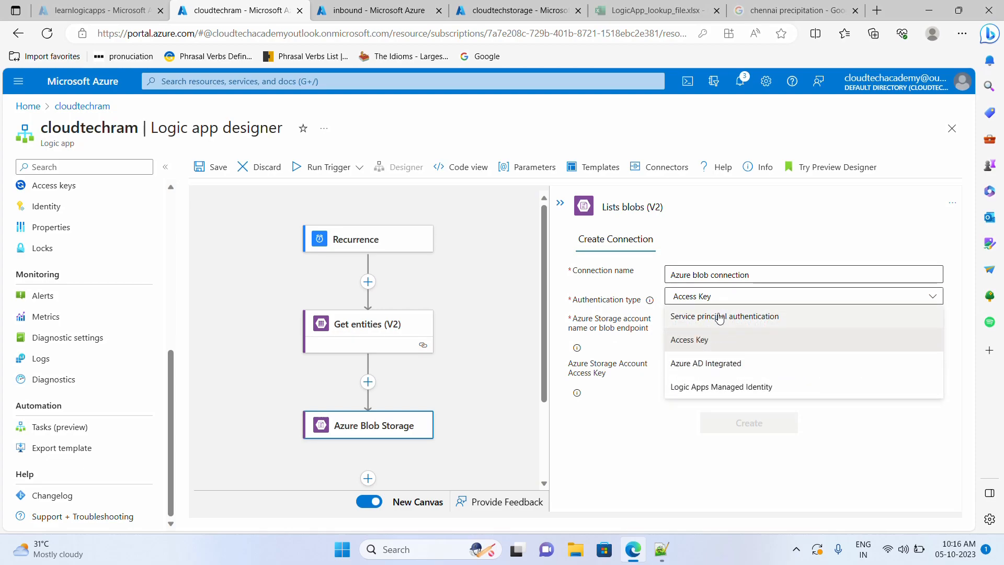
click(638, 439)
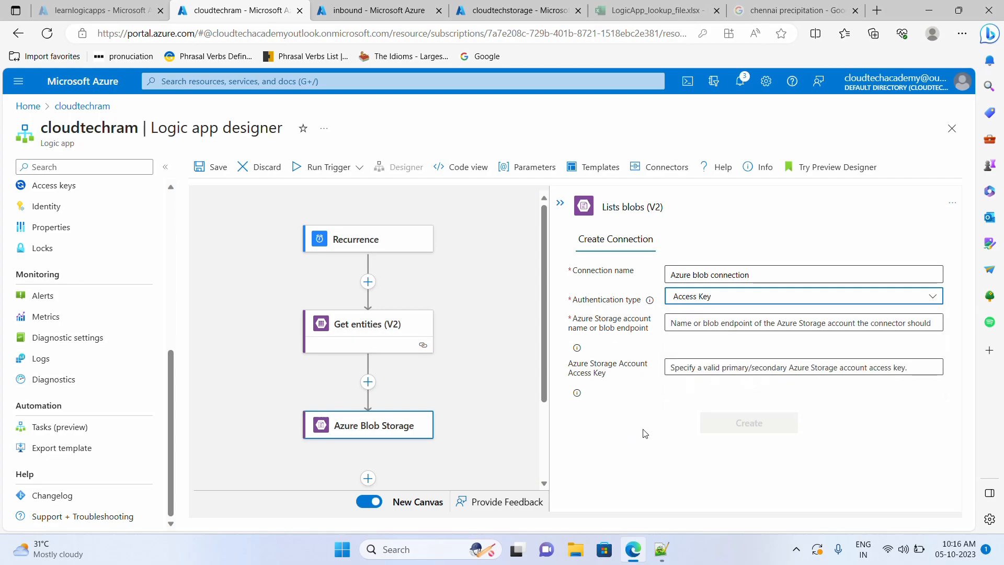
- Enter storage account cloudtechstorage and its key1 access key, then create the connection
click(699, 324)
click(518, 10)
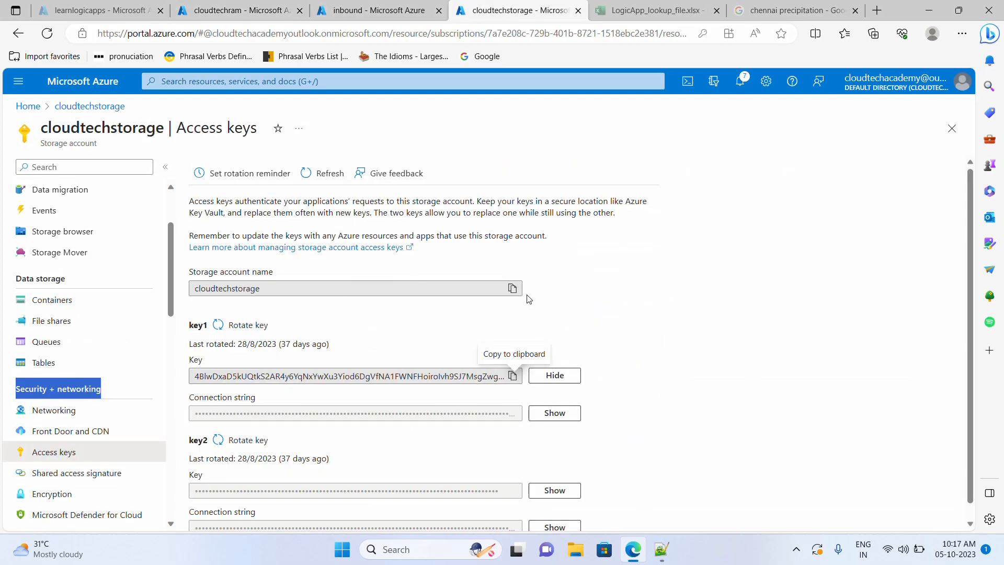
click(241, 10)
key(ctrl+v)
click(517, 10)
click(512, 375)
click(216, 17)
click(702, 368)
key(ctrl+v)
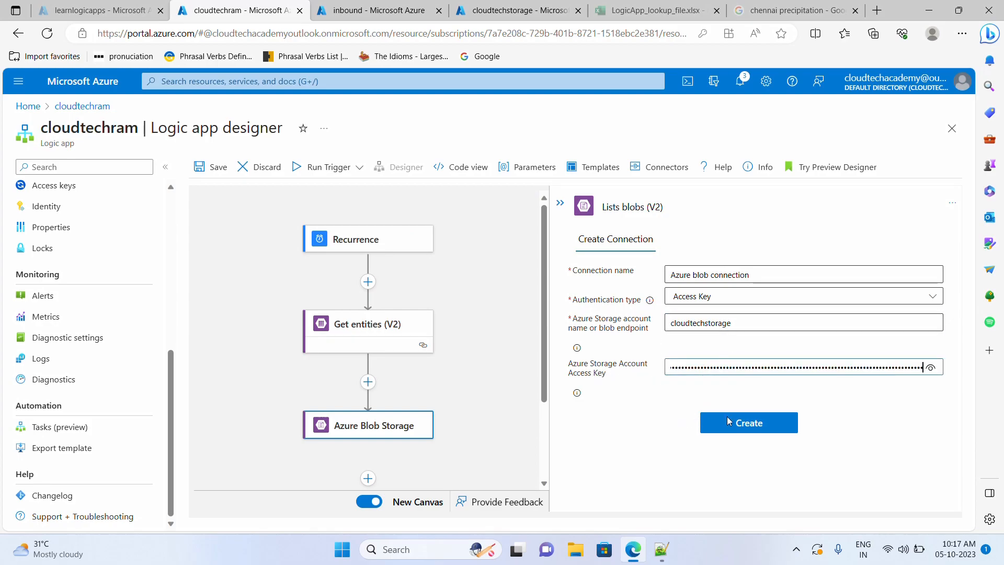
click(768, 430)
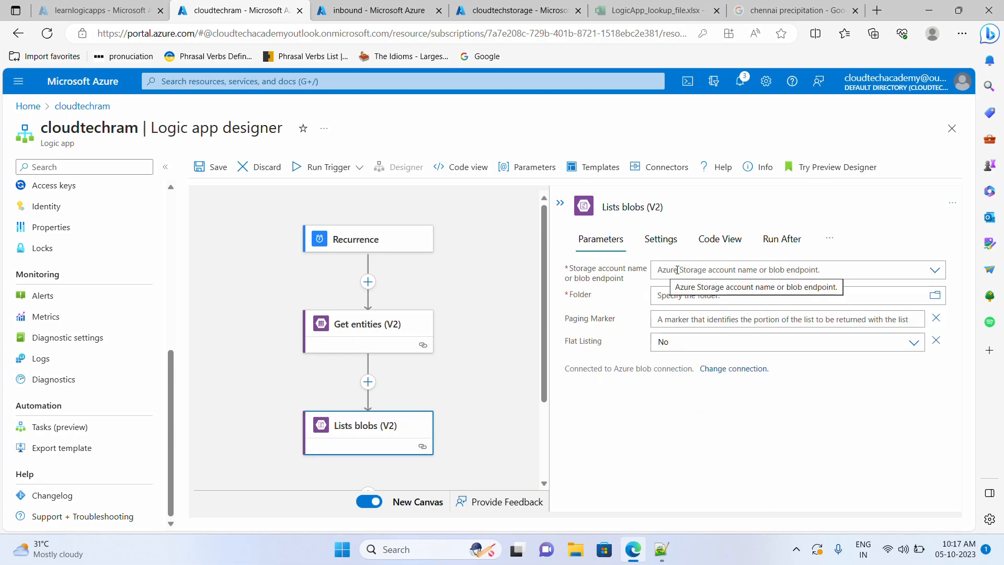
- Point Lists blobs (V2) at the cloudtechstorage /inbound folder via connection settings, then save
click(935, 270)
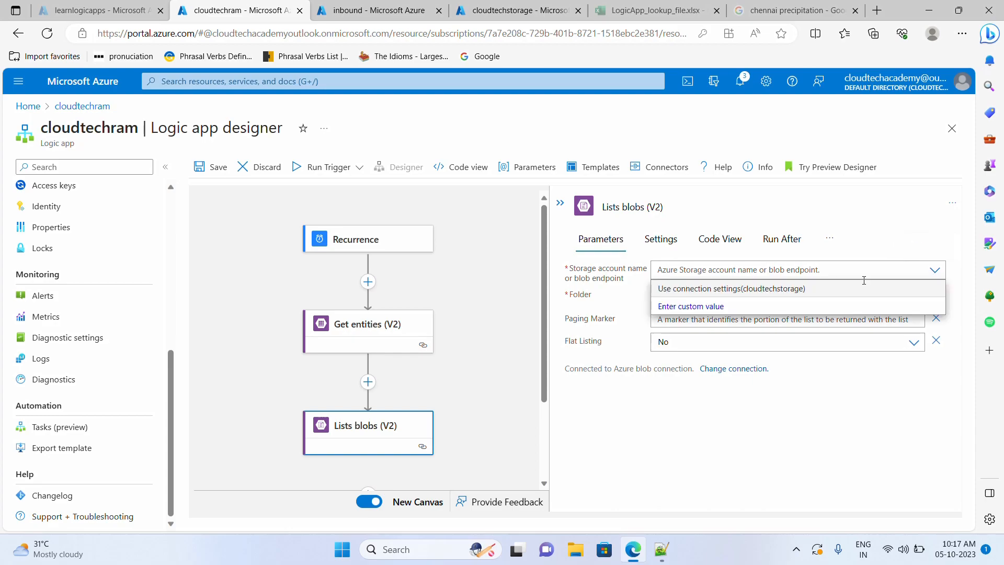
click(712, 289)
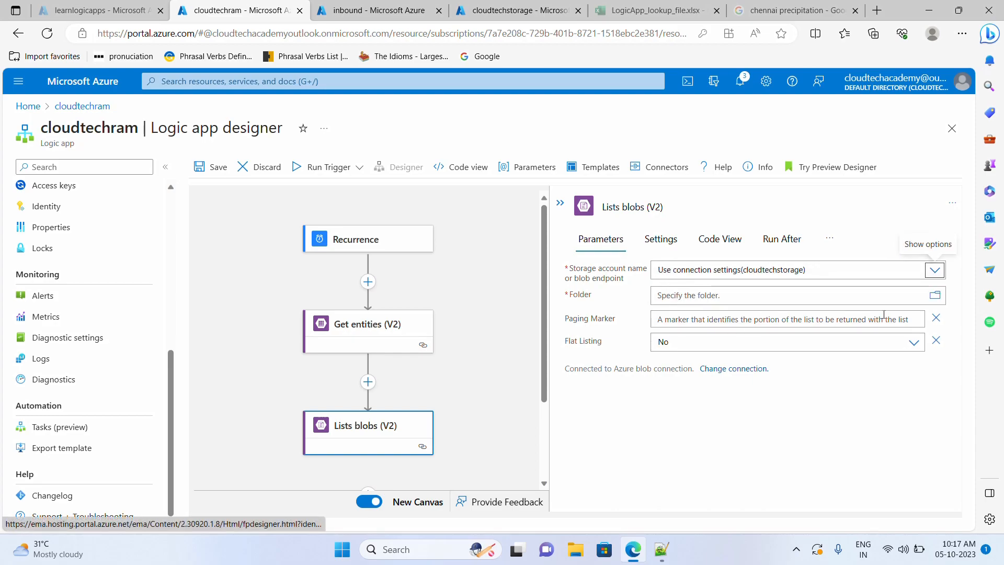
click(935, 296)
click(780, 340)
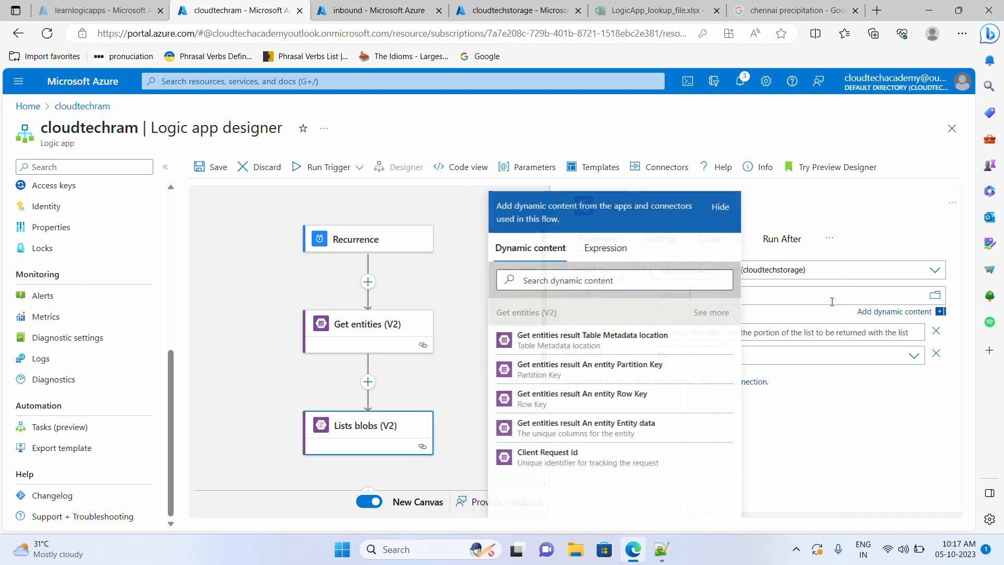
click(915, 452)
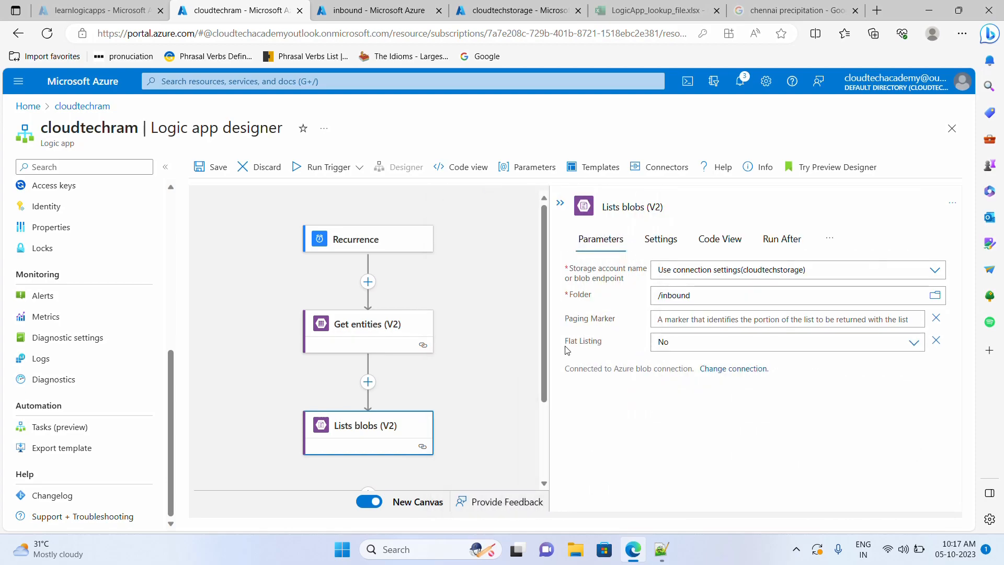
click(198, 173)
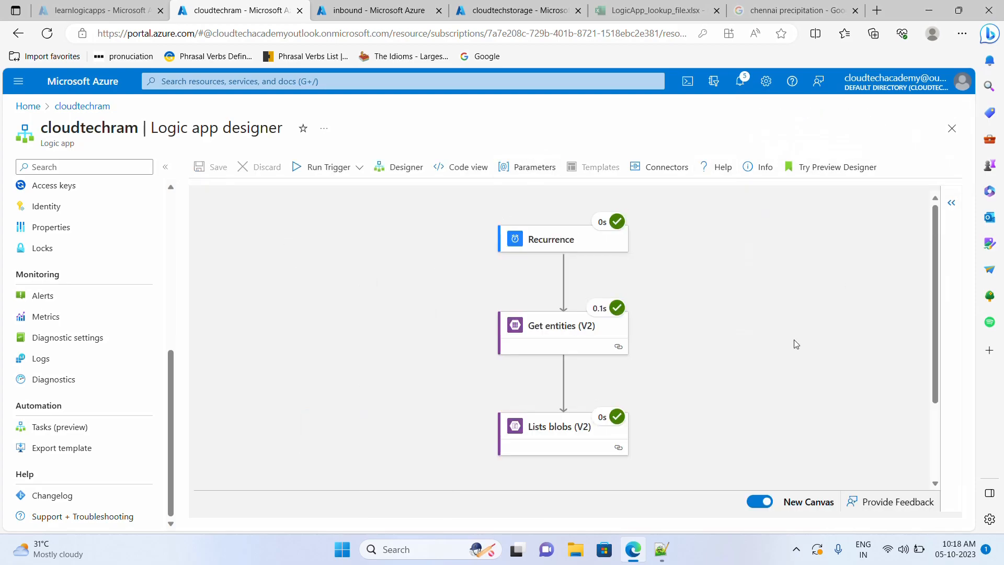
- Copy the Lists blobs (V2) output JSON showing Chennai_AirQuality_05-10-2023.png for Notepad++
click(582, 439)
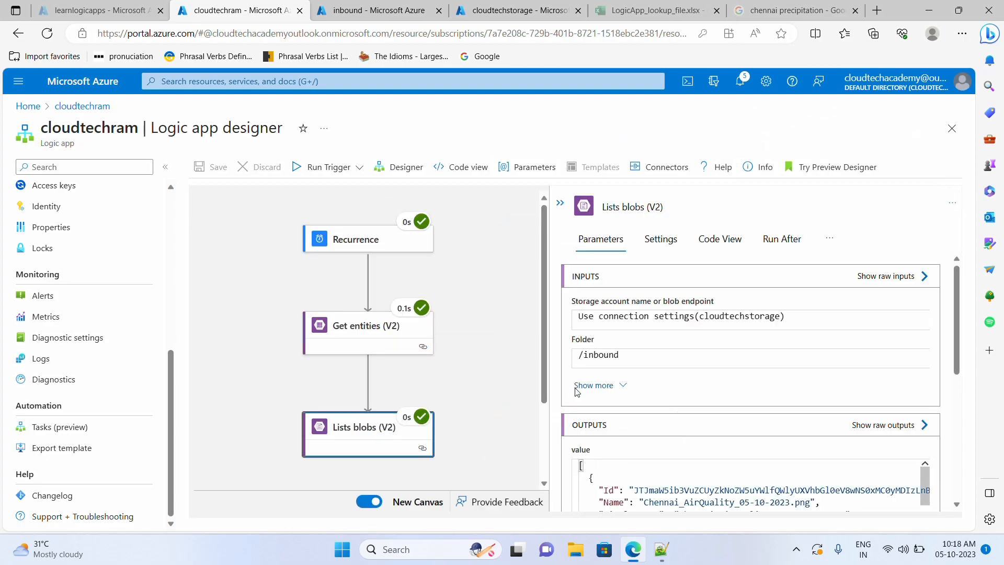
scroll(577, 392, down, 2)
scroll(688, 425, down, 2)
scroll(688, 425, up, 2)
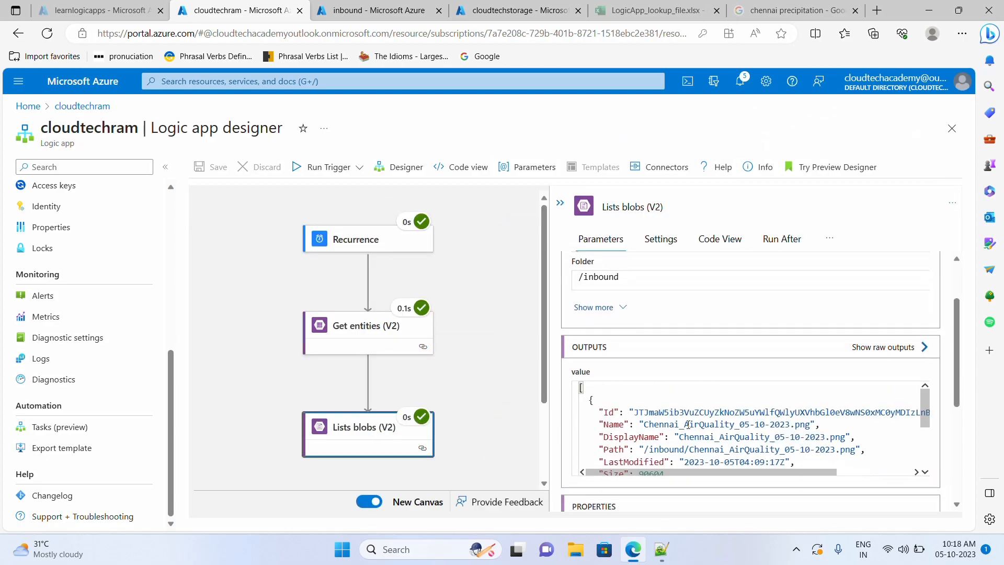
scroll(688, 424, down, 3)
scroll(688, 424, up, 3)
click(629, 432)
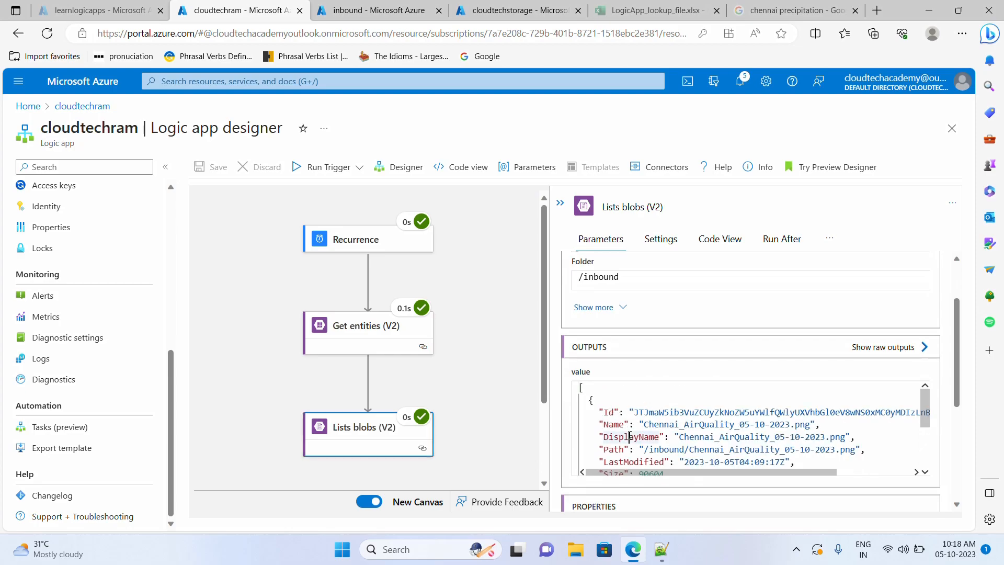
key(ctrl+a)
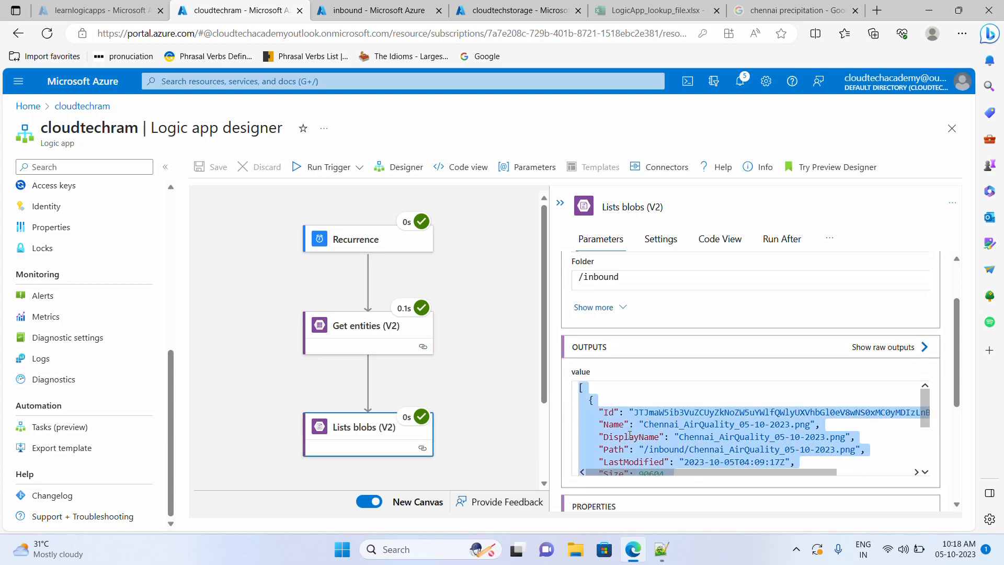
click(662, 549)
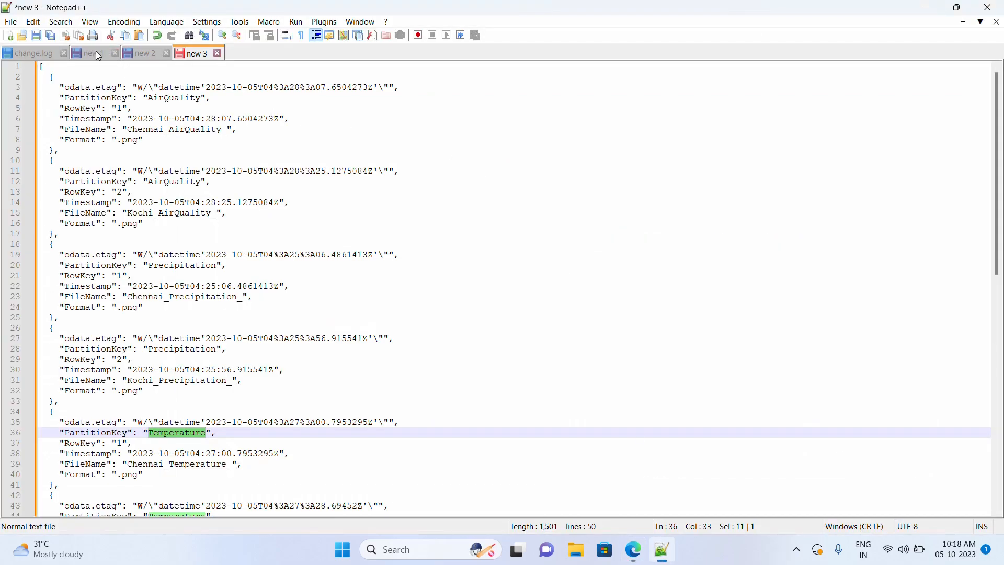
- Paste the blob output into a new Notepad++ tab and highlight Chennai_AirQuality_05-10-2023.png
click(7, 35)
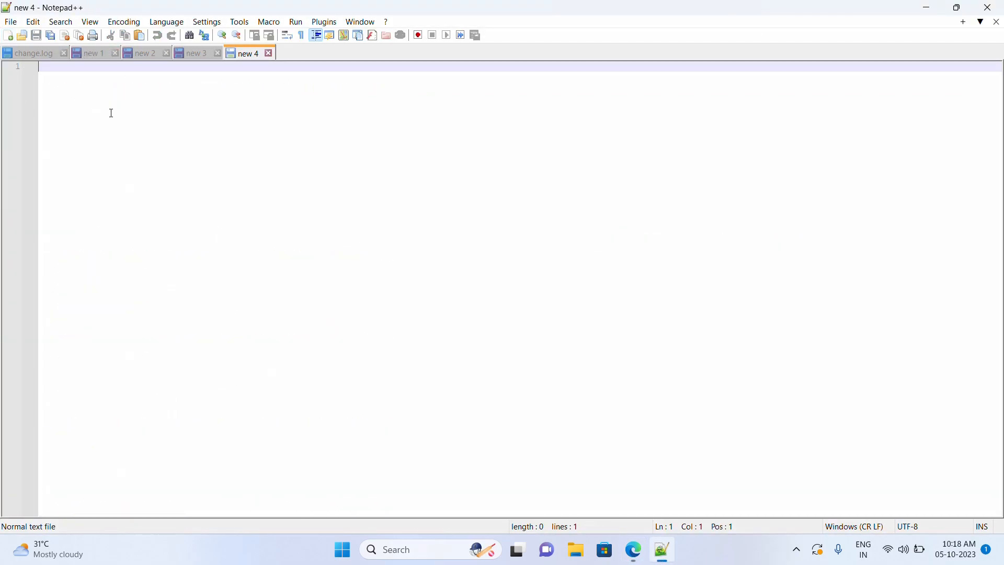
text([   {     "Id": "JTJmaW5ib3VuZCUyZkNoZW5uYWlfQWlyUXVhbGl0eV8wNS0xMC0yMDIzLnBuZw==",     "Name": "Chennai_AirQuality_05-10-2023.png",     "DisplayName": "Chennai_AirQuality_05-10-2023.png",     "Path": "/inbound/Chennai_AirQuality_05-10-2023.png",     "LastModified": "2023-10-05T04:09:17Z",     "Size": 90604,     "MediaType": "image/png",     "IsFolder": false,     "ETag": "\"0x8DBC558D8428D0F\"",     "FileLocator": "JTJmaW5ib3VuZCUyZkNoZW5uYWlfQWlyUXVhbGl0eV8wNS0xMC0yMDIzLnBuZw==",     "LastModifiedBy": null   } ])
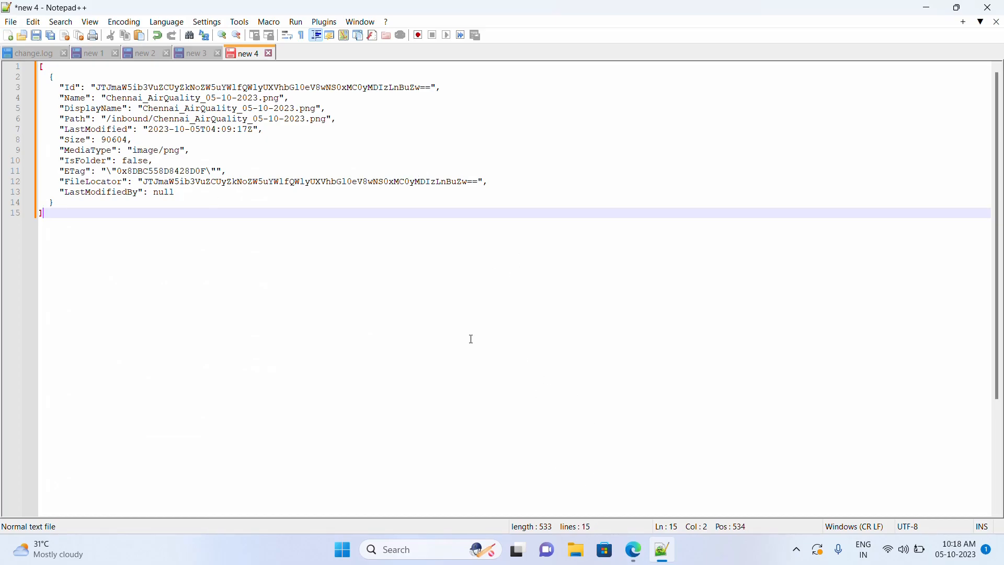
drag(48, 215, 38, 78)
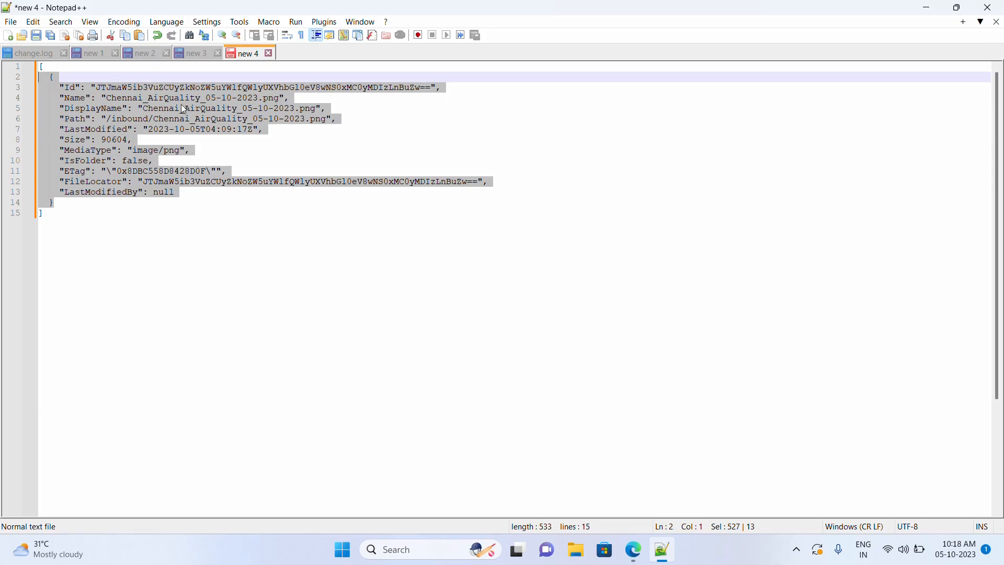
click(170, 110)
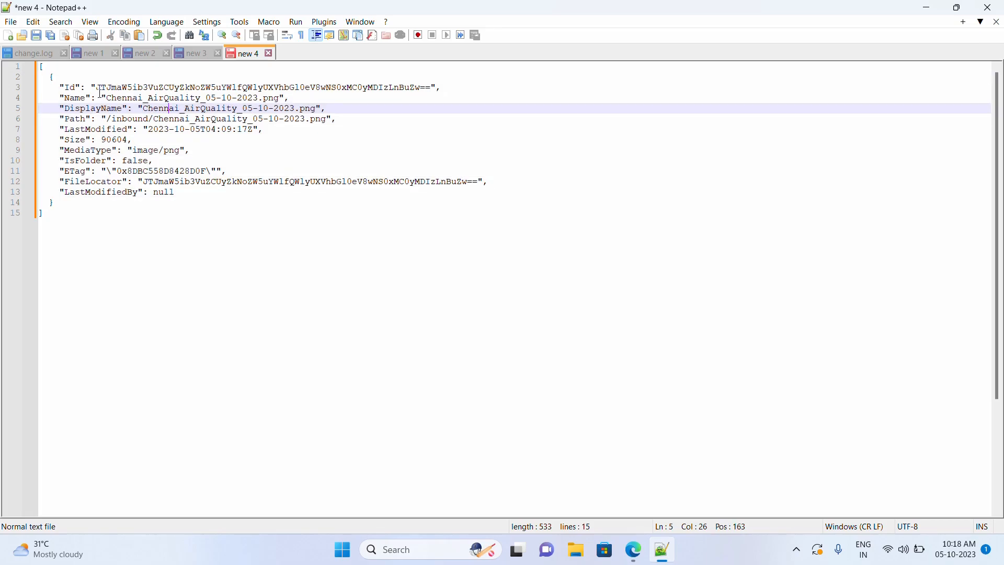
drag(107, 98, 279, 99)
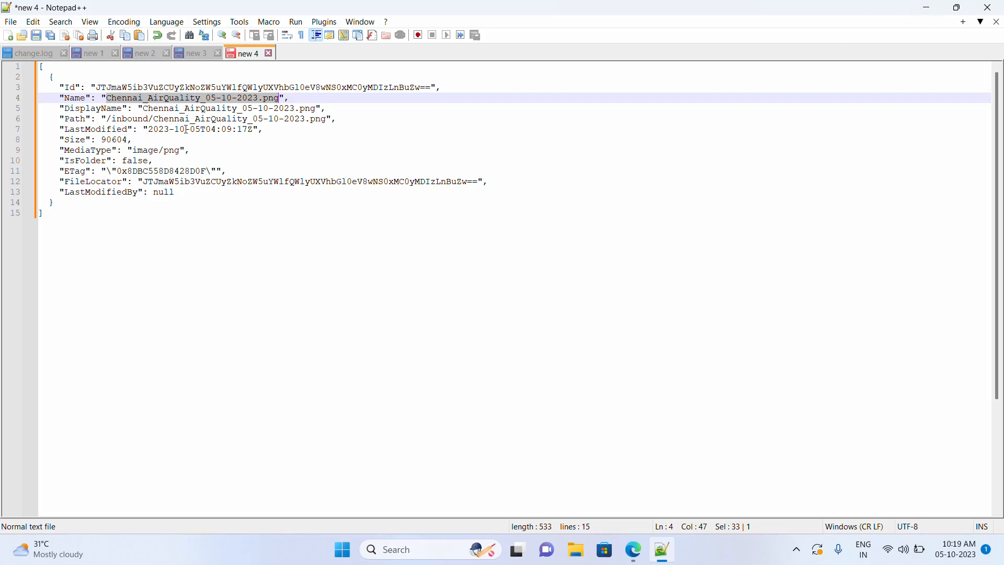
click(298, 277)
click(633, 550)
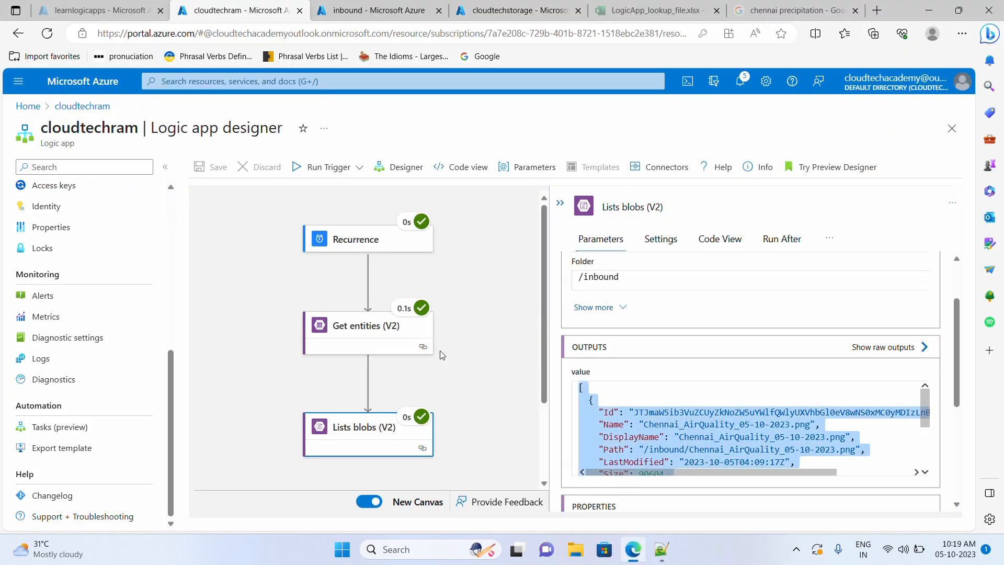
- Add an action below Lists blobs (V2) and list the Variables connector's actions
scroll(441, 350, down, 2)
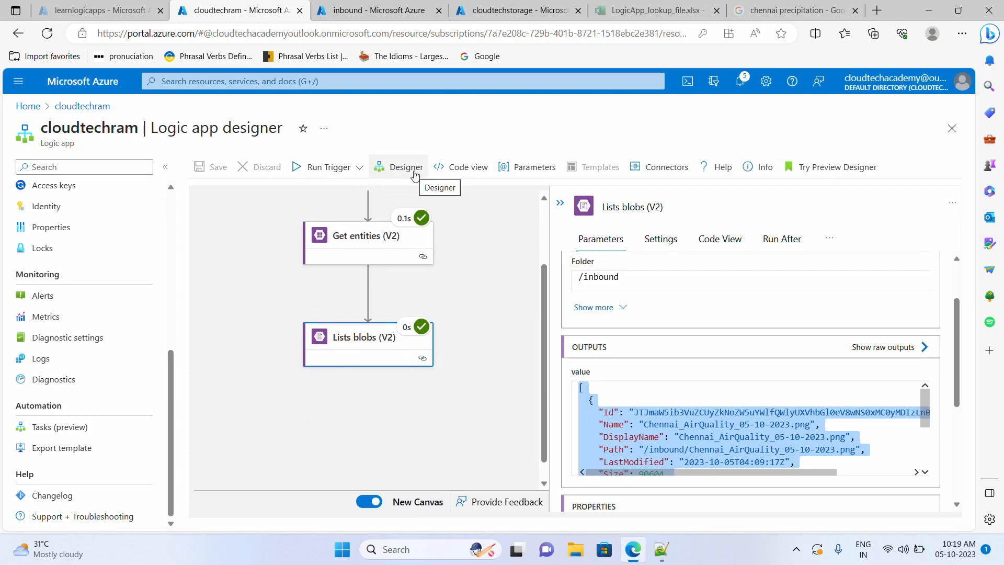
click(414, 173)
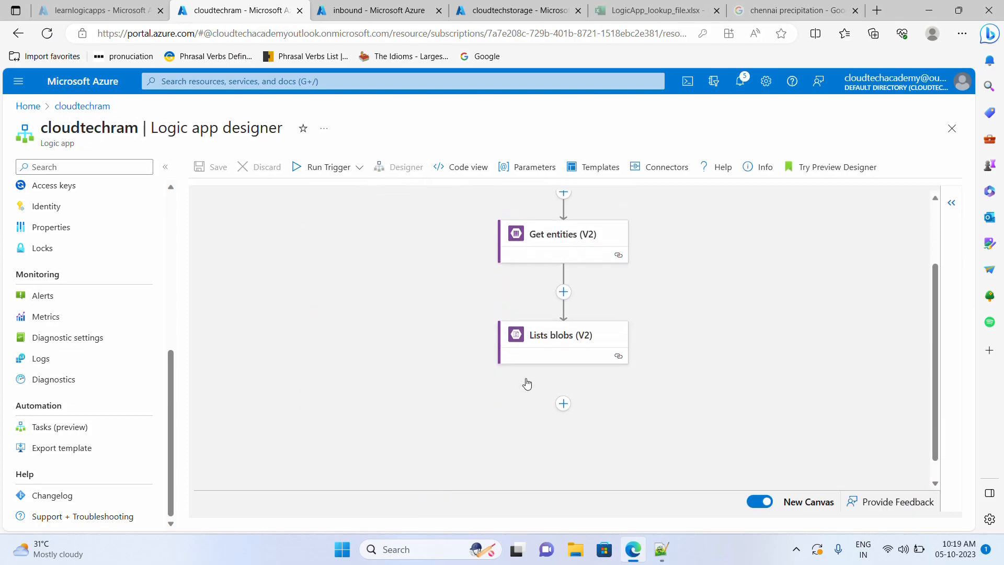
click(563, 403)
click(571, 421)
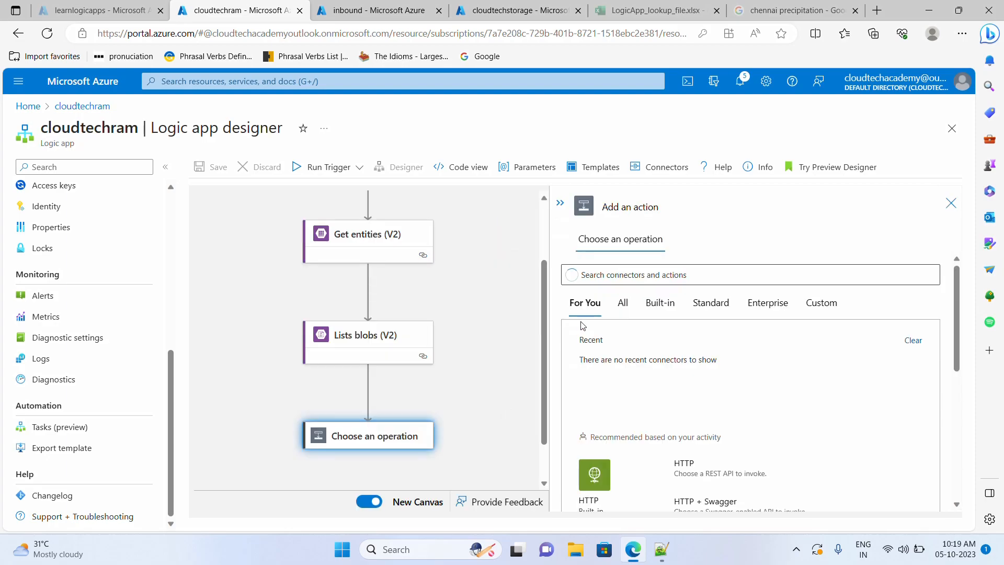
scroll(616, 416, down, 1)
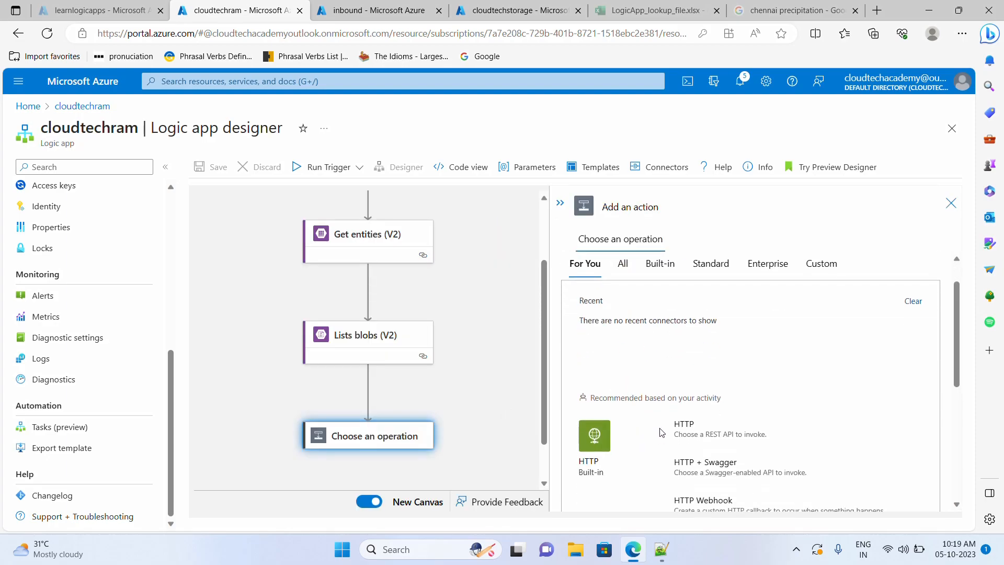
scroll(661, 432, down, 4)
click(609, 486)
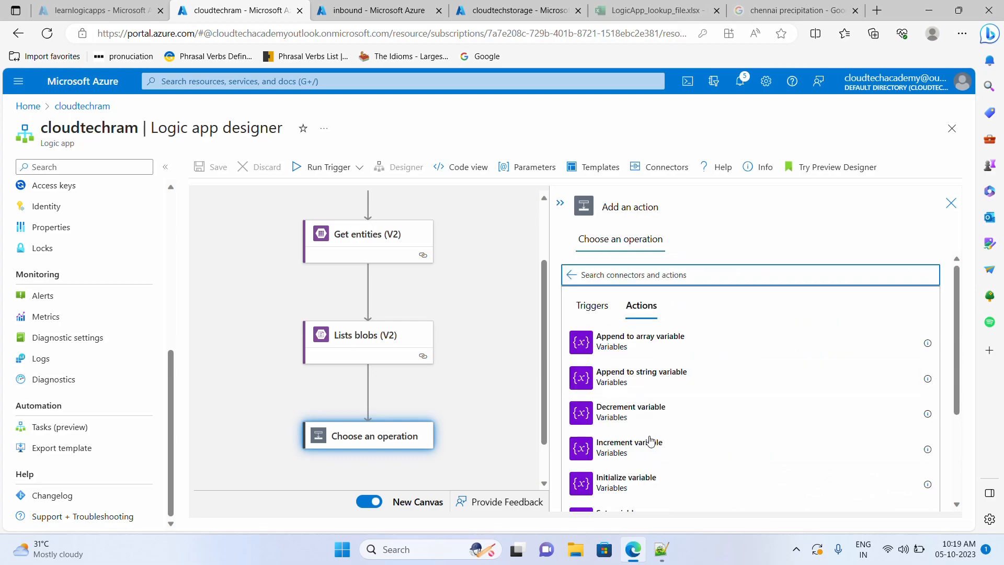
scroll(650, 442, down, 2)
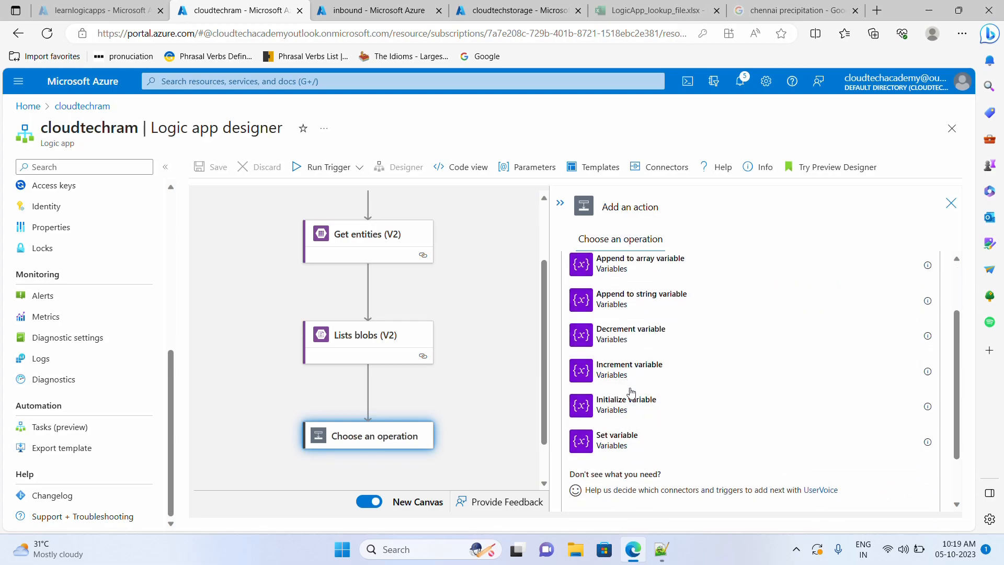
- Add an Initialize variable step with the variable name BlobList_Var
click(634, 410)
click(669, 271)
text(blobList_var)
click(663, 270)
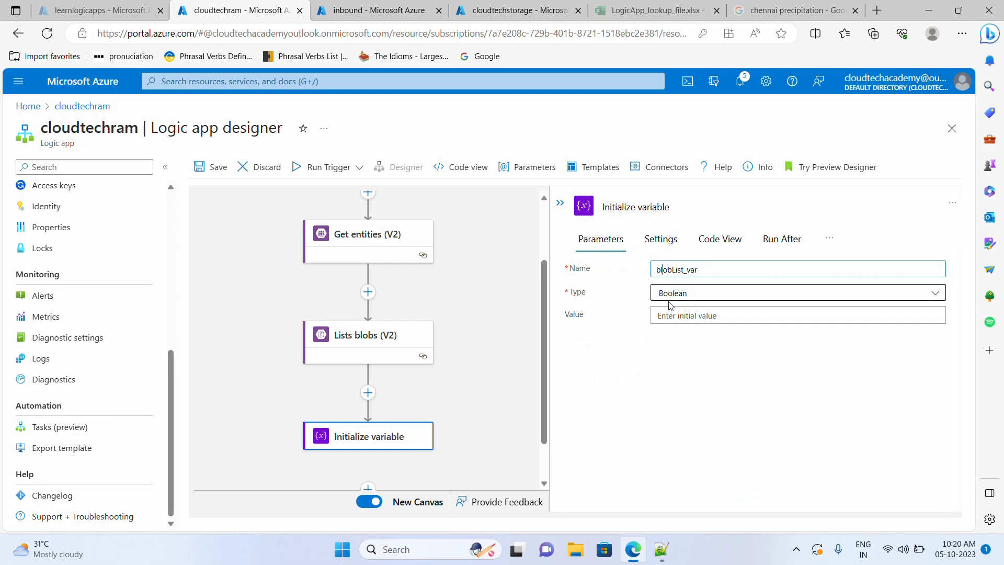
click(694, 298)
key(ctrl+c)
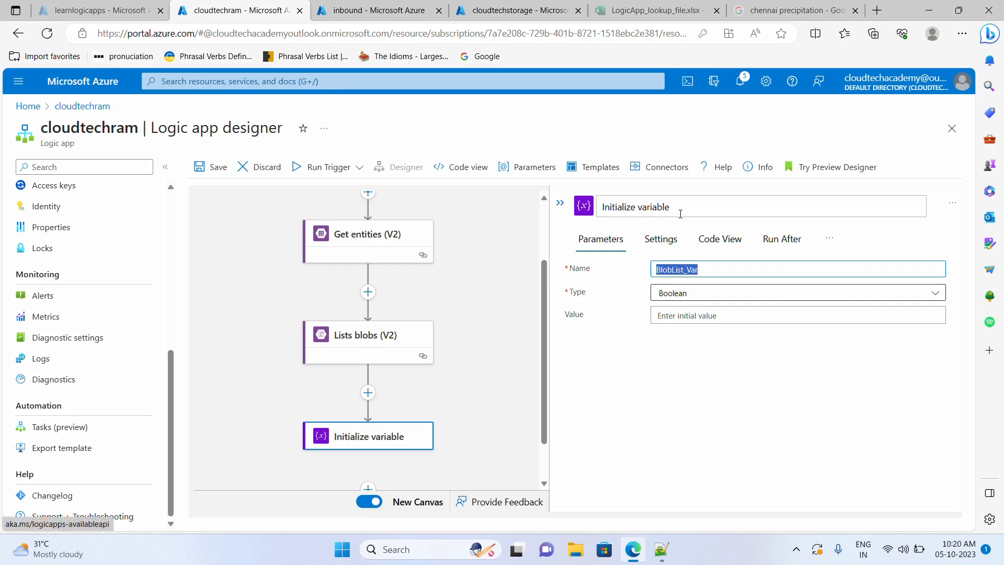
- Rename the Initialize variable step's title to BlobList Var
click(708, 206)
drag(708, 206, 584, 205)
key(ctrl+v)
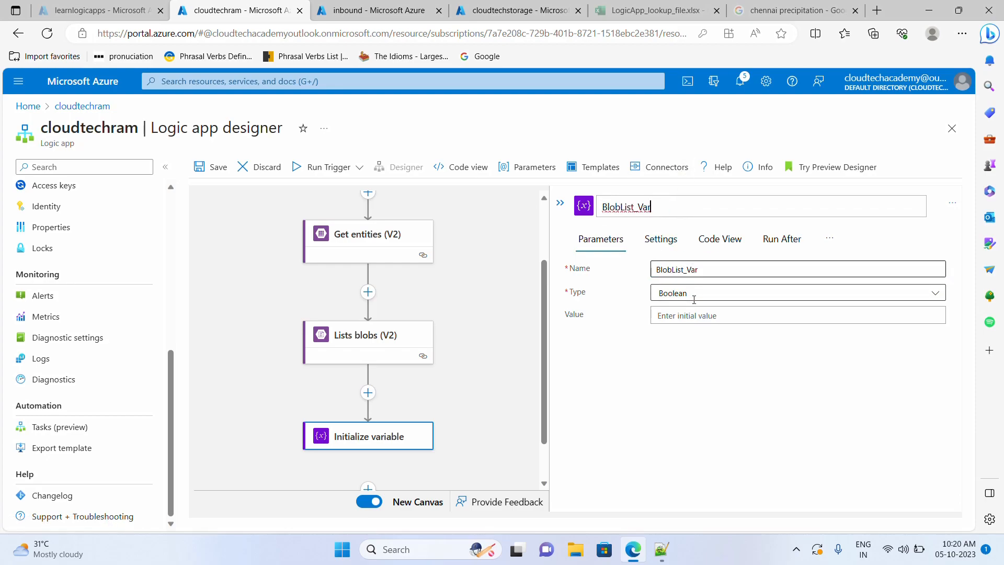
key(Return)
- Set the BlobList_Var variable type to Array
click(692, 294)
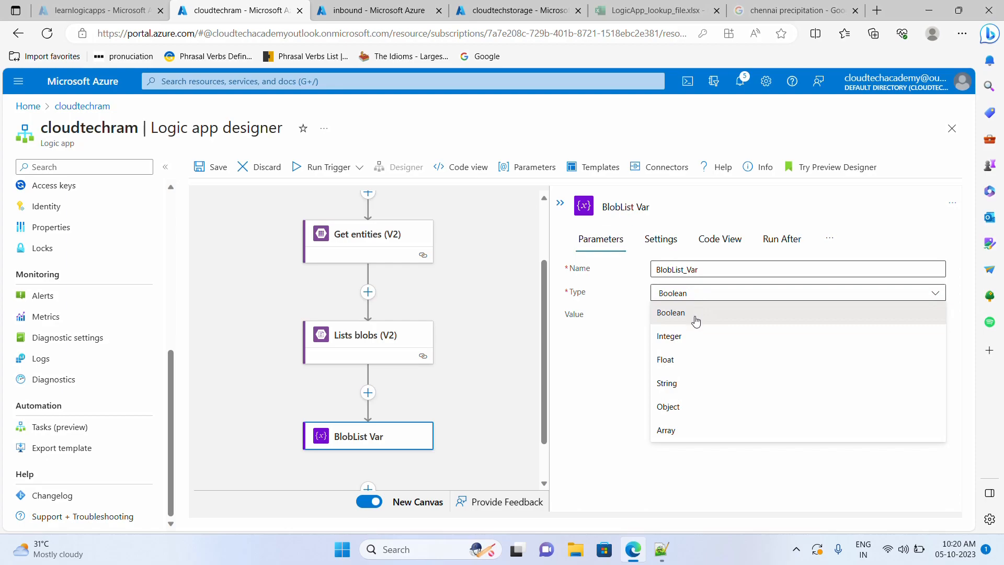
click(677, 431)
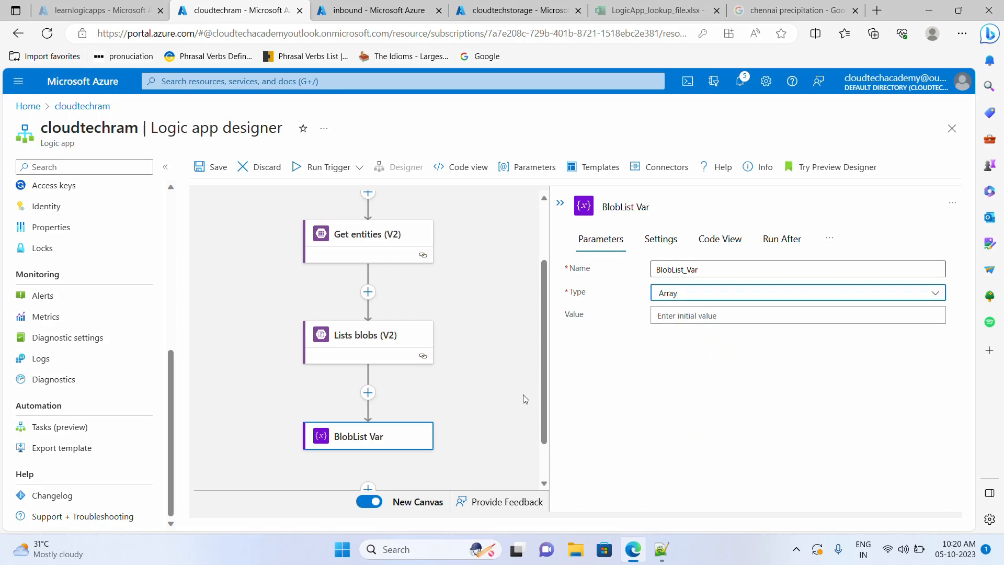
scroll(494, 371, down, 1)
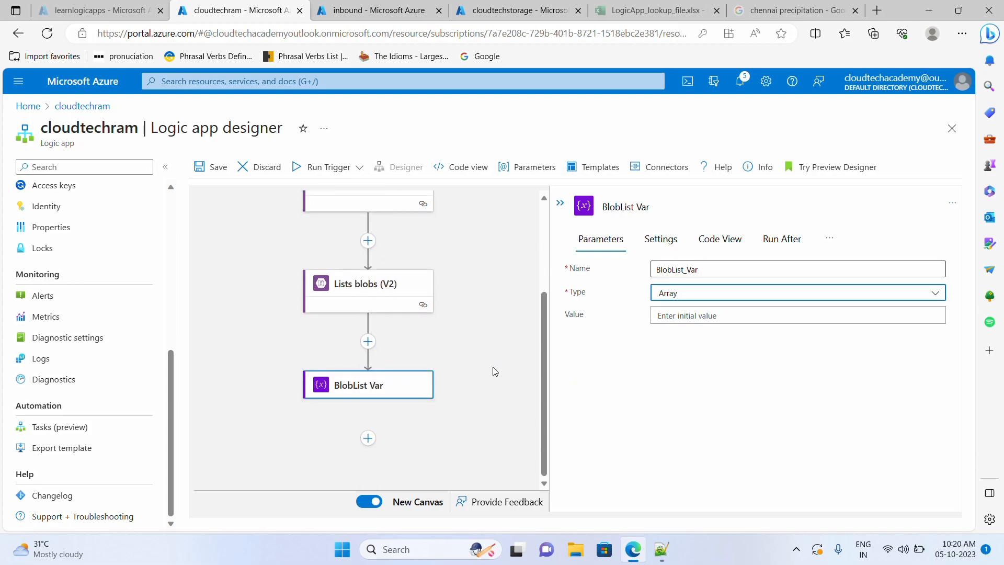
click(400, 436)
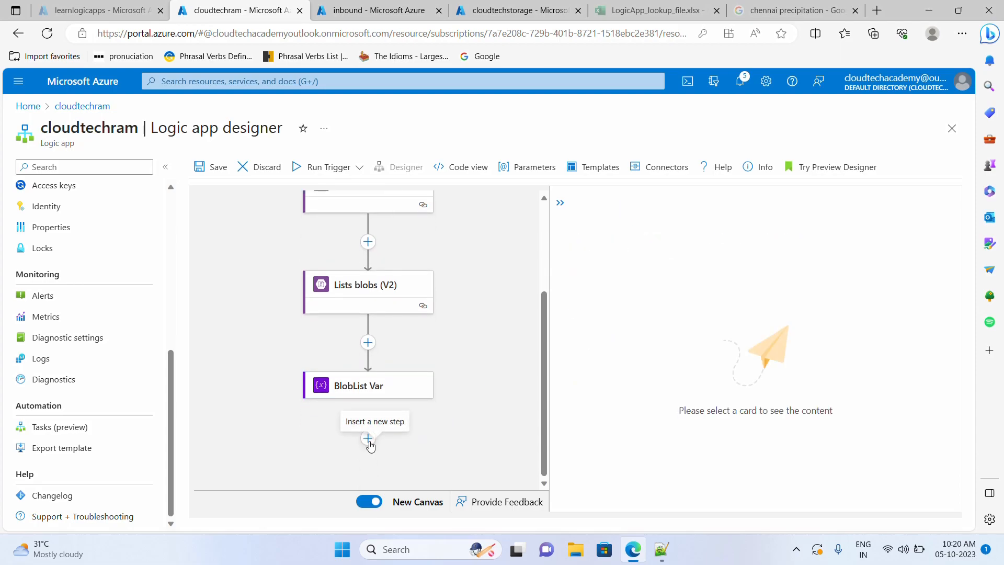
- Insert an Append to array variable action from the Variables connector below BlobList Var
click(369, 445)
click(368, 459)
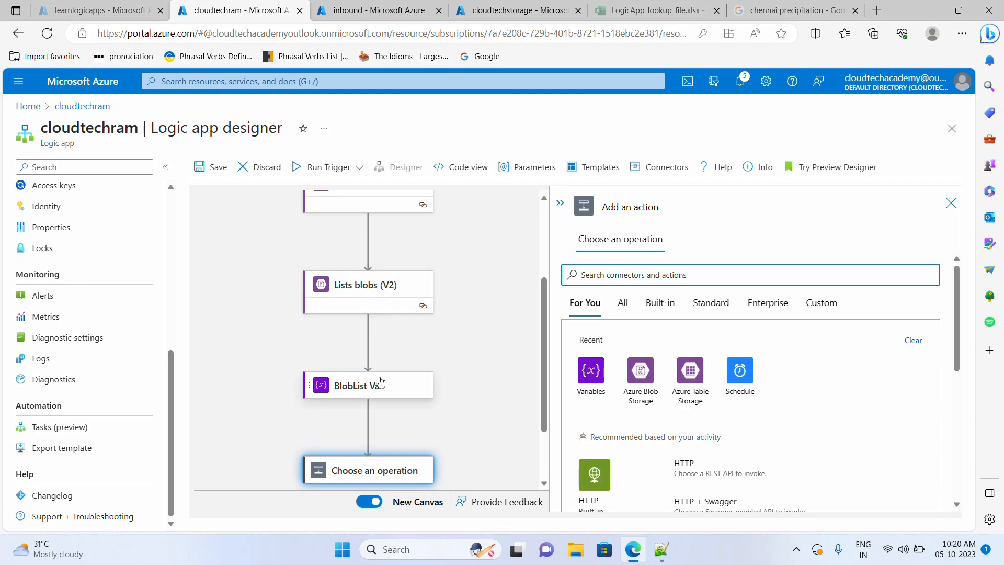
click(593, 378)
scroll(667, 413, down, 1)
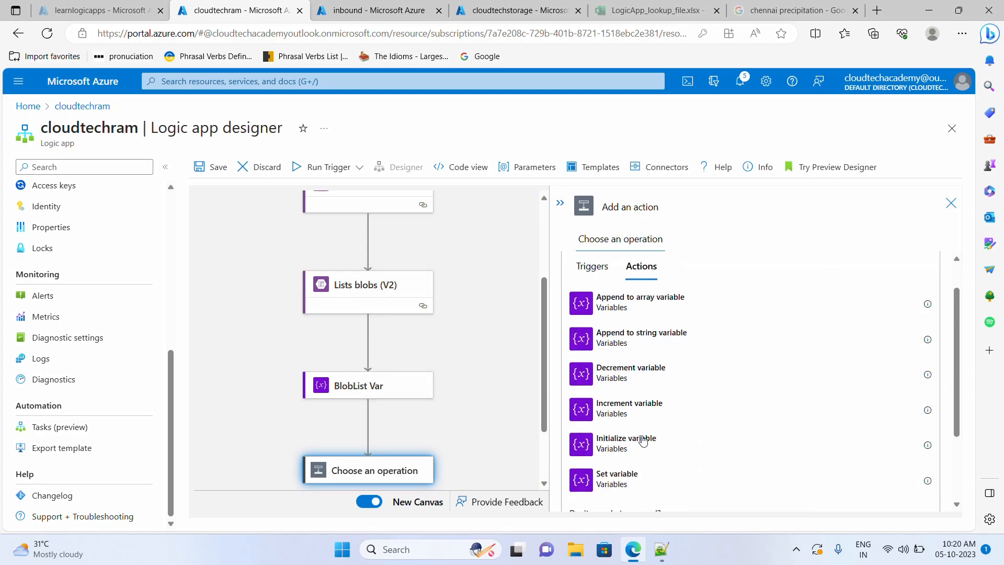
scroll(669, 443, down, 1)
scroll(660, 360, up, 1)
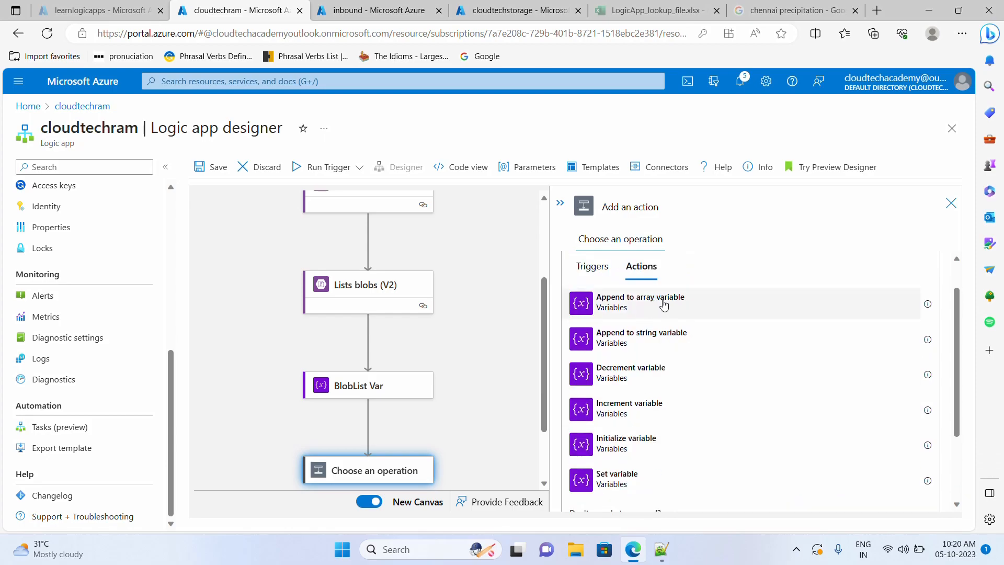
click(656, 305)
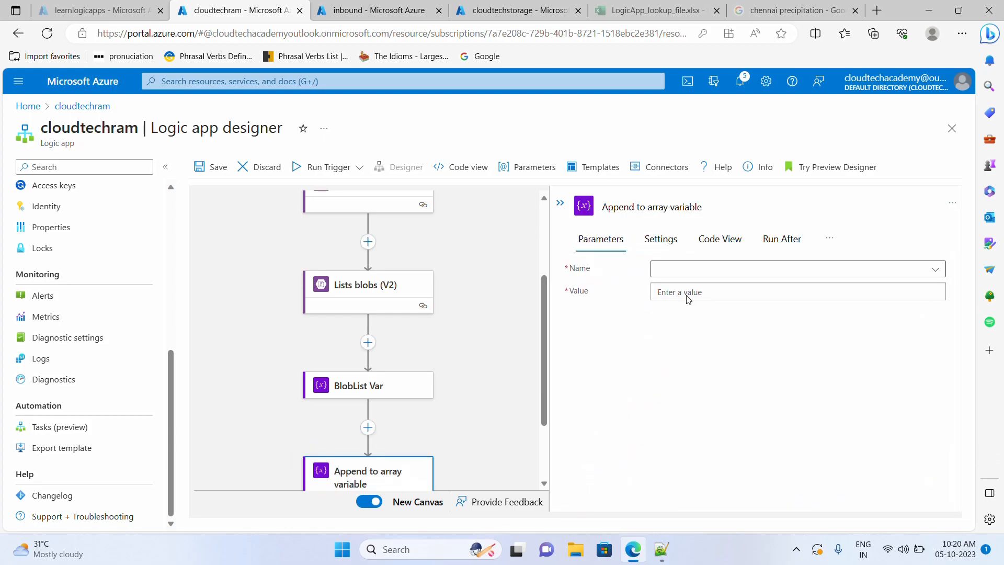
- Choose BlobList_Var as the variable to append to and open Value's dynamic content
click(708, 274)
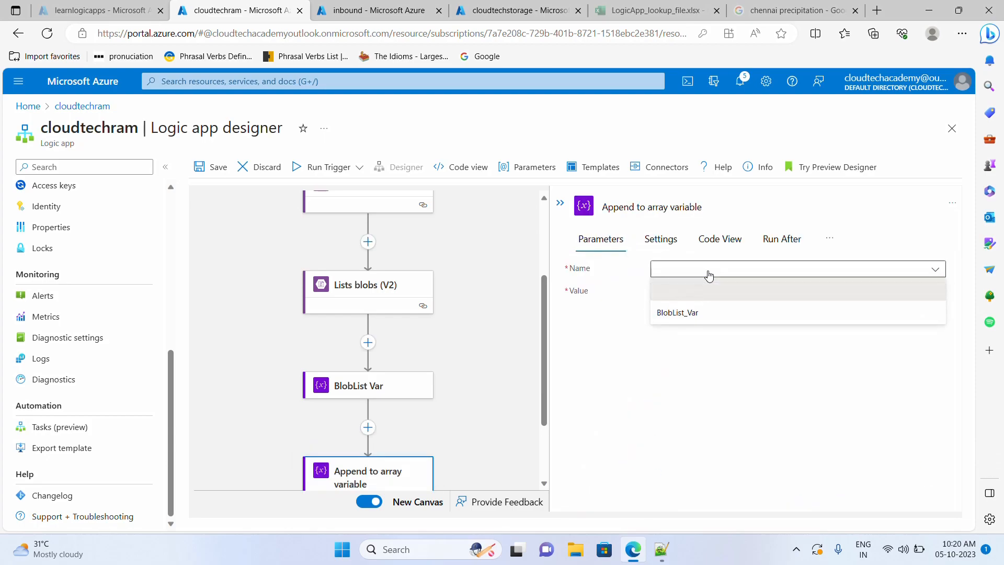
click(700, 320)
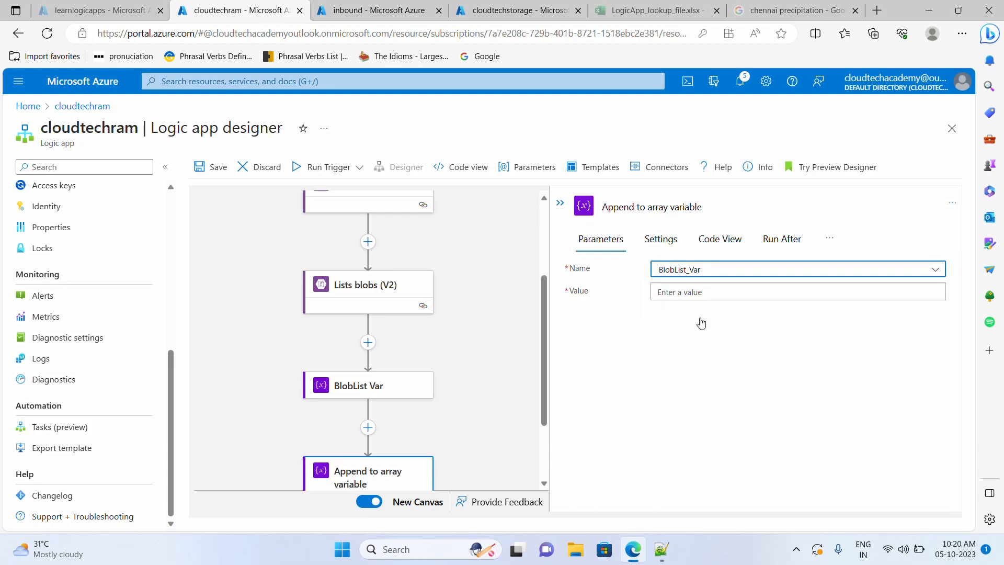
click(708, 292)
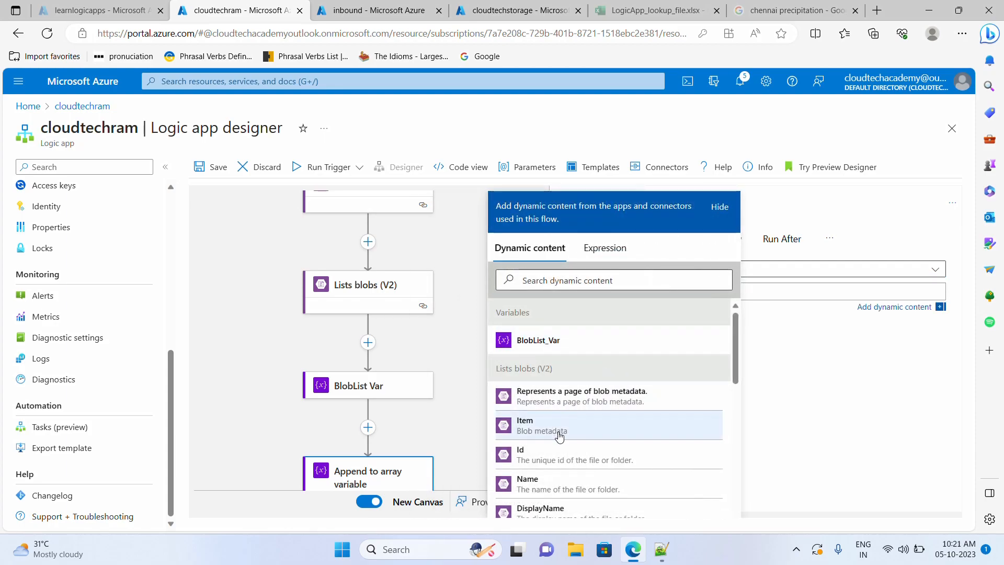
- Browse the blob fields offered for the value, then view the sample blob JSON in Notepad++
scroll(563, 452, down, 2)
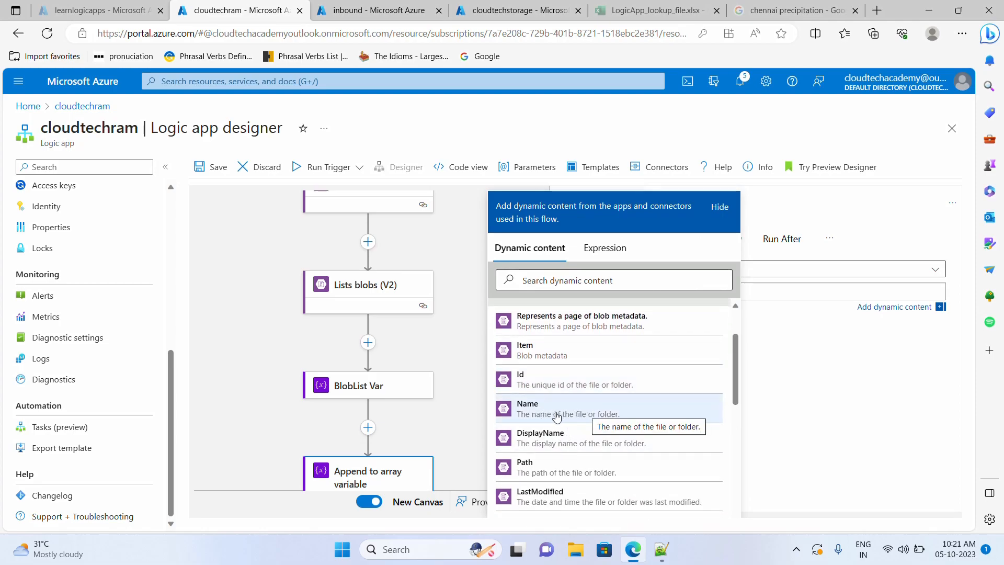
scroll(553, 413, up, 2)
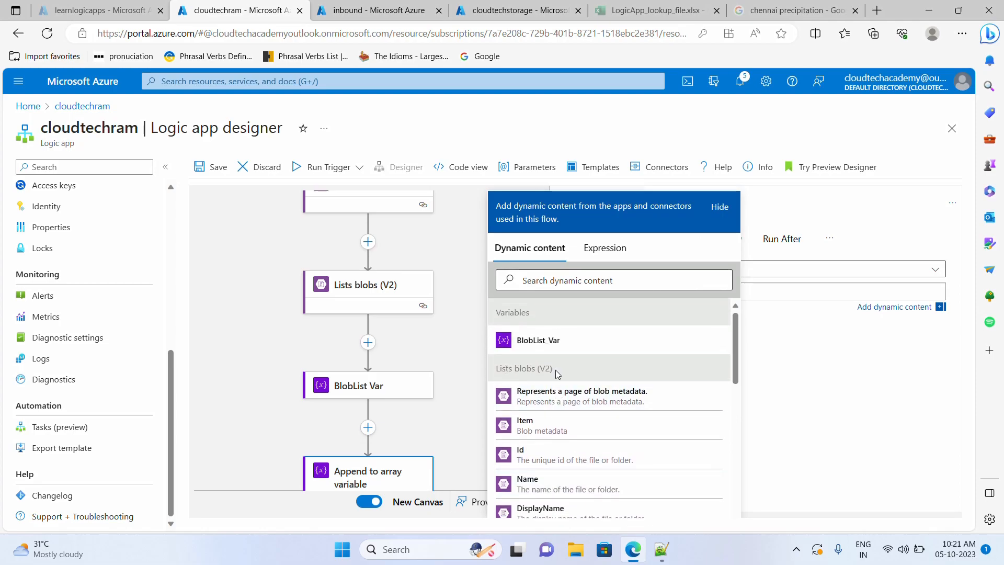
scroll(554, 403, down, 1)
click(663, 554)
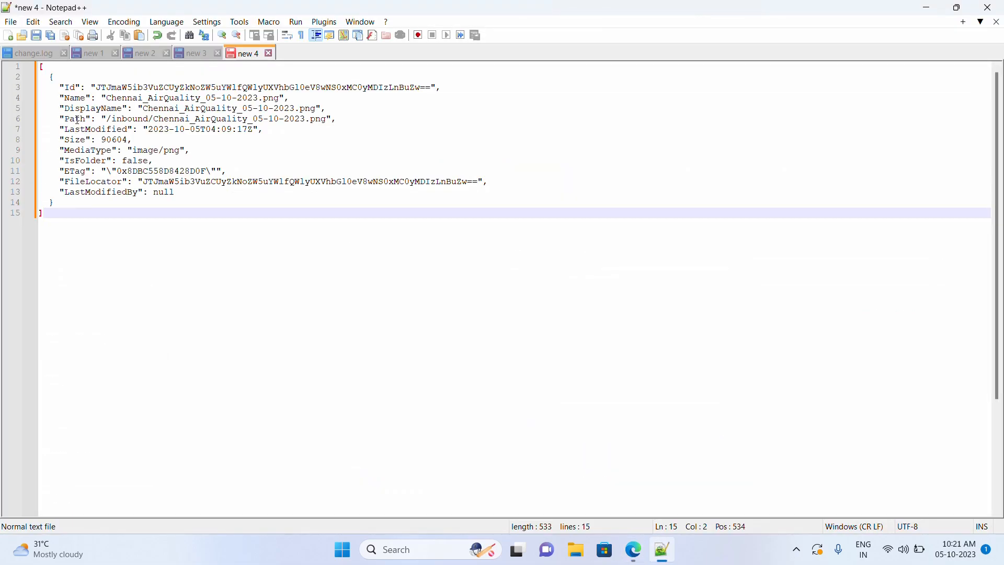
- Highlight the Name property on line 4 of the blob JSON, then return to the designer
double_click(73, 99)
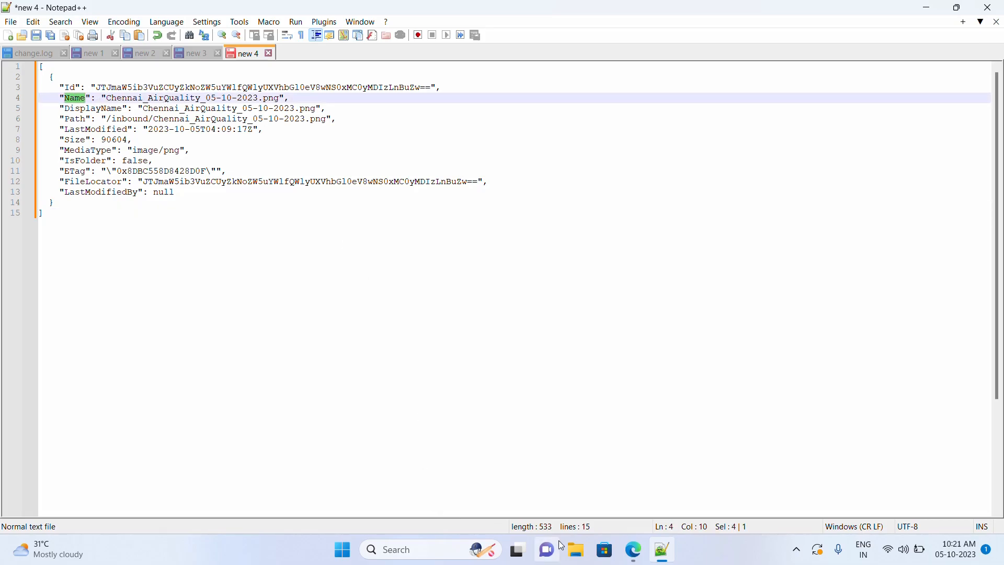
click(634, 550)
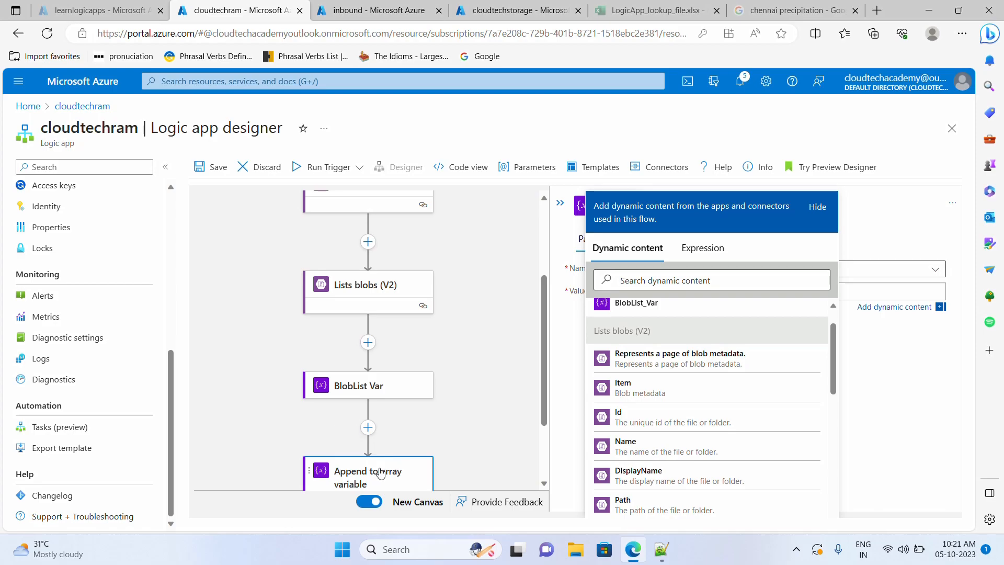
- Use the Lists blobs Name field as the appended value, wrapping it in a For each over value
click(642, 453)
scroll(444, 428, down, 2)
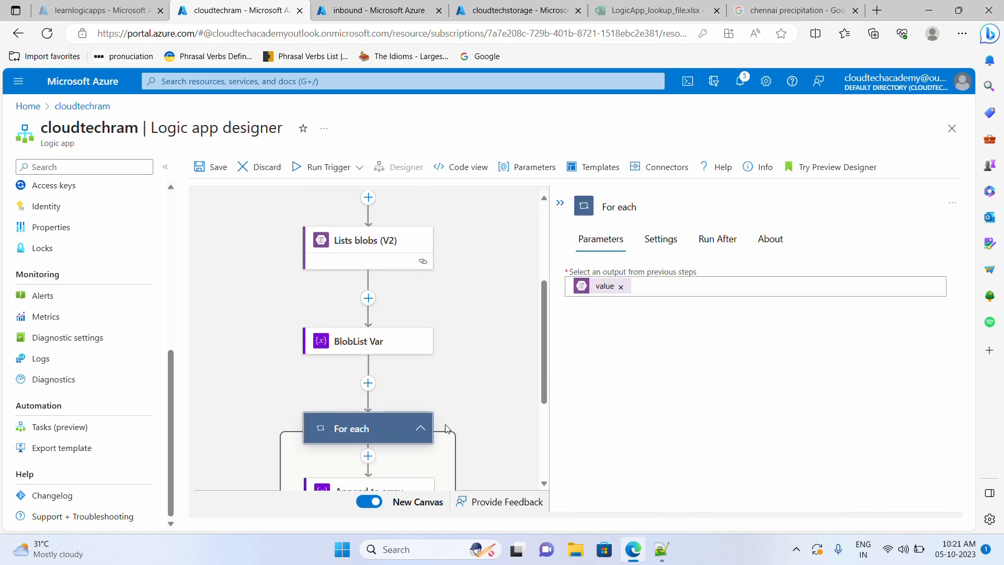
scroll(392, 386, down, 1)
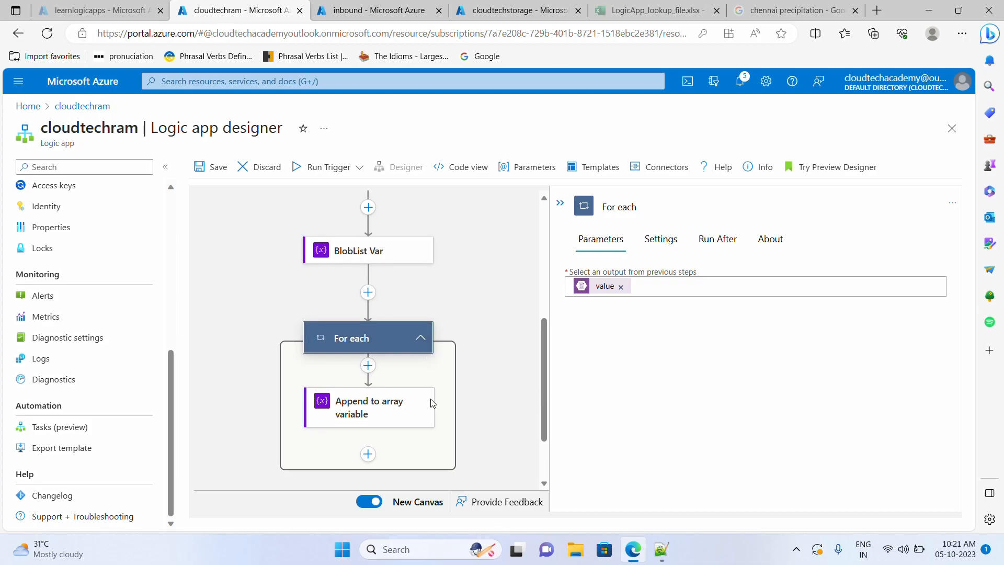
scroll(432, 403, down, 2)
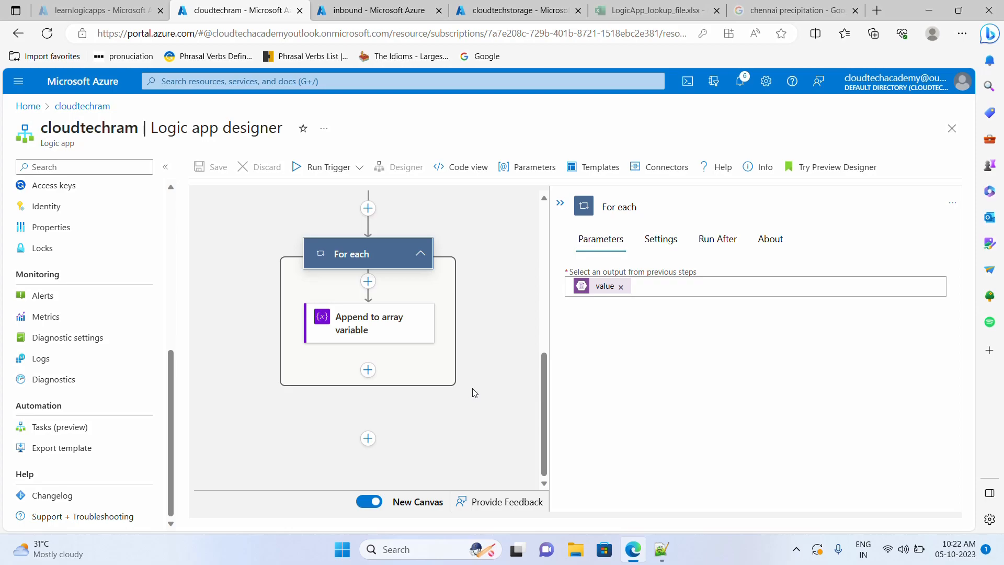
scroll(472, 388, up, 6)
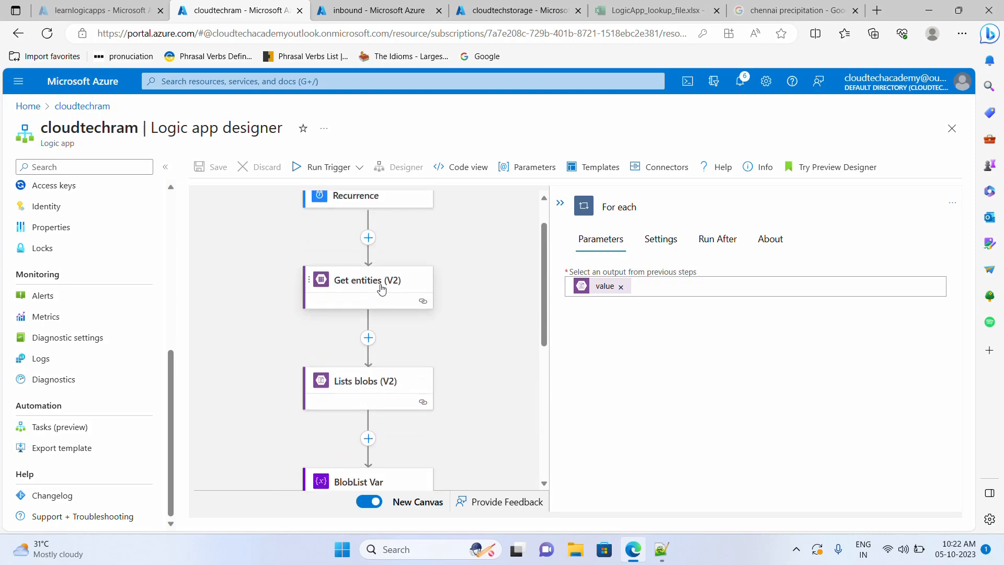
- Change the Get entities (V2) step's title to 'Get entities from Table'
click(361, 287)
drag(667, 207, 591, 223)
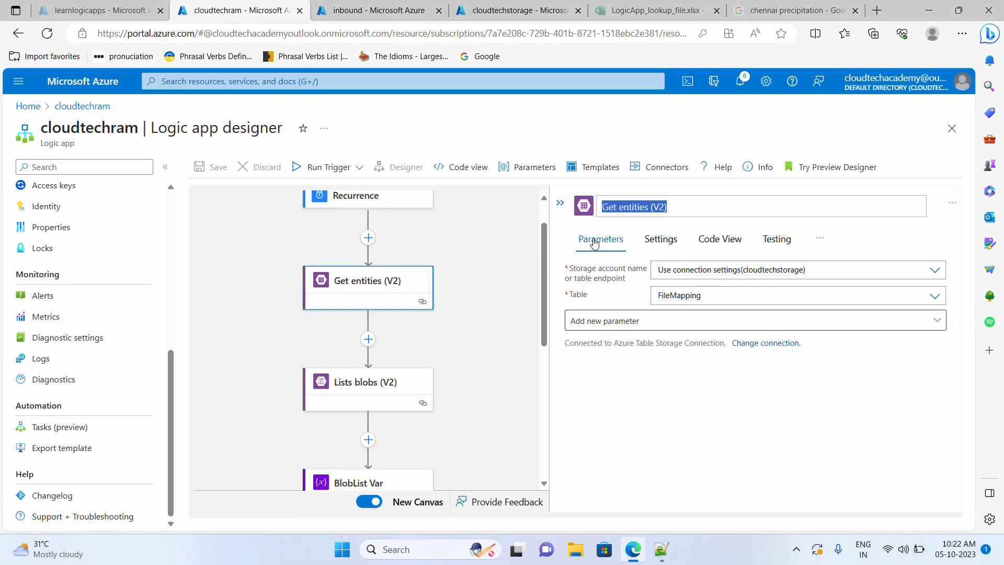
text(Get entities from Table)
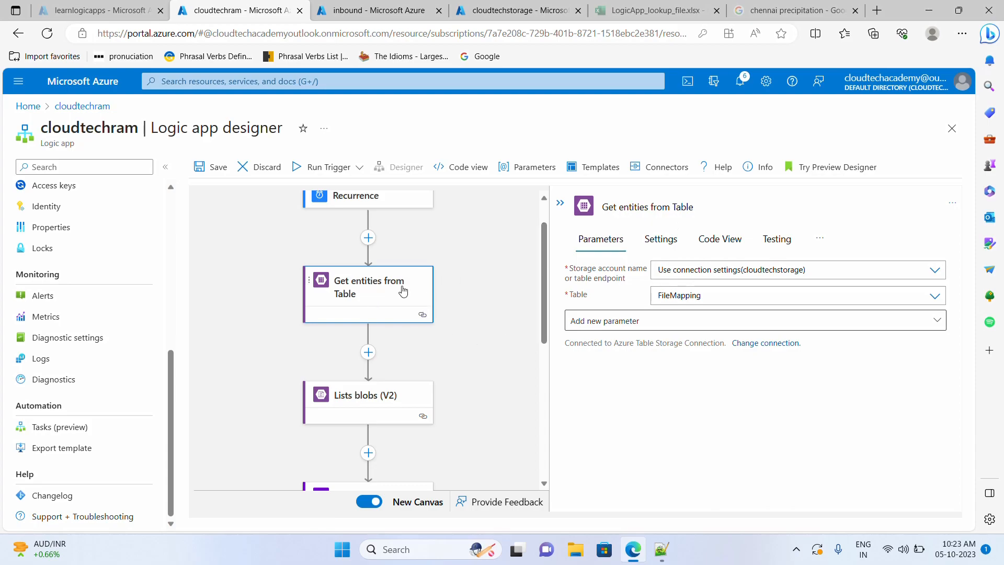
- Check the .png format and the Chennai_Precipitation_ and Kochi_Precipitation_ lookup rows, then return to the inbound container
click(609, 9)
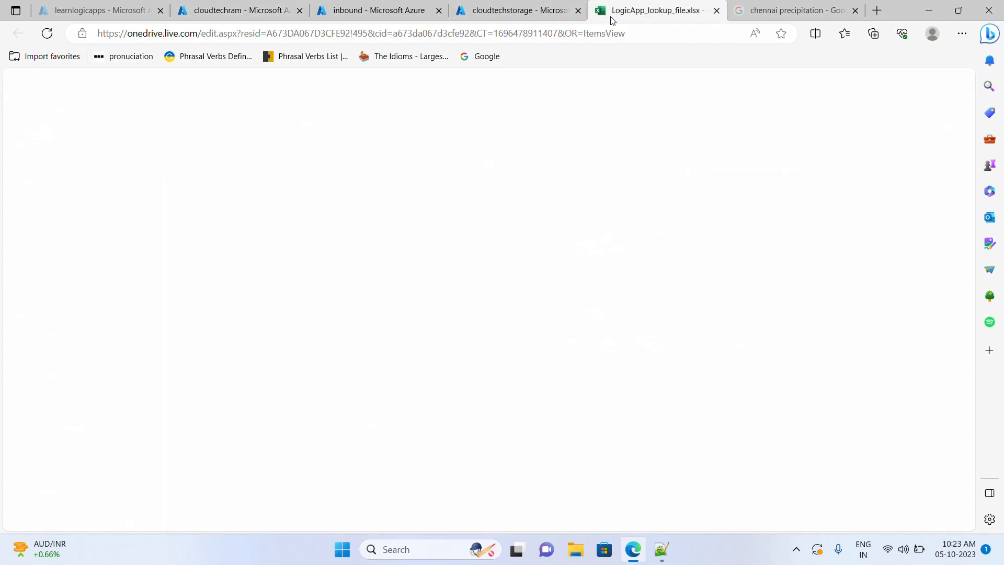
click(151, 272)
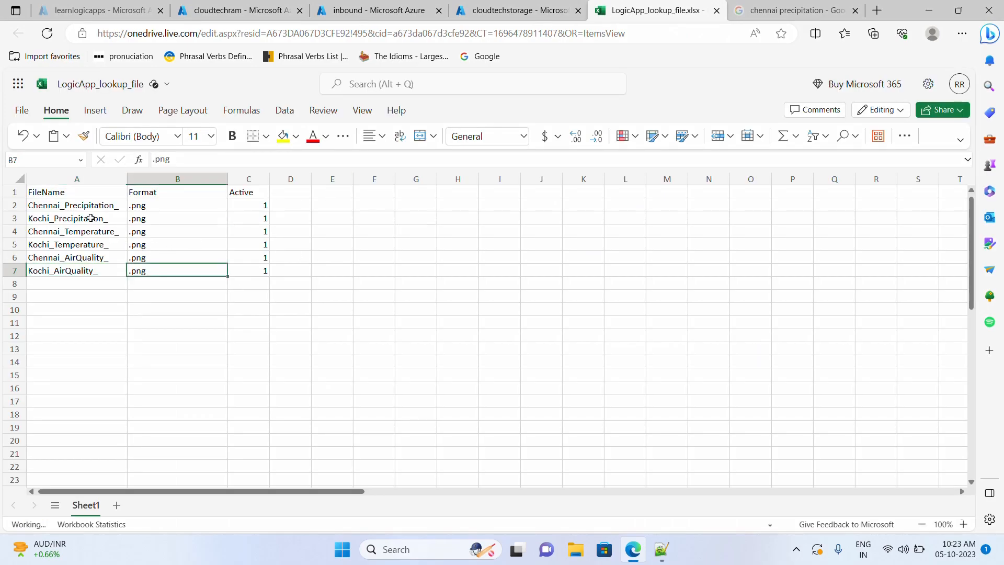
drag(52, 207, 136, 209)
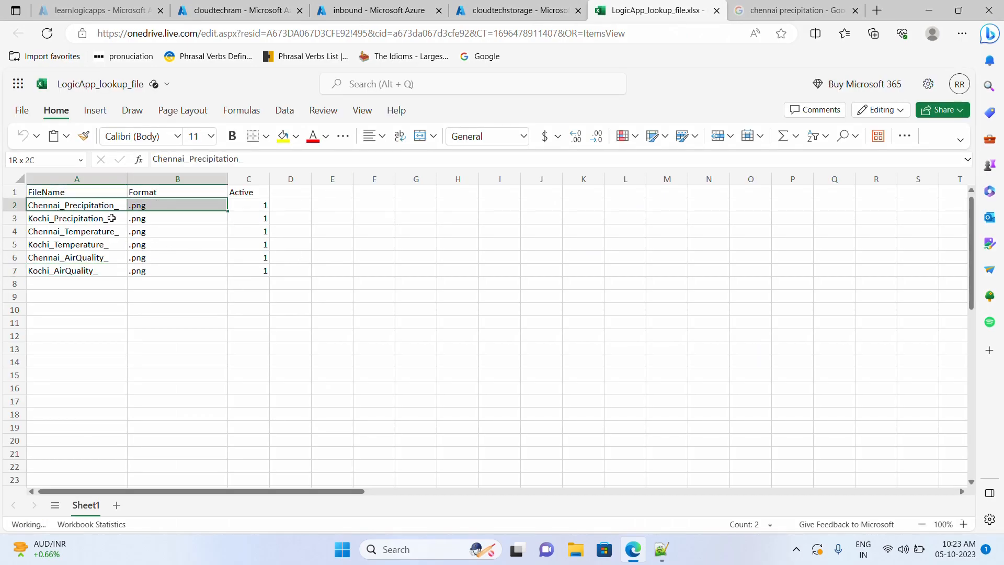
drag(38, 221, 148, 220)
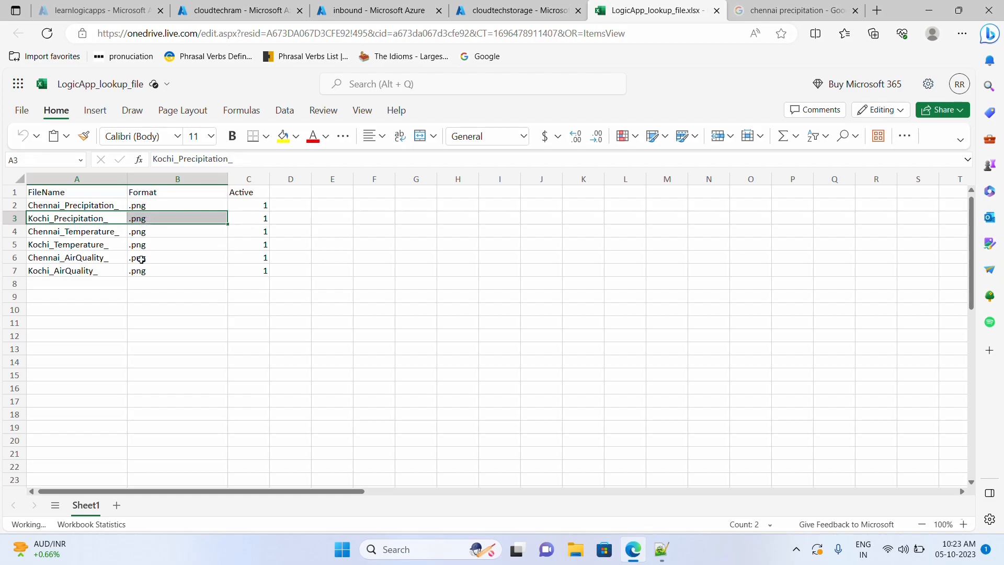
click(354, 14)
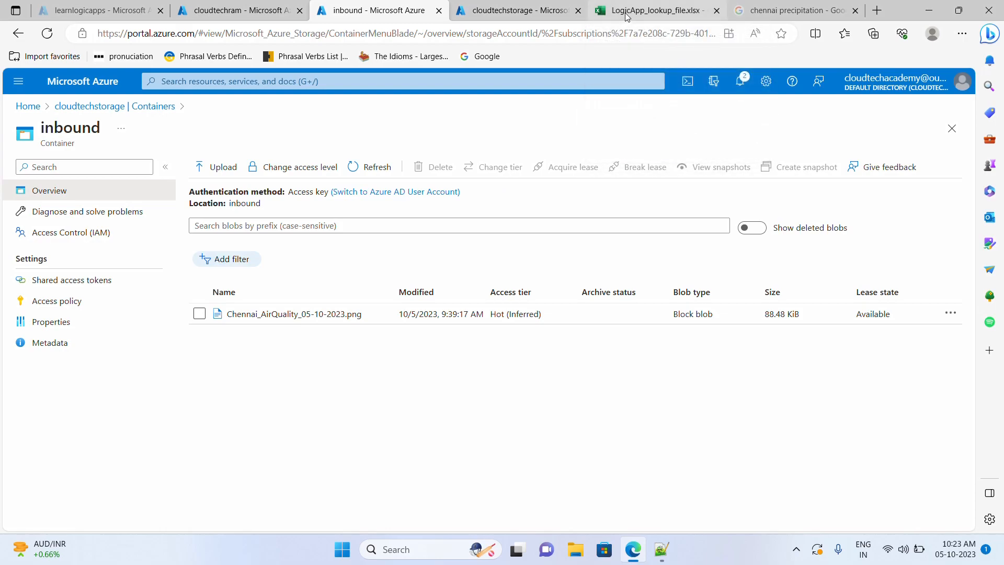
- Add a built-in Control For each action after the first loop
click(246, 14)
scroll(419, 359, down, 5)
scroll(421, 366, down, 2)
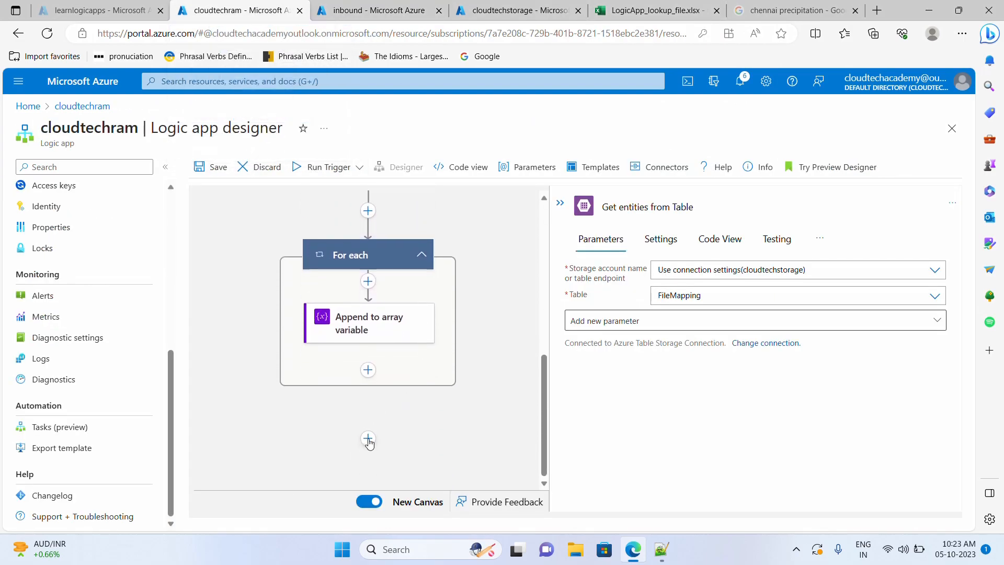
click(368, 439)
click(335, 457)
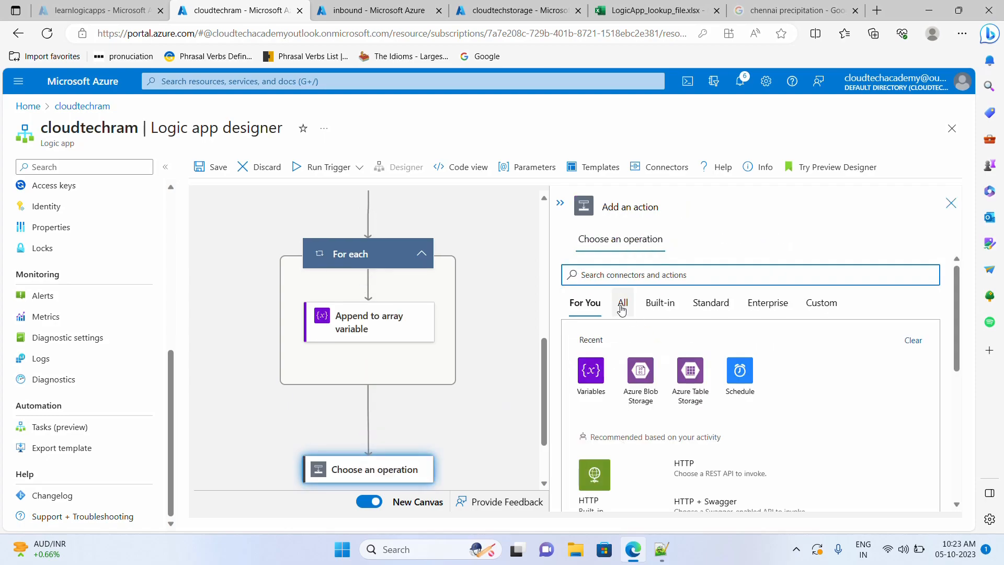
click(621, 309)
click(656, 303)
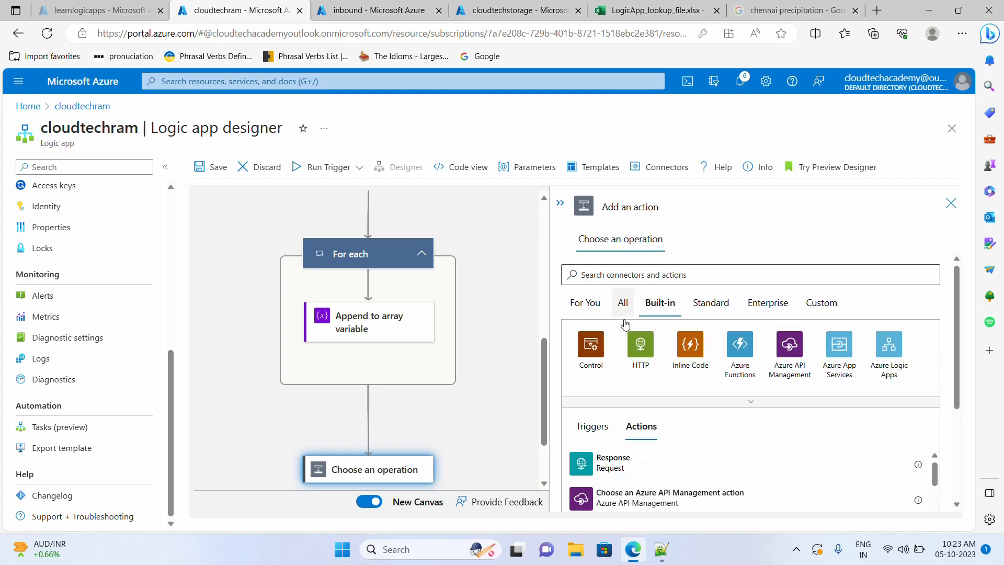
click(591, 345)
scroll(637, 416, down, 1)
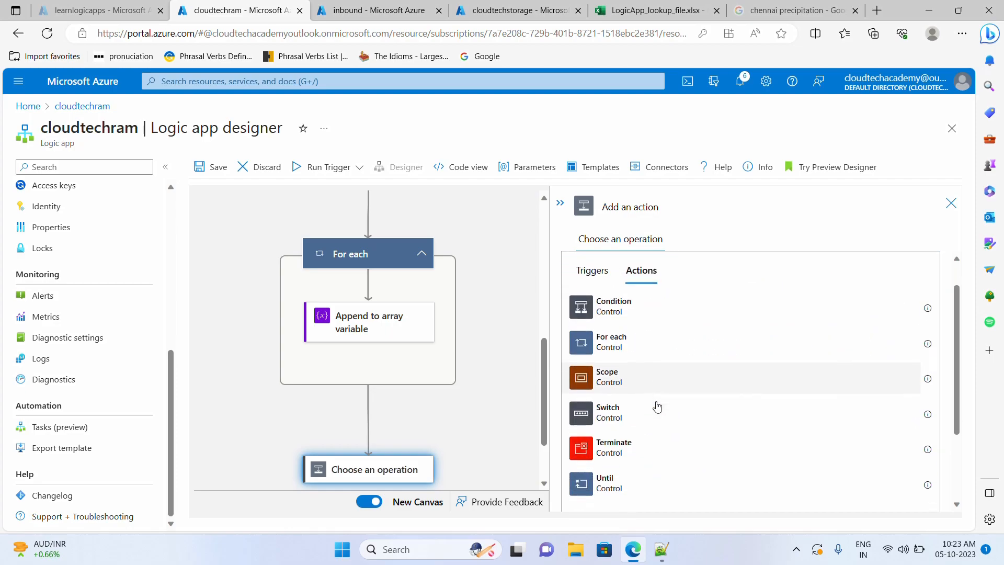
click(633, 342)
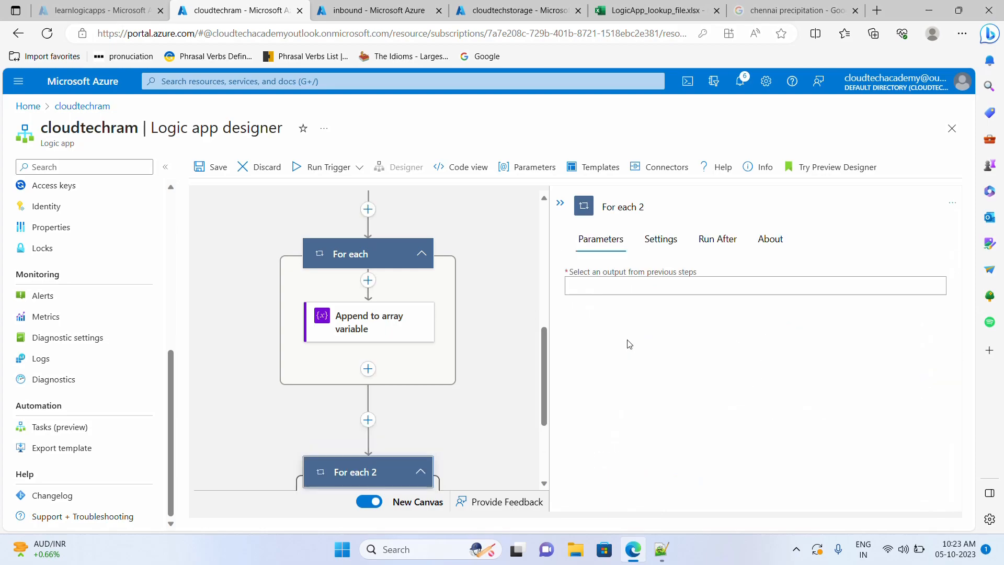
- Set the For each 2 input to Get entities result List of Entities
scroll(473, 418, down, 2)
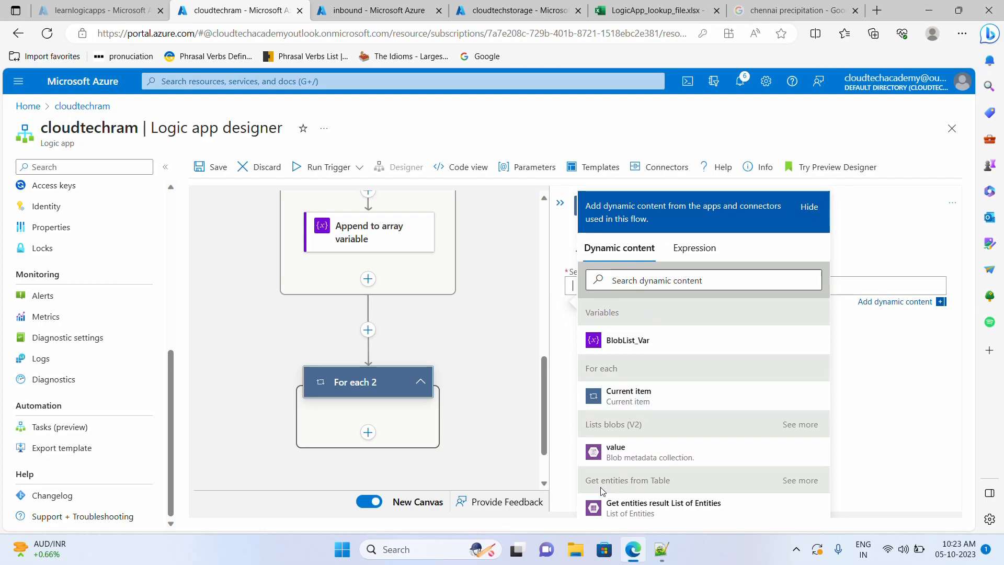
drag(586, 480, 679, 484)
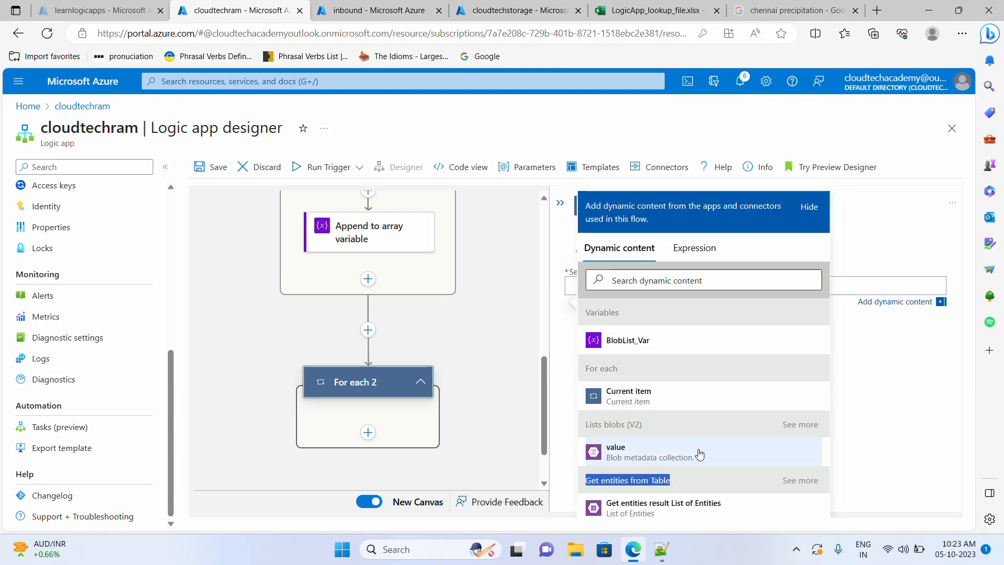
click(693, 509)
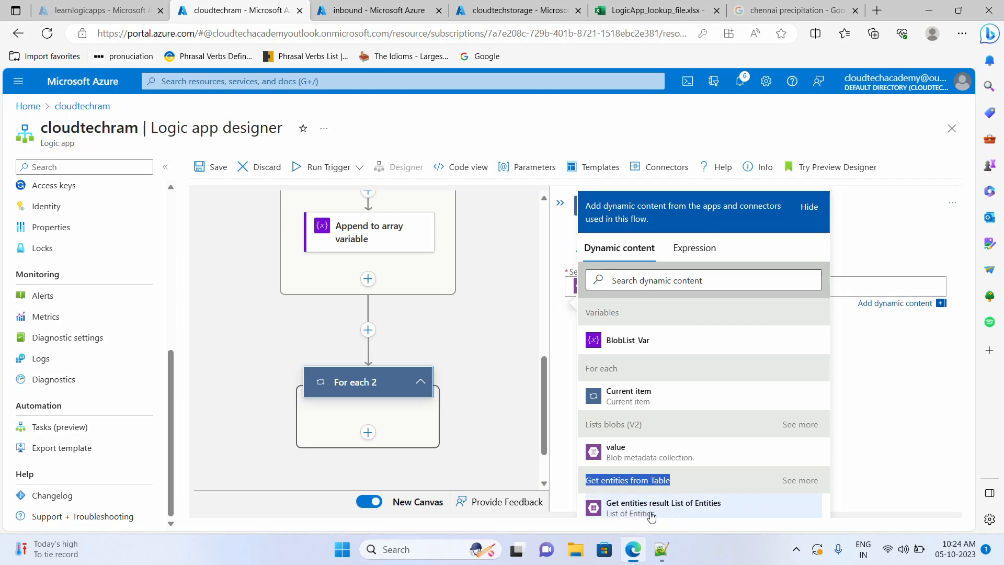
click(877, 392)
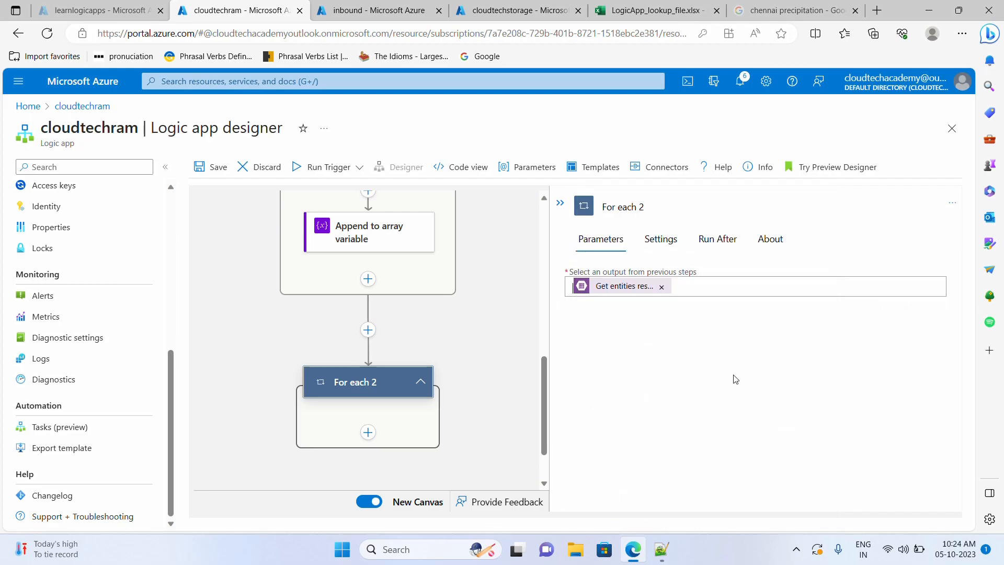
click(700, 286)
click(764, 414)
scroll(374, 398, down, 1)
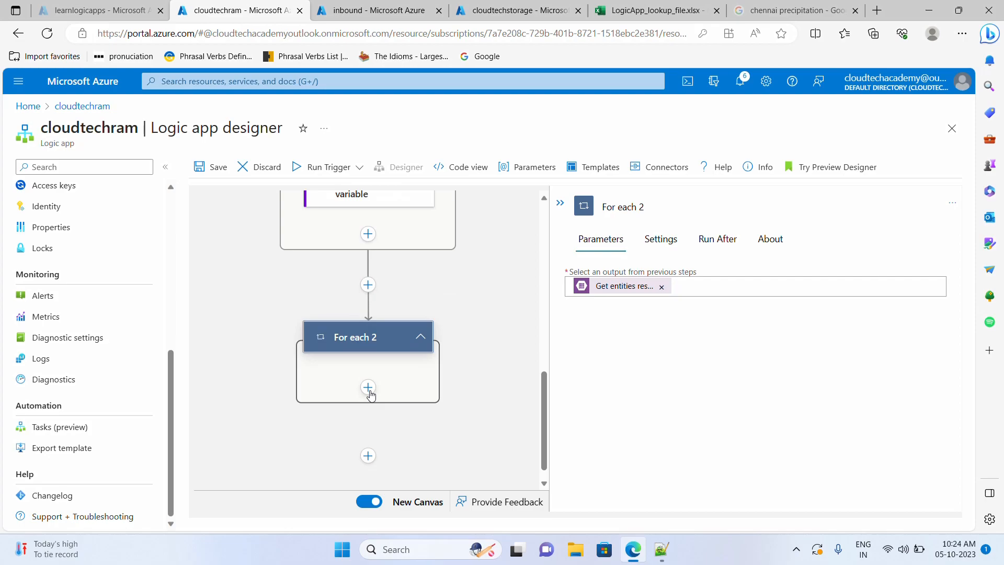
scroll(372, 395, up, 1)
scroll(491, 374, up, 1)
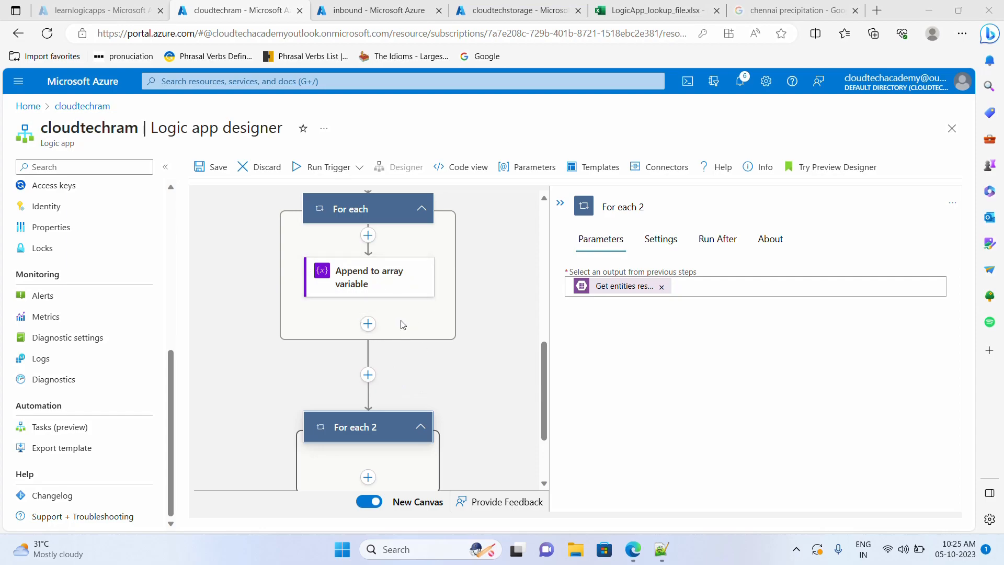
scroll(398, 313, down, 1)
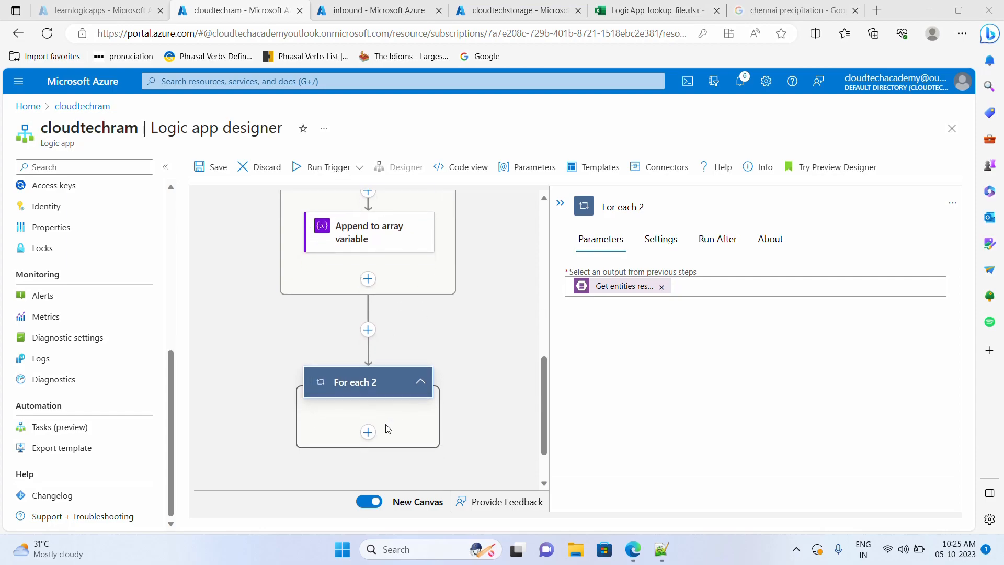
- Insert an Initialize variable action between the two For each loops
click(368, 331)
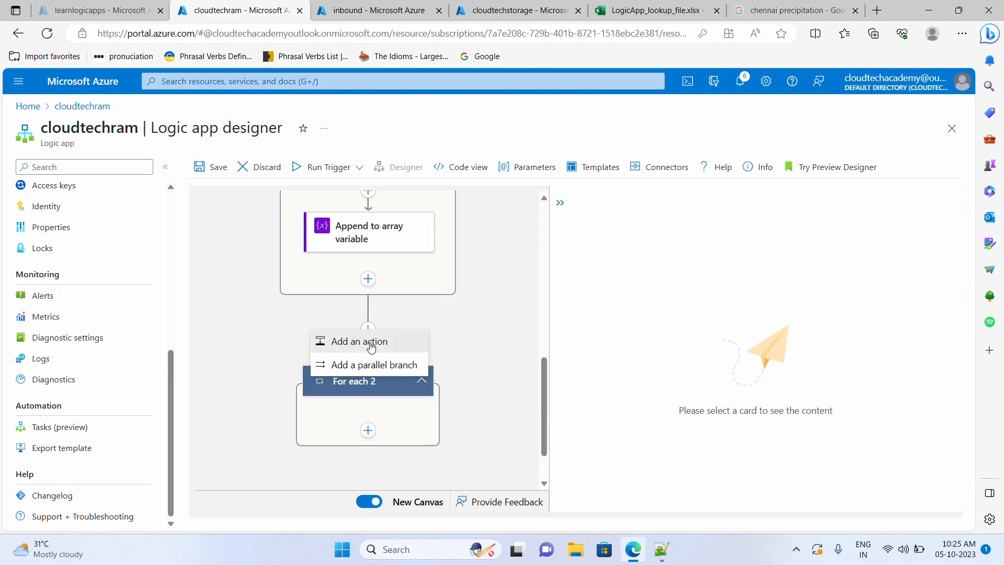
click(370, 342)
scroll(619, 450, down, 4)
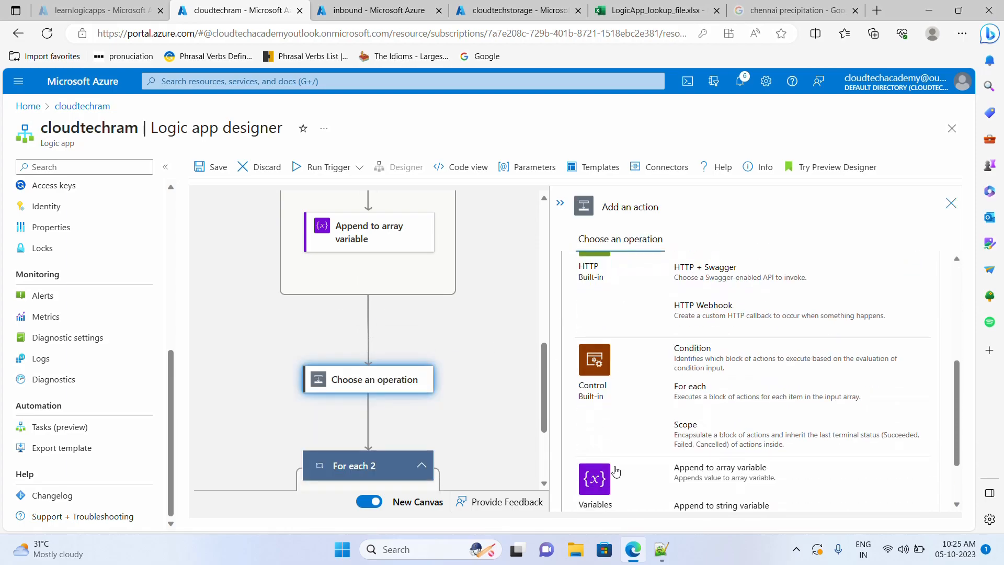
click(594, 450)
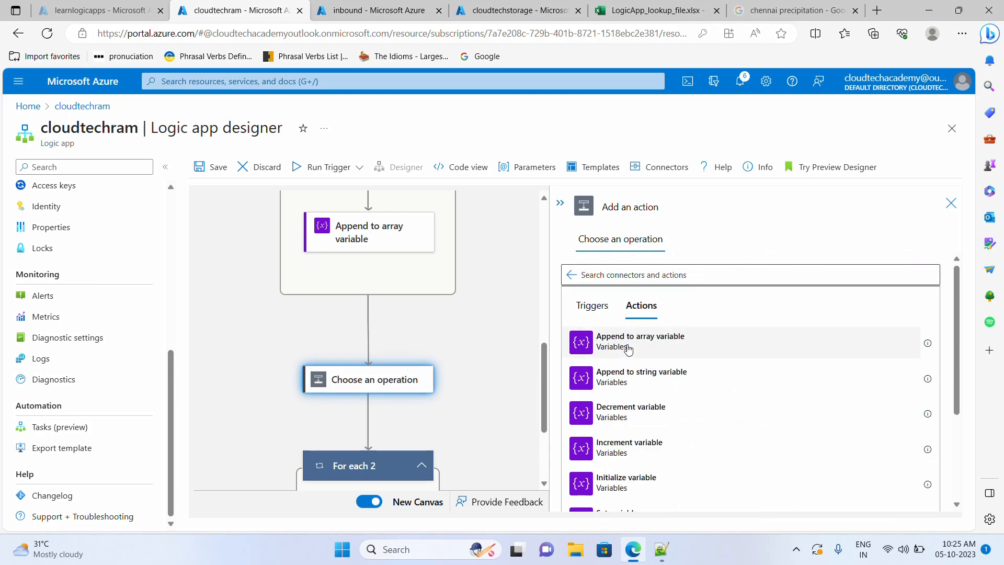
scroll(627, 371, down, 1)
click(622, 447)
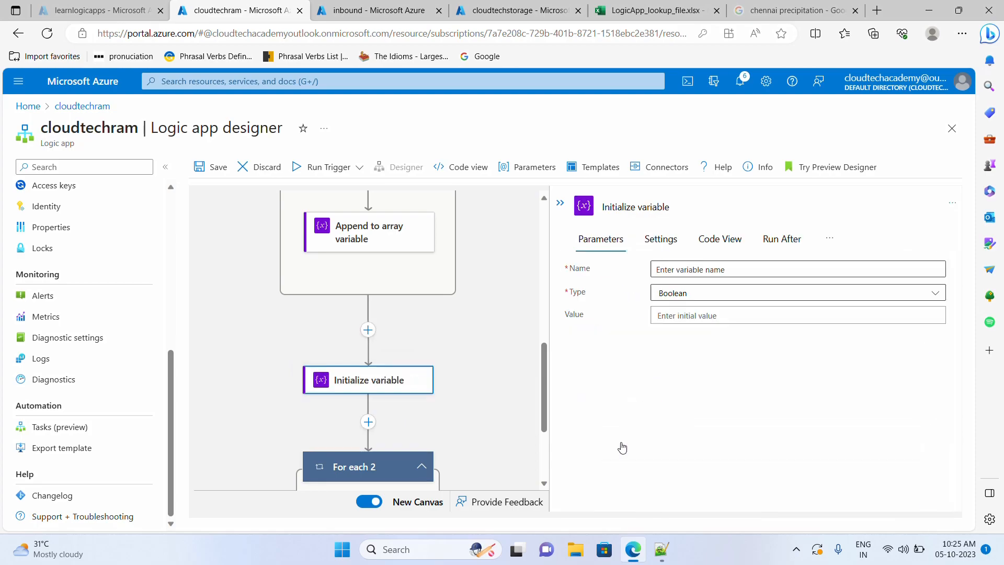
- Declare Print_Blob_items as an Array variable initialised with BlobList_Var
click(697, 270)
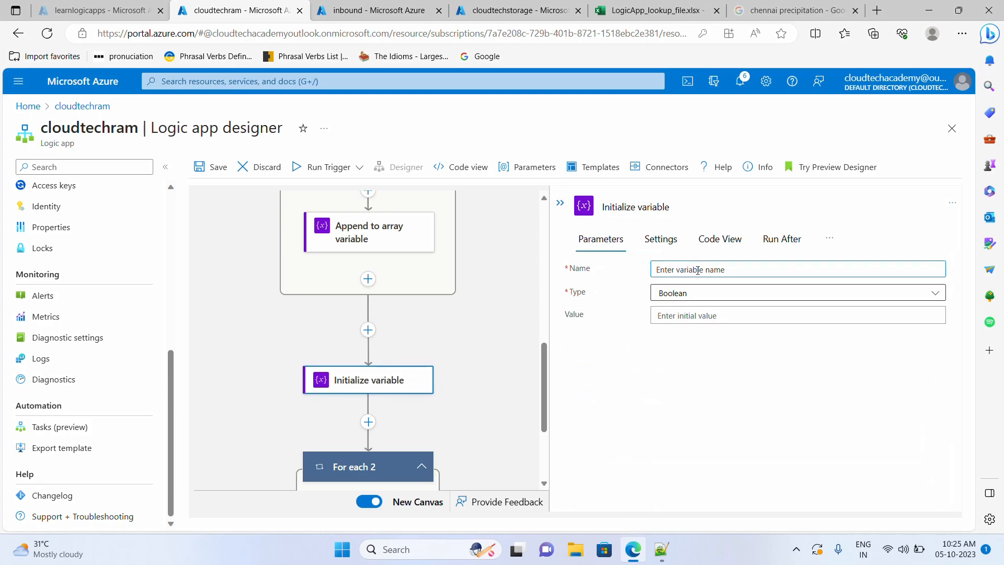
text(Print_Blob_items)
key(Tab)
click(701, 293)
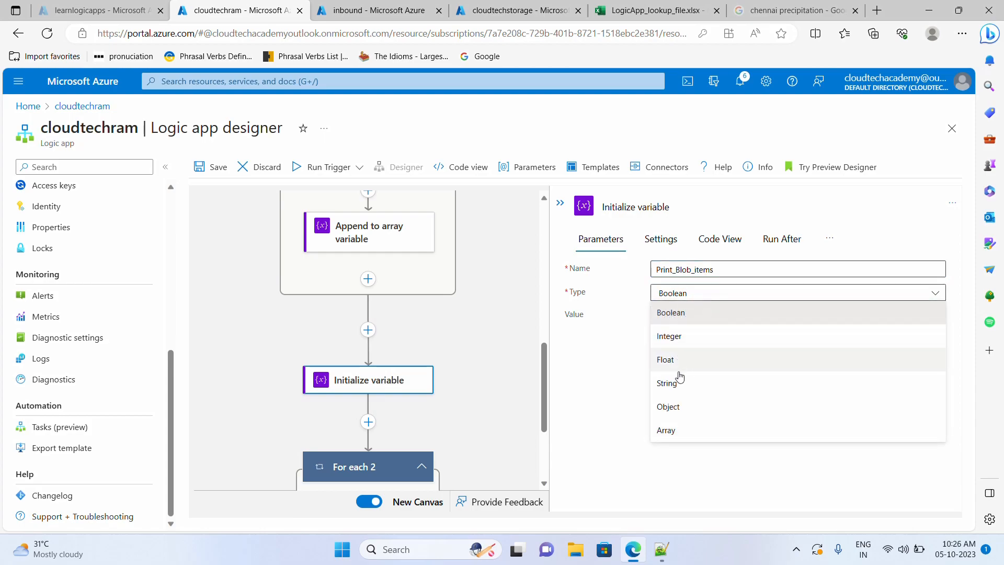
click(685, 434)
click(704, 316)
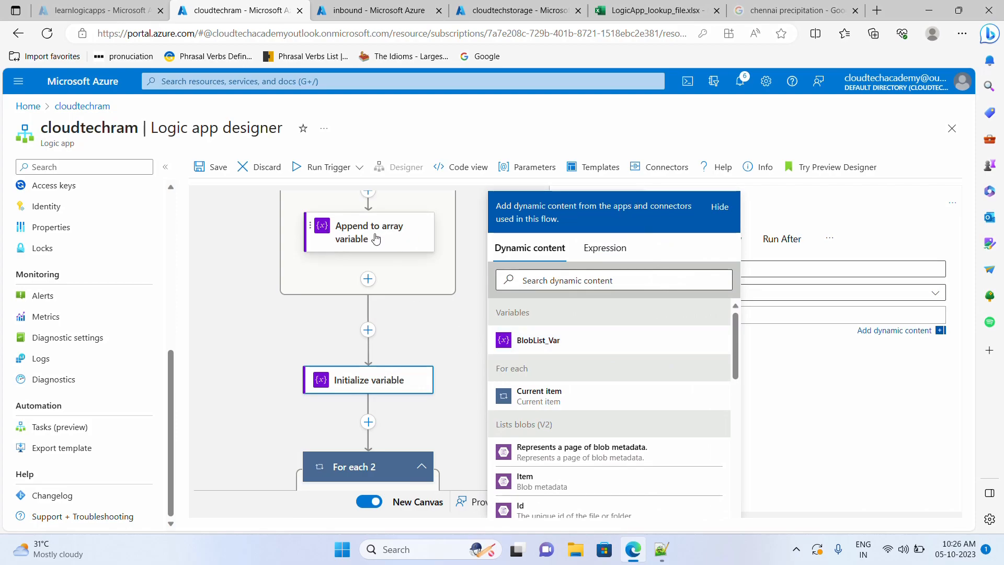
click(537, 341)
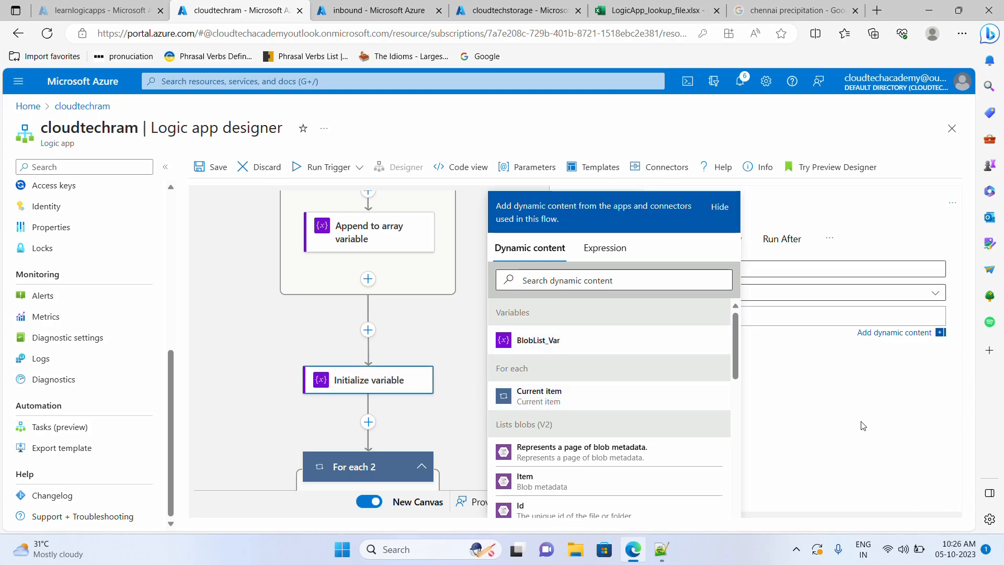
click(835, 416)
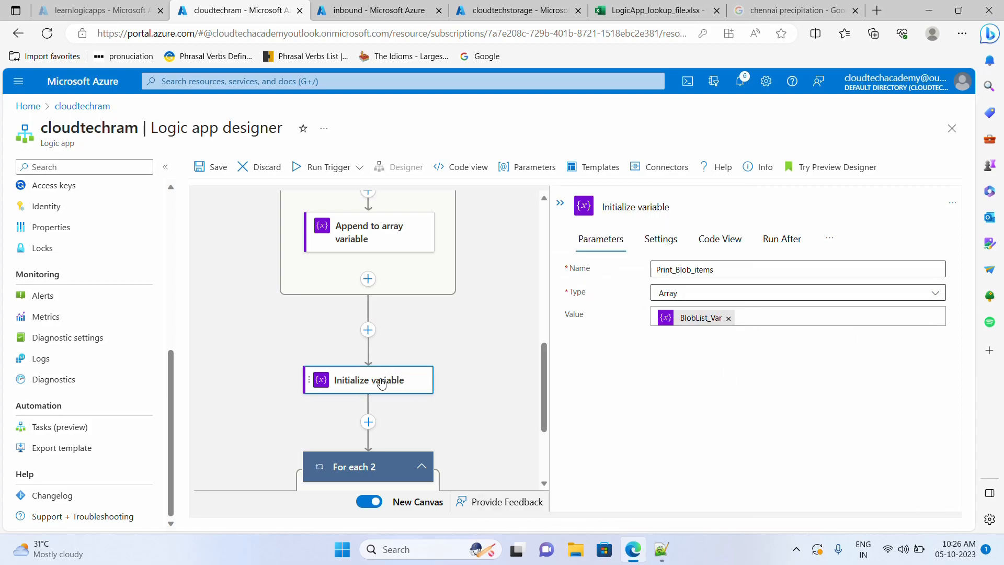
- Rename the Initialize variable step's title to Print_Blob_items
drag(744, 204, 556, 204)
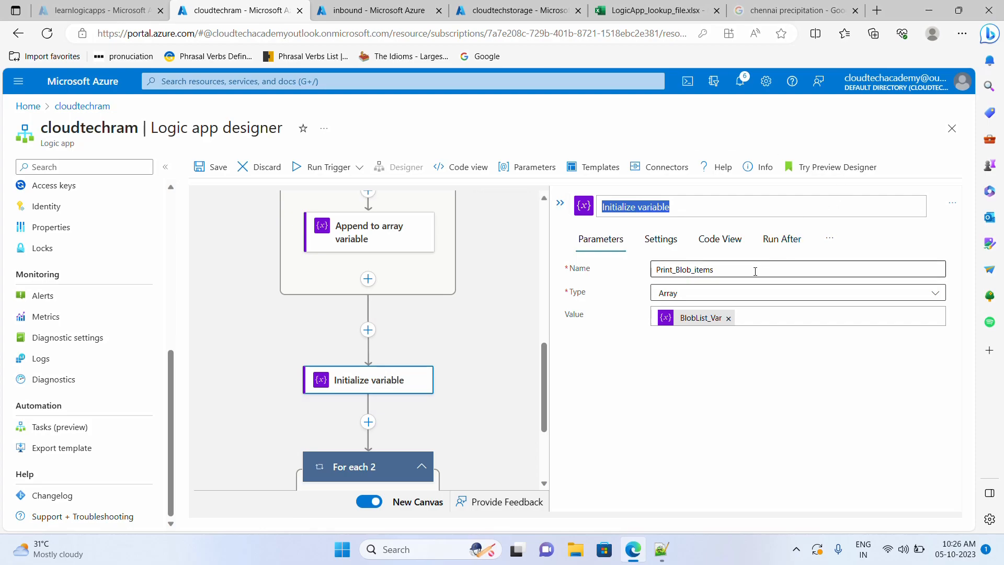
drag(755, 270, 642, 263)
key(ctrl+c)
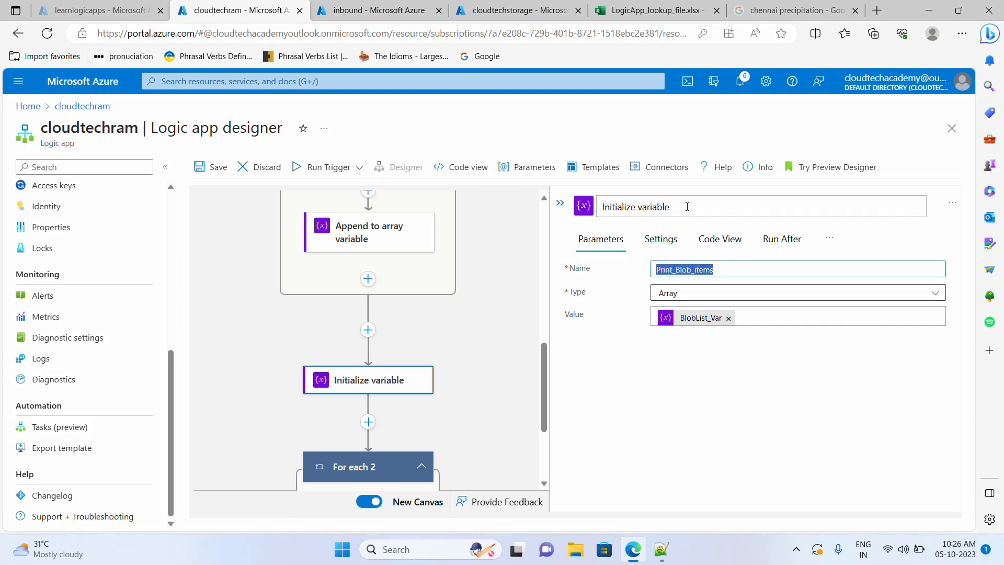
drag(688, 203, 560, 204)
key(ctrl+v)
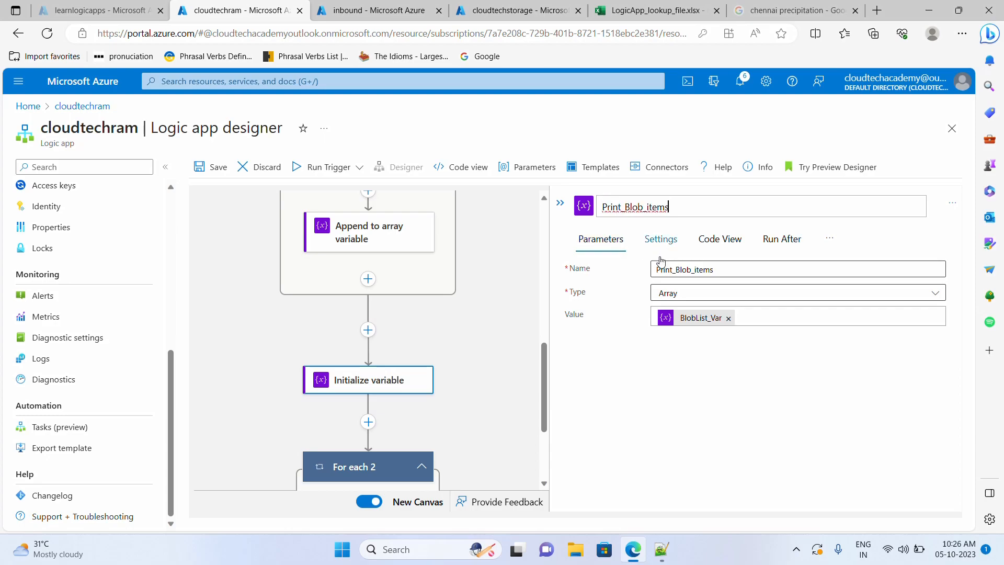
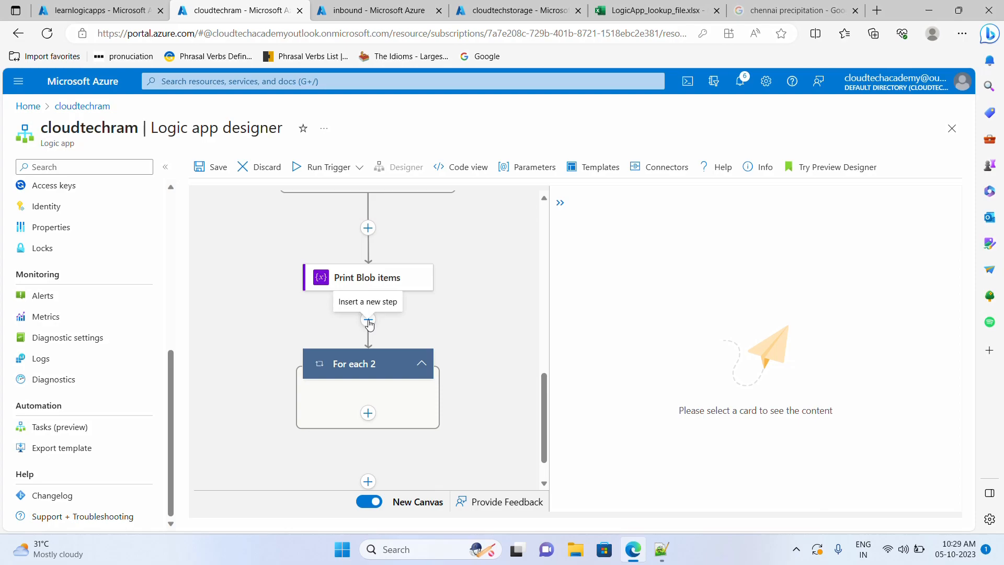
- Add an Initialize variable step named MissingFiles of type String after Print_Blob_items
click(368, 321)
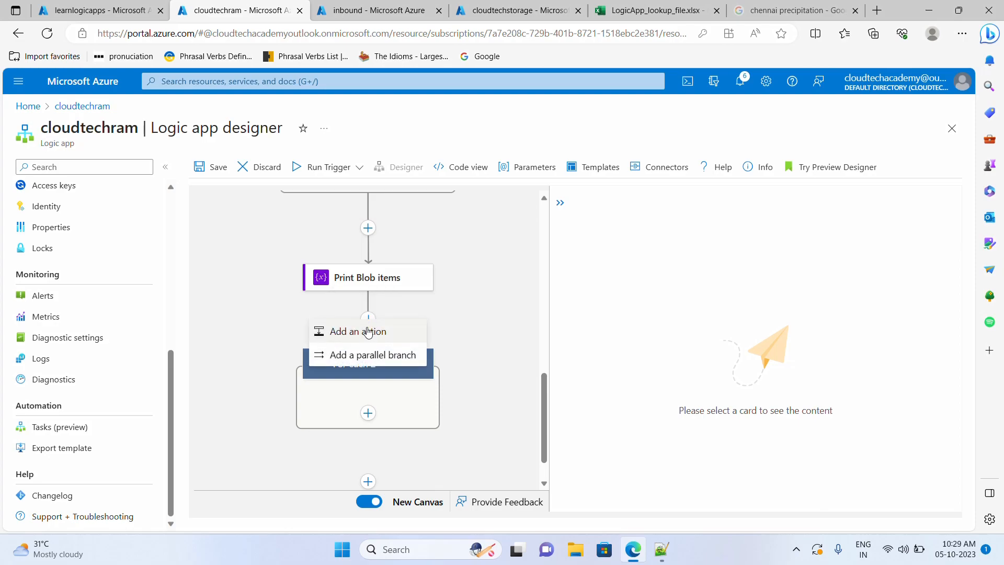
click(366, 335)
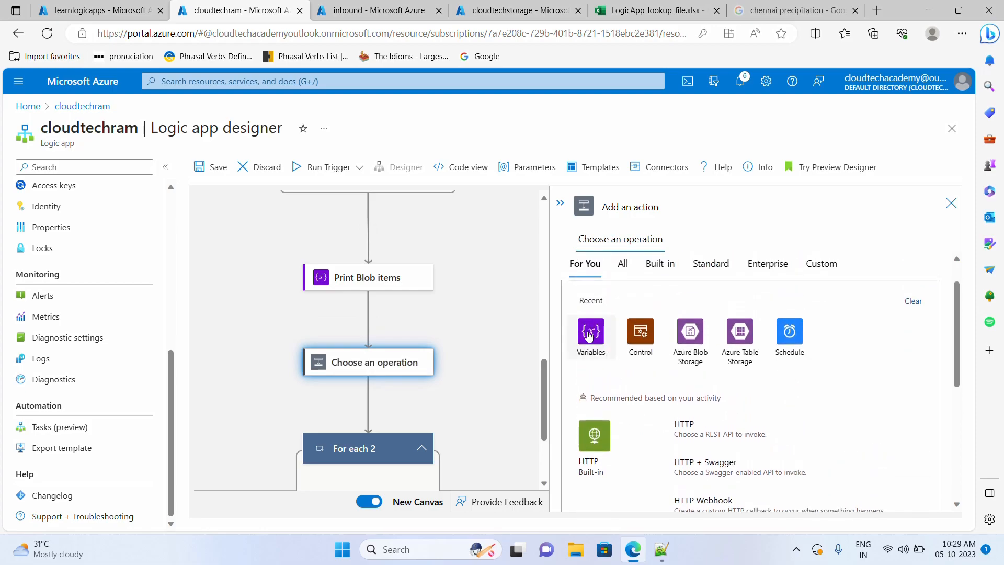
click(660, 408)
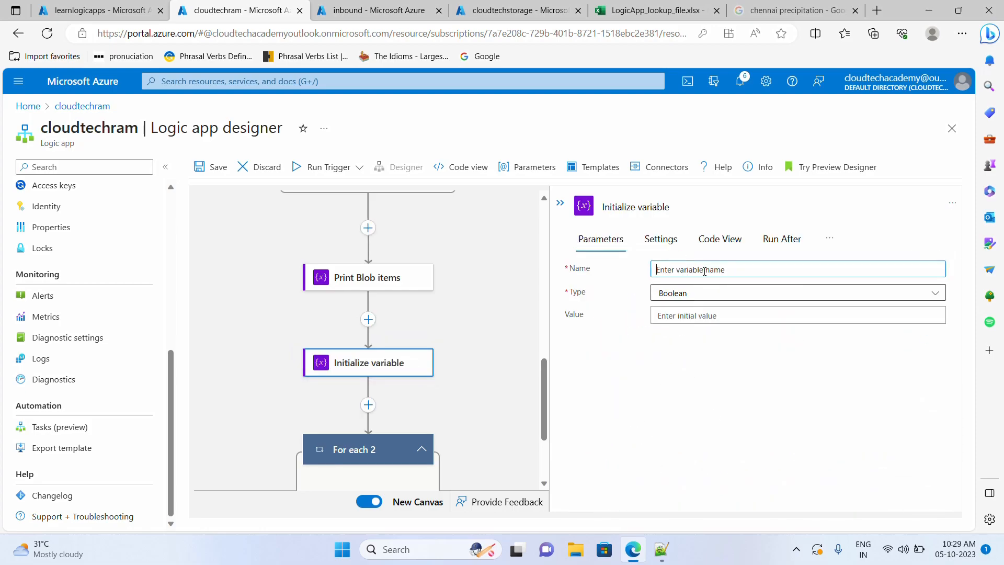
text(MissingFiles)
key(ctrl+a)
key(ctrl+c)
click(636, 207)
key(ctrl+v)
click(682, 292)
click(690, 348)
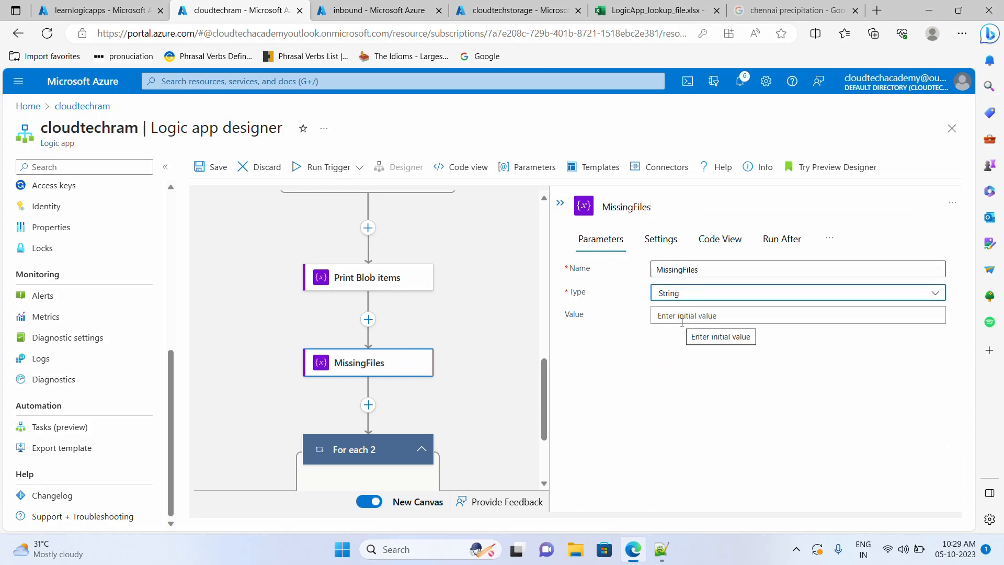
click(491, 399)
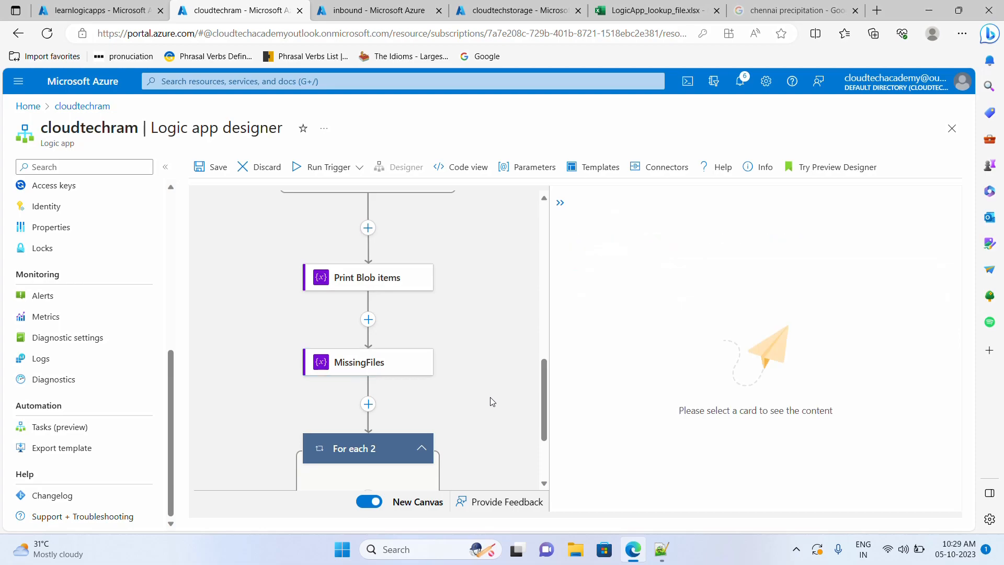
scroll(490, 399, down, 3)
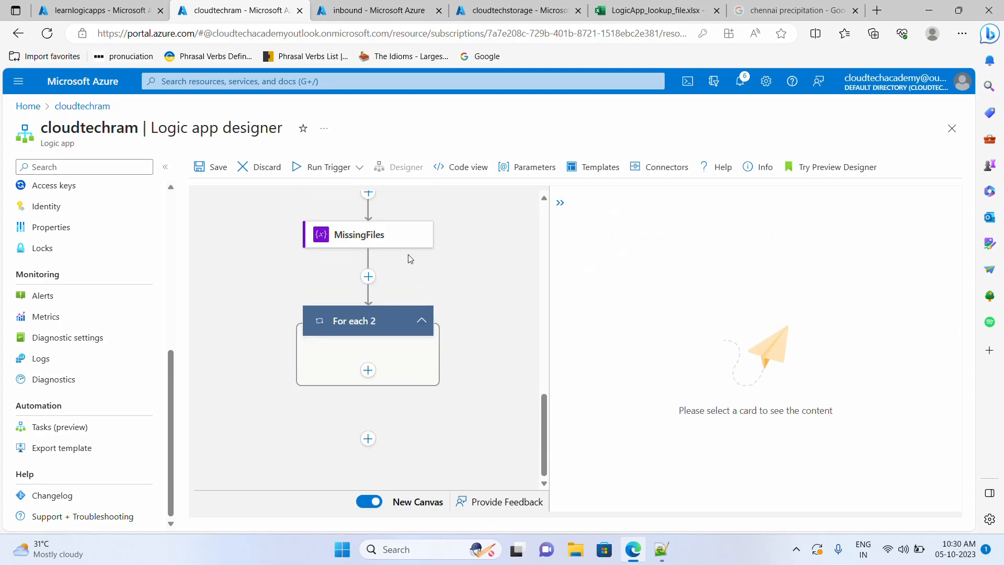
- Add a second String variable FilesAvailable after MissingFiles, with a matching step title
click(368, 276)
click(375, 292)
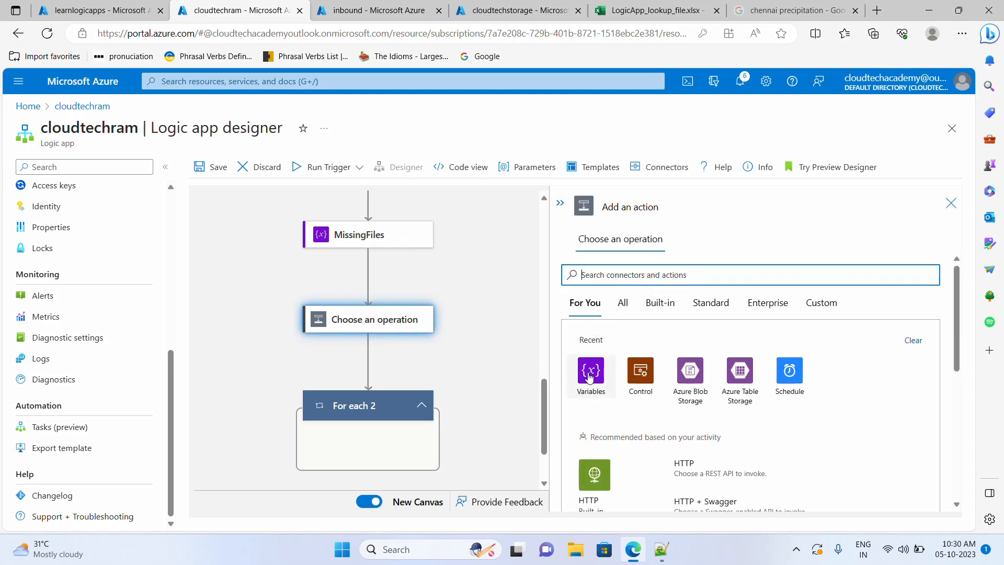
click(590, 375)
scroll(652, 387, down, 2)
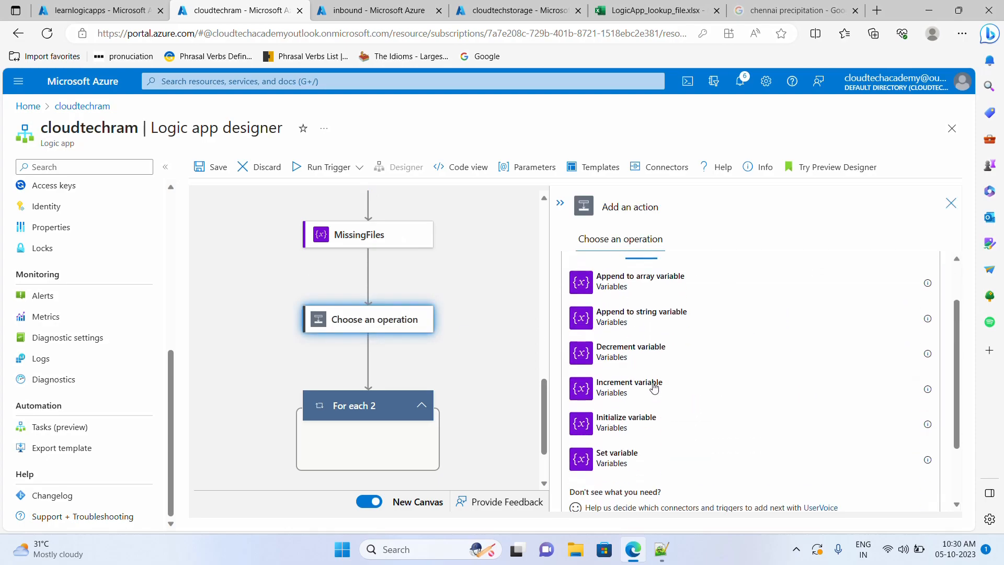
click(658, 409)
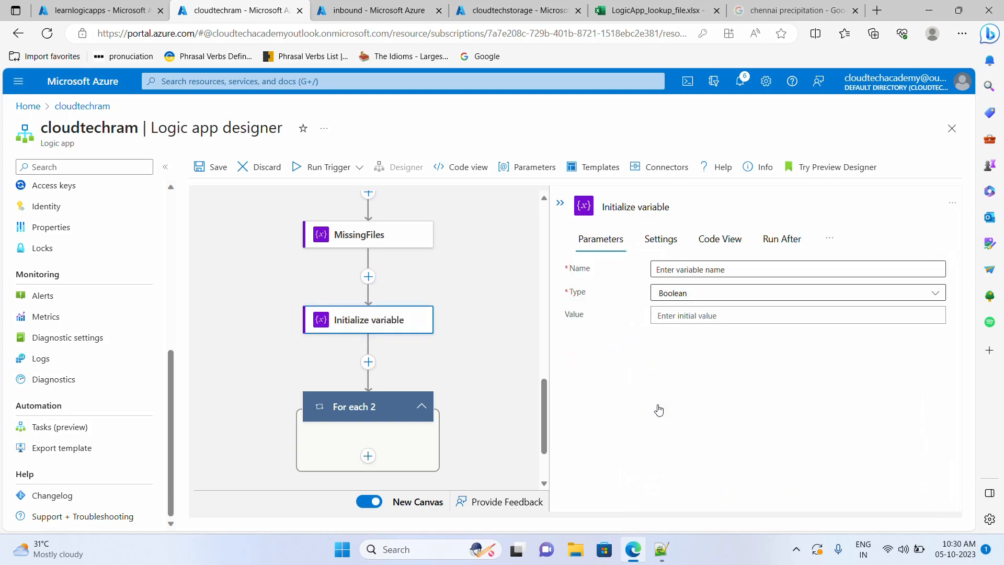
click(711, 269)
text(FilesAvailable)
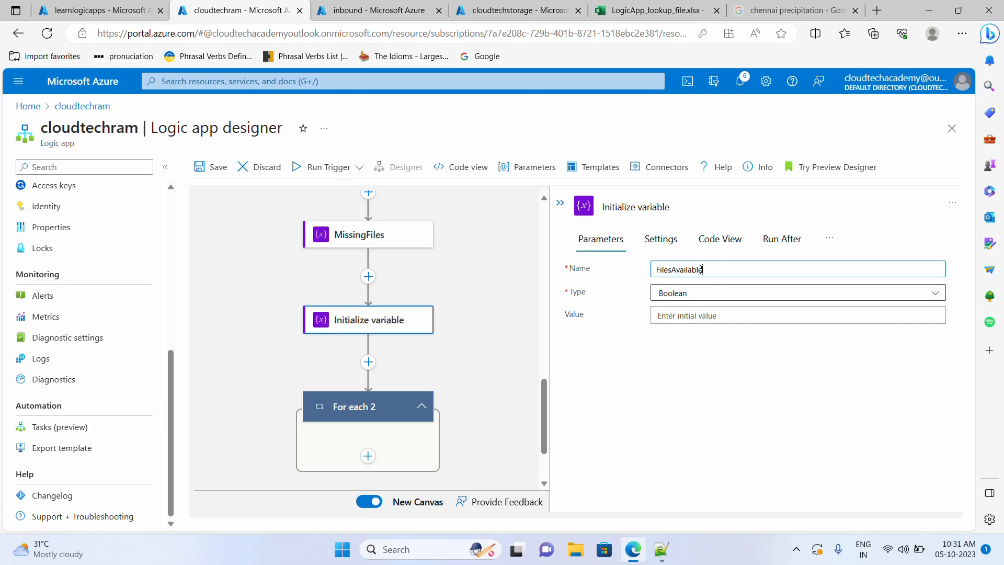
drag(701, 269, 648, 272)
key(ctrl+c)
drag(684, 216, 601, 209)
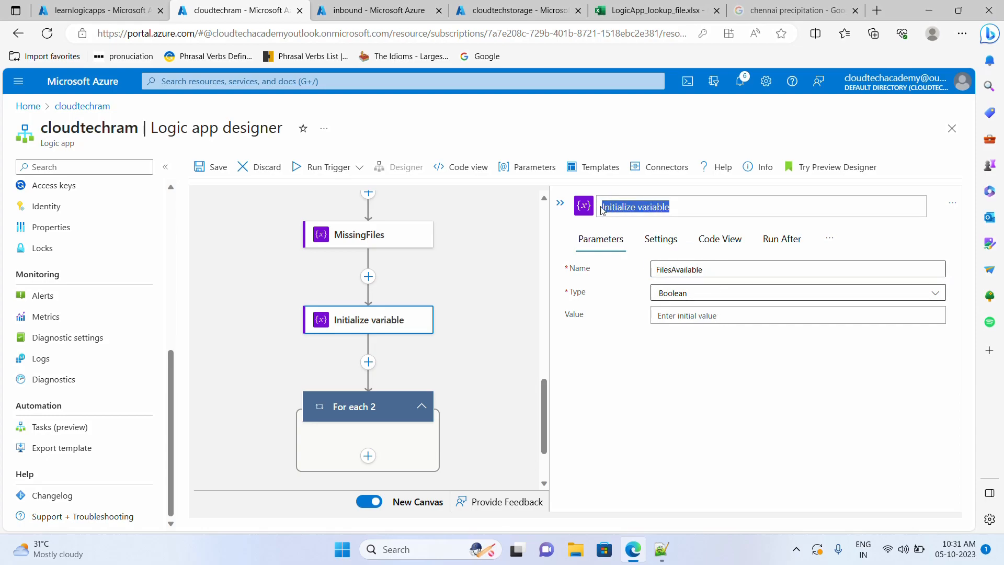
key(ctrl+v)
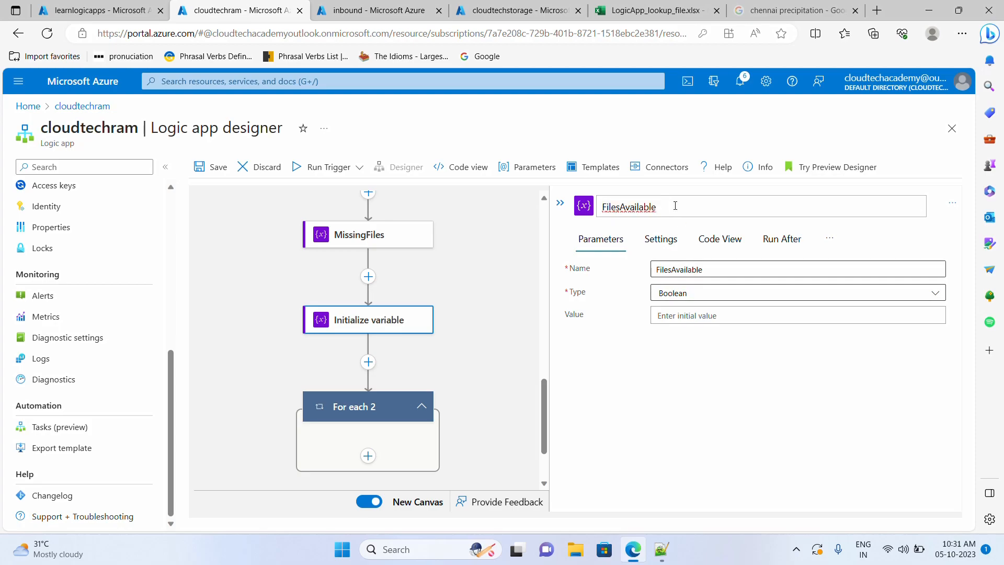
click(679, 296)
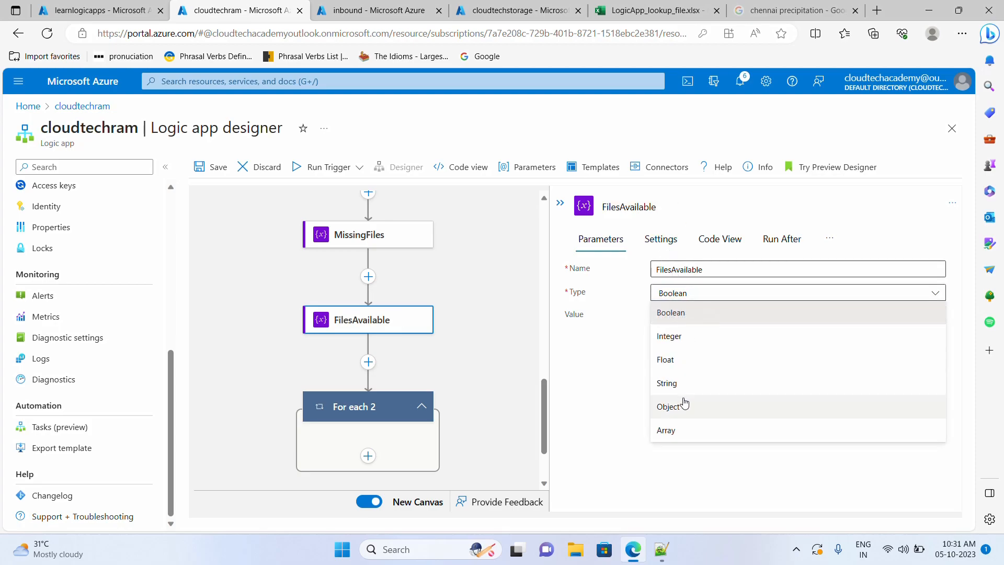
click(668, 384)
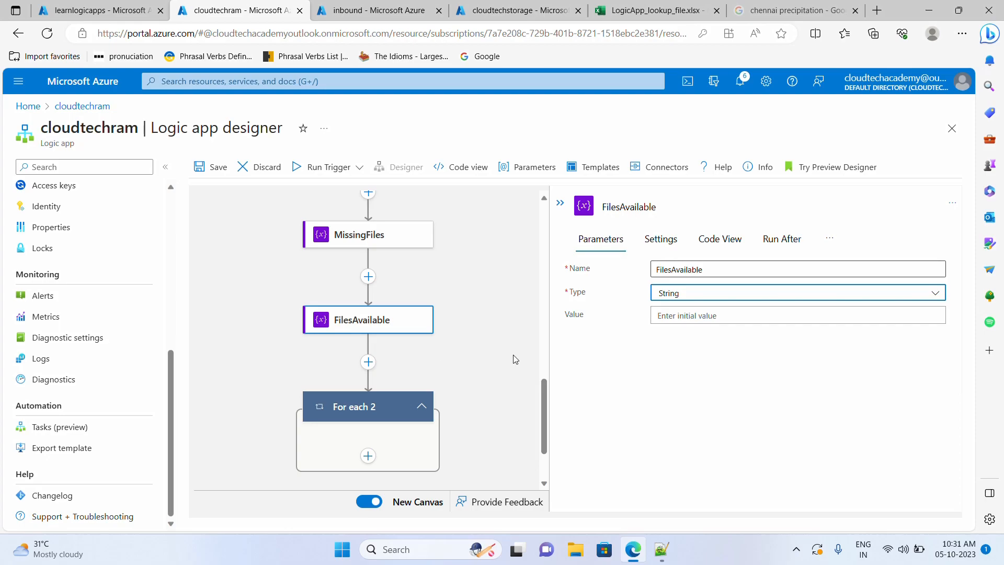
click(486, 379)
scroll(479, 377, down, 2)
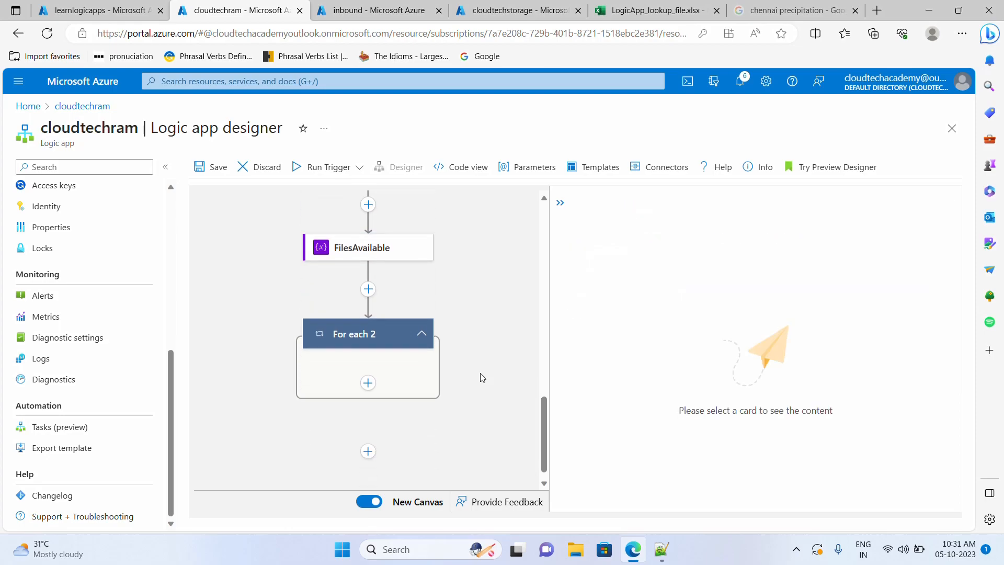
click(377, 326)
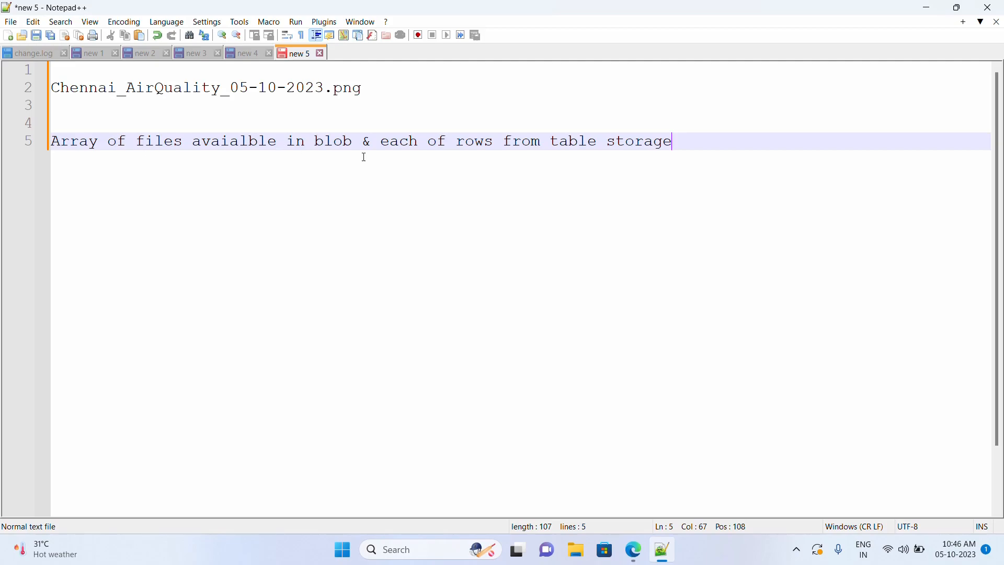
- Write 'MissingFIles' on line 7, below the blob files and table storage rows note
drag(358, 142, 74, 144)
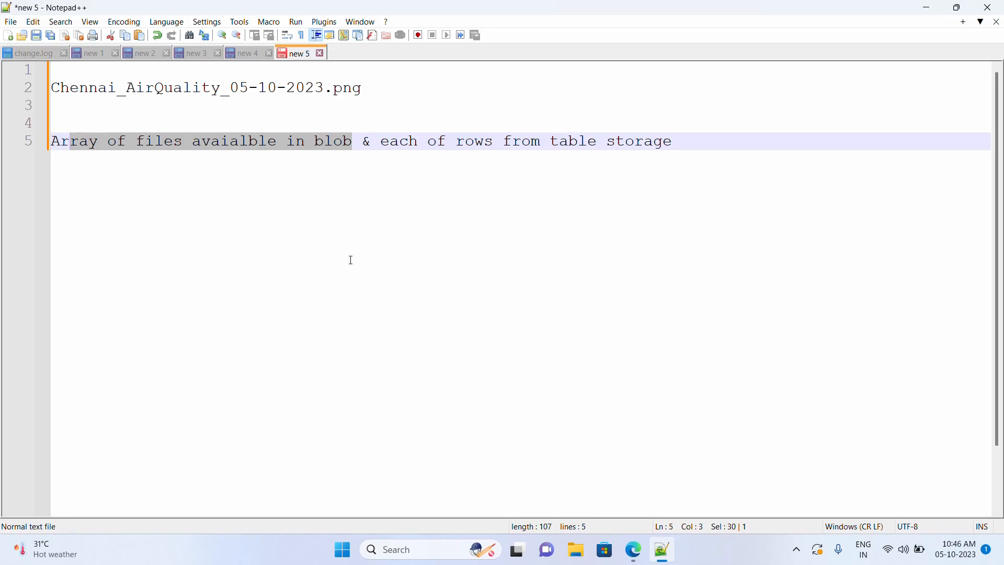
drag(674, 143, 384, 141)
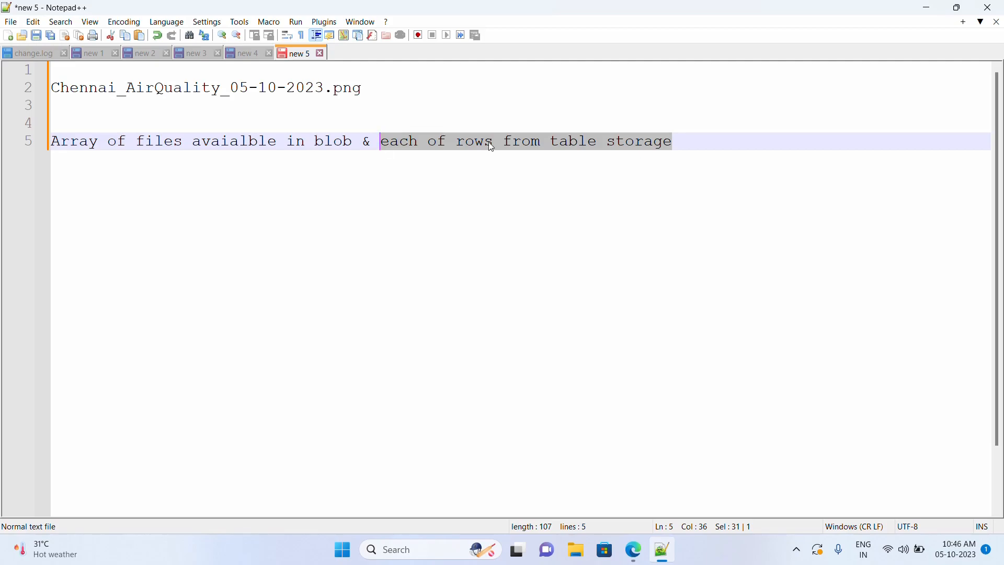
click(682, 146)
drag(674, 146, 42, 147)
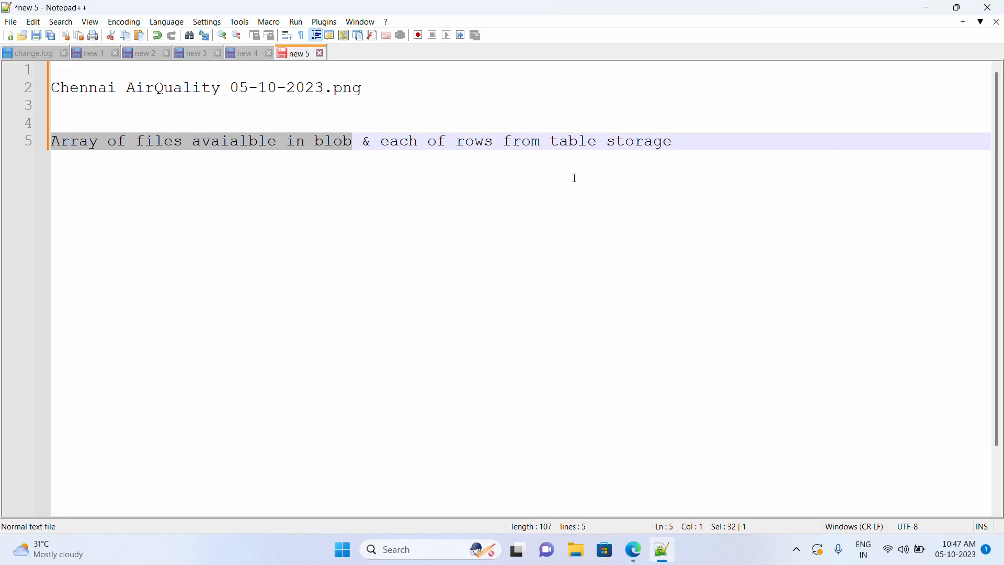
click(686, 142)
key(Return)
key(Return)
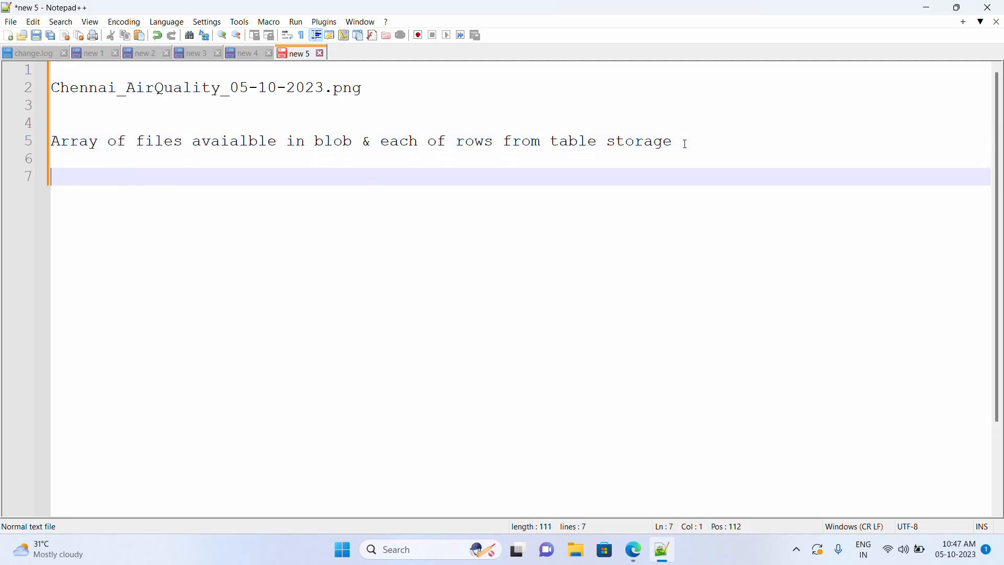
text(MissingFIles)
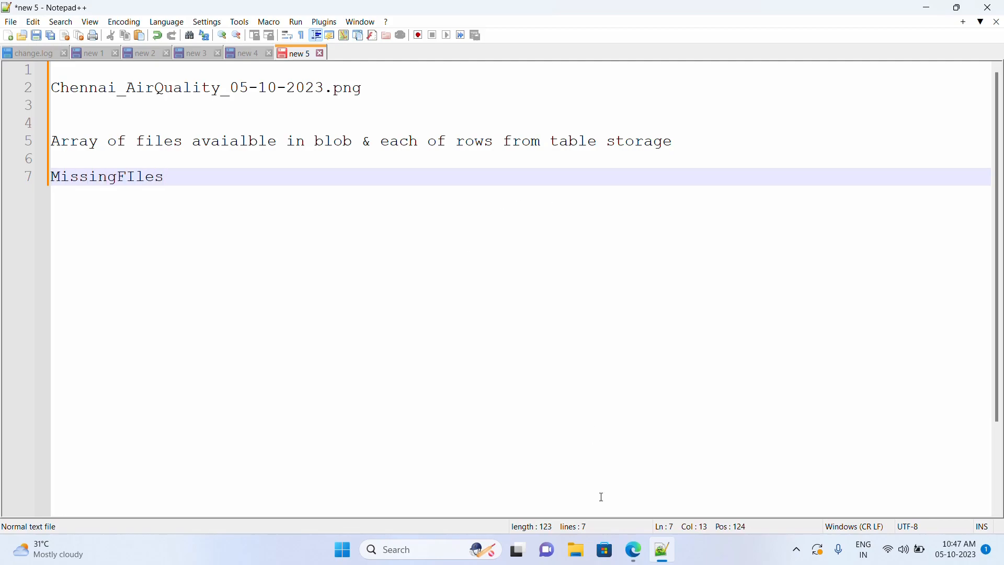
click(631, 554)
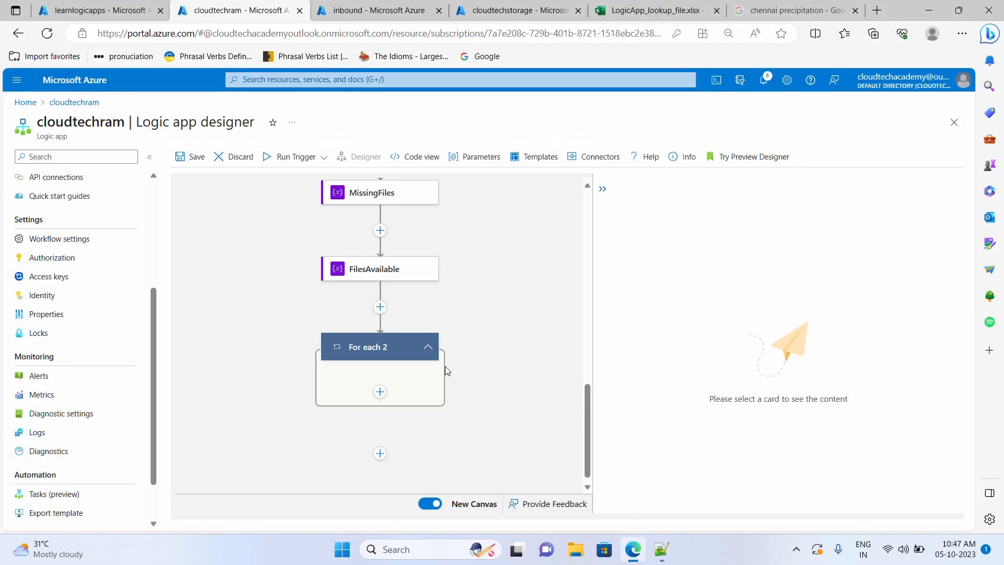
- Add a Condition inside For each 2 with BlobList_Var as its first operand
scroll(491, 362, down, 1)
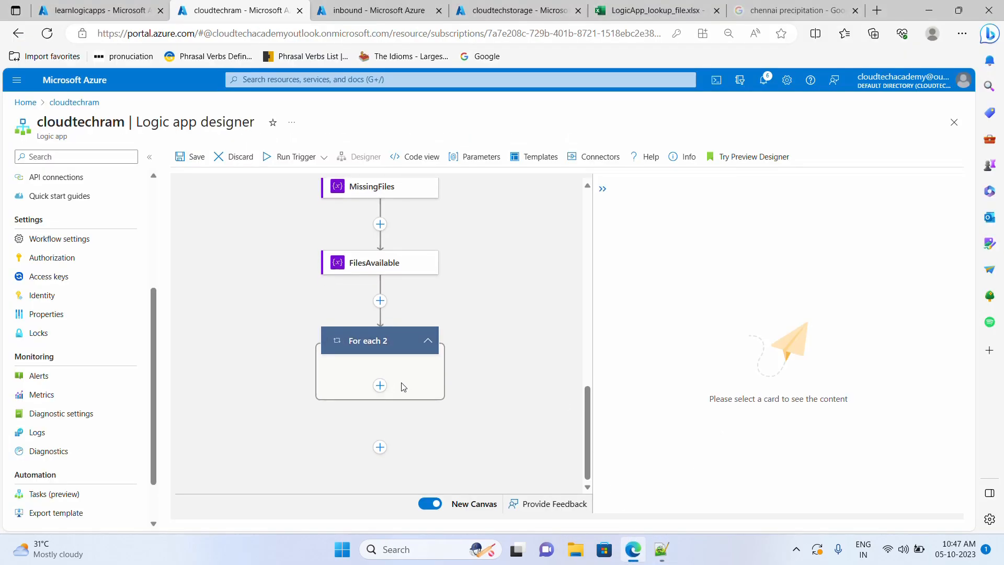
click(381, 387)
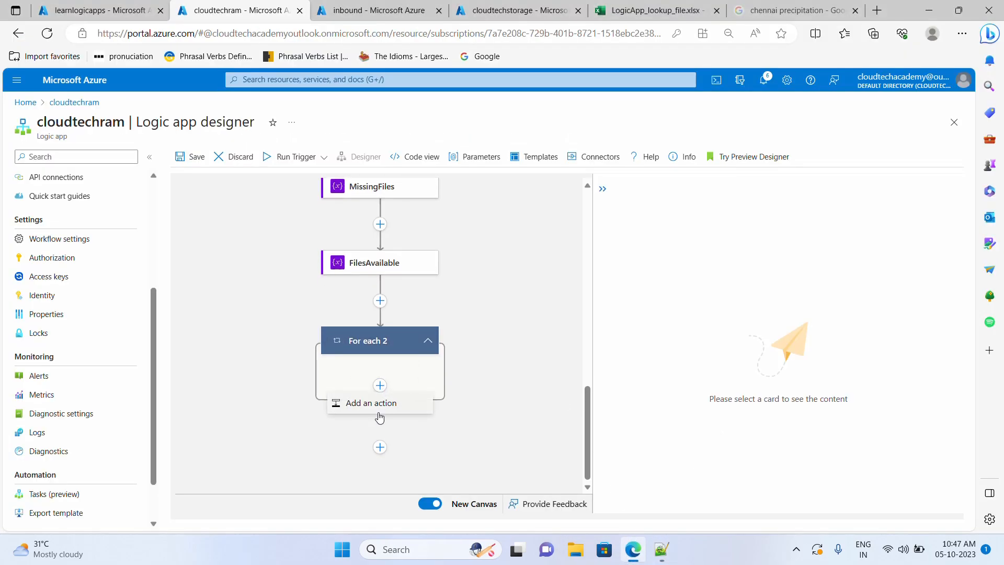
click(382, 406)
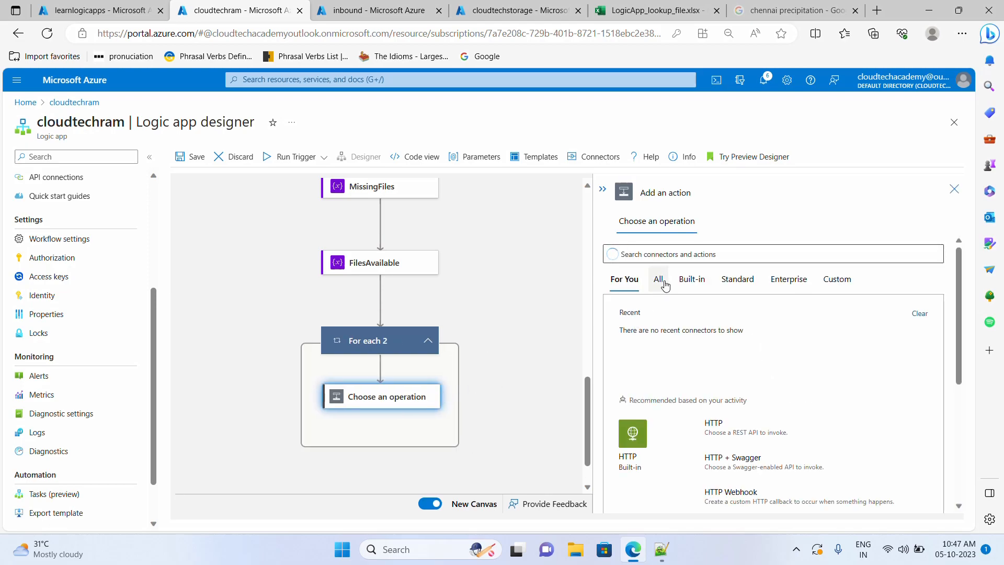
click(692, 280)
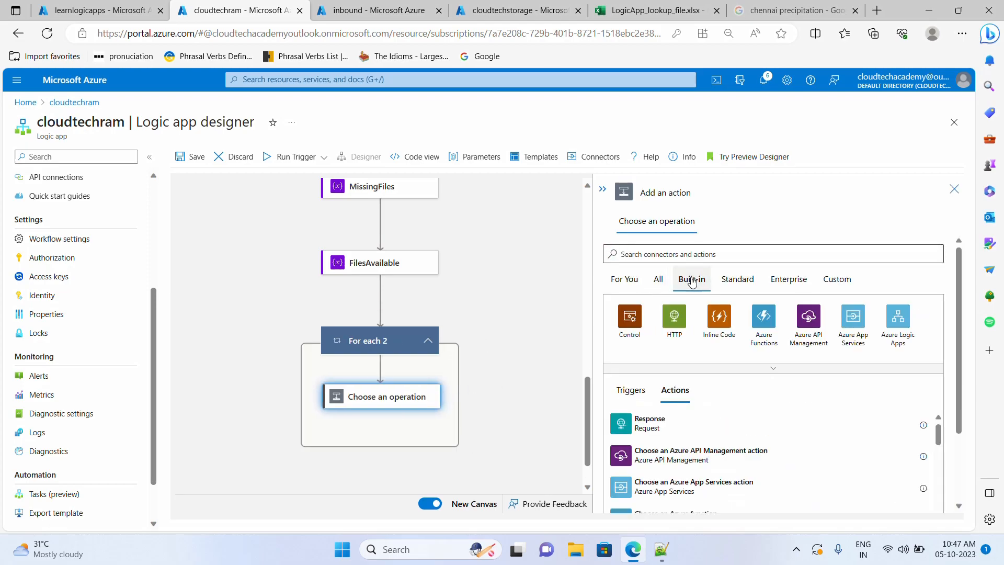
click(627, 324)
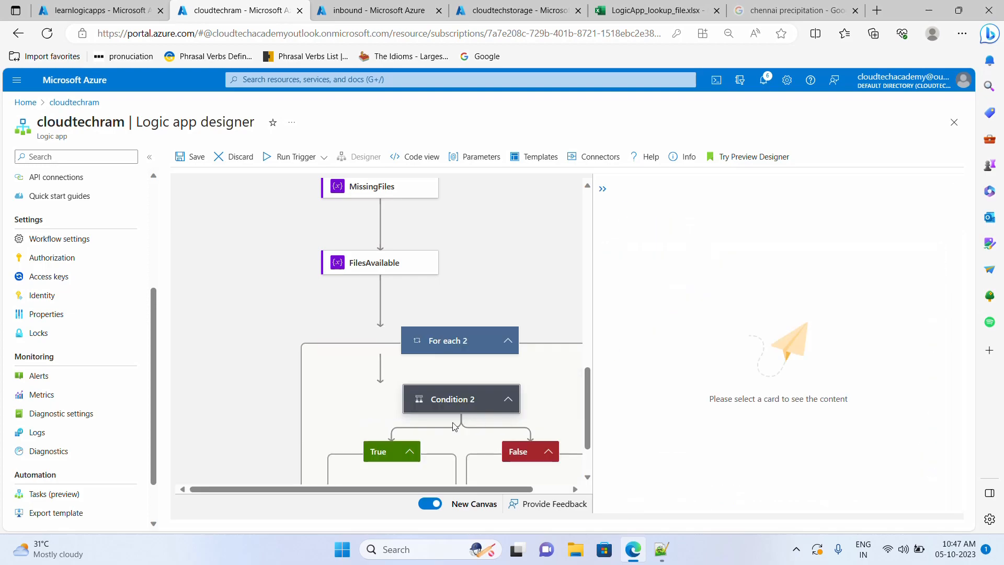
click(463, 410)
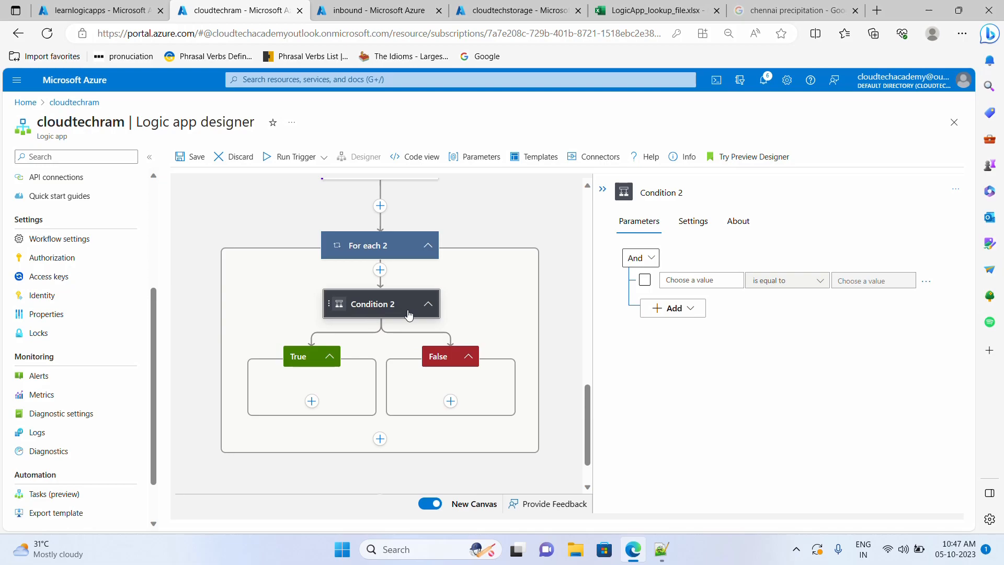
click(679, 282)
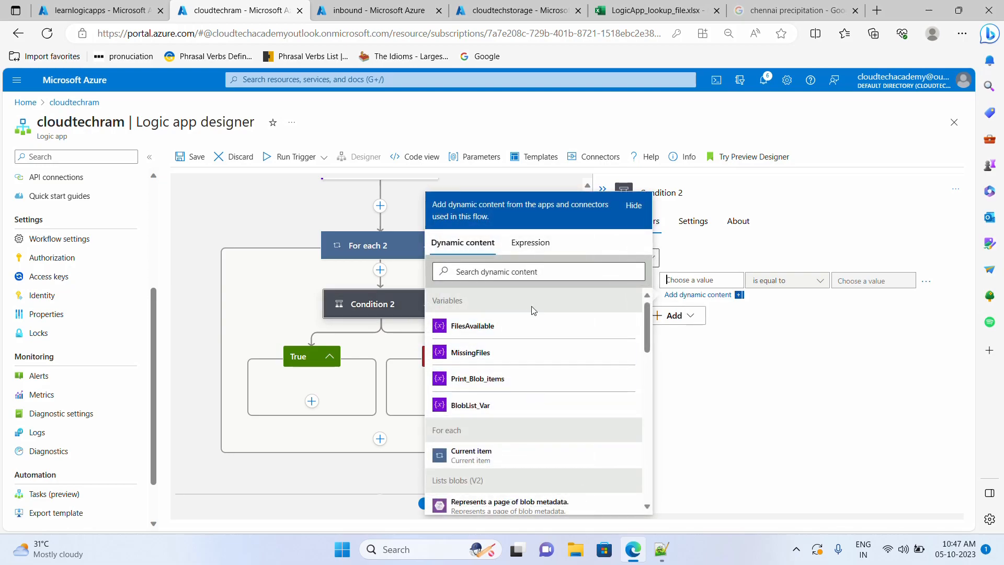
click(492, 411)
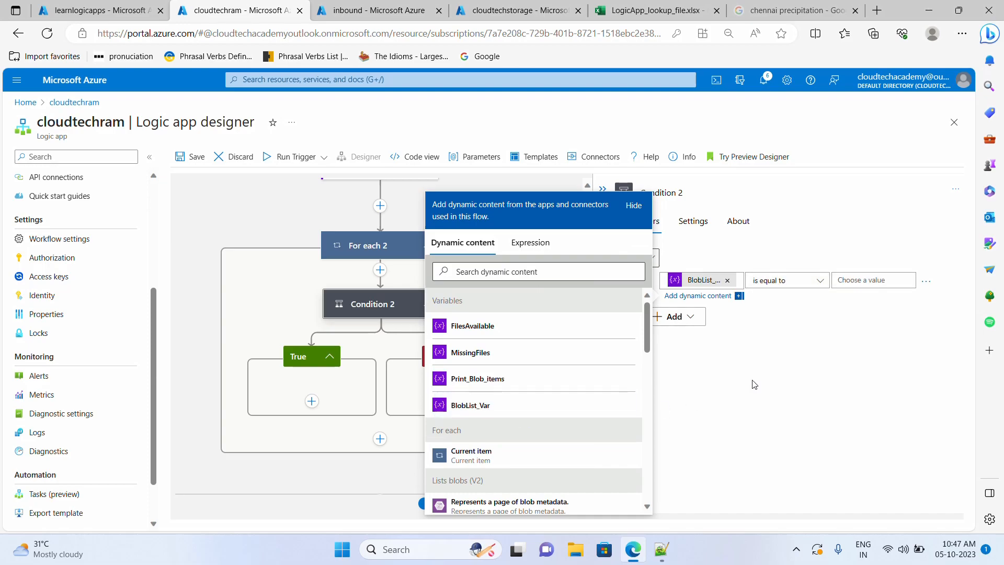
click(288, 211)
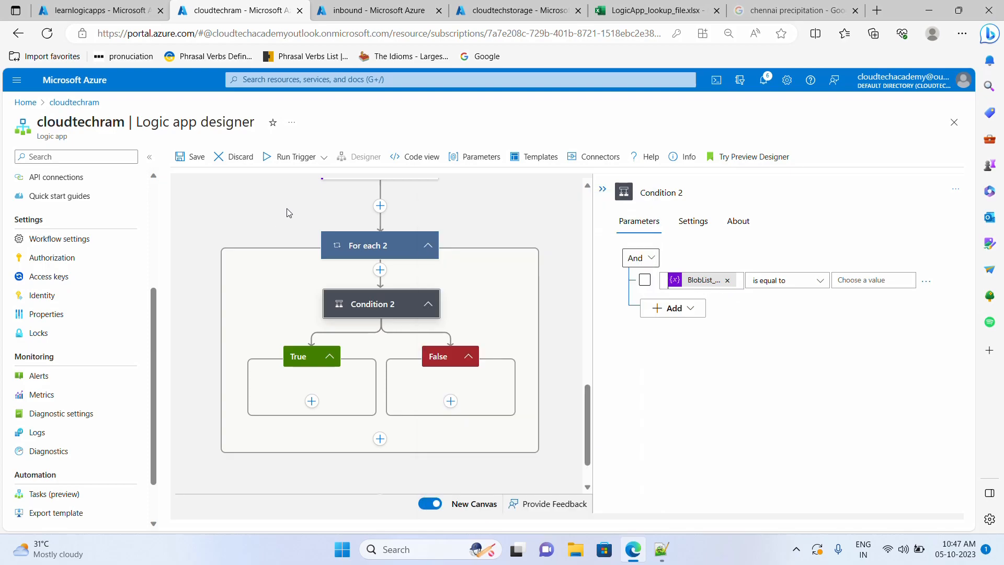
- Review the BlobList Var and Append to array variable steps above the loop
scroll(286, 217, up, 6)
scroll(332, 285, up, 8)
click(384, 318)
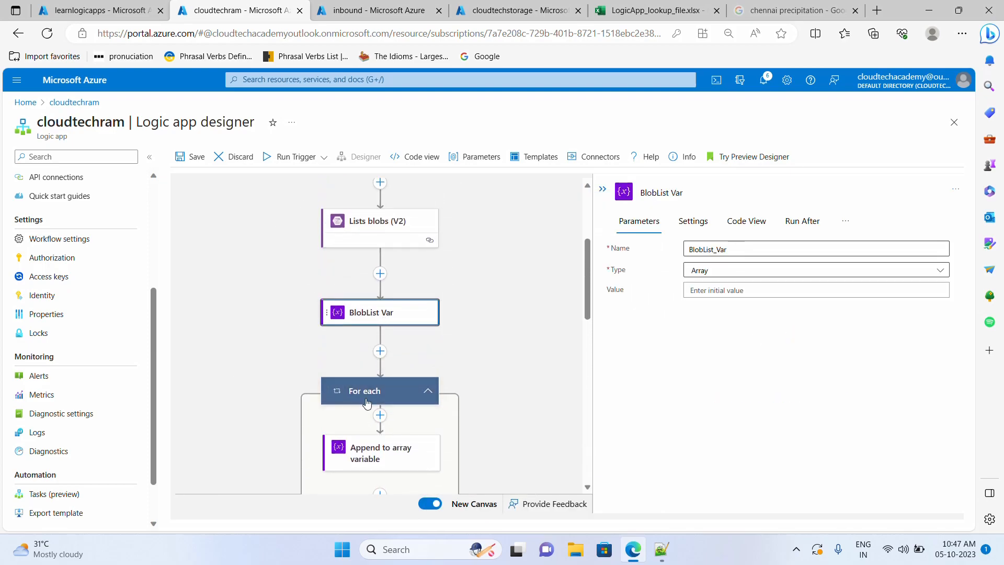
click(334, 445)
click(228, 368)
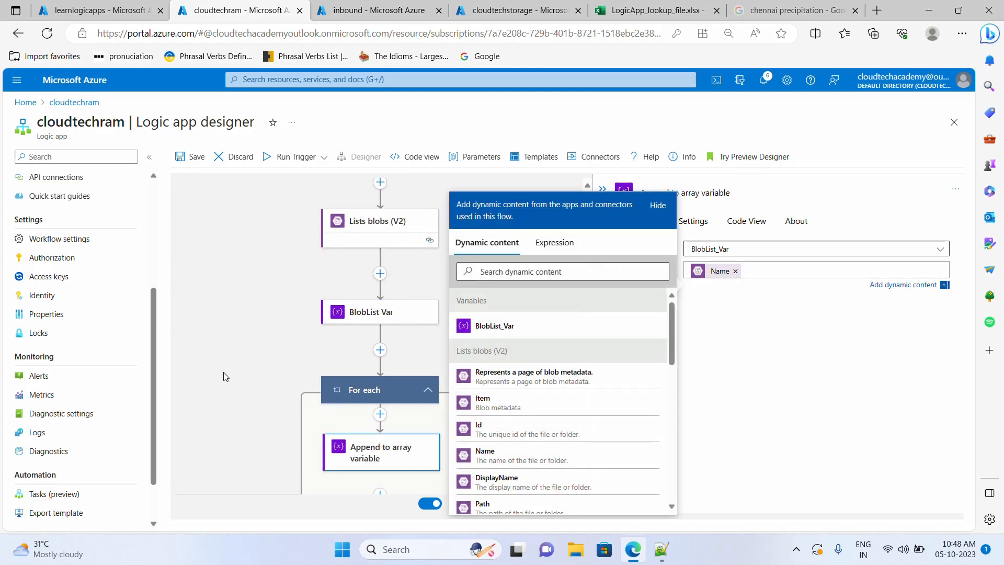
scroll(378, 380, down, 3)
scroll(379, 381, down, 6)
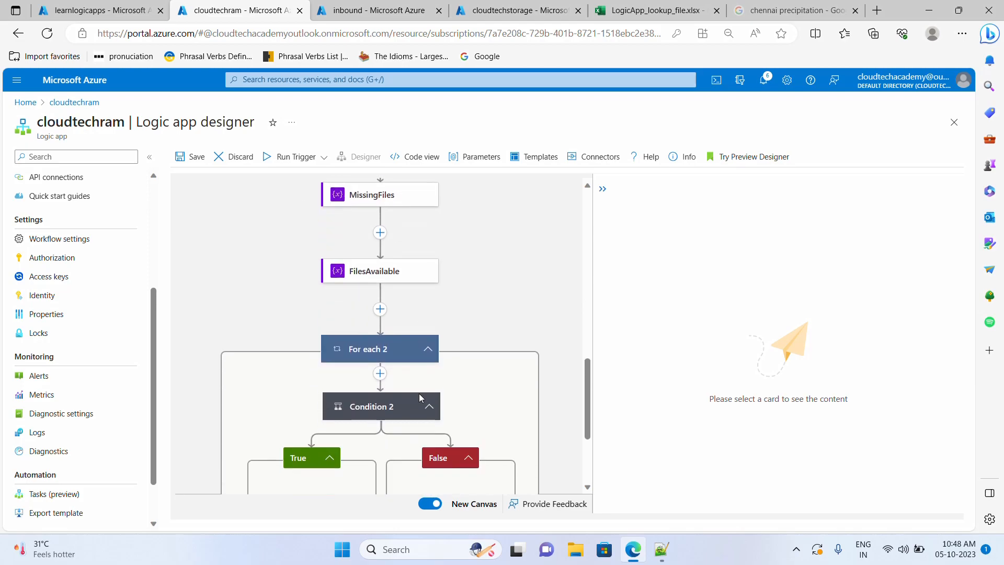
- Change Condition 2's comparison operator to 'contains'
click(387, 363)
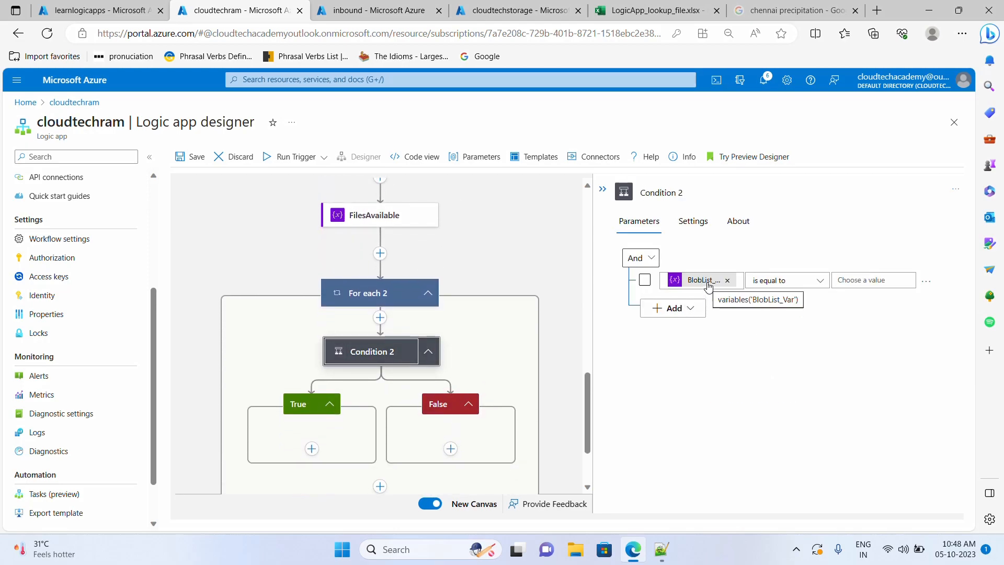
click(795, 280)
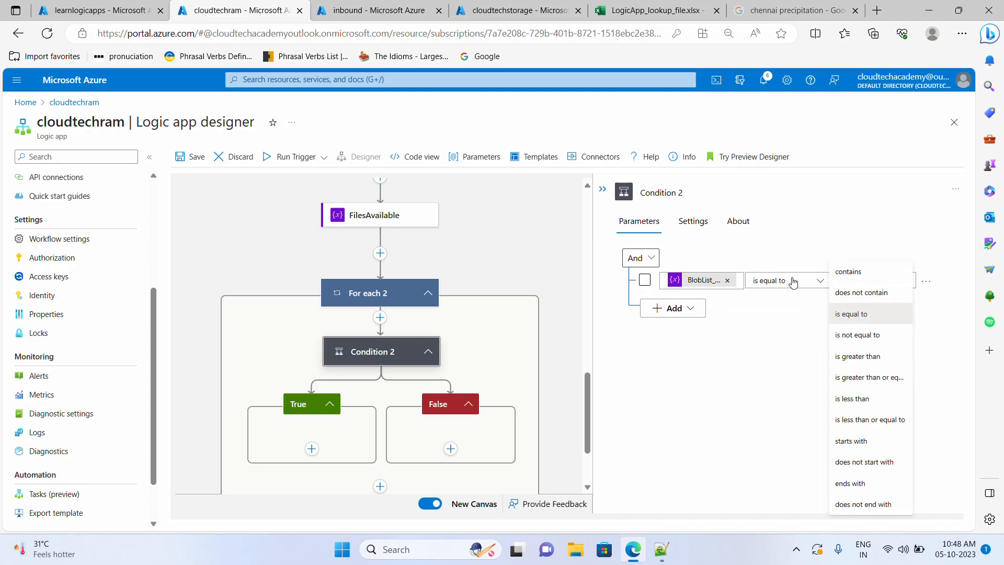
click(846, 272)
click(853, 282)
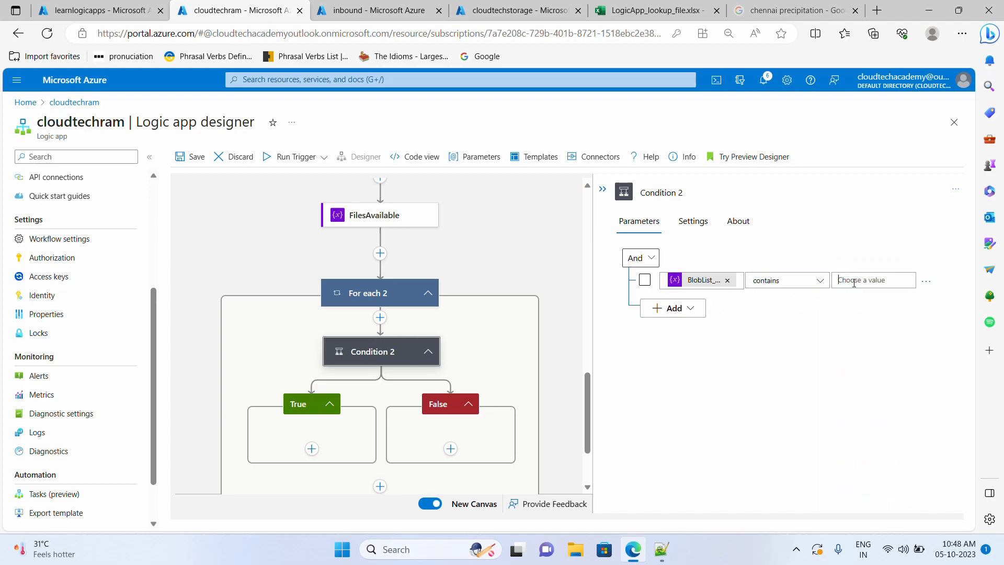
click(892, 382)
click(515, 10)
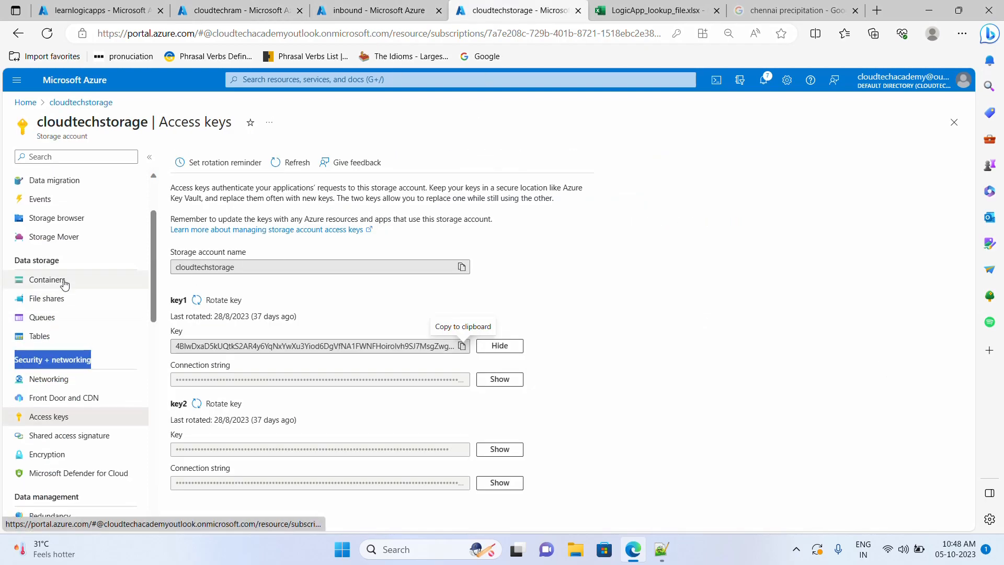
- Browse the storage account's Tables and view the six FileMapping entities
click(65, 309)
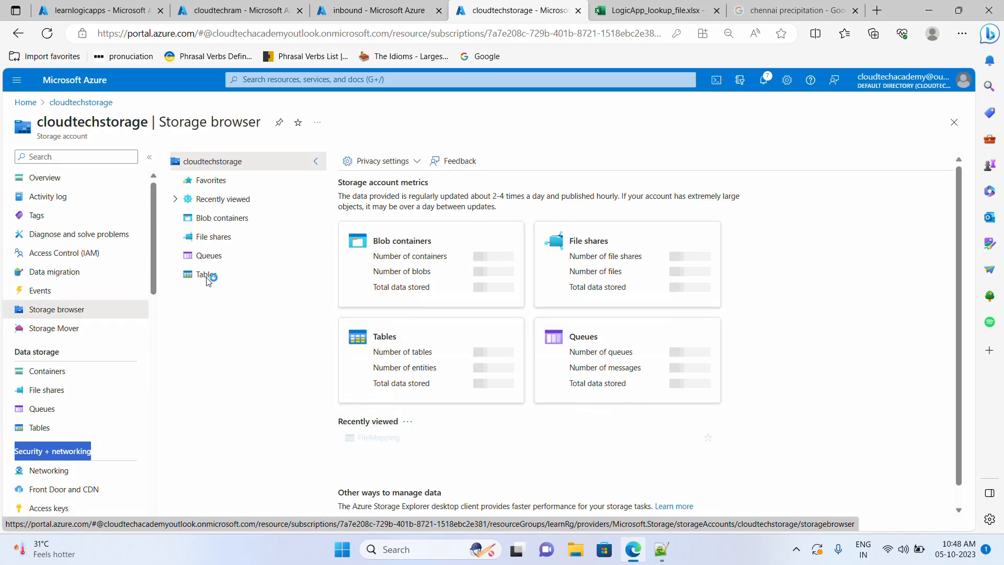
click(206, 274)
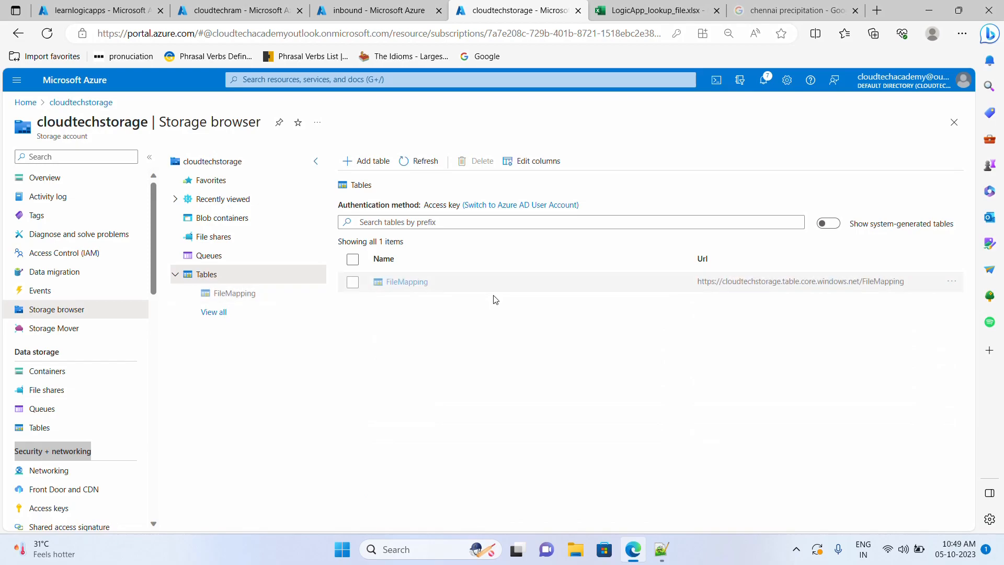
click(403, 283)
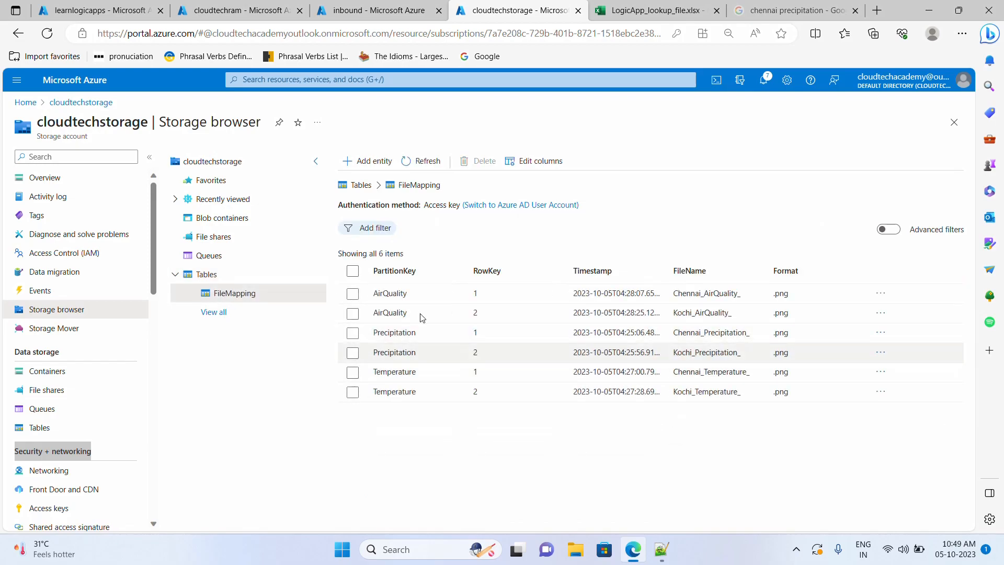
drag(674, 294, 772, 296)
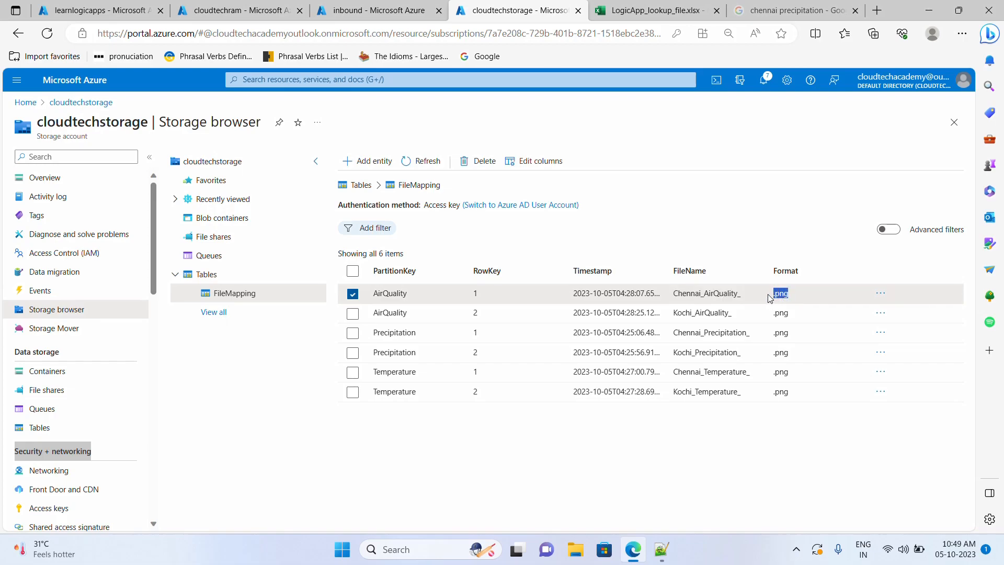
click(669, 547)
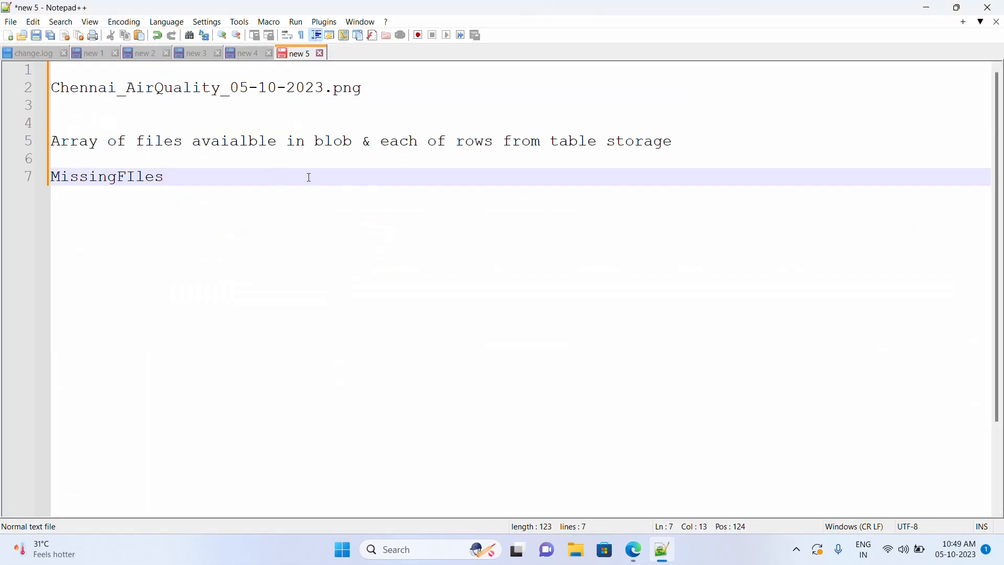
- Move the example filename Chennai_AirQuality_05-10-2023.png from line 2 to line 10
drag(368, 89, 12, 93)
key(ctrl+c)
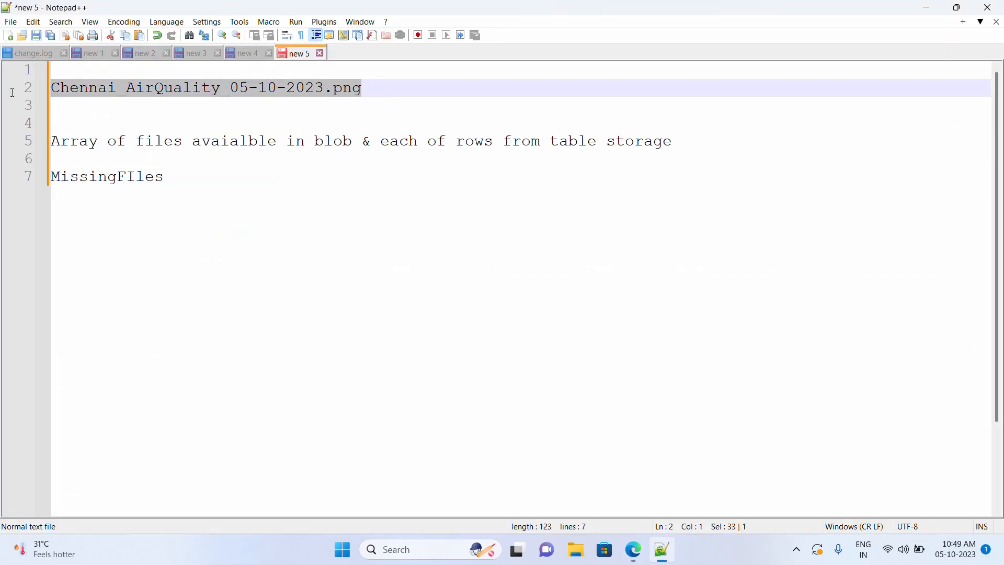
key(BackSpace)
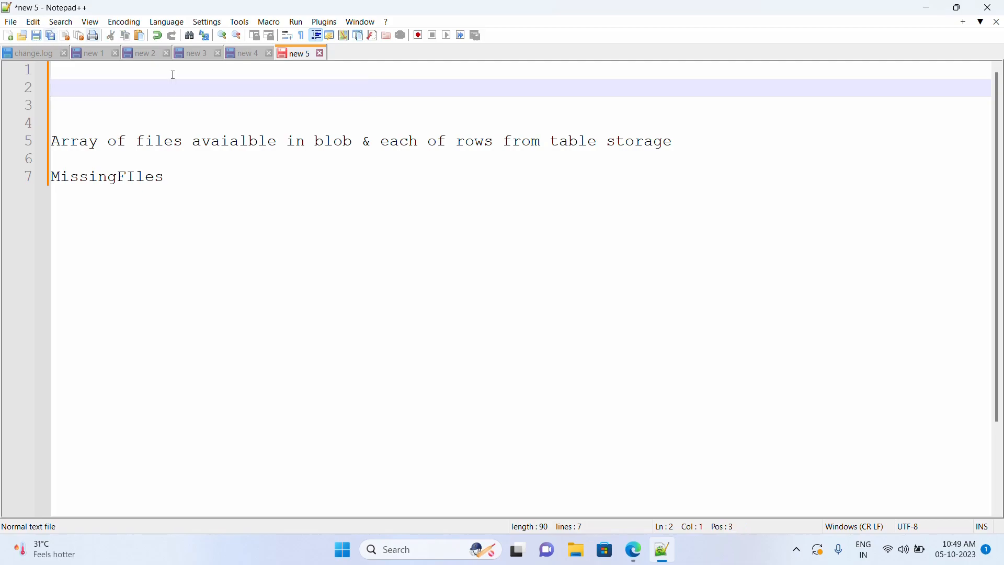
click(183, 185)
key(Return)
key(Return)
key(Return)
key(ctrl+v)
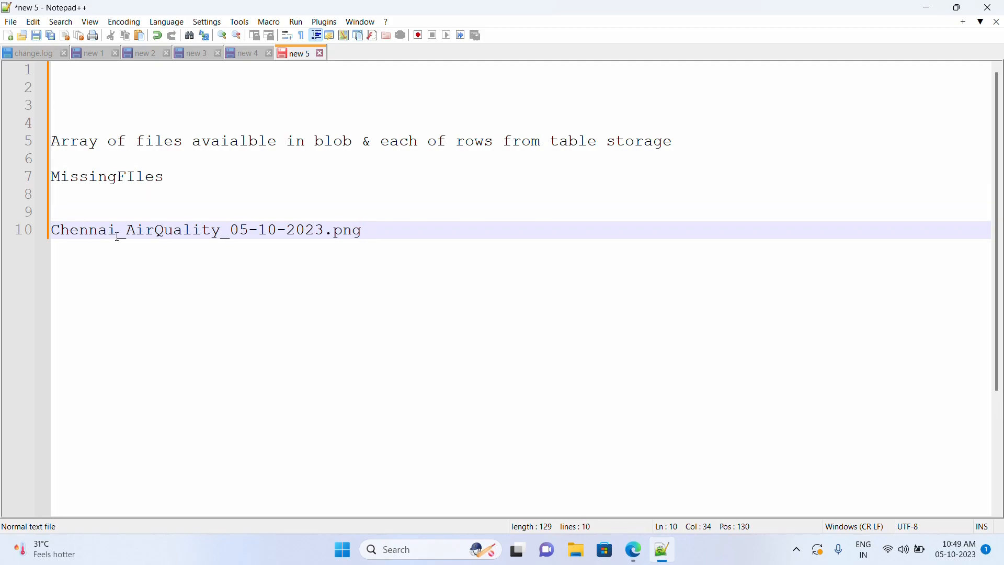
- Highlight the filename's city, AirQuality, date and png parts, then add blank lines beneath
drag(117, 235, 51, 233)
drag(222, 233, 126, 232)
drag(325, 233, 164, 233)
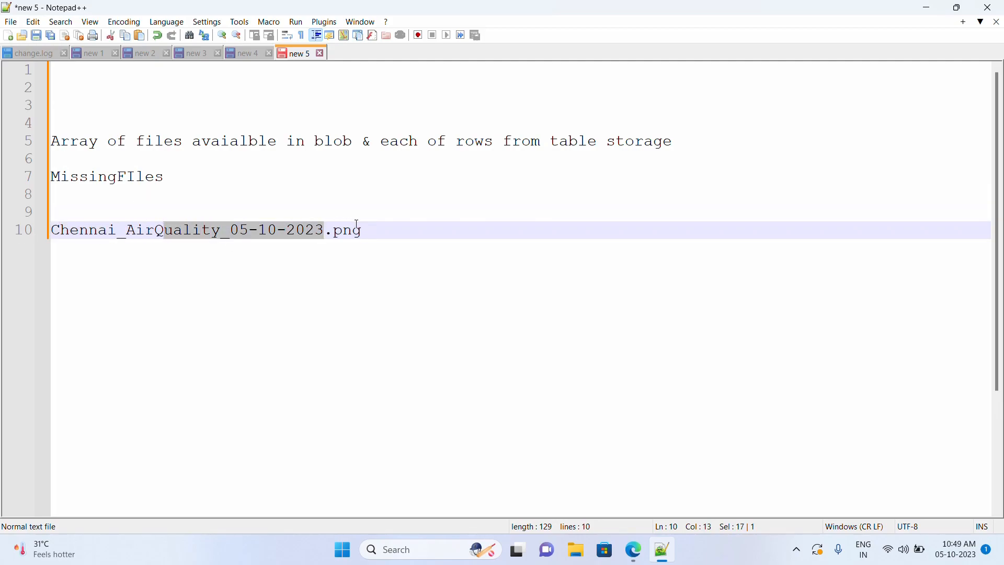
drag(362, 230, 333, 230)
drag(121, 233, 51, 233)
drag(218, 233, 146, 232)
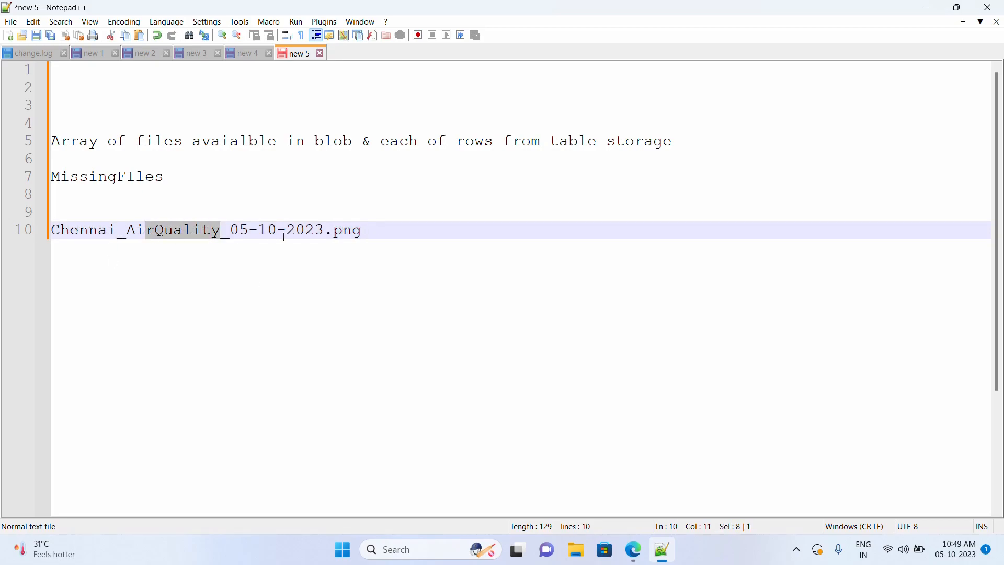
drag(321, 232, 233, 231)
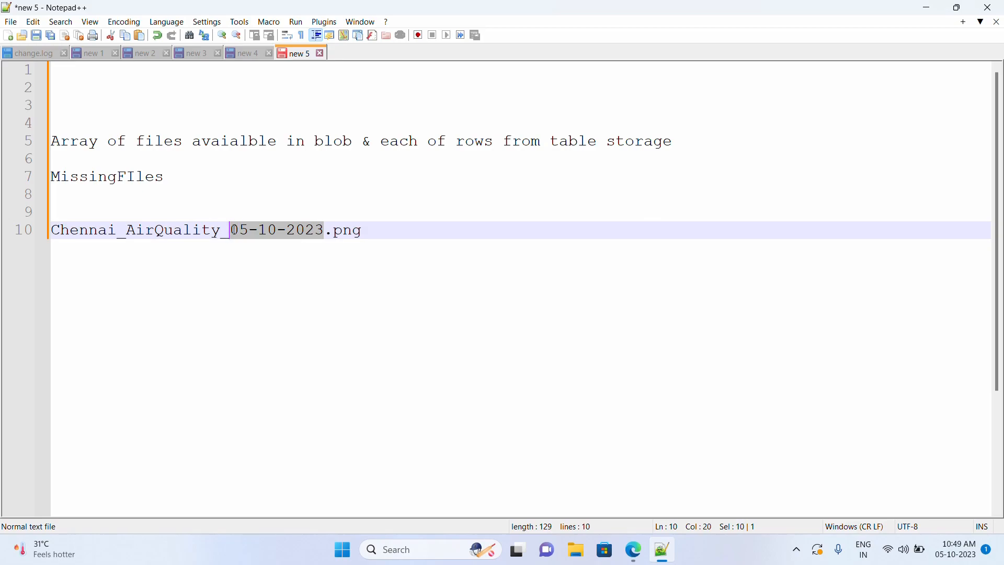
drag(368, 237, 25, 232)
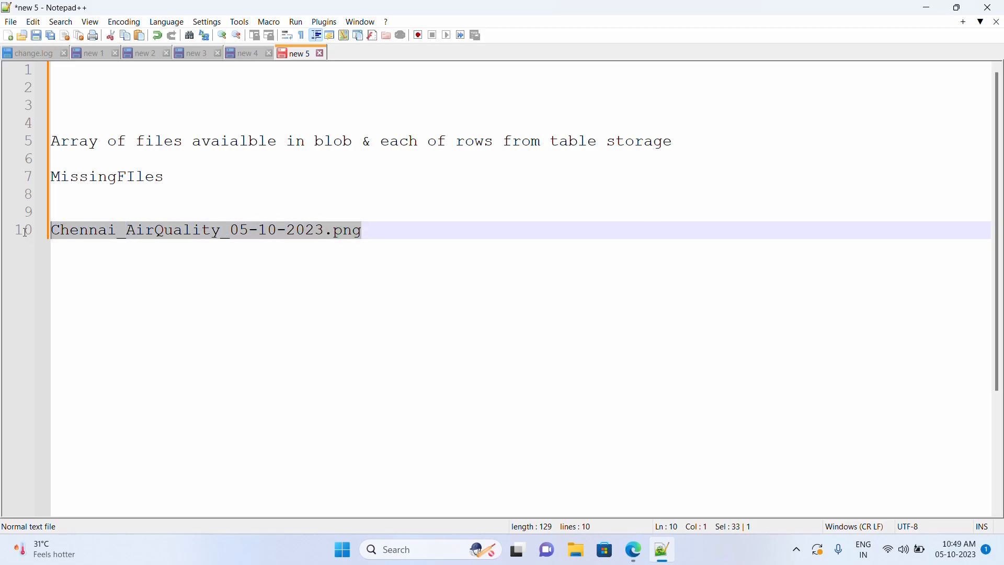
click(383, 236)
key(Return)
key(Return)
key(Return)
- Set Condition 2's comparison value to For each 2's Current item
mouse_move(637, 559)
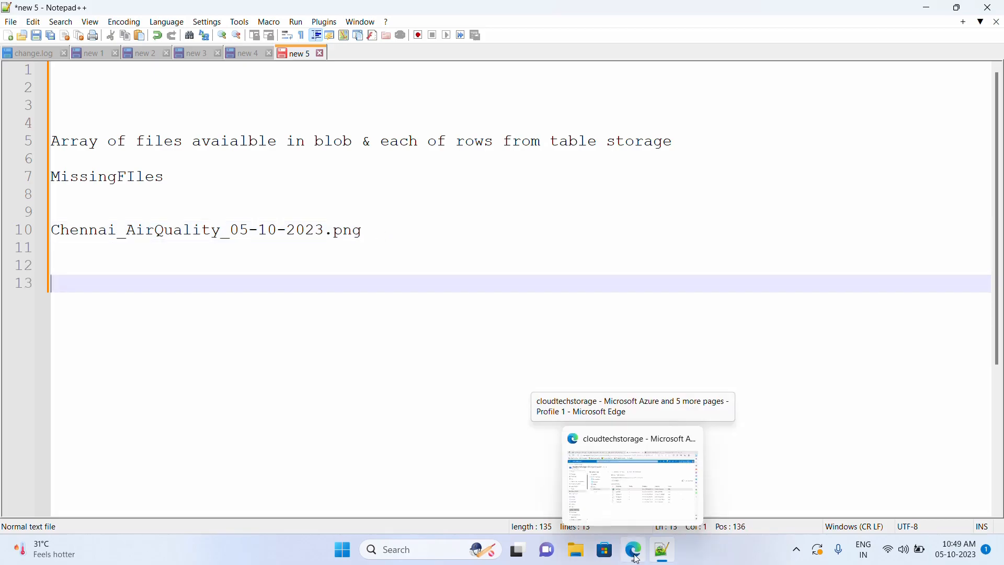
click(636, 558)
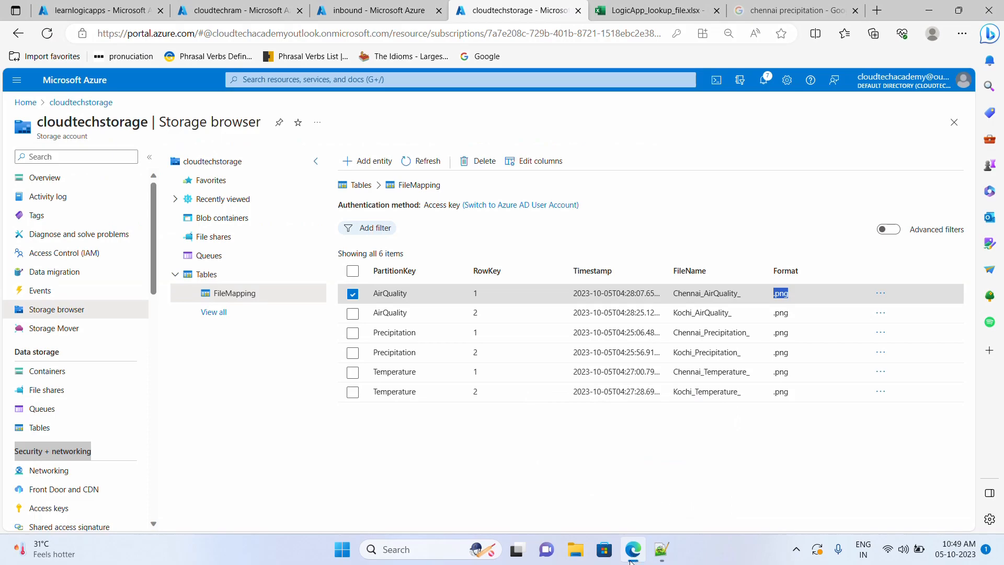
click(240, 10)
click(858, 280)
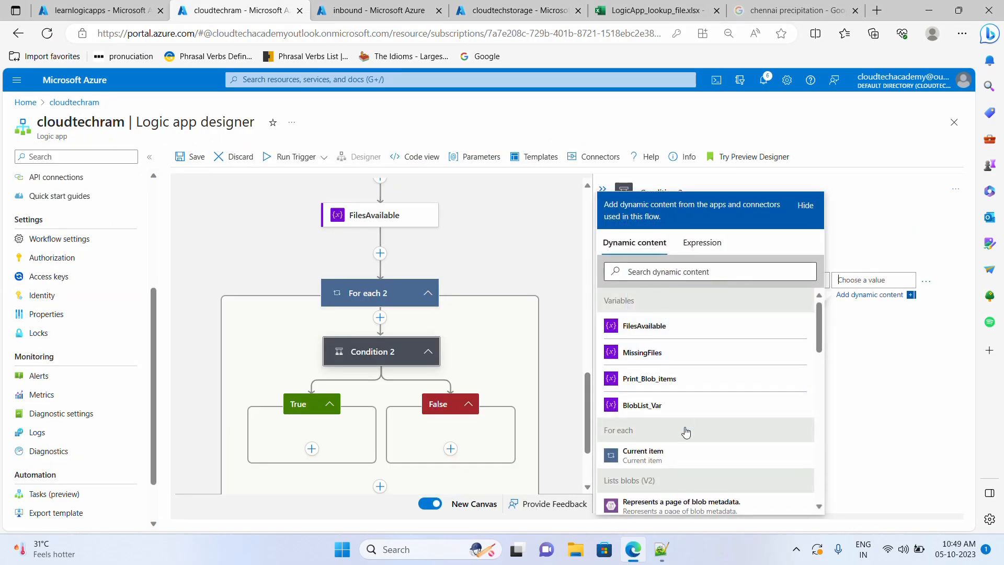
scroll(706, 423, down, 10)
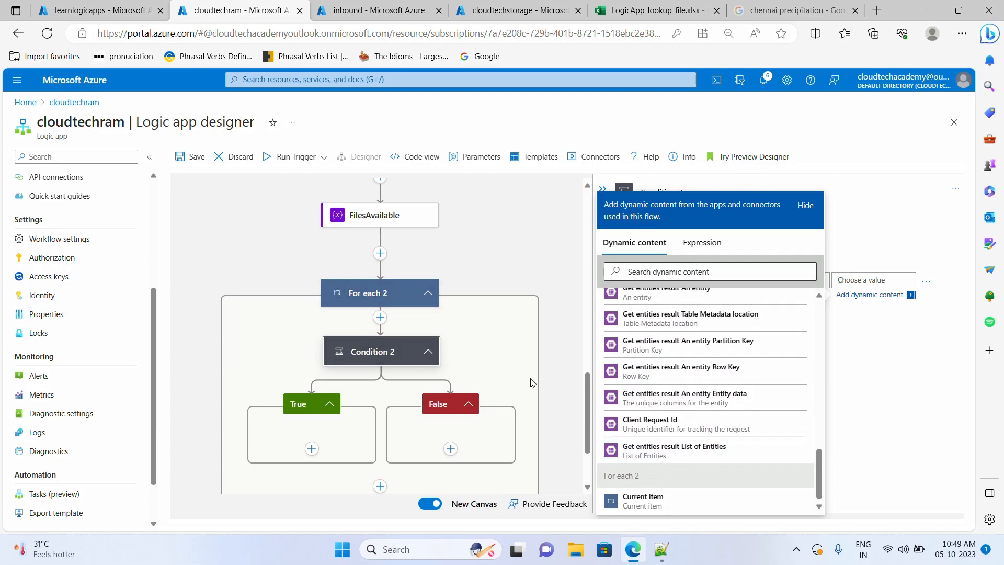
click(642, 506)
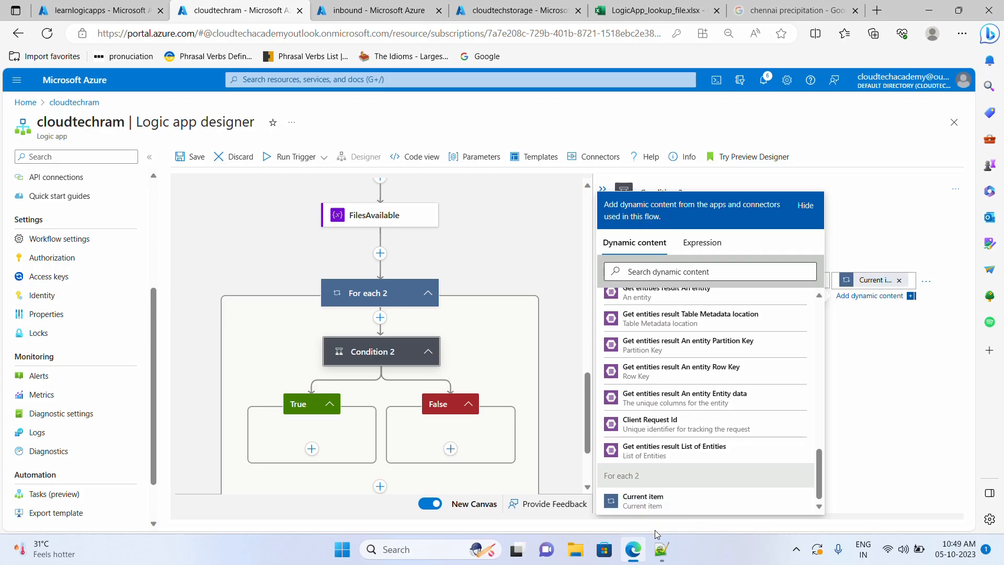
- Check the first entity's JSON in Notepad++, then copy Condition 2's Current item value
click(662, 549)
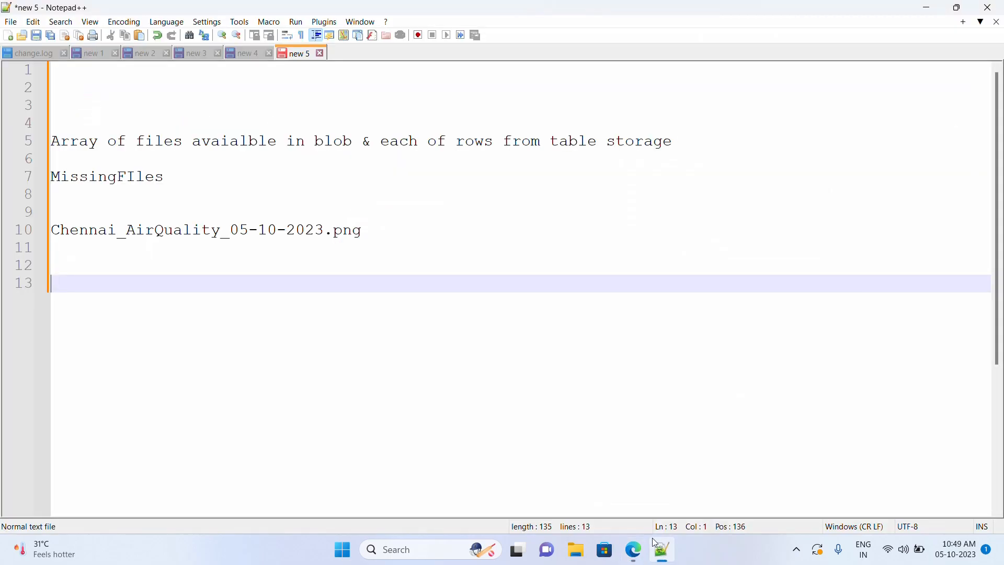
click(201, 55)
drag(75, 85, 80, 213)
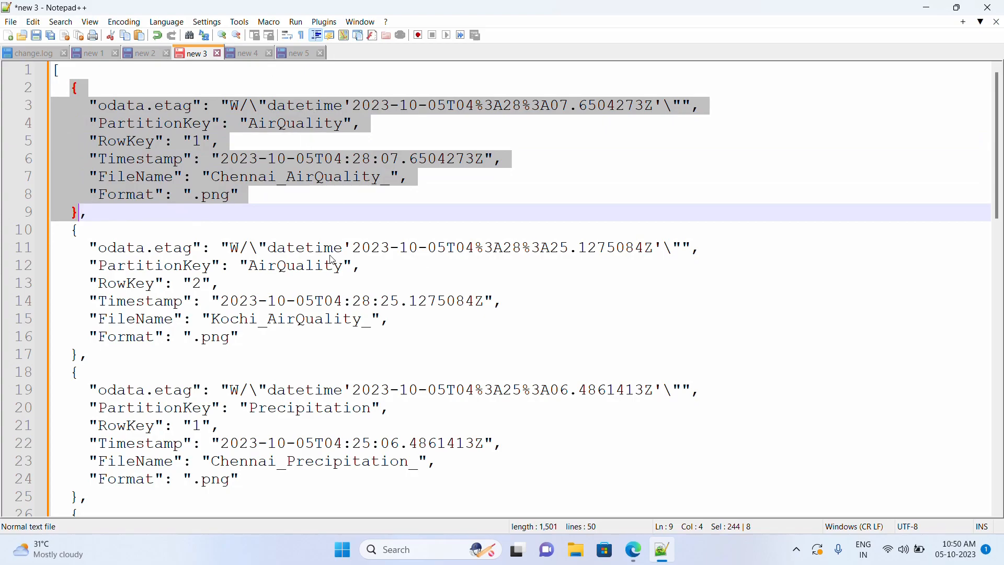
click(633, 549)
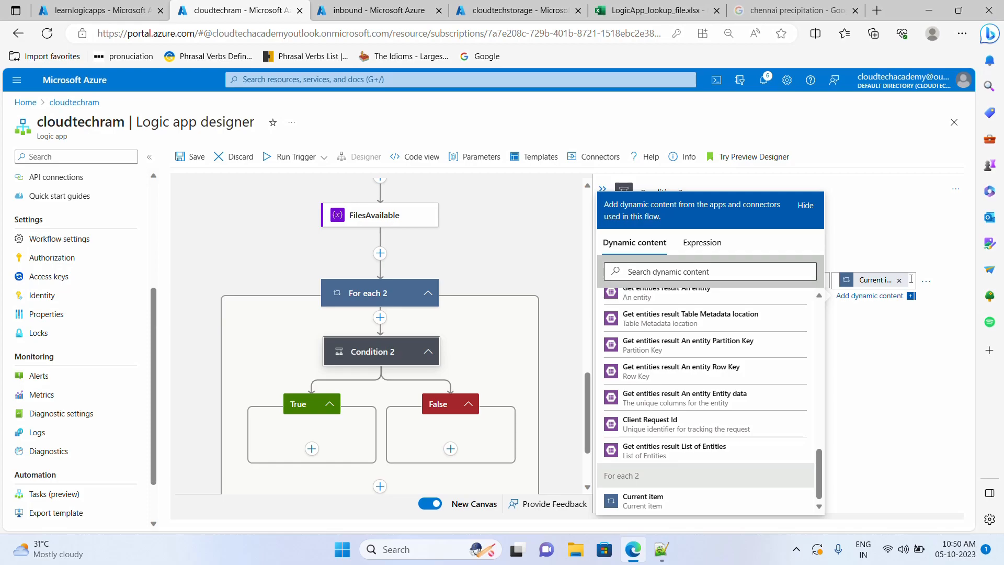
click(882, 303)
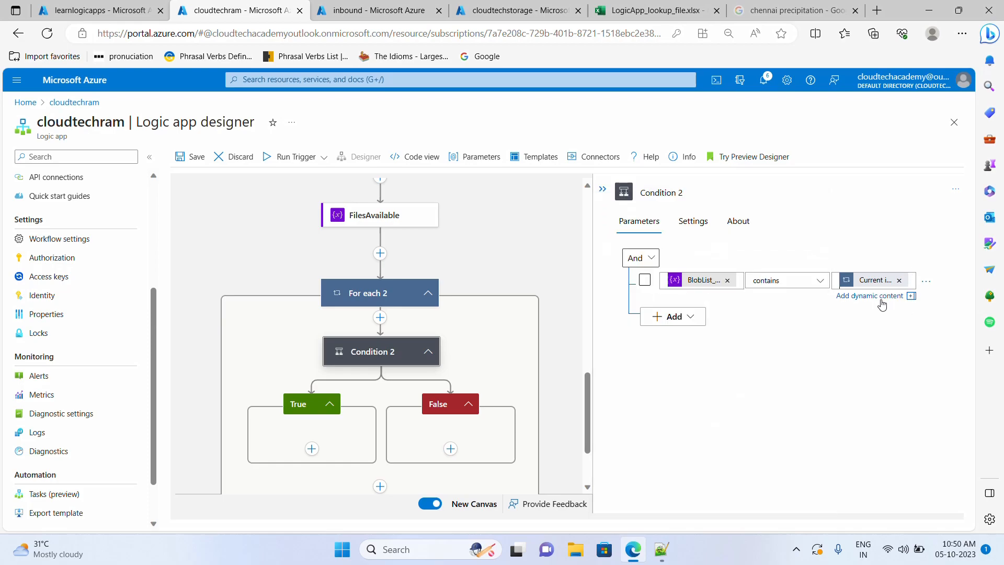
click(882, 302)
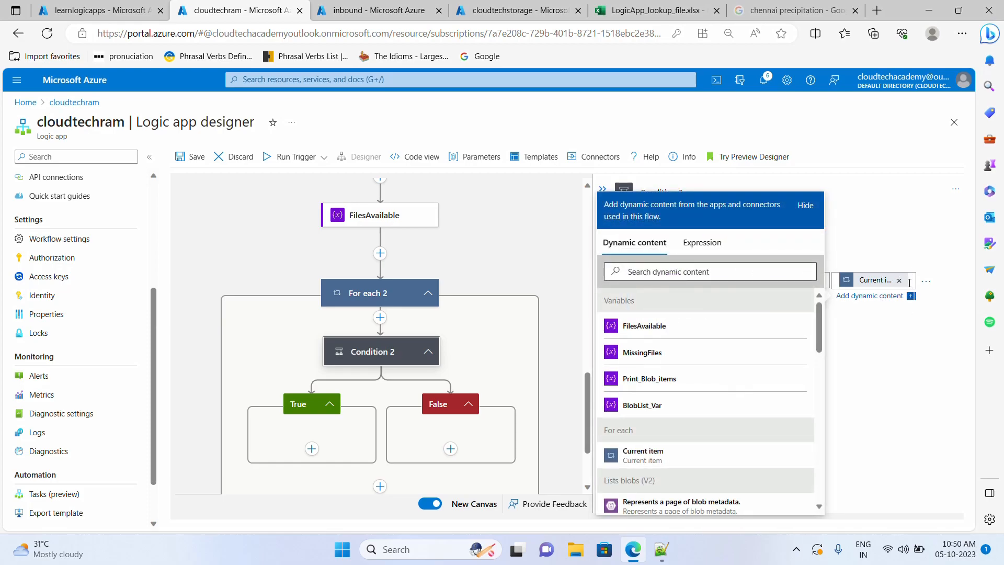
key(ctrl+a)
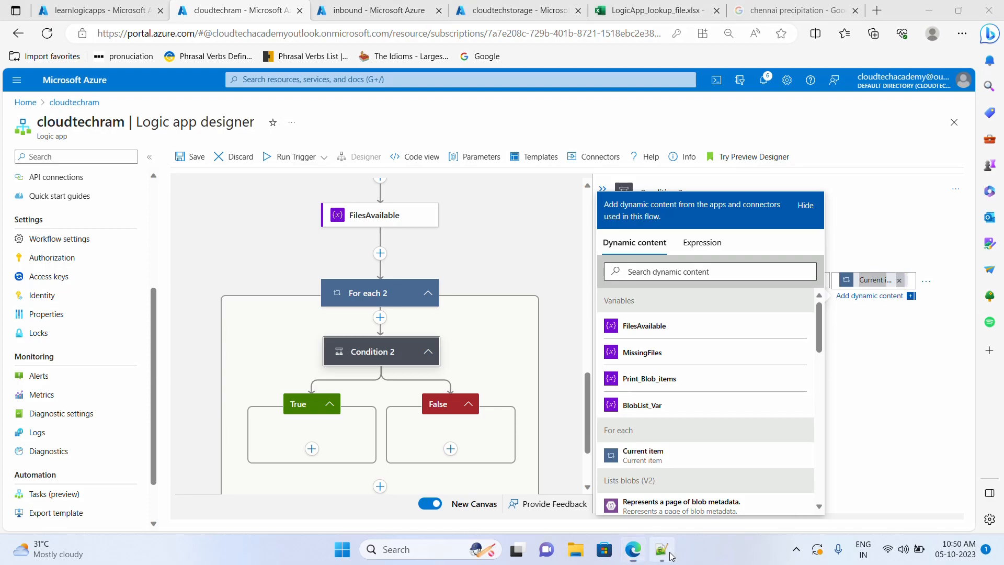
key(alt+Tab)
- Paste the items('For_each_2') expression onto line 13 without its leading @
click(293, 53)
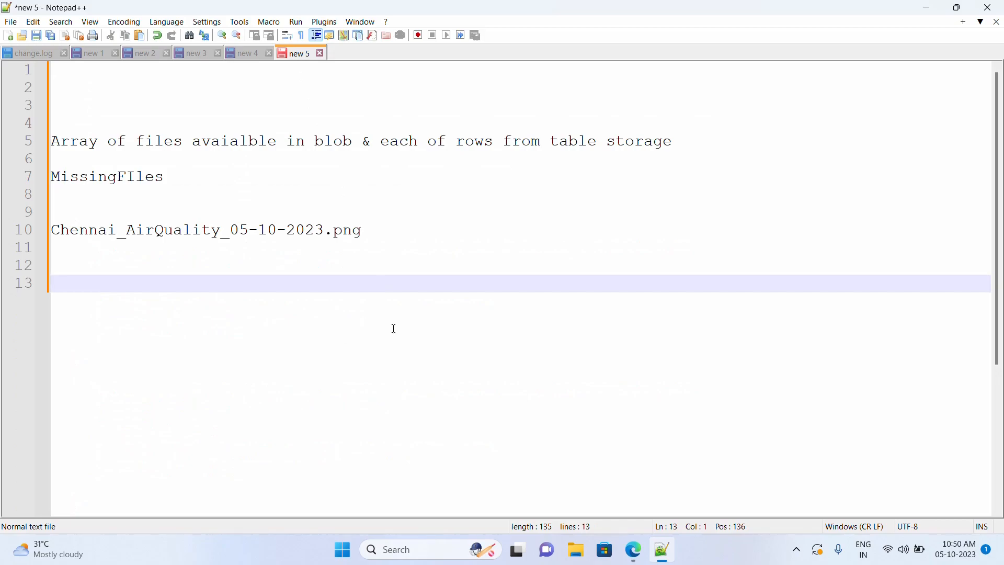
text(@items('For_each_2'))
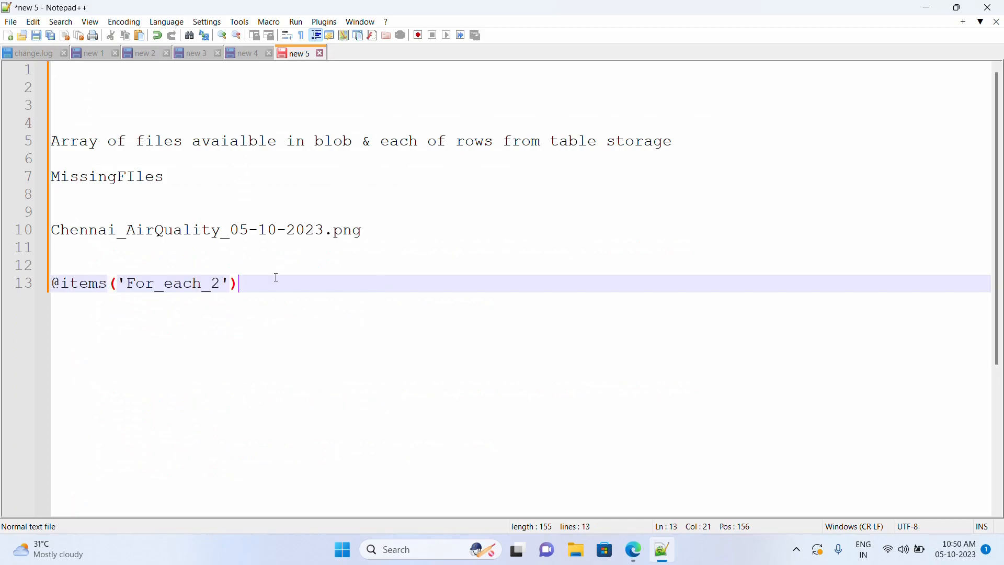
click(61, 285)
key(BackSpace)
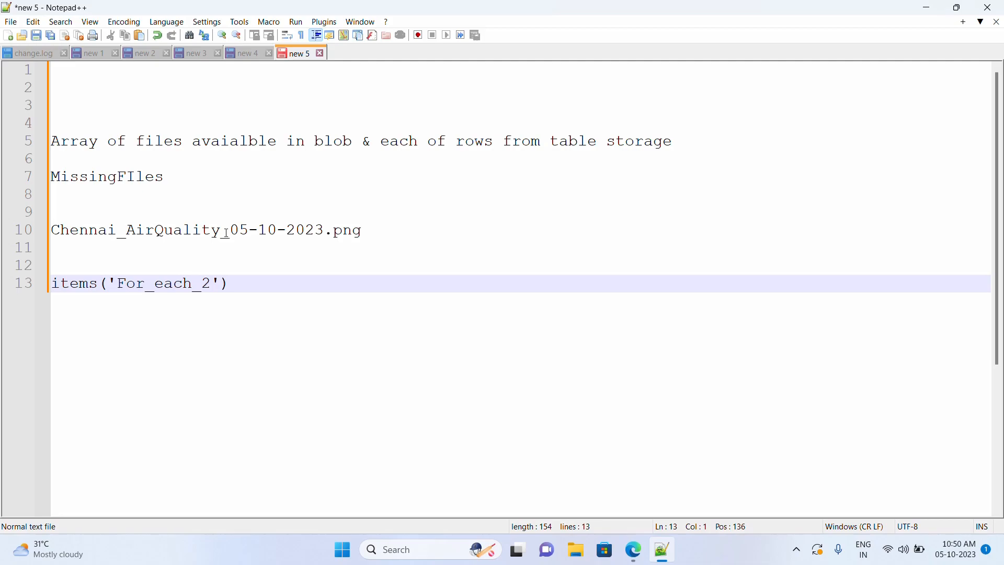
- Write the plan 'Filename +dateformat+ fileformat' on line 11
drag(223, 231, 51, 231)
click(98, 256)
text(FIle)
key(BackSpace)
key(BackSpace)
key(BackSpace)
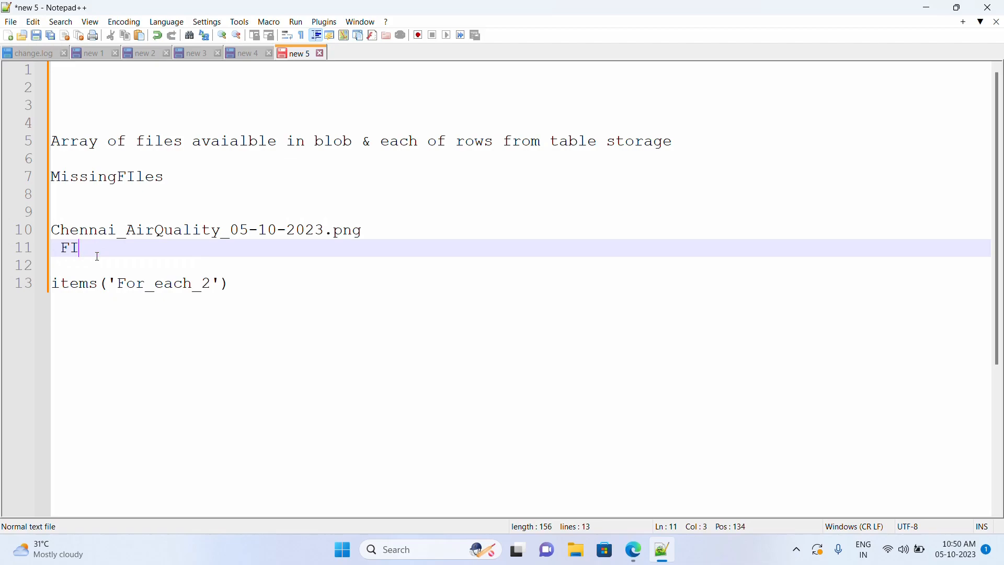
text(ilename)
key(BackSpace)
text(+data)
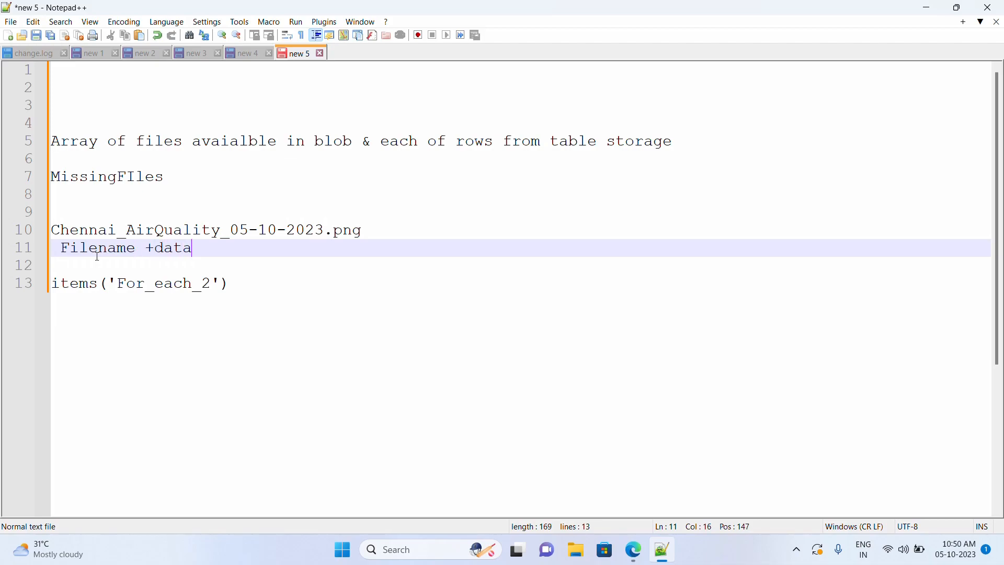
key(BackSpace)
text(eformat+ file)
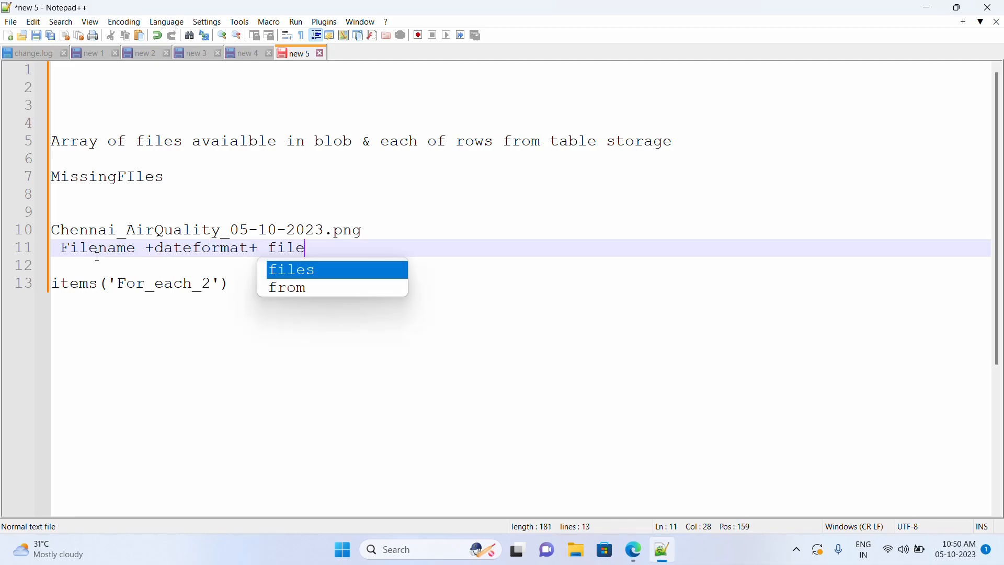
text(format)
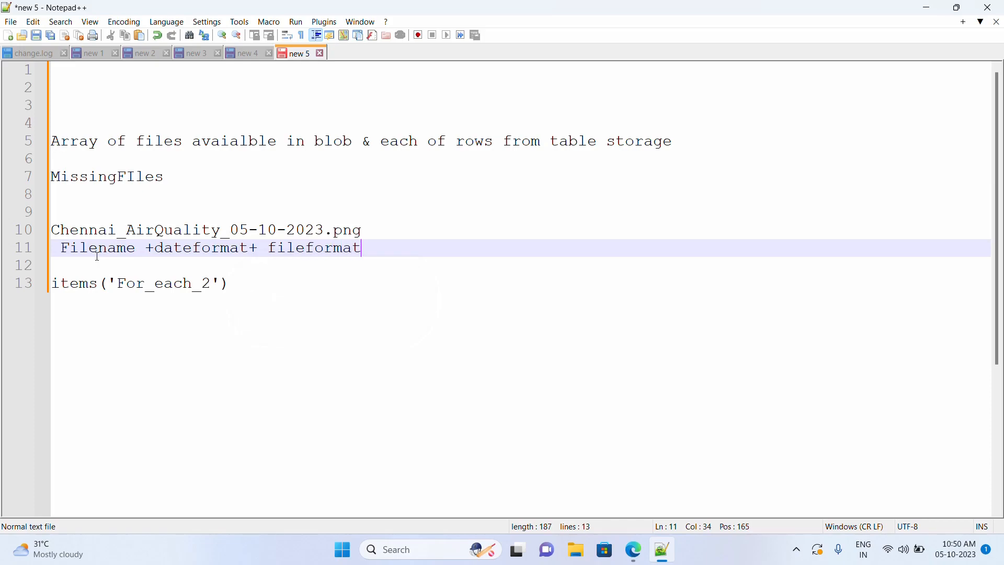
- Mark the Chennai_AirQuality, png and date portions of the example filename
click(224, 230)
key(shift+Left)
key(shift+Left)
key(shift+Left)
key(shift+Left)
key(shift+Left)
key(shift+Left)
key(shift+Left)
key(shift+Left)
key(shift+Left)
key(shift+Left)
key(shift+Left)
key(shift+Left)
key(shift+Left)
key(shift+Left)
key(shift+Left)
key(shift+Left)
key(shift+Left)
key(shift+Left)
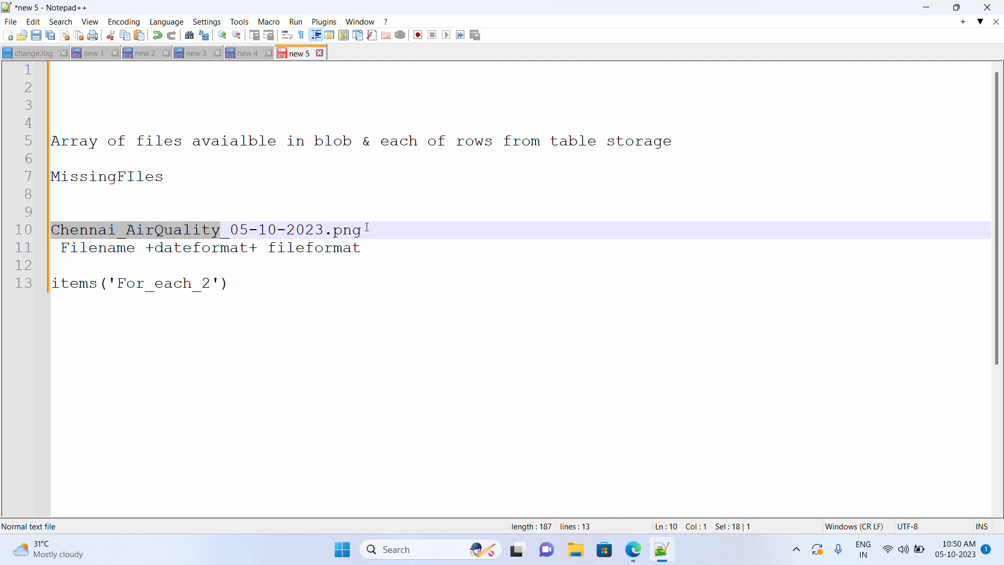
drag(367, 229, 335, 230)
click(232, 231)
key(shift+Right)
key(shift+Right)
key(shift+Right)
key(shift+Right)
key(shift+Right)
key(shift+Right)
key(shift+Right)
key(shift+Right)
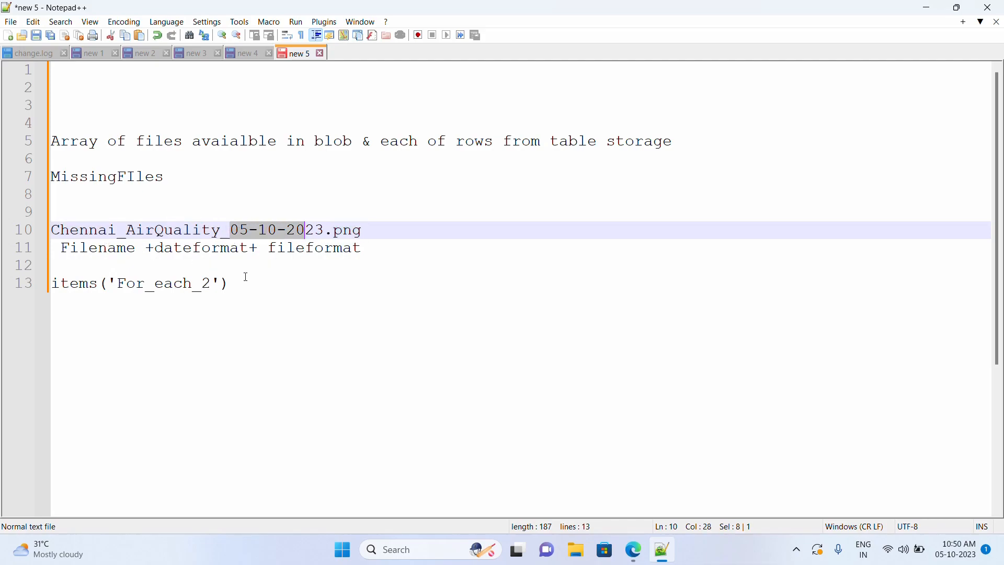
click(229, 288)
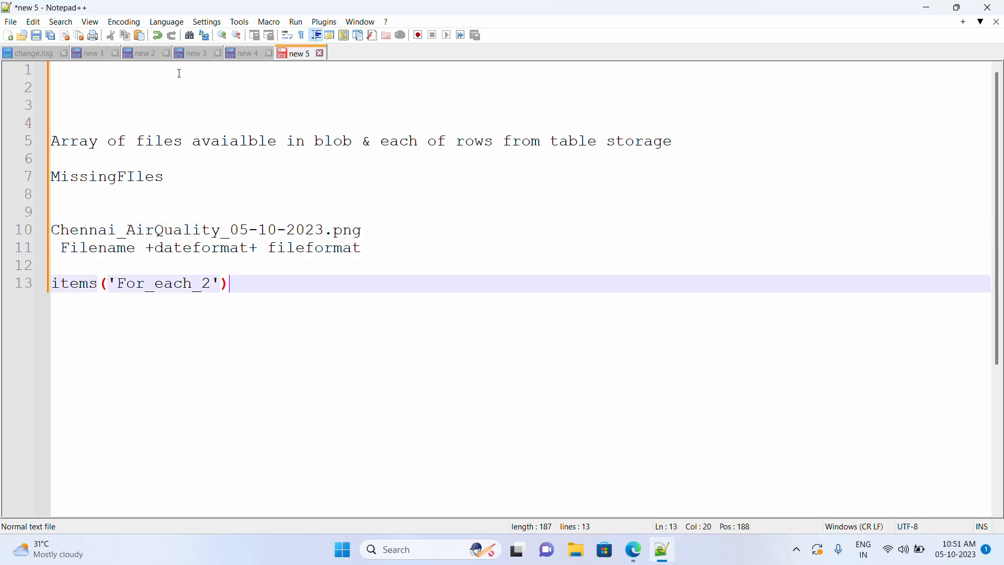
click(194, 53)
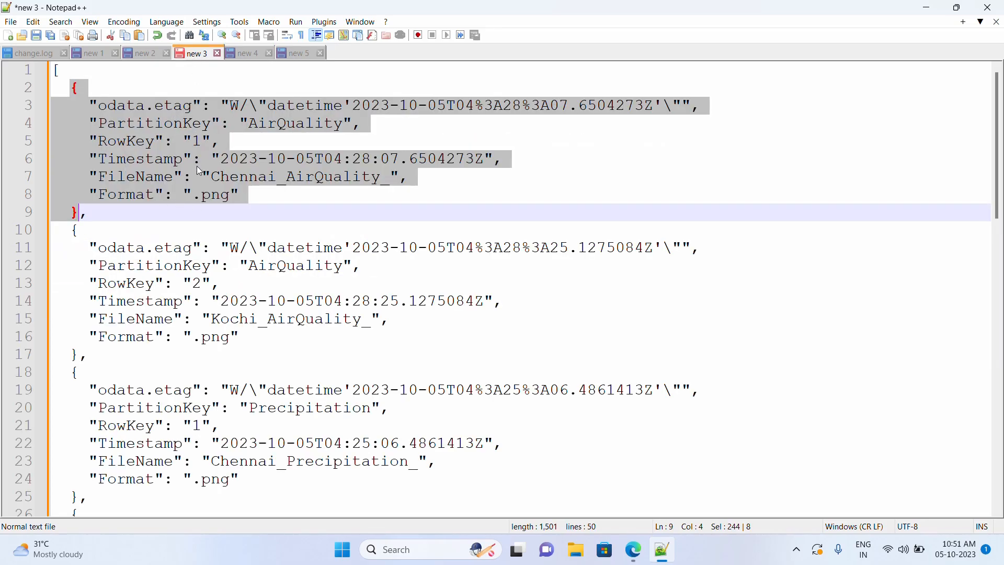
- Append ?['FileName'] to the items('For_each_2') expression on line 13
click(164, 177)
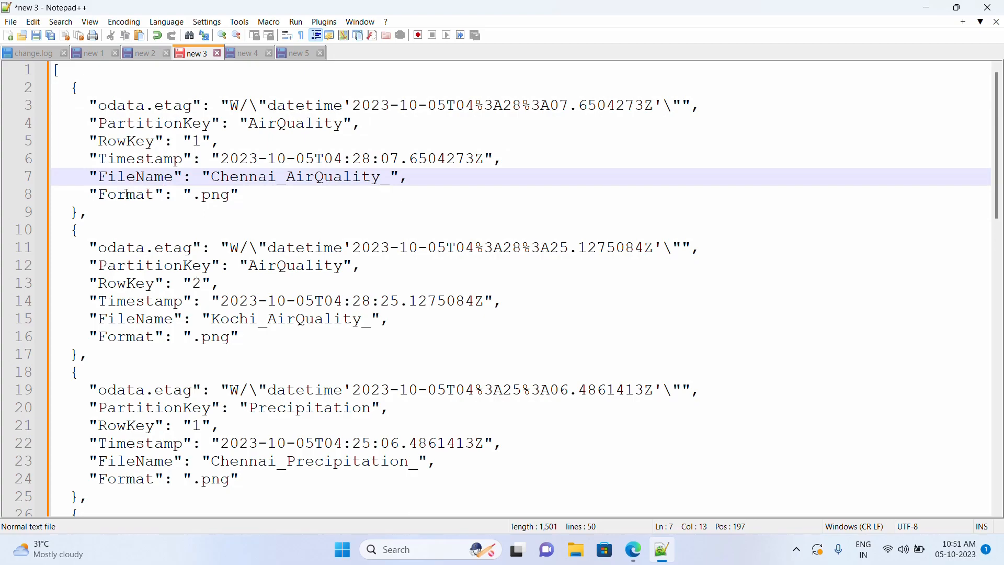
double_click(144, 178)
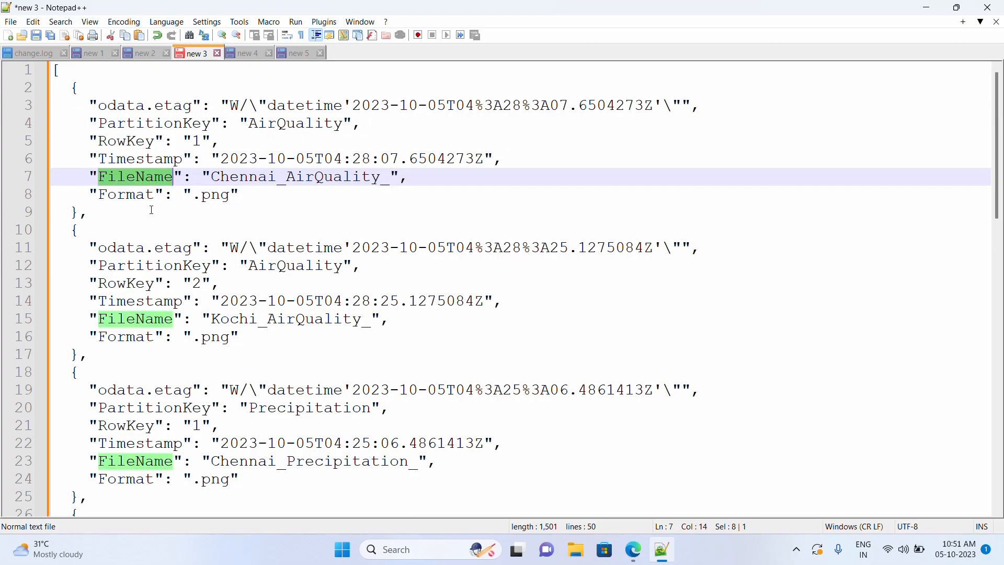
click(295, 53)
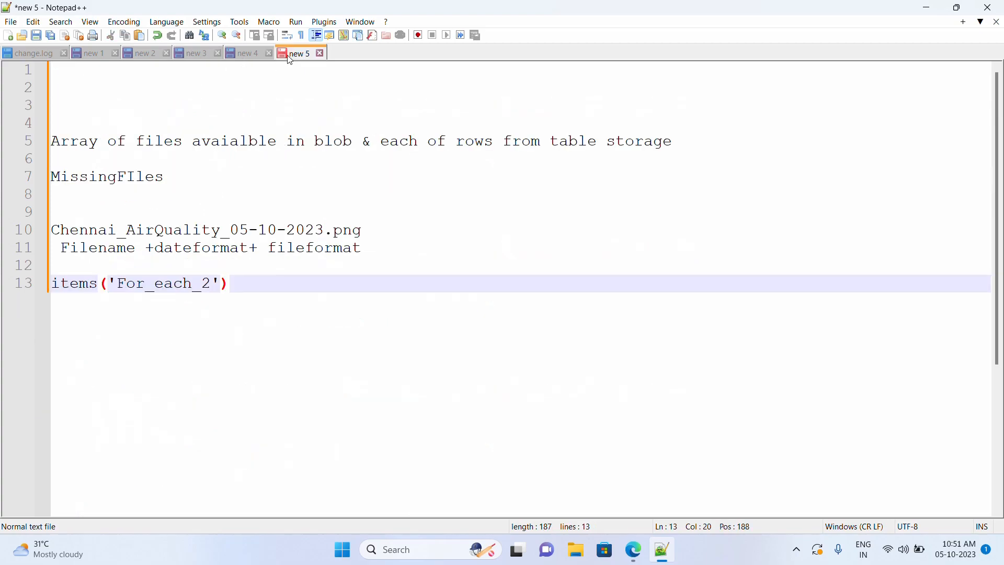
text(?[])
key(Left)
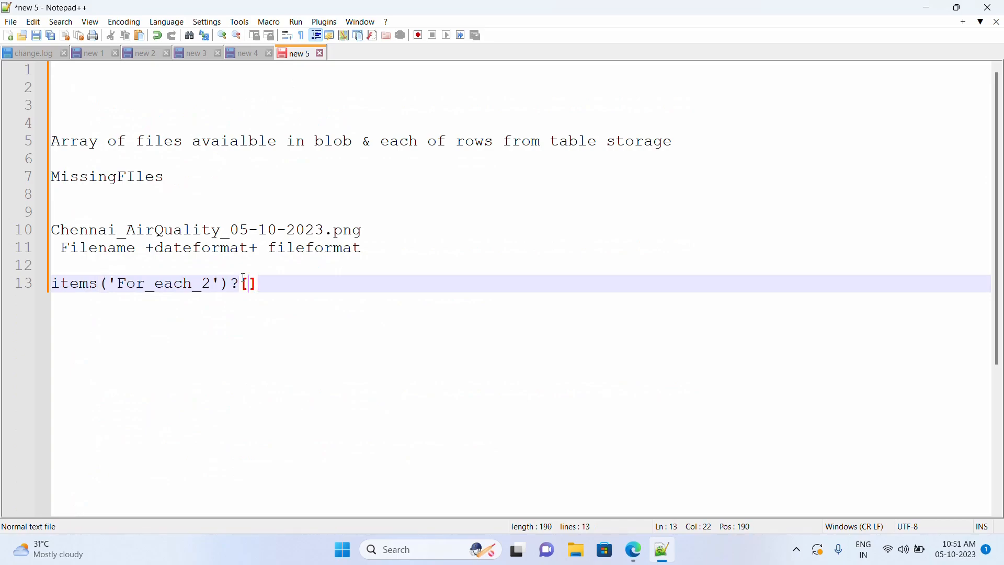
text('')
key(Left)
text(FileName)
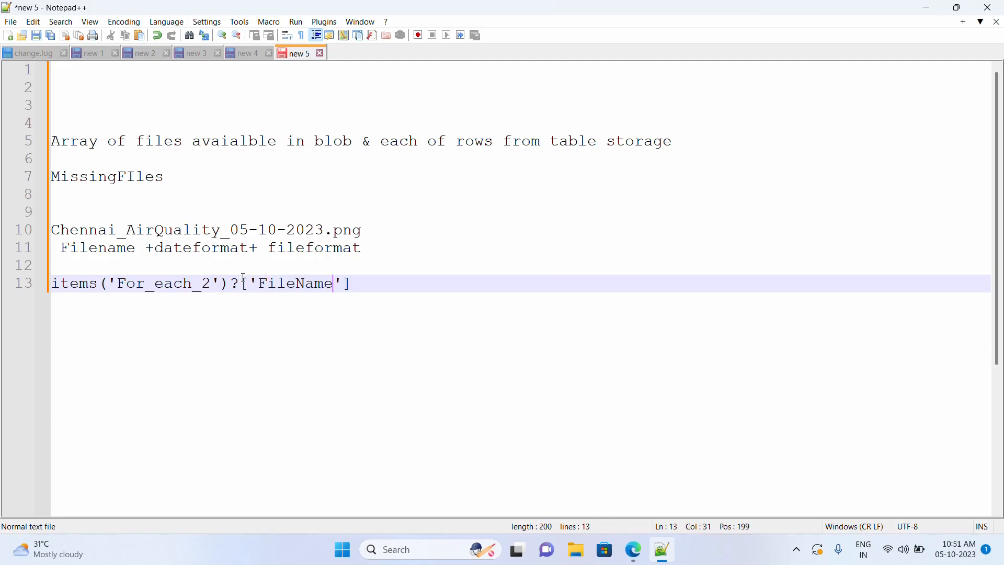
- Compare the table rows' FileName values with the example filename, then select the expression
drag(352, 284, 48, 283)
key(ctrl+c)
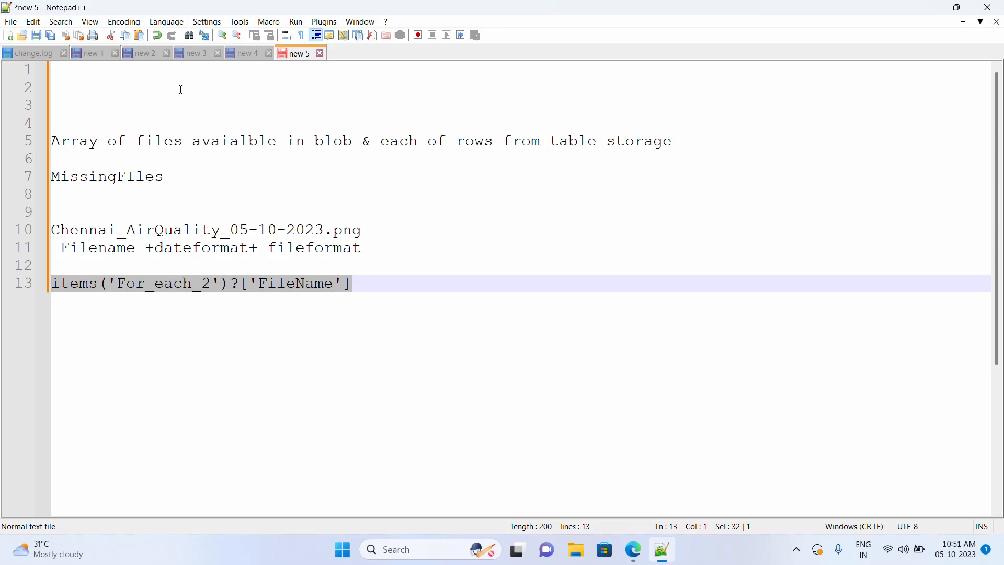
click(196, 59)
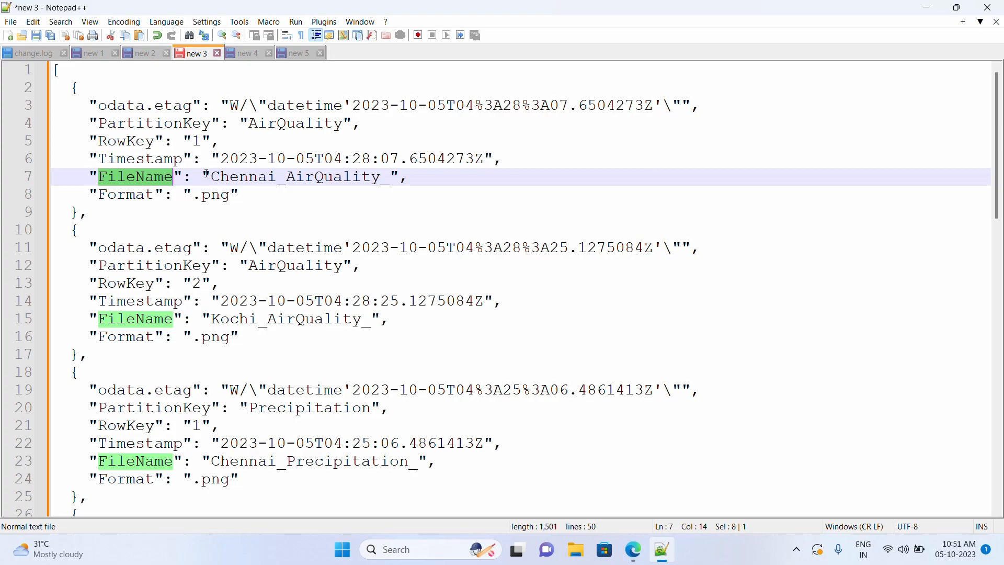
drag(211, 176, 381, 177)
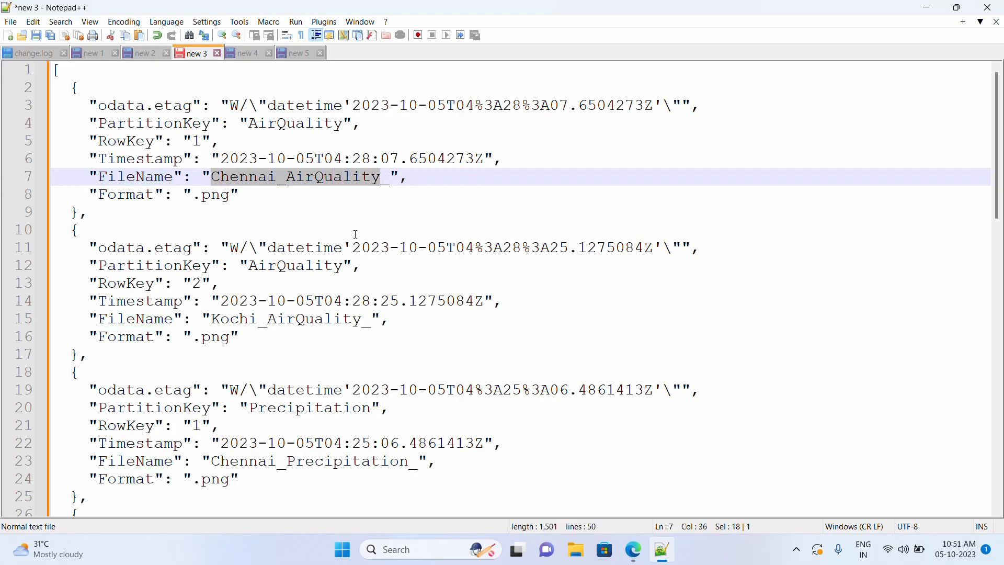
drag(213, 318, 369, 323)
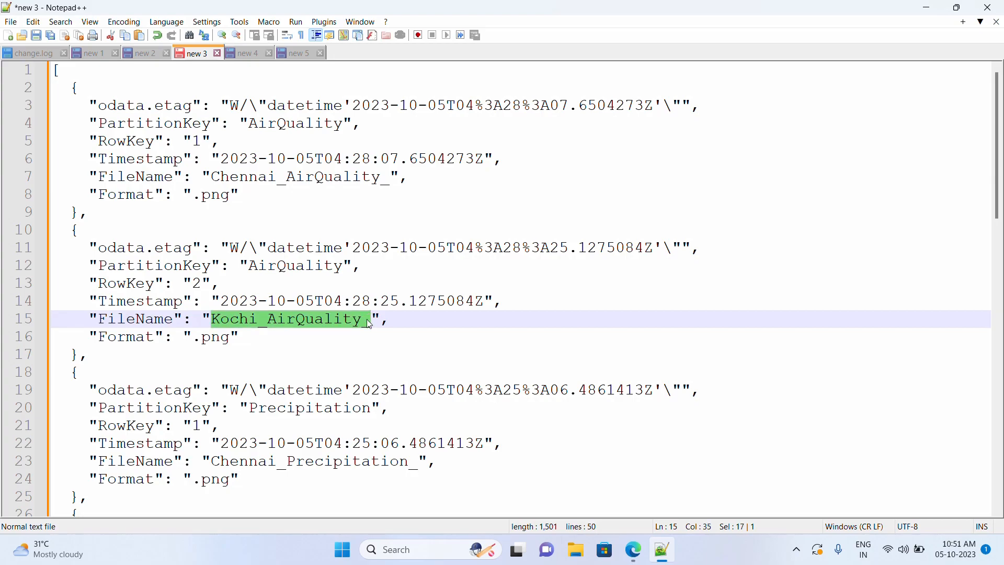
click(299, 53)
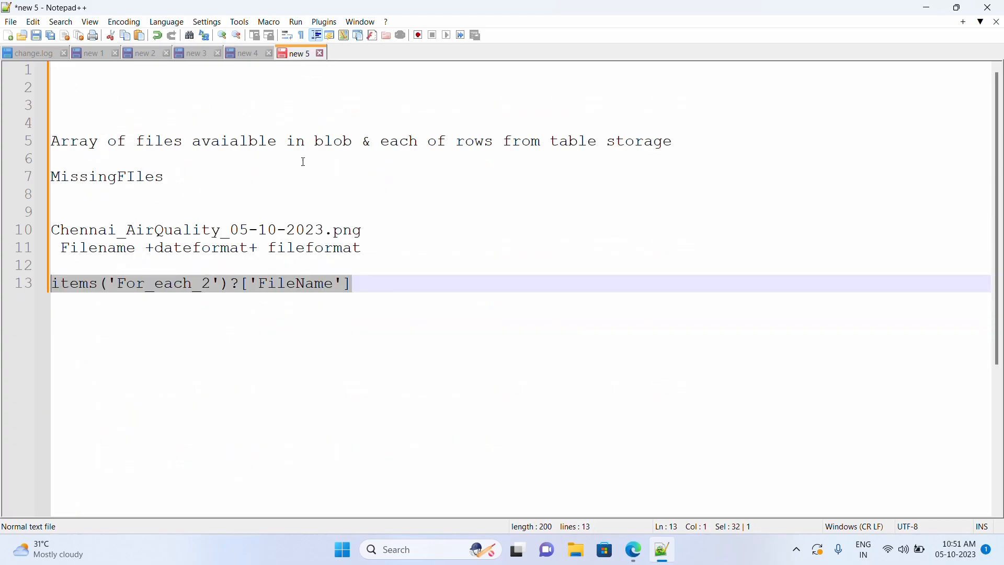
drag(228, 233, 50, 233)
drag(365, 250, 259, 250)
click(398, 292)
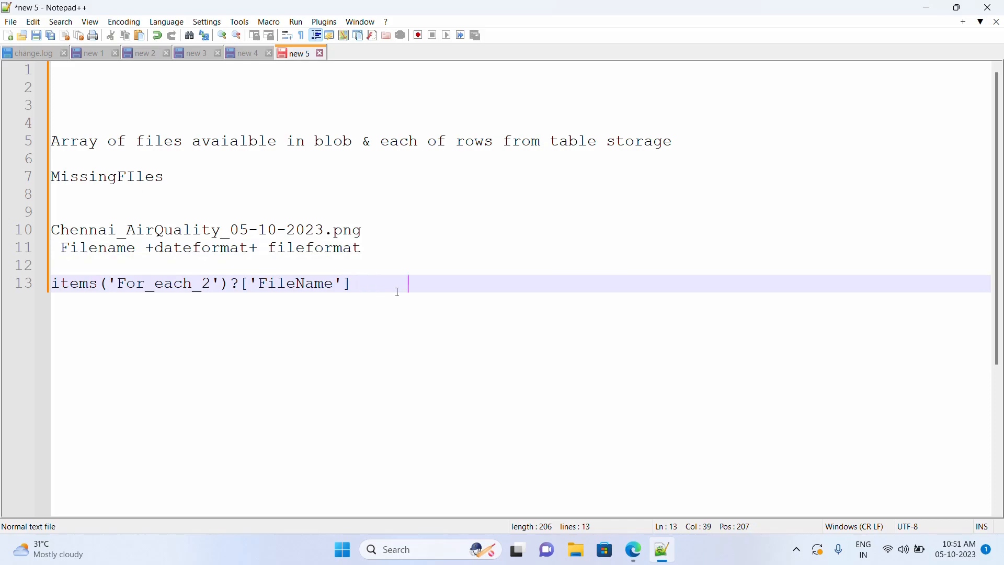
double_click(355, 290)
drag(352, 285, 90, 285)
- Add a second copy of the expression referencing ['Format'] instead of ['FileName']
key(ctrl+v)
double_click(635, 283)
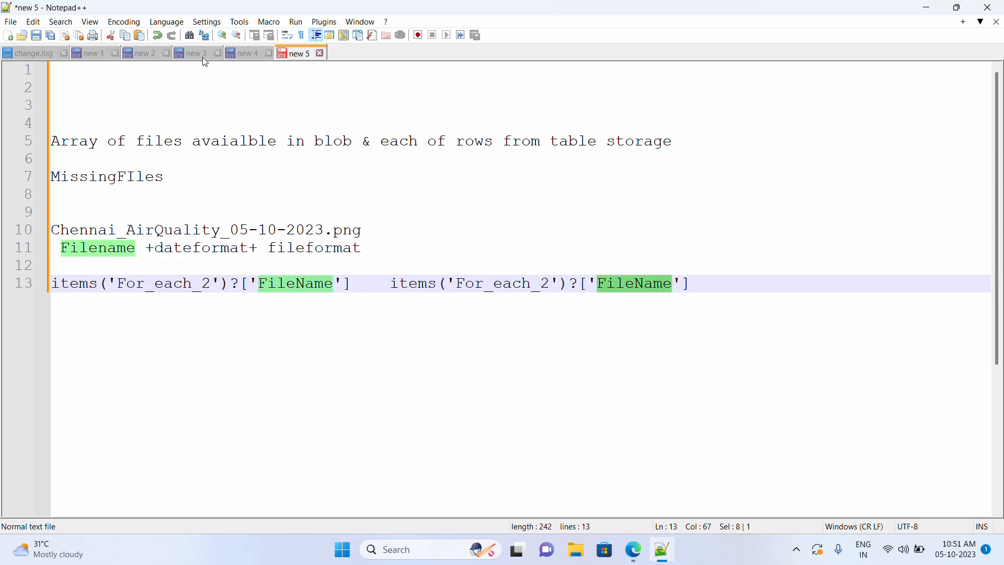
click(196, 54)
double_click(126, 336)
key(ctrl+c)
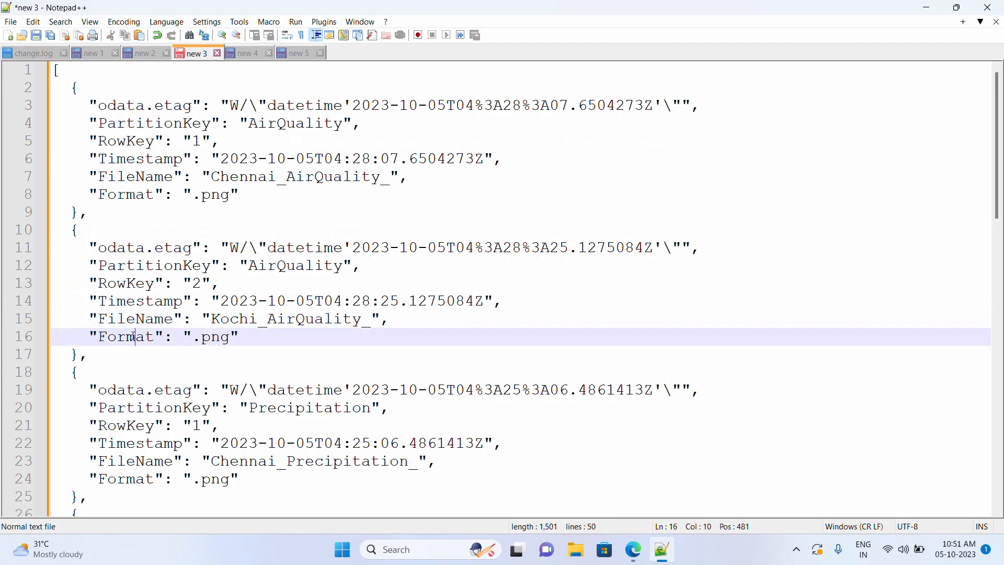
click(302, 54)
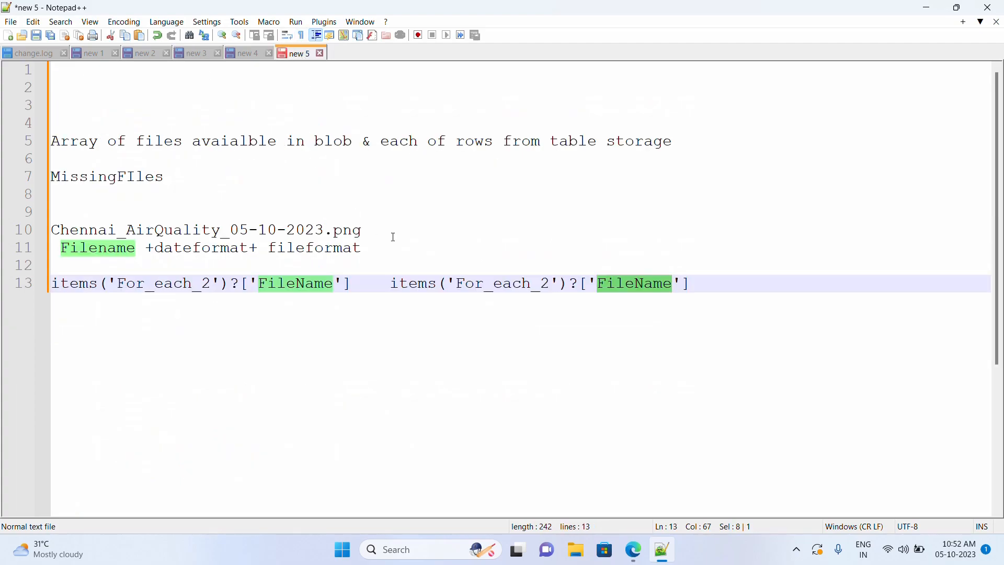
key(ctrl+v)
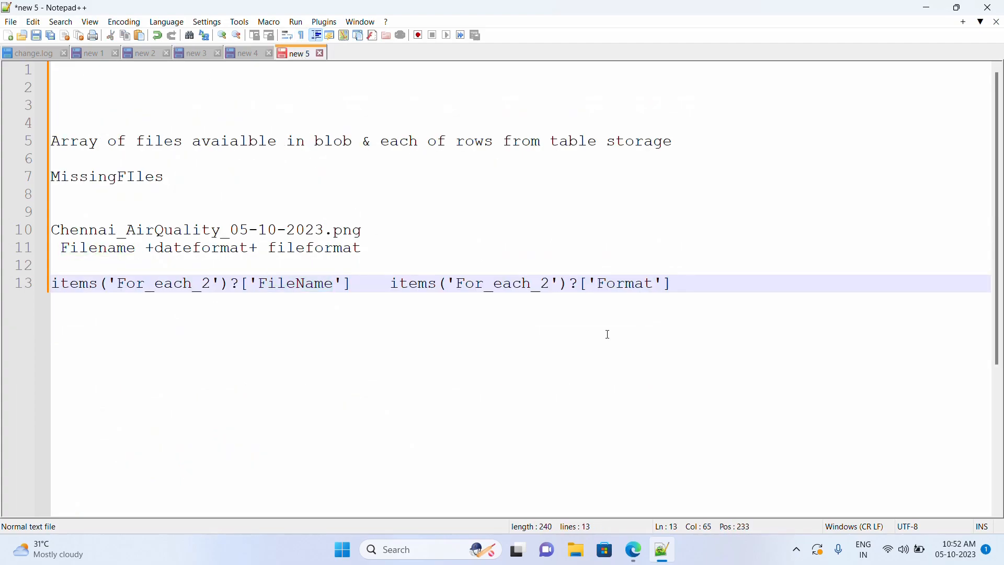
click(383, 291)
click(634, 550)
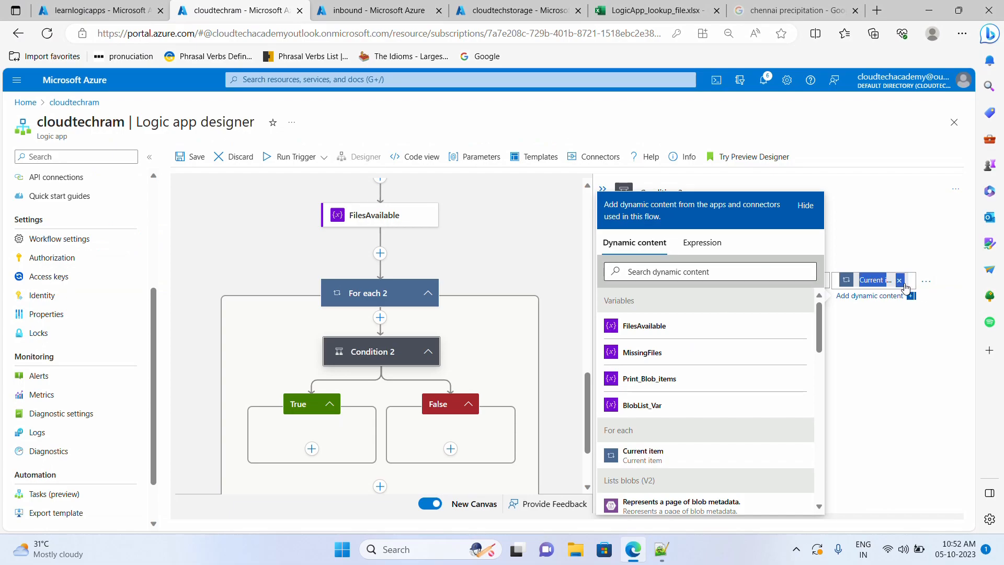
- Write utcNow('dd-MM-yyy') in the condition's Expression editor and select it for copying
click(699, 244)
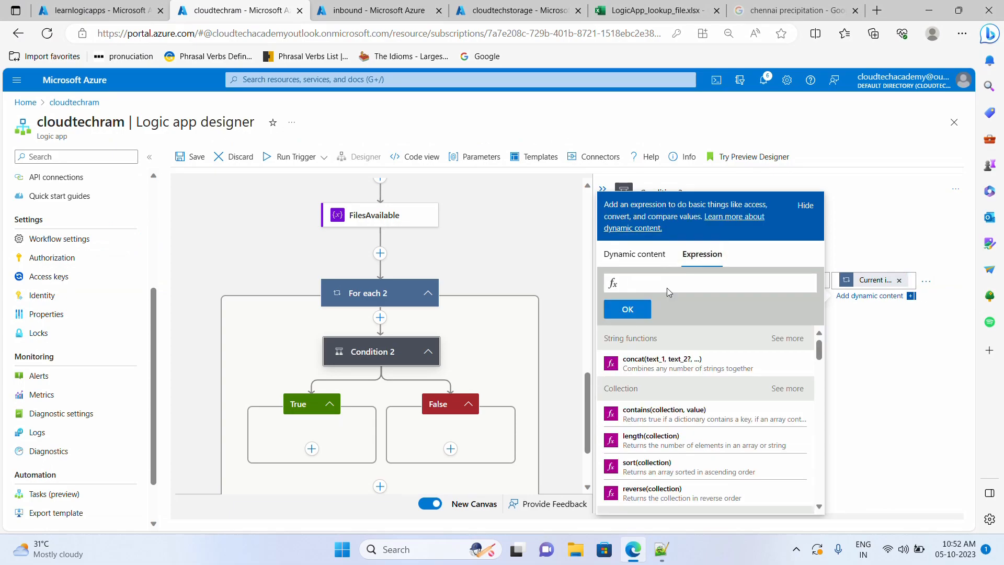
text(ut)
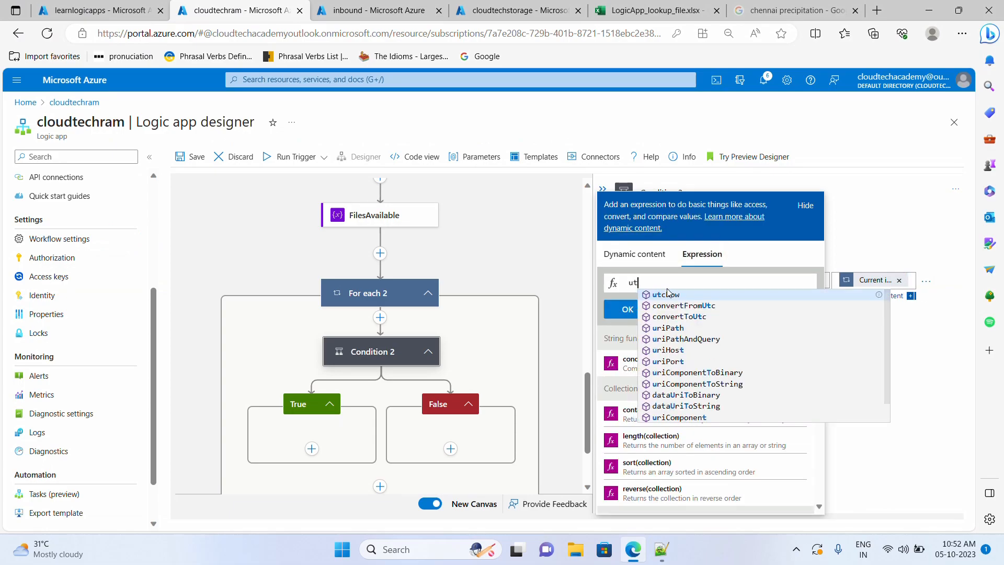
key(Return)
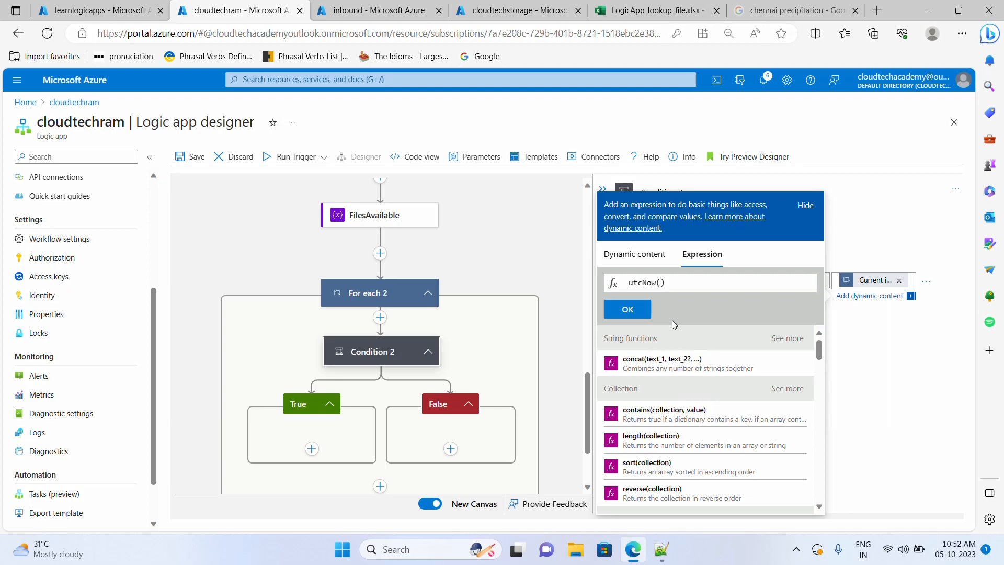
click(661, 549)
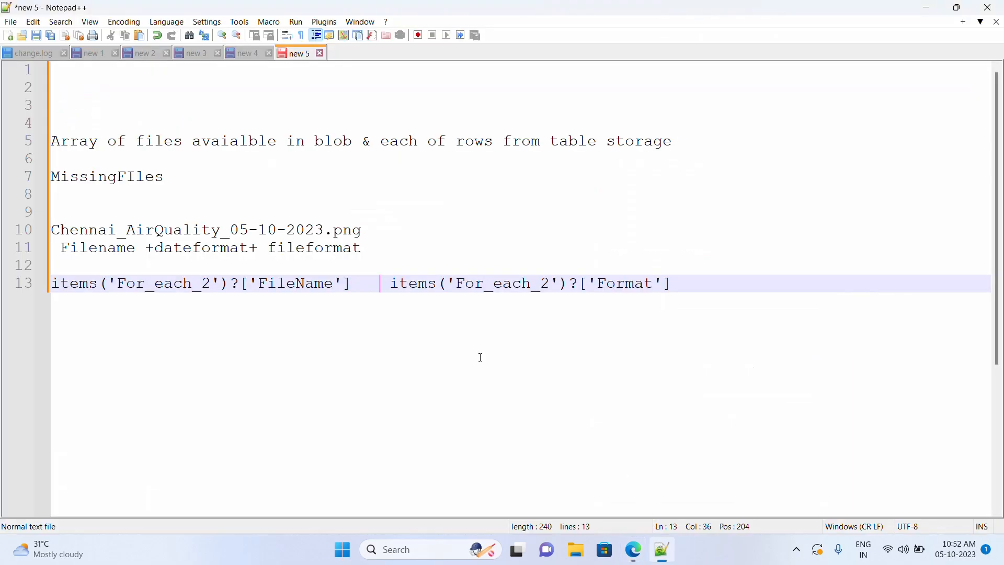
drag(228, 230, 274, 231)
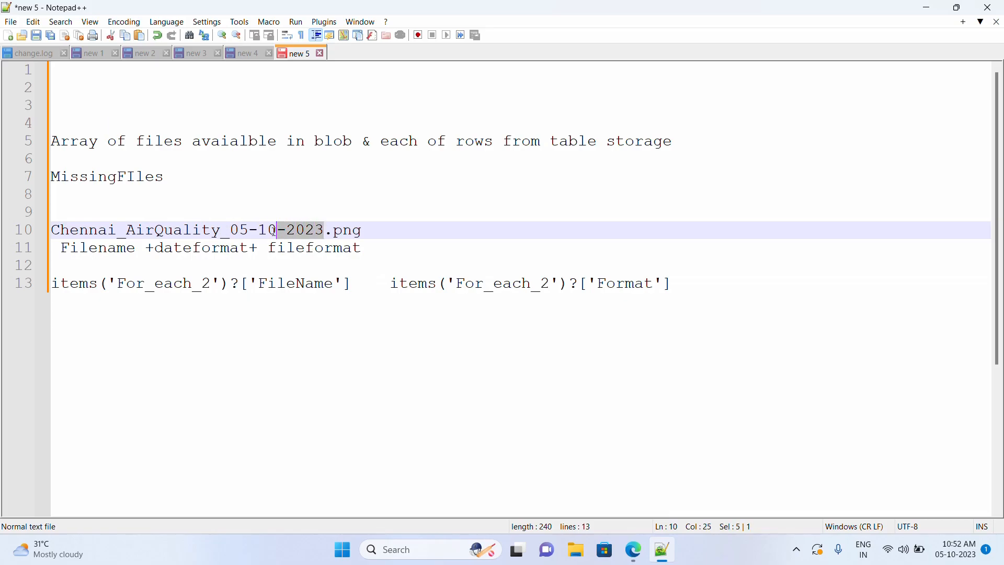
click(633, 548)
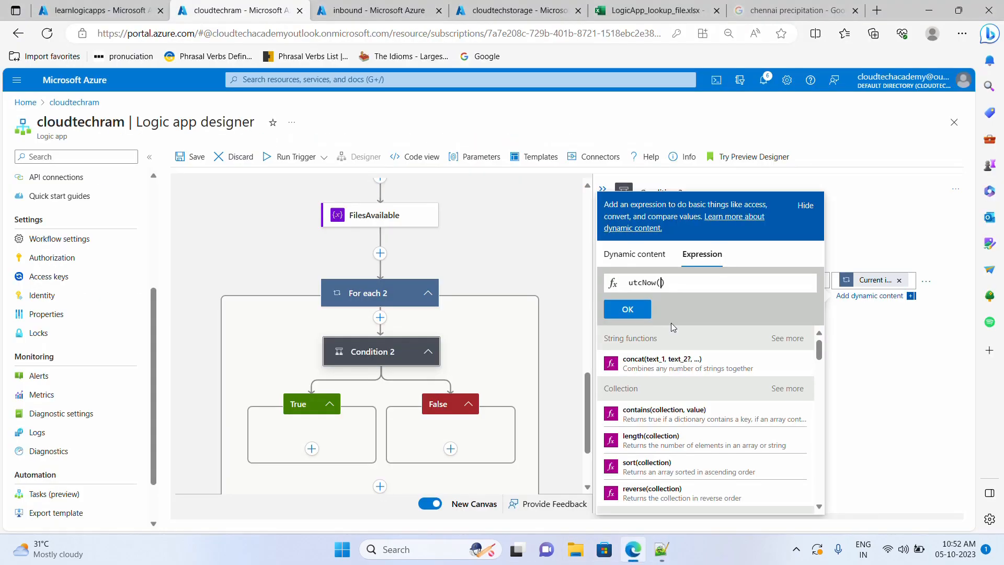
text(dd)
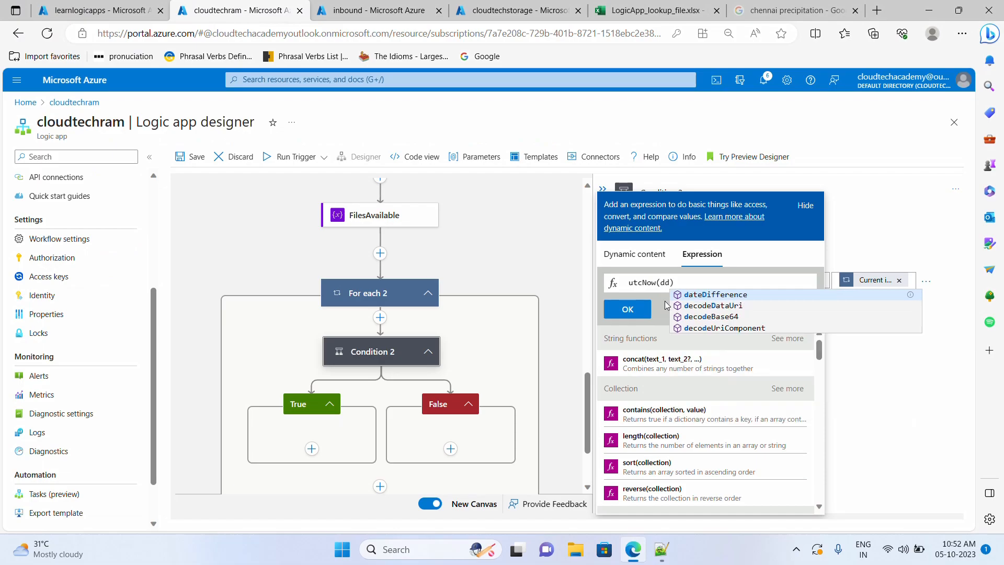
text(-MM)
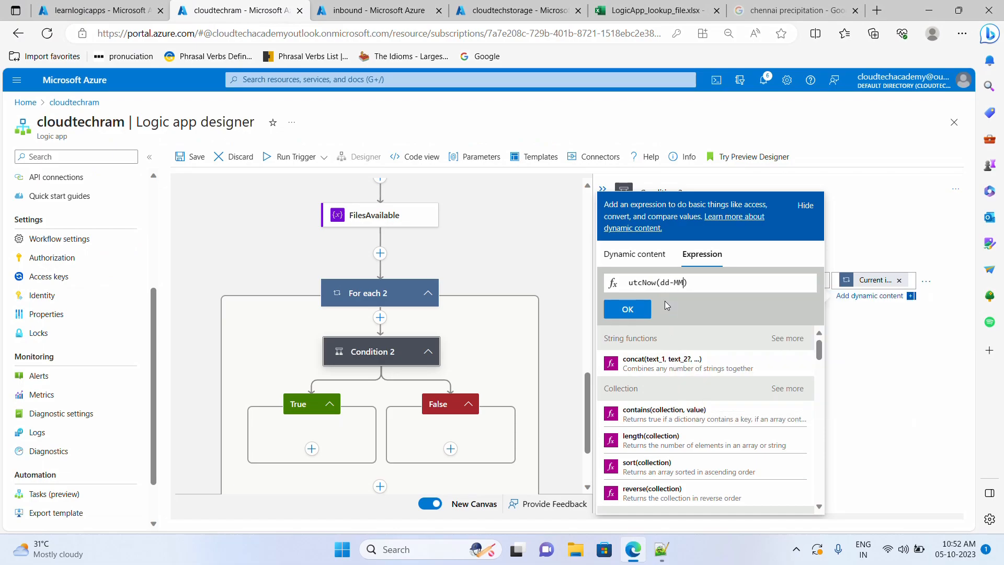
text(-yyy')
key(Left)
key(Left)
key(Left)
key(Left)
key(Left)
key(Left)
text(')
key(ctrl+a)
key(ctrl+c)
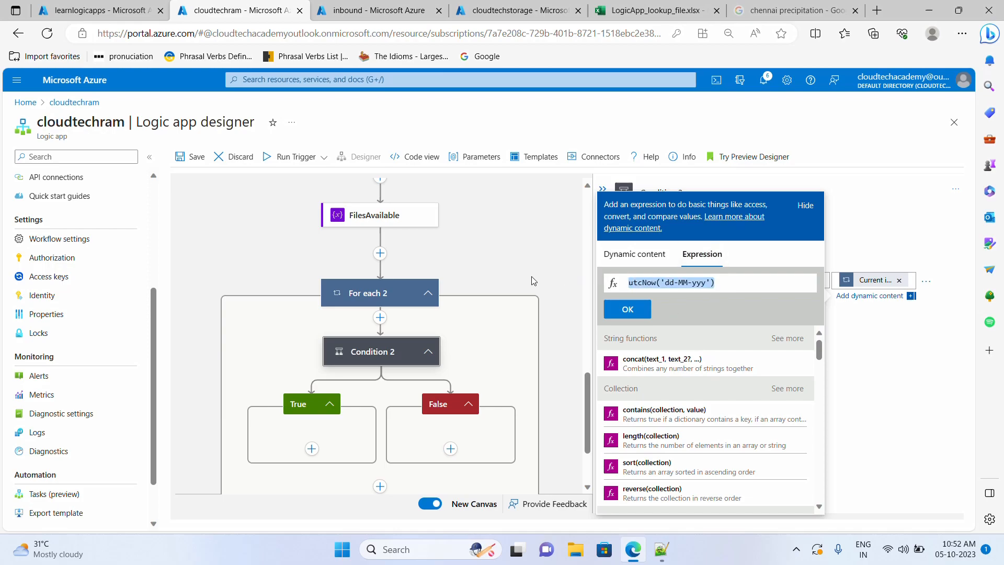
- Paste utcNow('dd-MM-yyy') between the FileName and Format expressions on line 13 of the notes
click(673, 560)
click(382, 306)
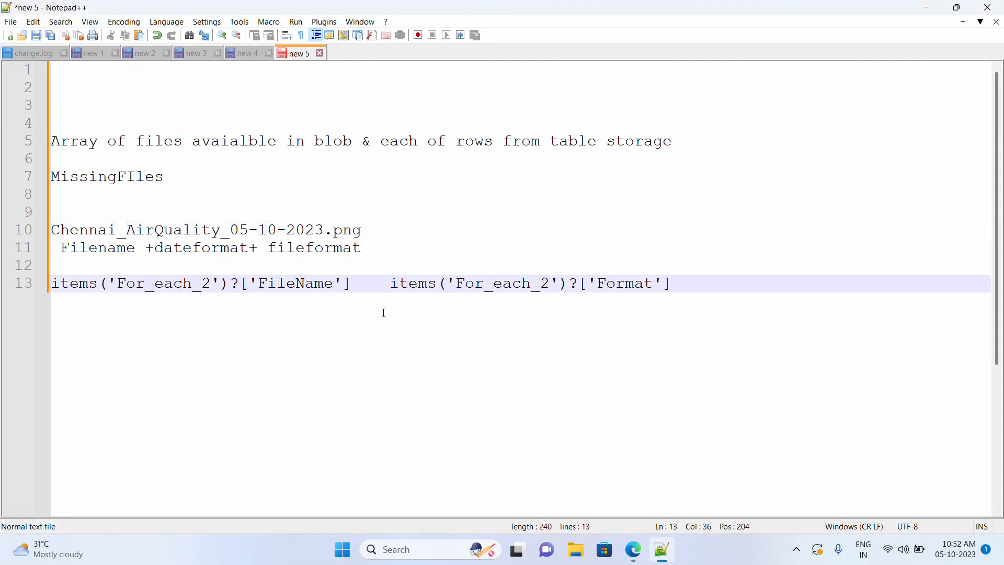
key(ctrl+v)
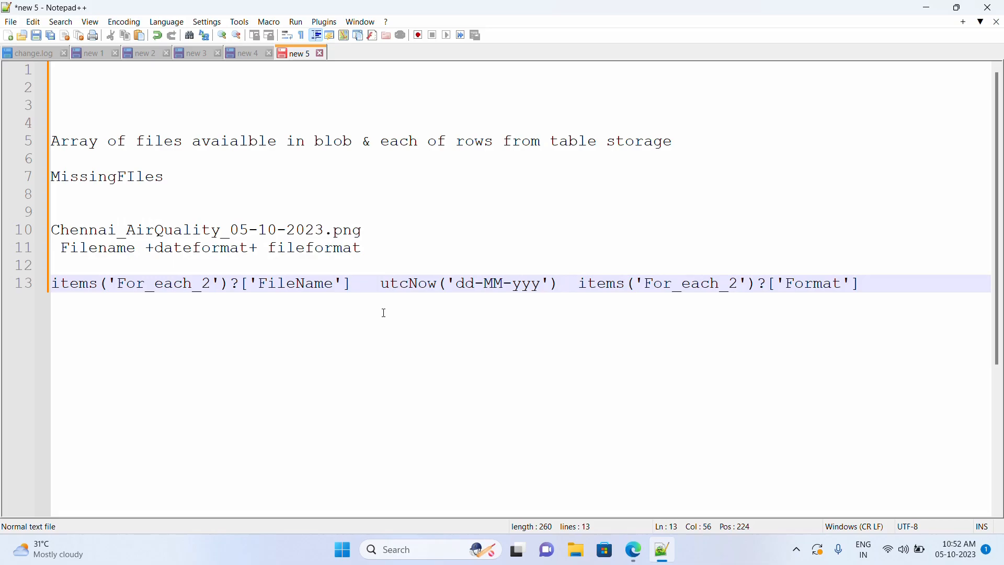
drag(353, 289, 120, 289)
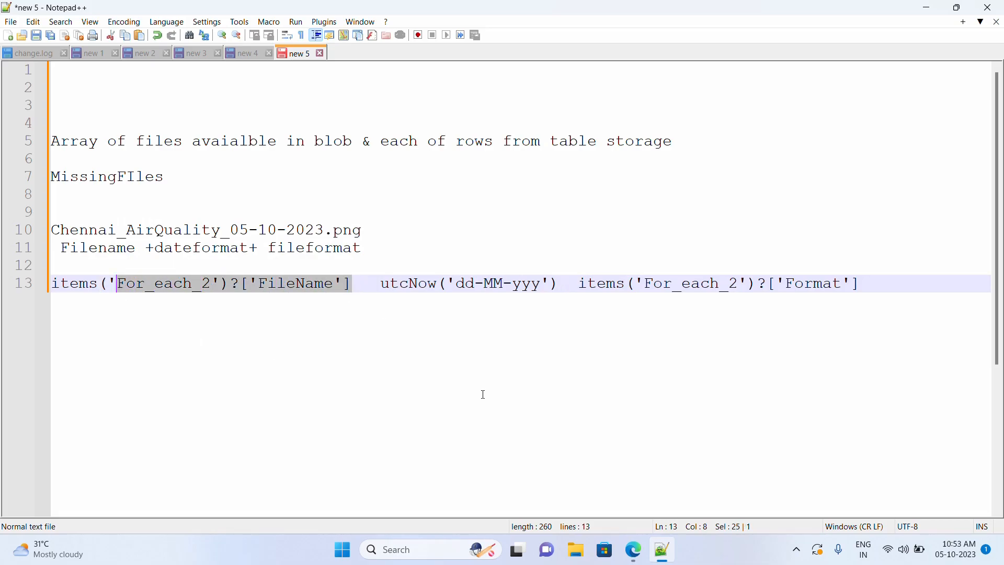
click(361, 289)
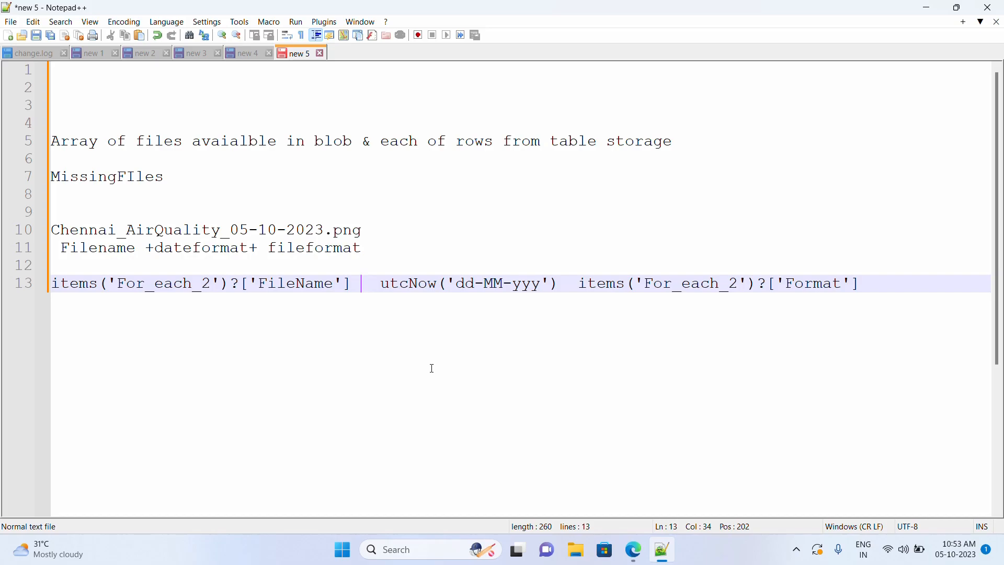
click(633, 549)
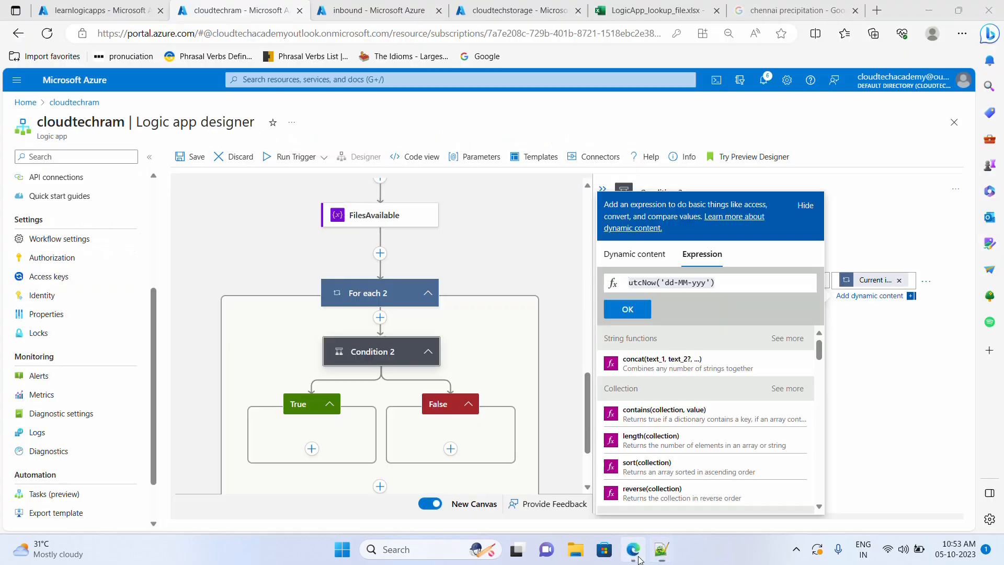
- Clear the box and start concat() with the FileName item expression as its first argument
key(BackSpace)
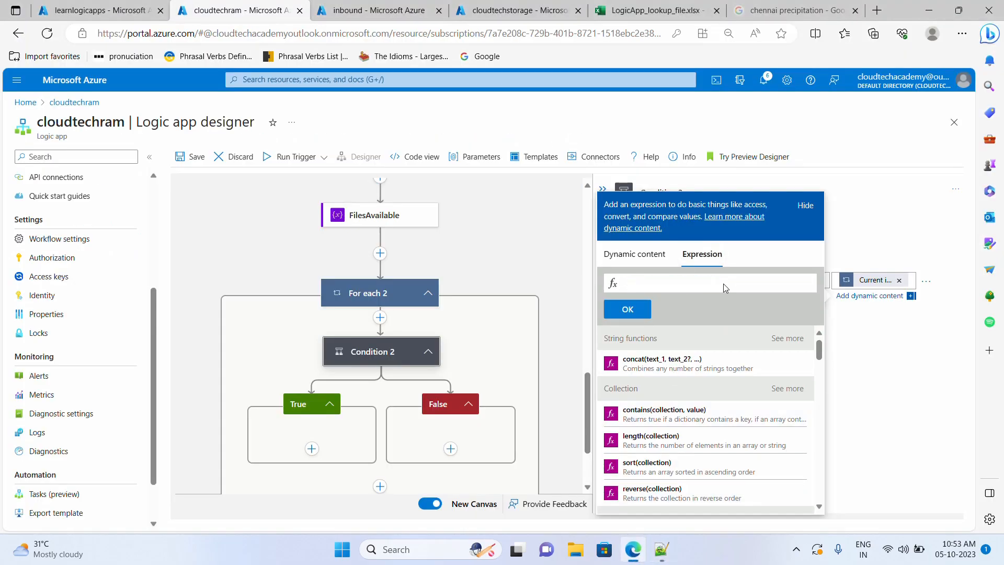
click(712, 365)
click(662, 549)
drag(362, 283, 54, 285)
key(ctrl+c)
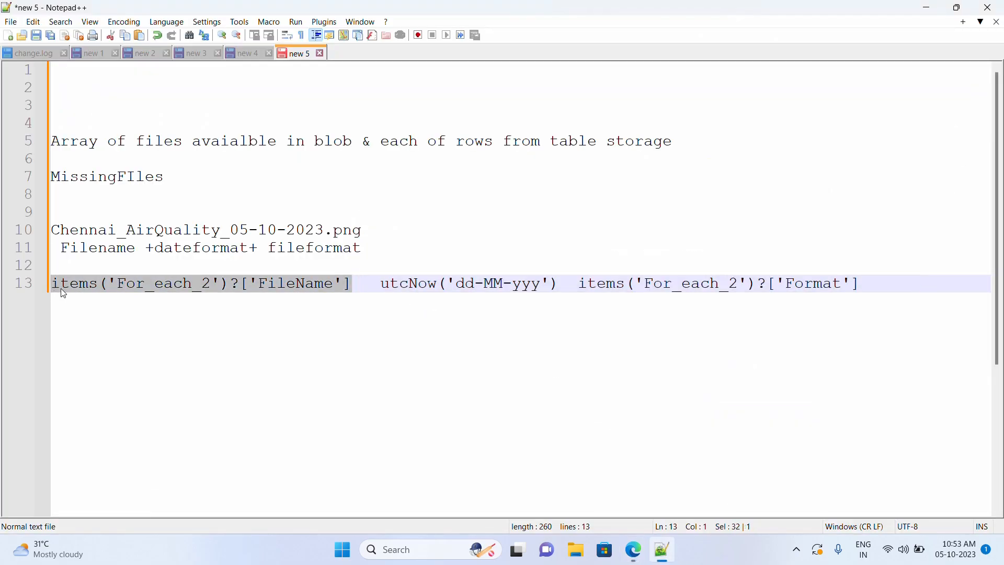
click(633, 549)
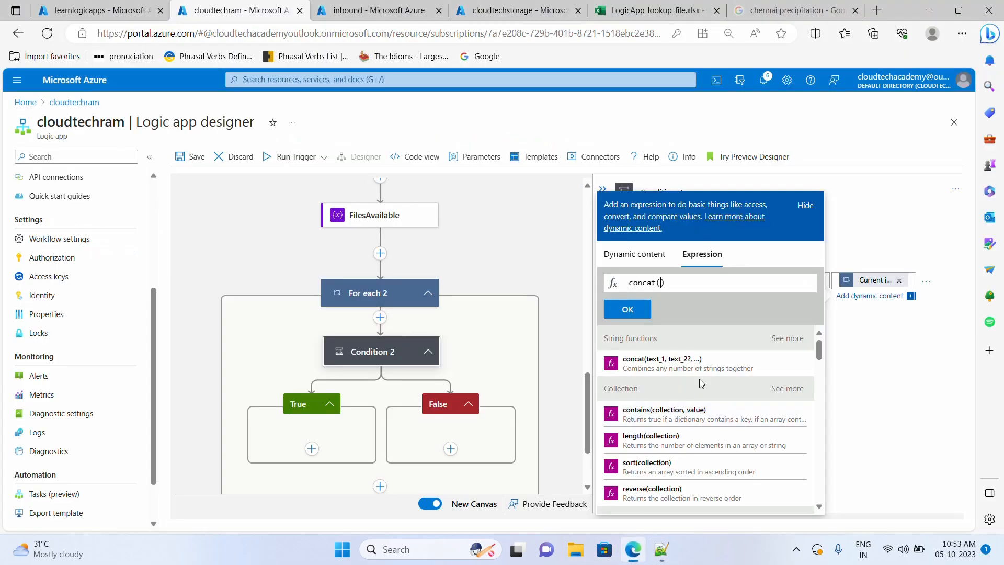
key(ctrl+v)
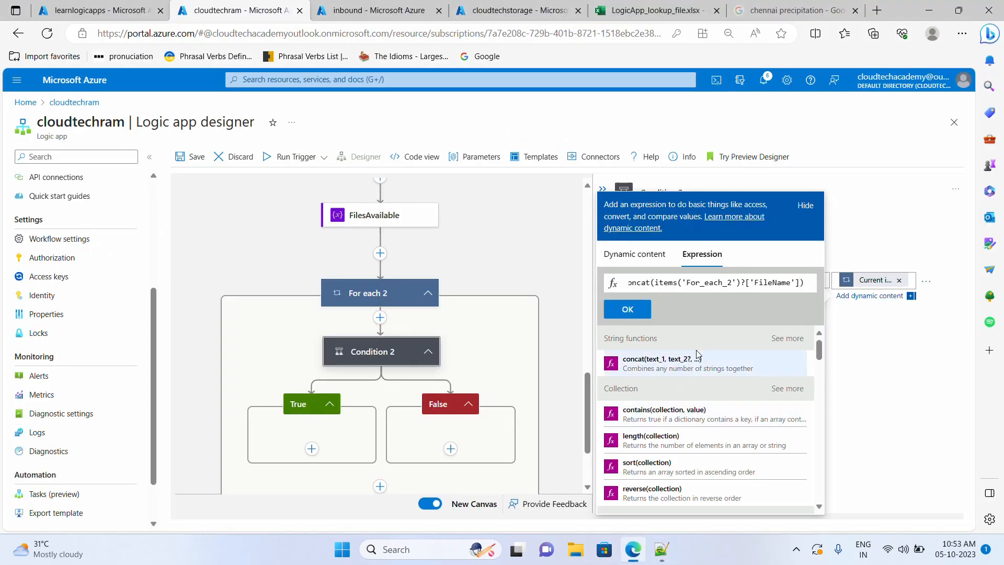
text(,)
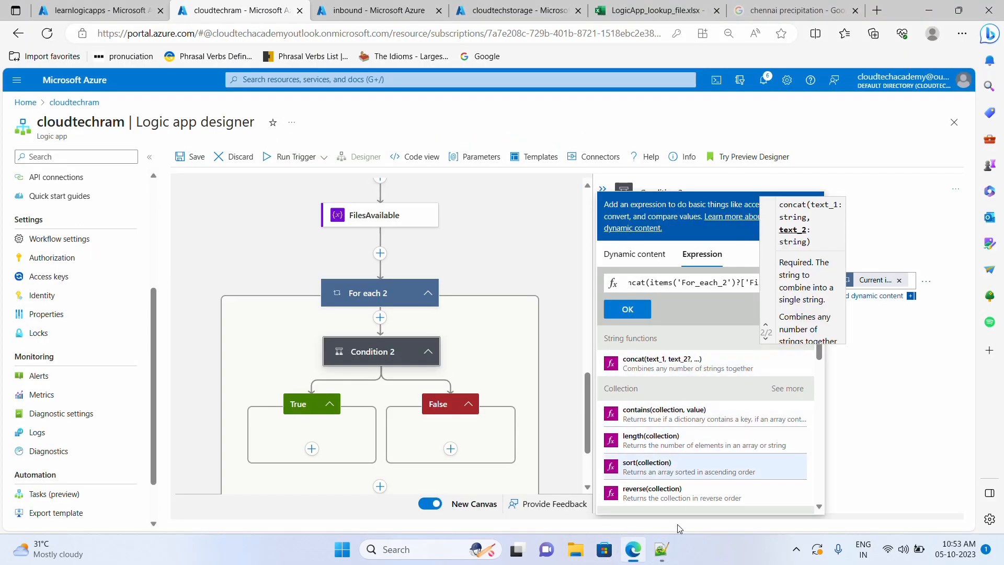
- Add utcNow('dd-MM-yyy') from the notes as concat's second argument
click(661, 549)
drag(384, 284, 563, 287)
key(ctrl+c)
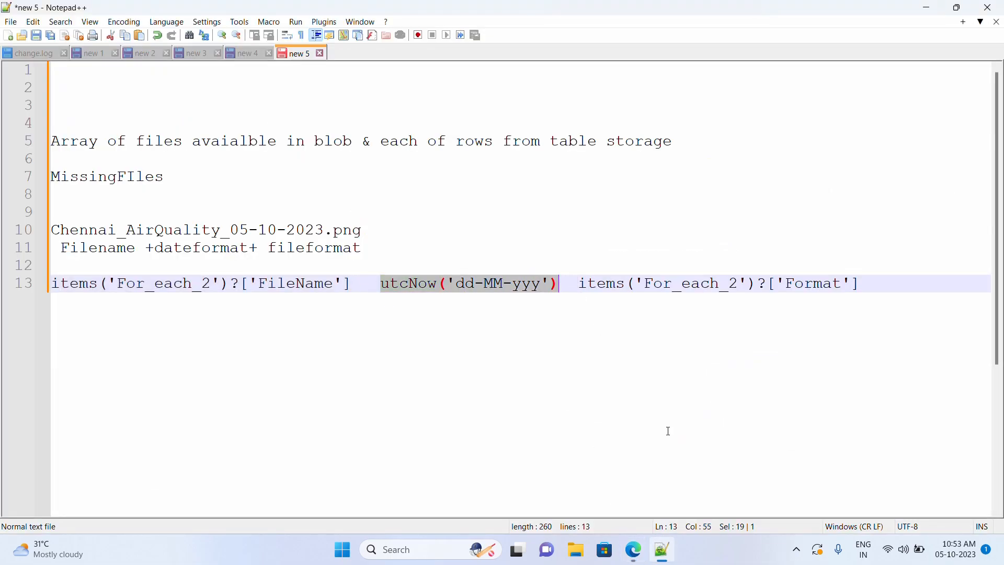
click(633, 549)
click(742, 284)
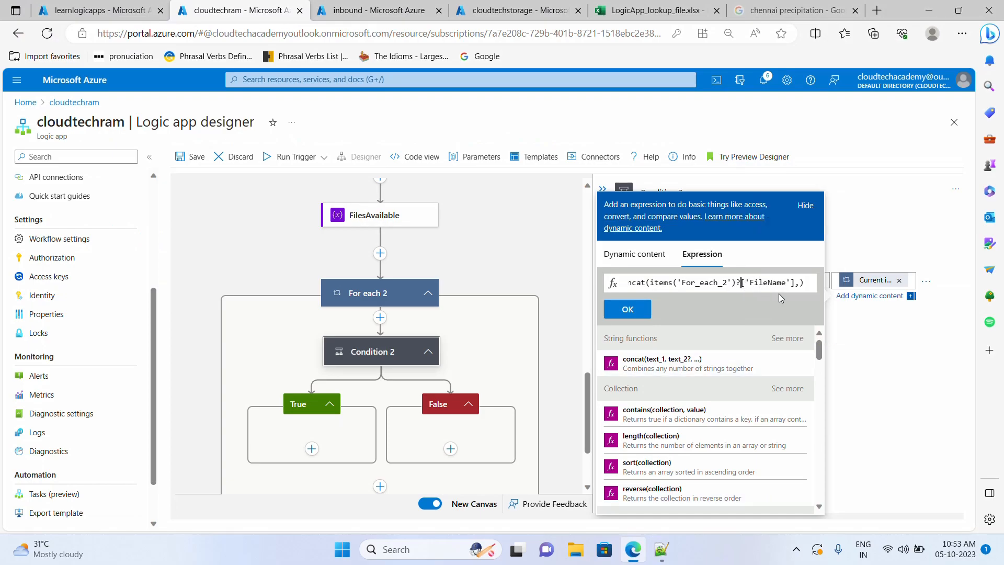
key(ctrl+v)
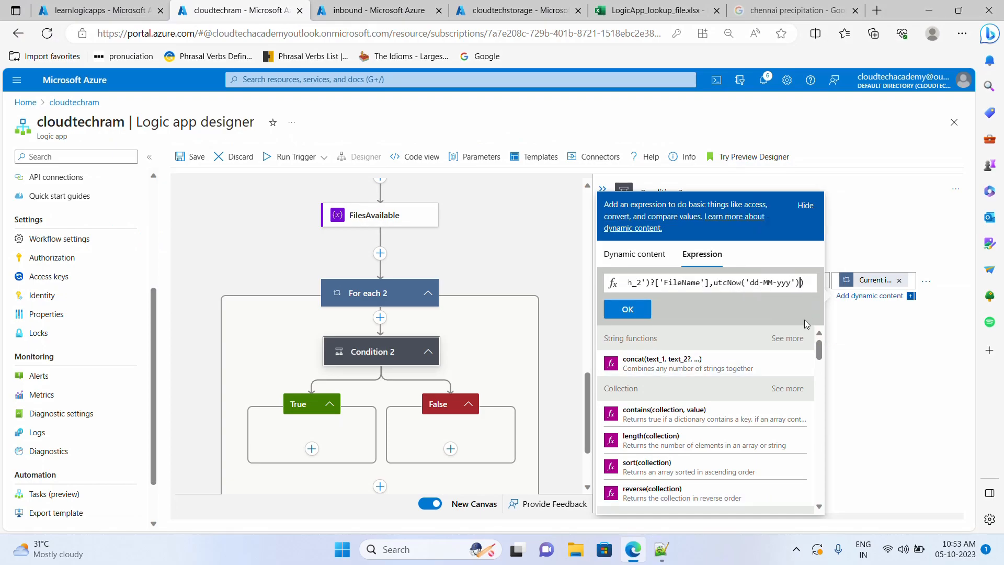
text(,)
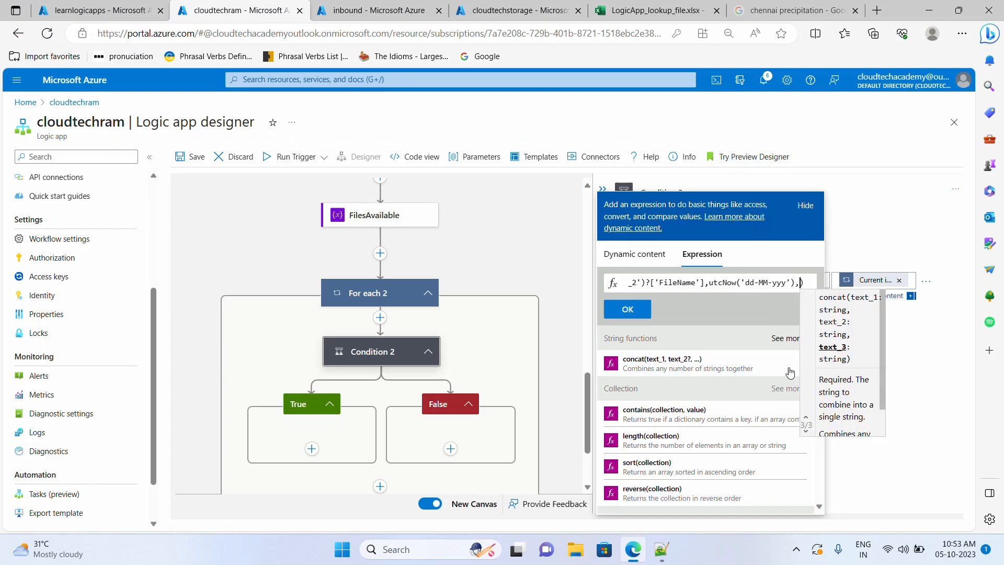
- Add the Format item expression as the third argument and confirm the concat expression for Condition 2
click(662, 549)
drag(860, 283, 579, 285)
key(ctrl+c)
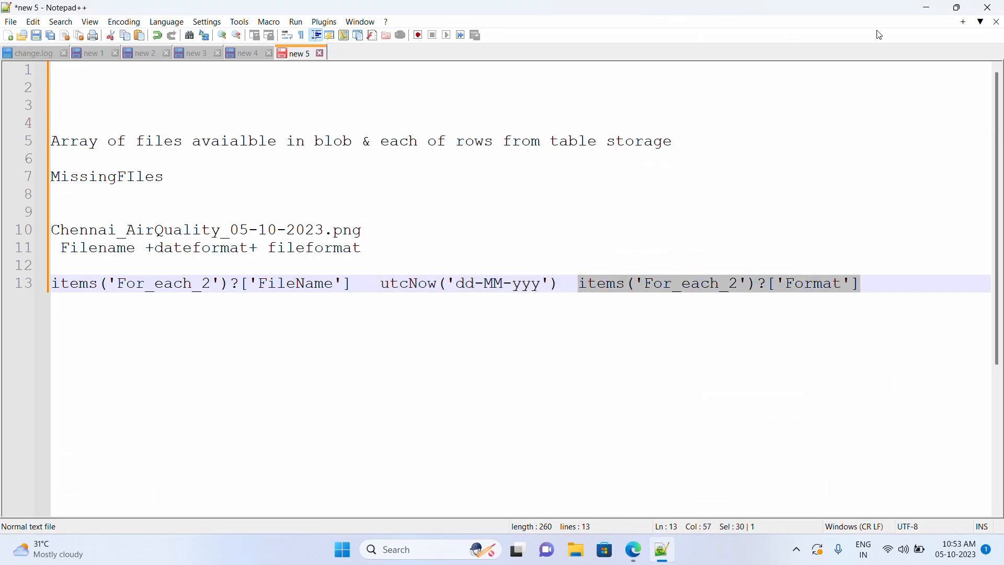
click(927, 8)
key(ctrl+v)
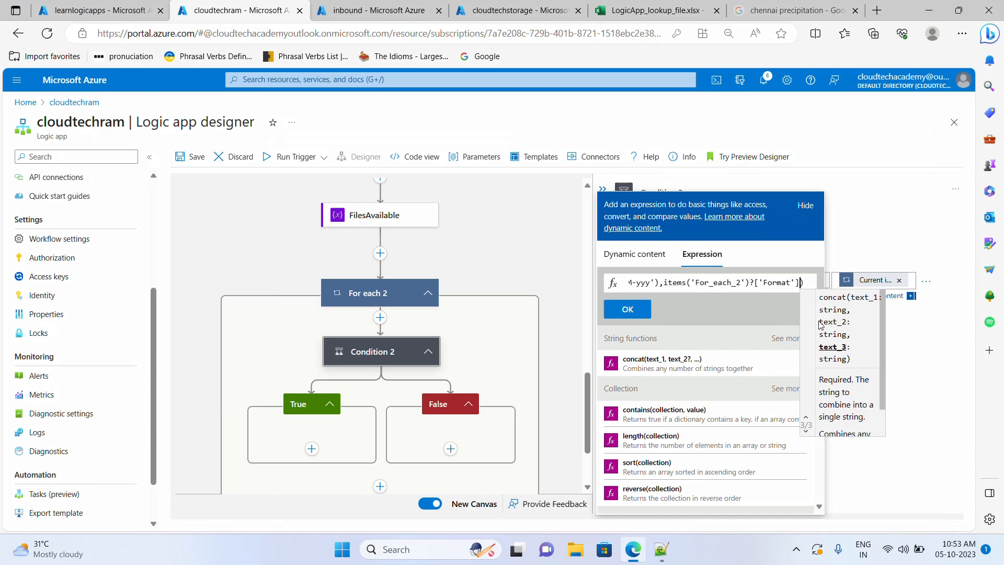
click(630, 312)
click(935, 362)
click(873, 280)
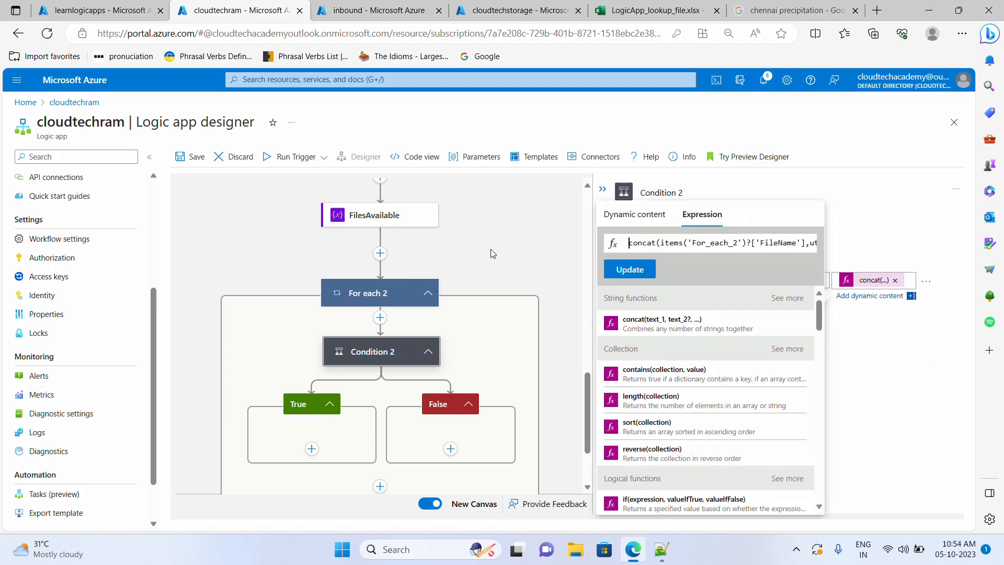
click(491, 250)
click(491, 250)
click(381, 343)
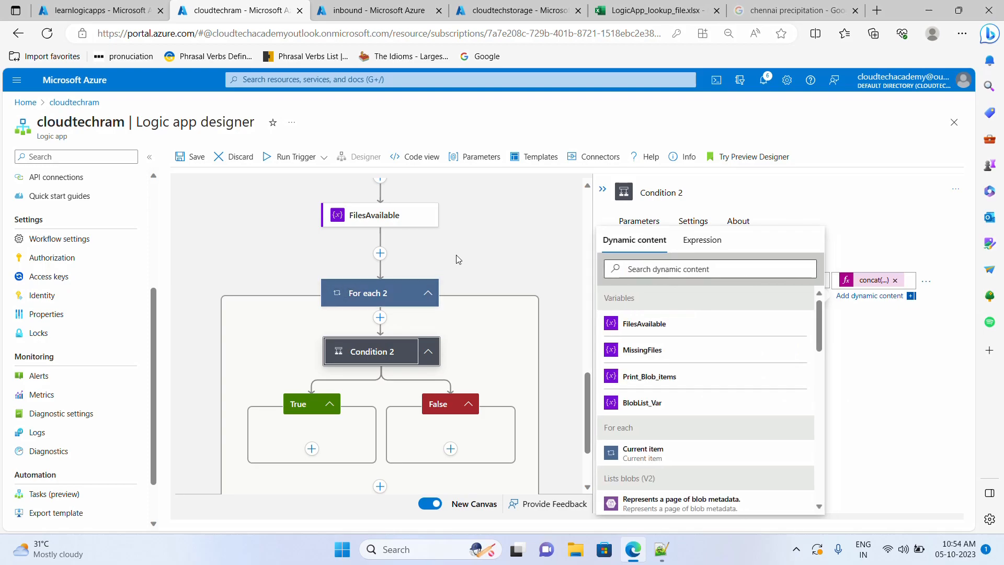
- Close the dynamic content list and begin a new action under Condition 2's False branch
click(687, 195)
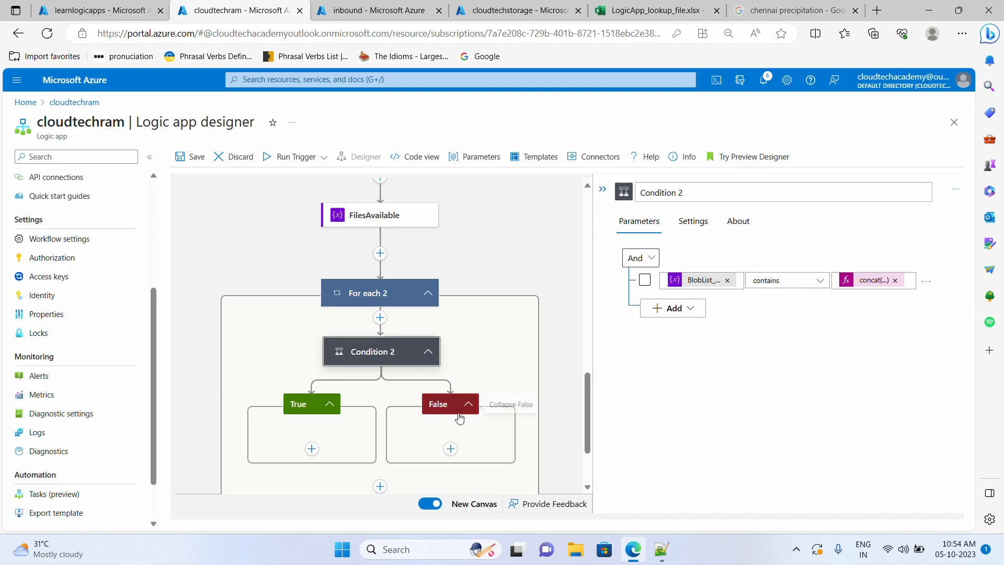
click(450, 449)
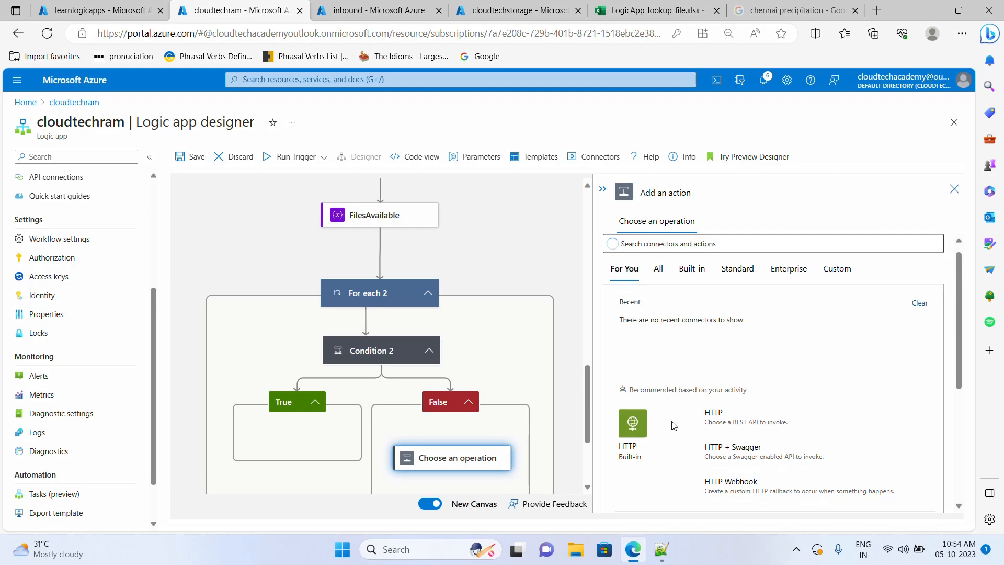
scroll(674, 425, down, 5)
- Choose Variables, then Append to string variable, as the False branch action
click(637, 419)
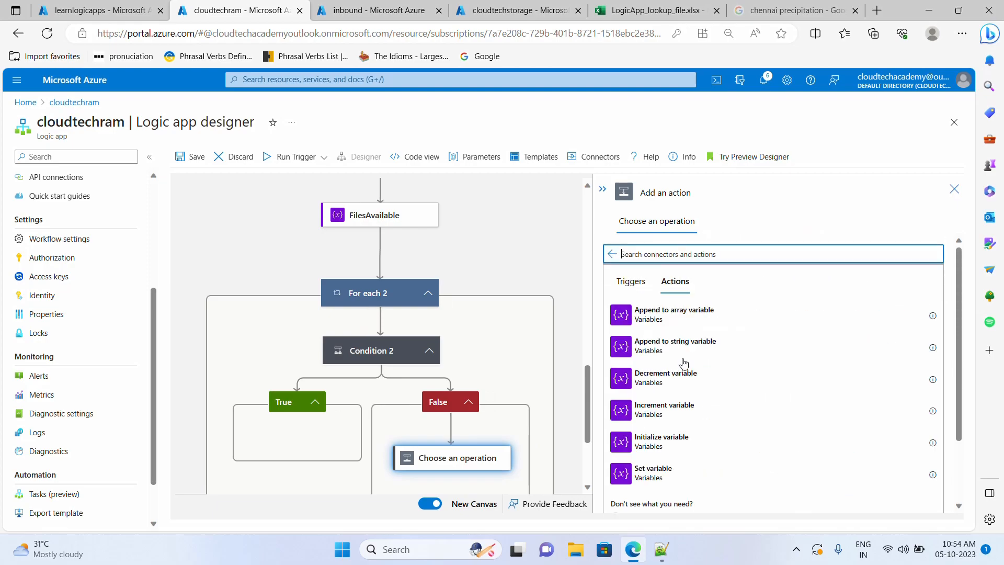
scroll(443, 265, up, 1)
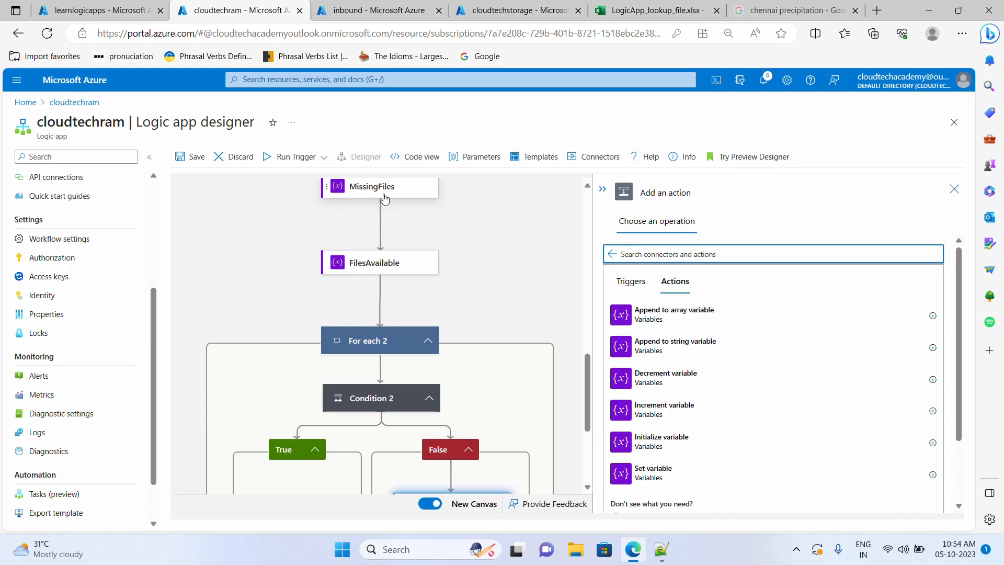
scroll(690, 423, down, 1)
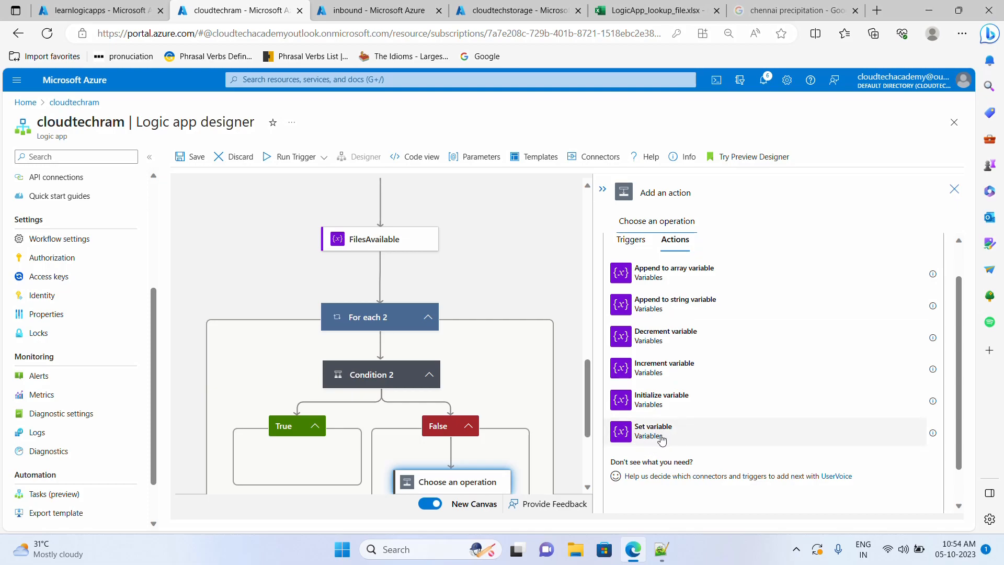
click(679, 311)
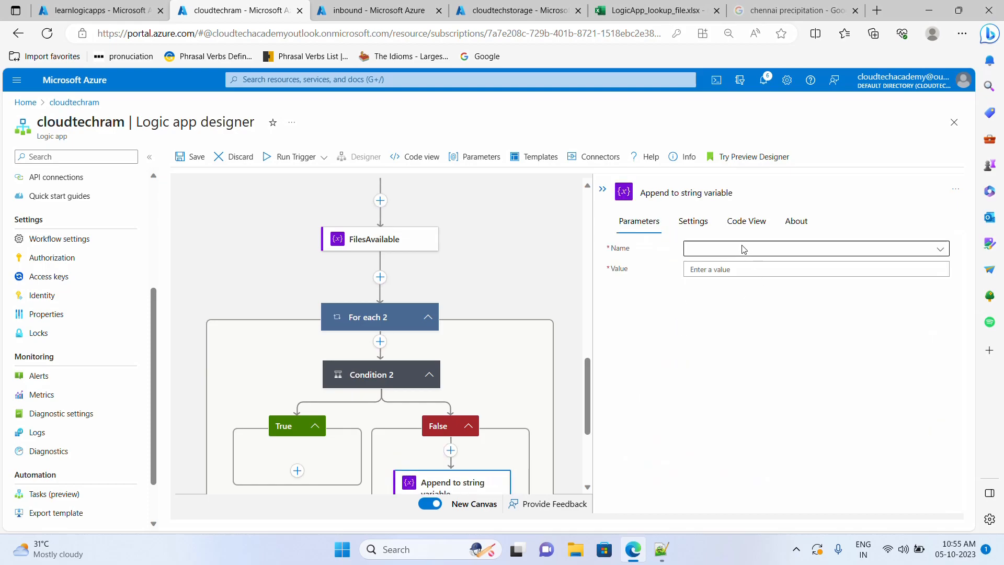
- Set the append action's Name to MissingFiles and open the Value's dynamic content list
click(804, 254)
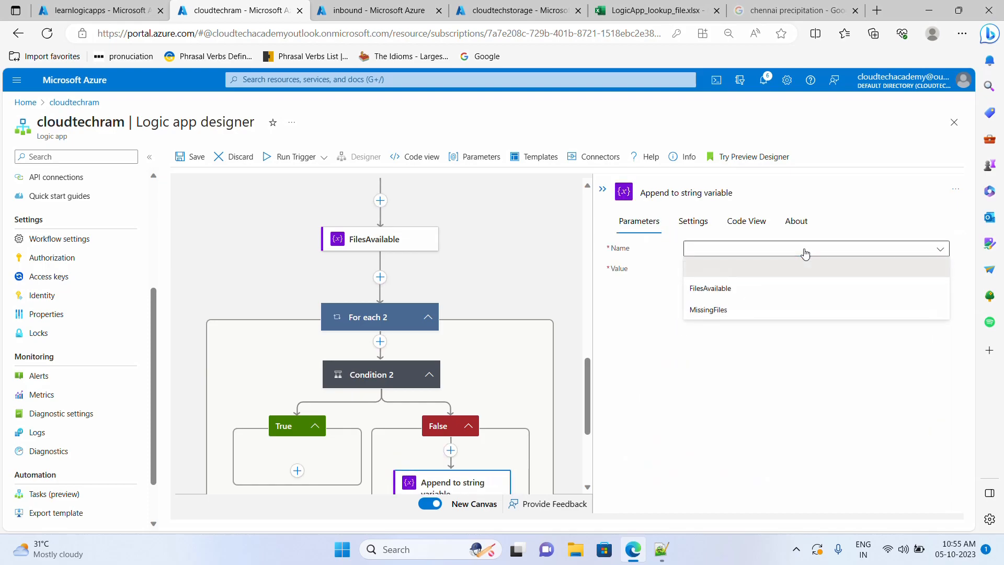
click(705, 313)
click(720, 269)
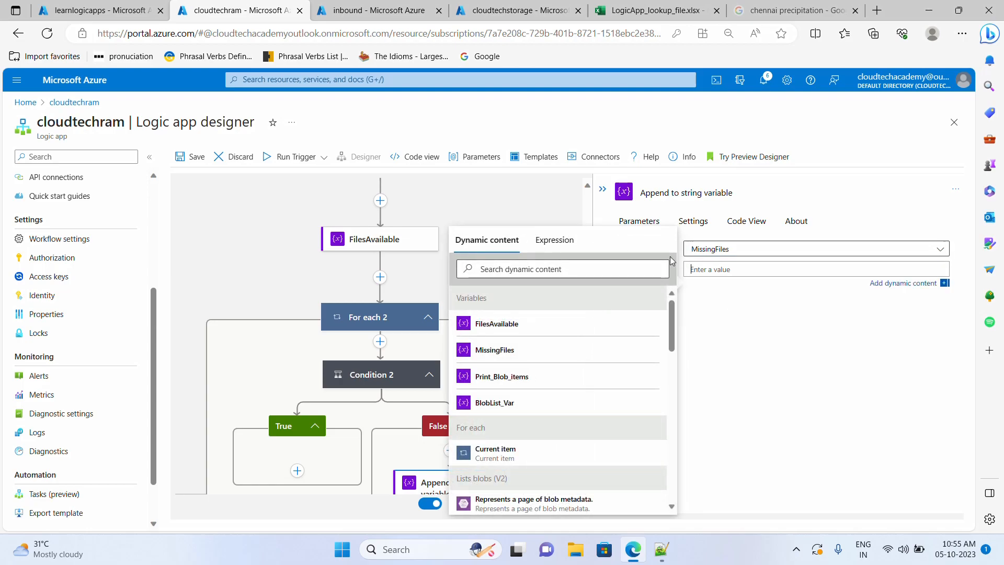
scroll(550, 429, down, 1)
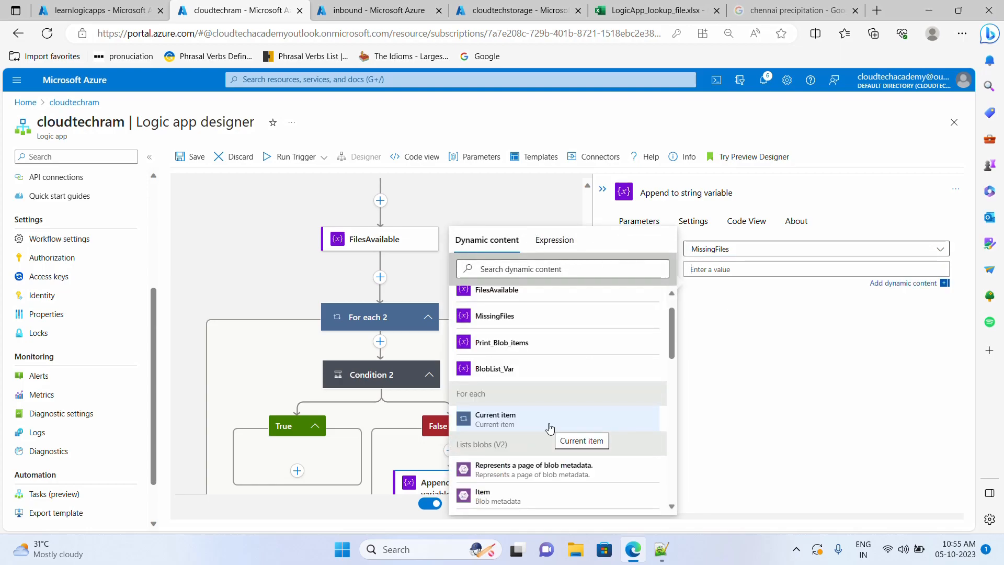
scroll(550, 428, down, 12)
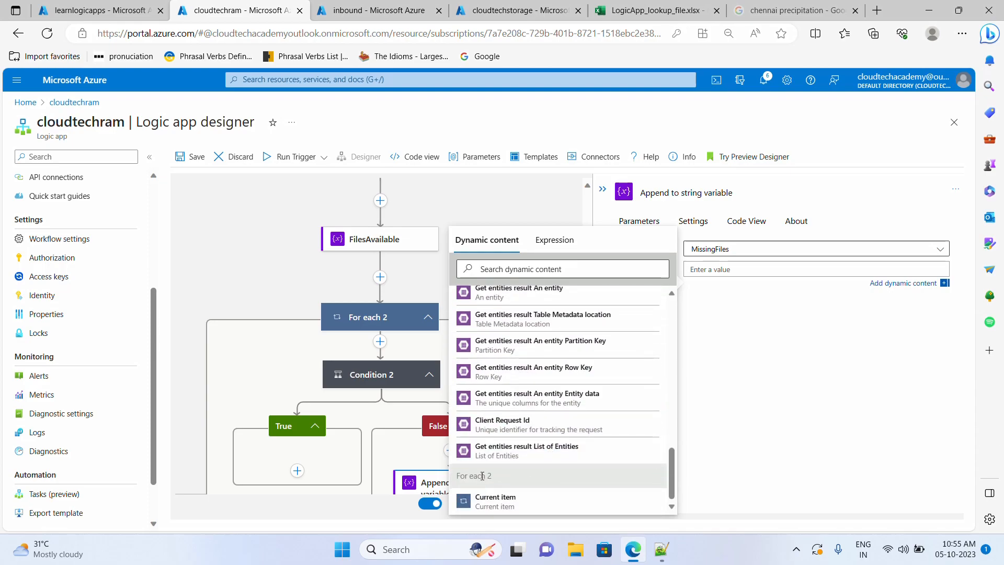
scroll(537, 334, up, 1)
scroll(536, 334, up, 5)
scroll(538, 419, down, 6)
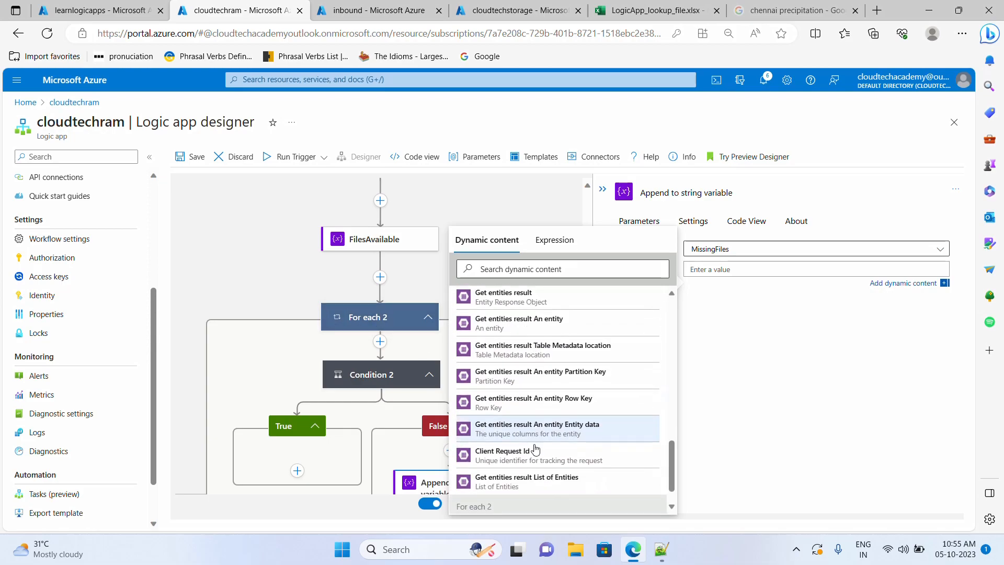
scroll(544, 361, up, 3)
scroll(538, 419, down, 3)
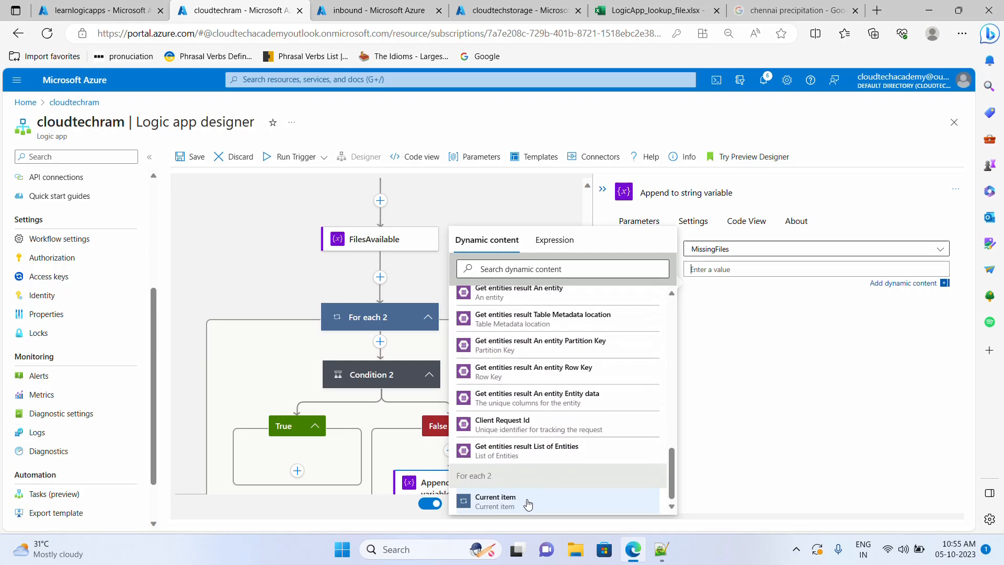
- Insert the Current item token into Value, then delete it again
click(528, 503)
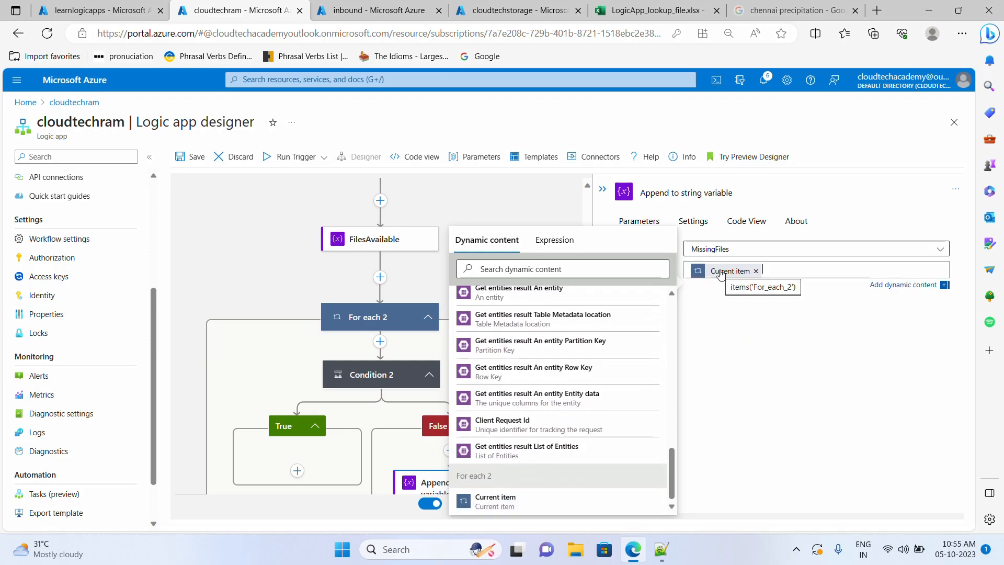
drag(736, 271, 688, 260)
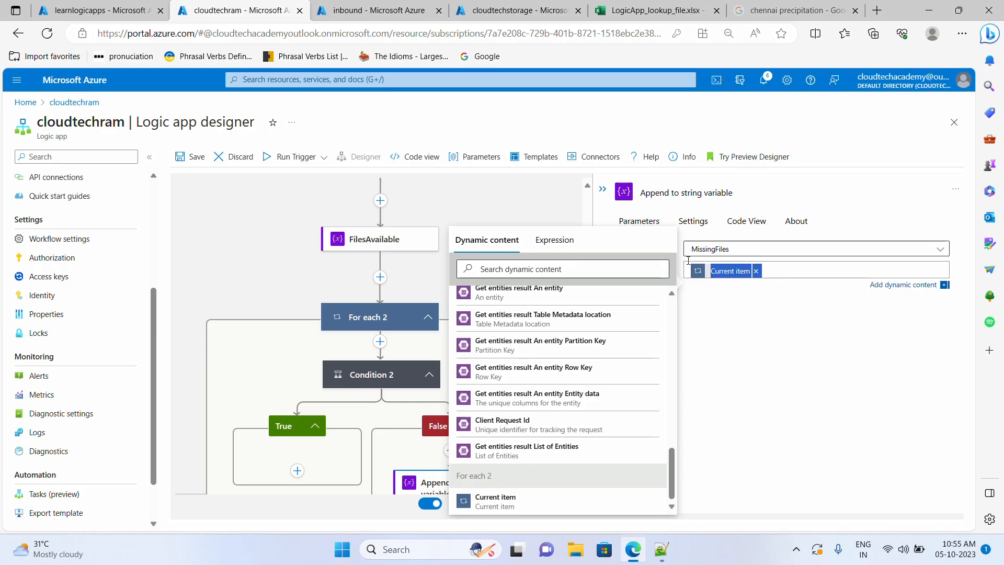
key(BackSpace)
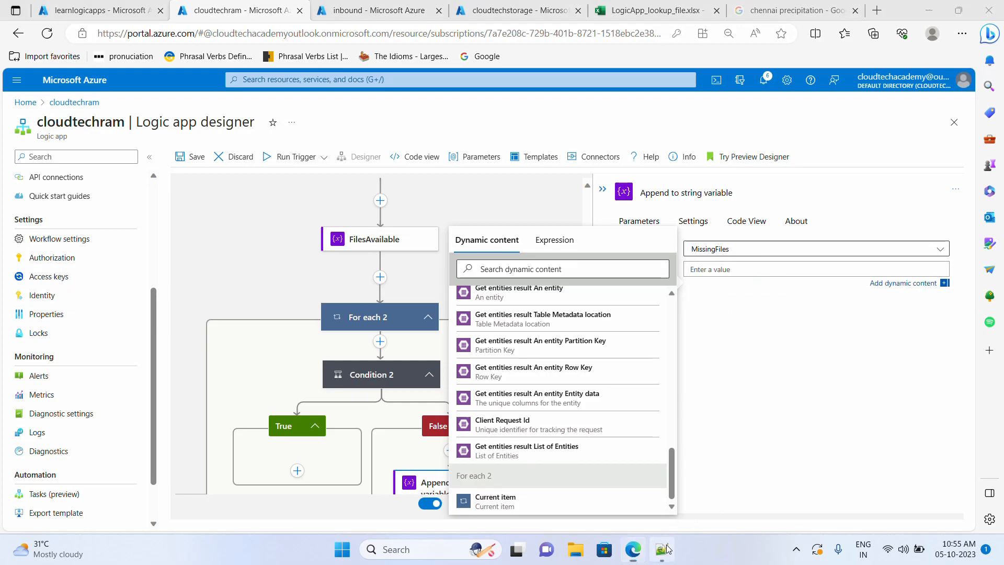
click(662, 549)
- Build items('For_each_2')?['FileName'] on line 17 from the pasted current-item token and line 13's property
click(907, 289)
key(Return)
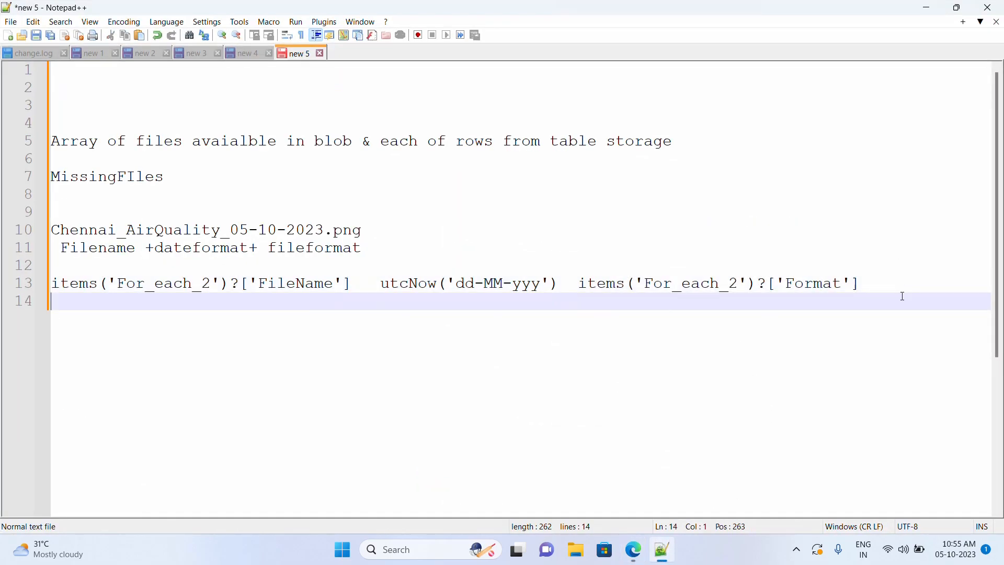
key(Return)
key(Return)
key(Return)
text(@{items('For_each_2')})
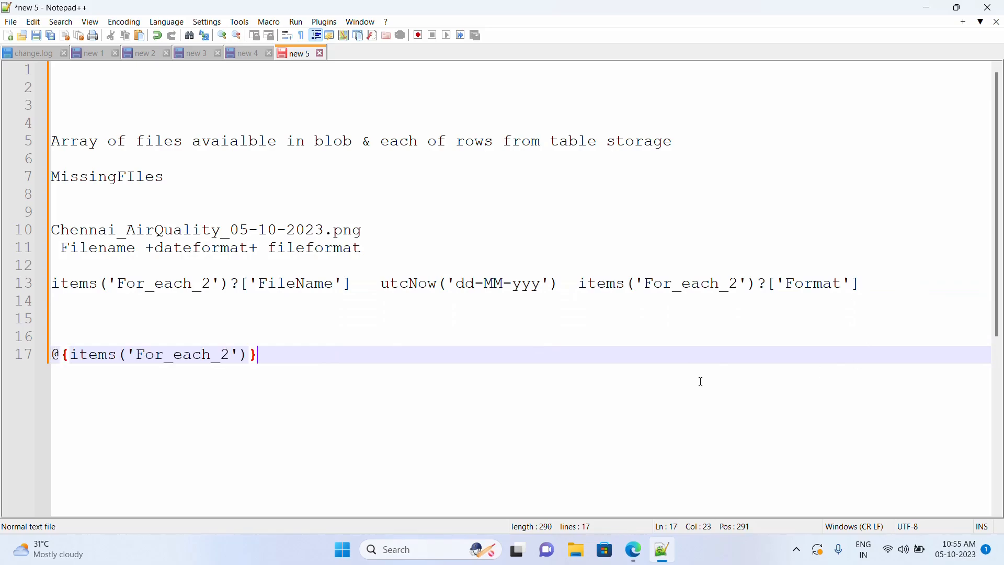
key(BackSpace)
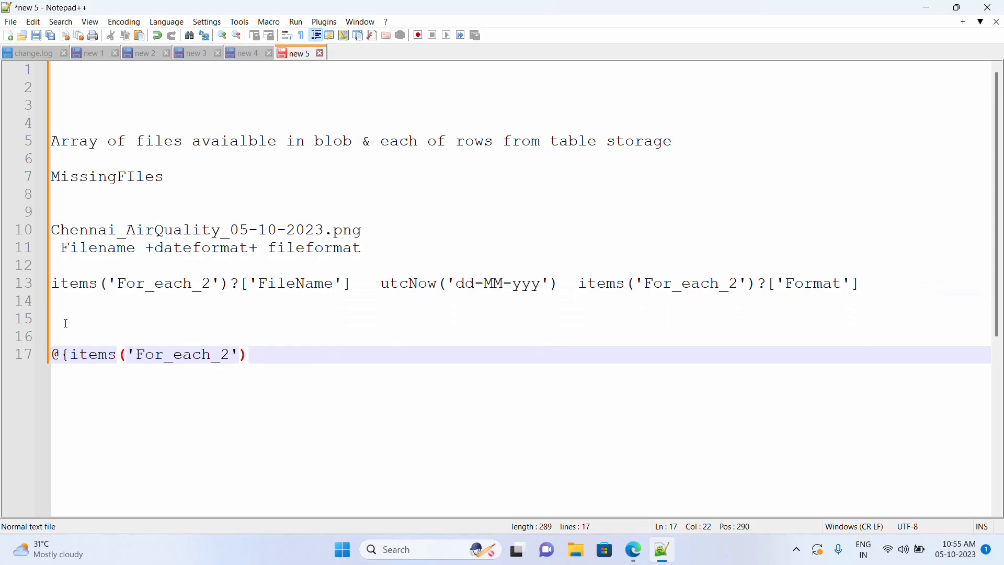
drag(69, 358, 51, 357)
key(BackSpace)
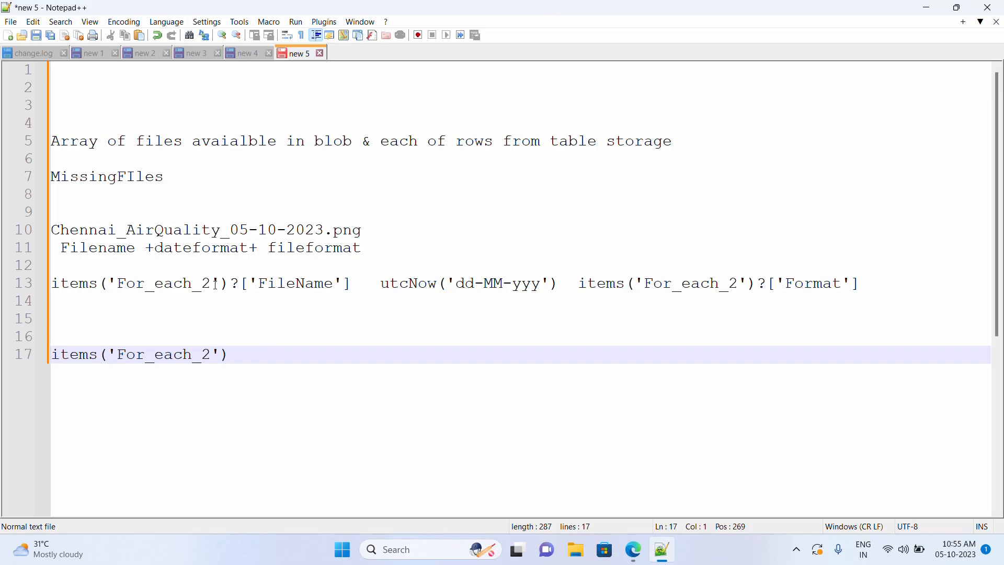
drag(225, 283, 360, 273)
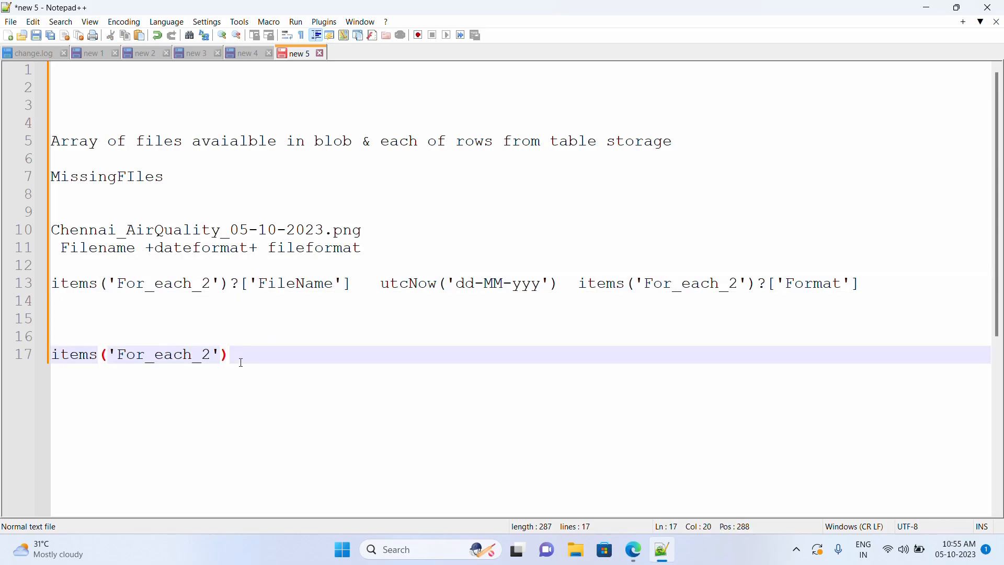
text(?['FileName'])
- Enter items('For_each_2')?['FileName'] as a custom expression for the MissingFiles append Value
click(633, 549)
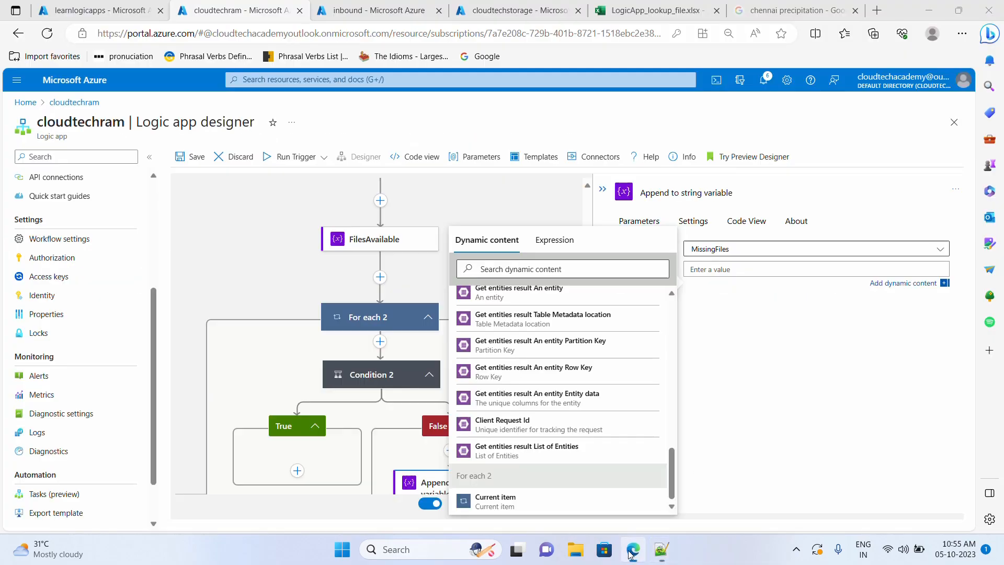
text(items('For_each_2')?['FileName'])
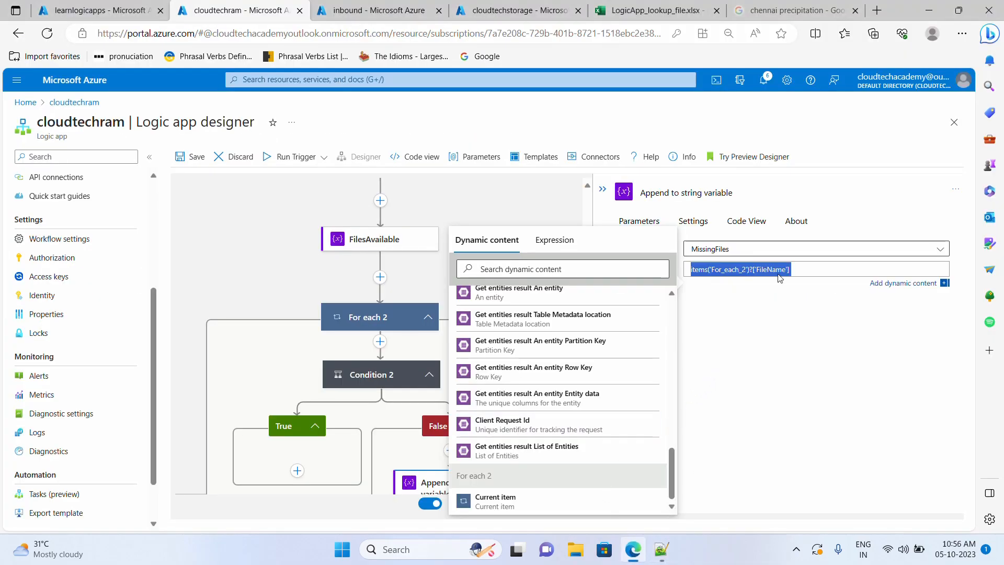
click(554, 239)
drag(810, 268, 671, 267)
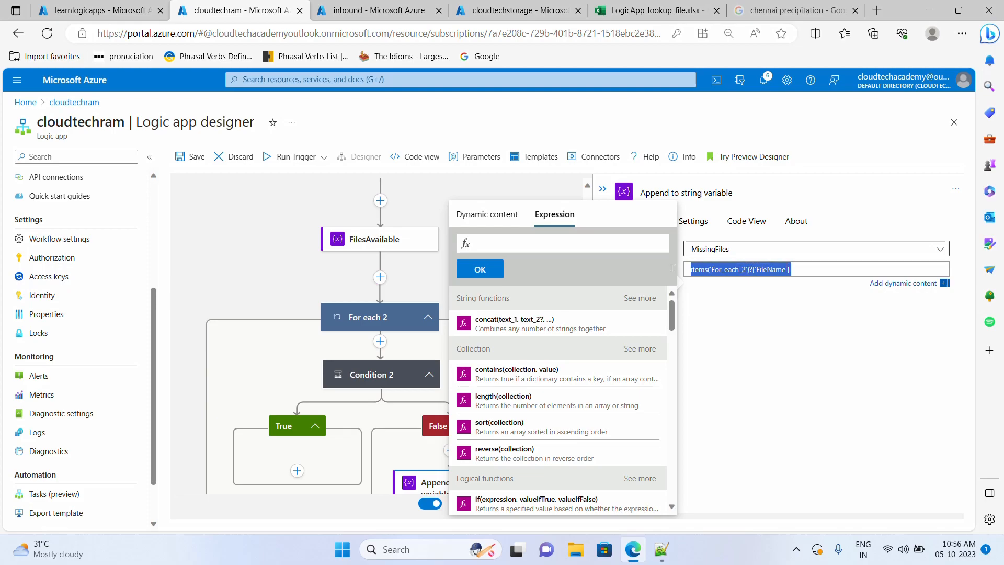
key(ctrl+x)
key(ctrl+v)
click(480, 269)
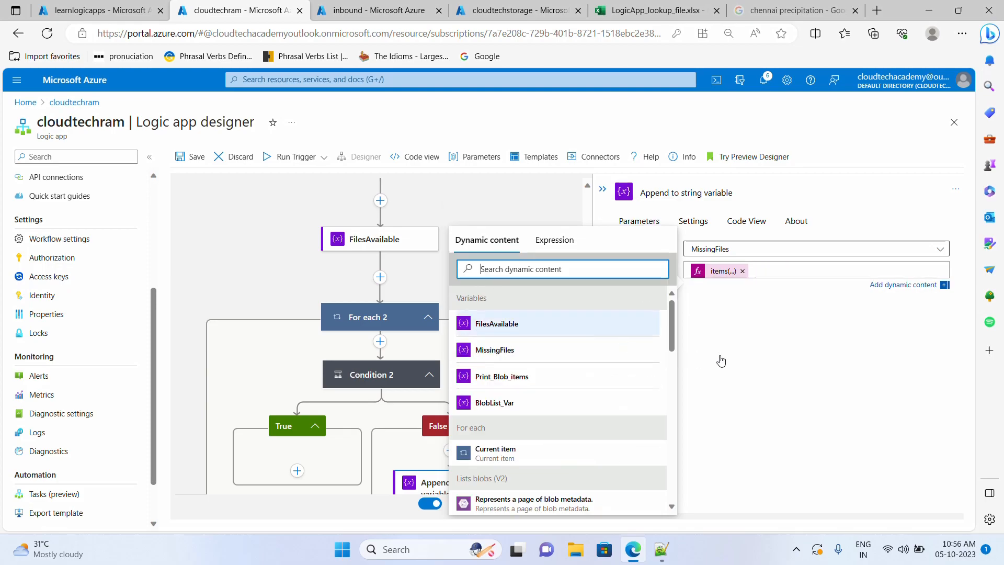
click(751, 360)
scroll(541, 370, down, 2)
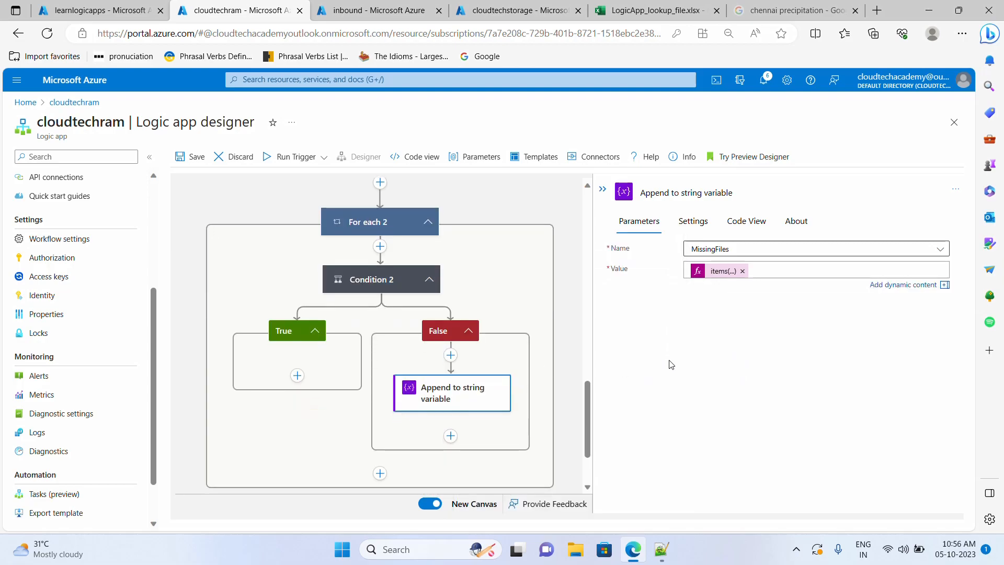
click(772, 271)
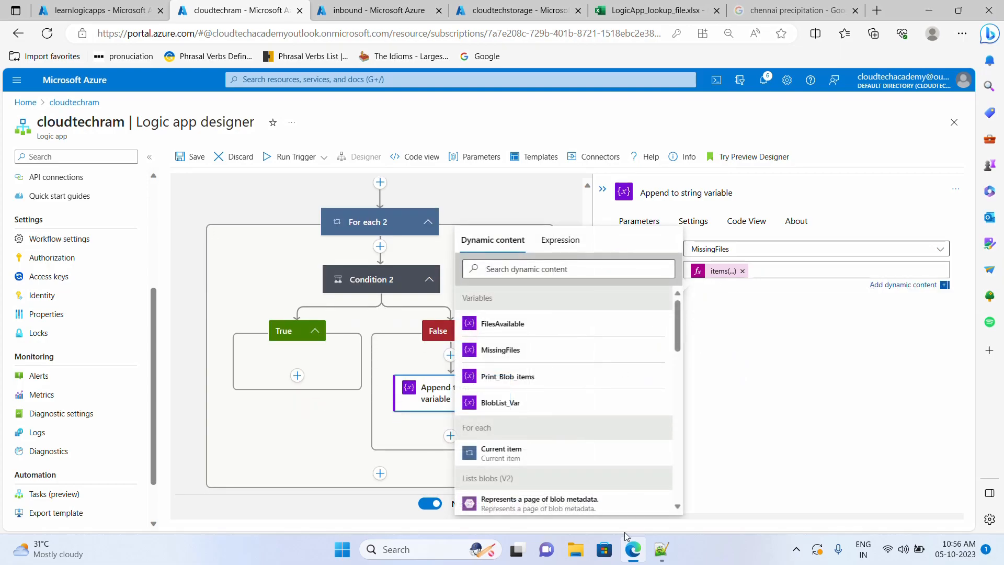
click(661, 549)
- Add Chennai_AirQuality_05-10-2023.png and Kochi_AirQuality_05-10-2023.png on separate lines in the notes
key(Return)
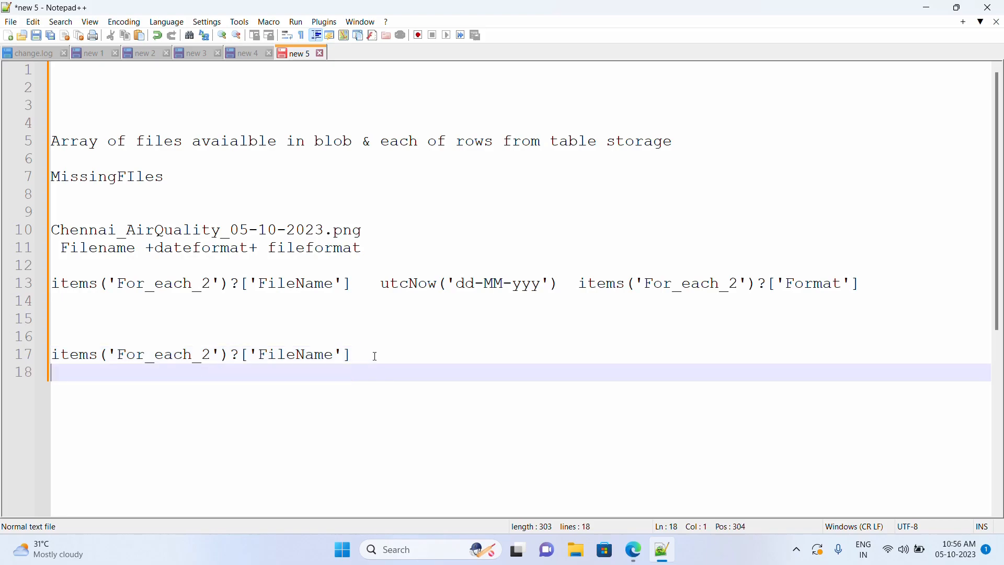
key(Return)
key(ctrl+v)
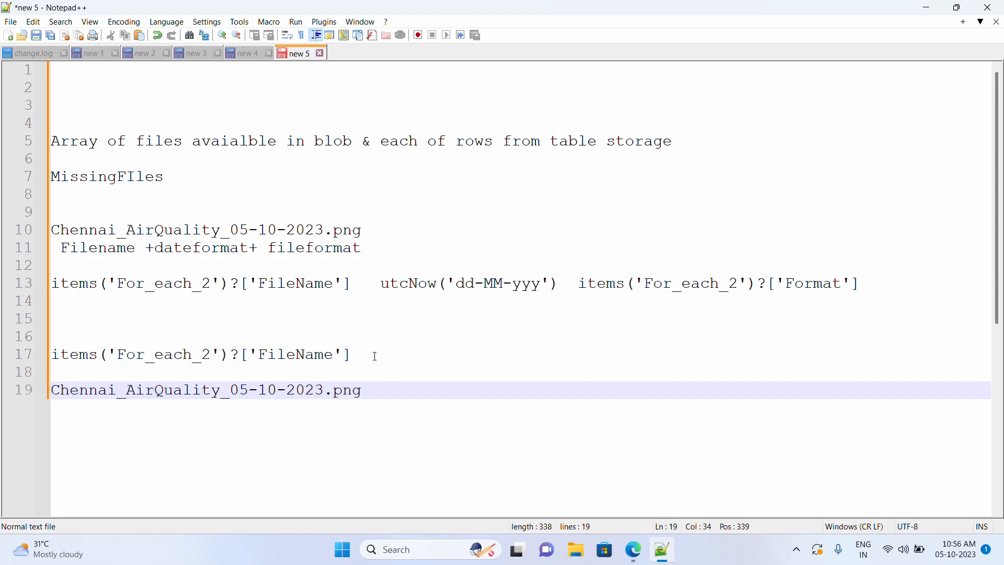
key(ctrl+v)
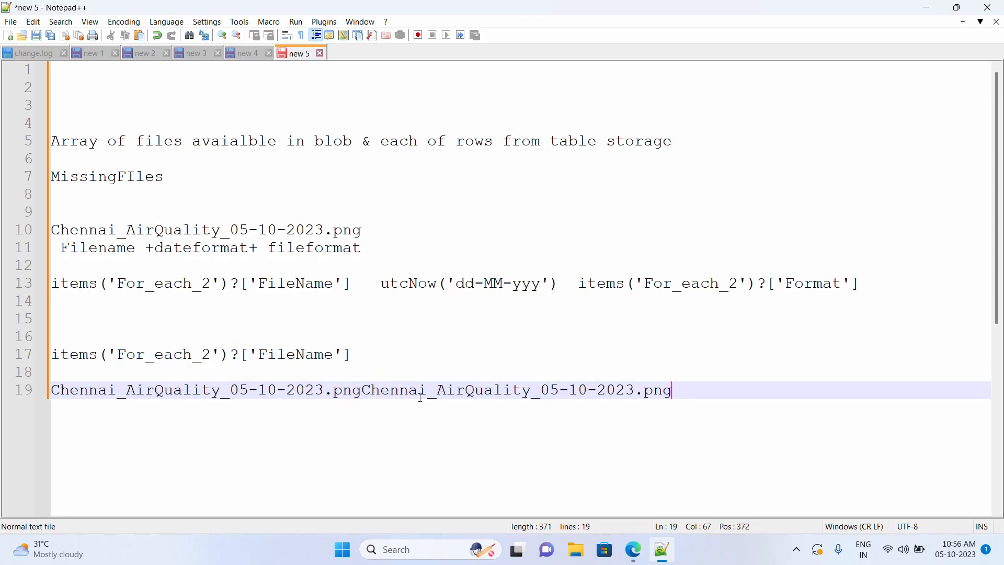
drag(426, 390, 363, 391)
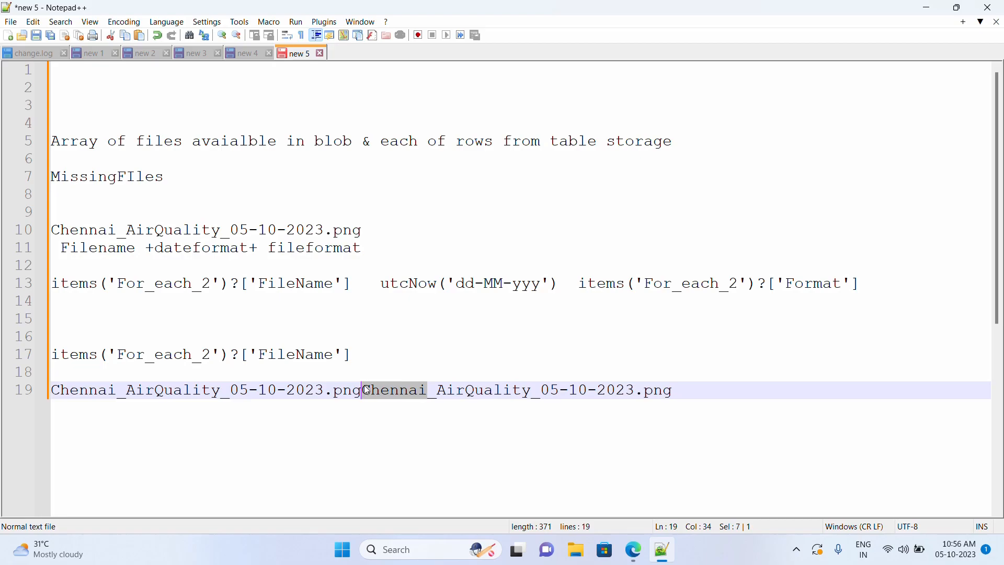
text(Kochi)
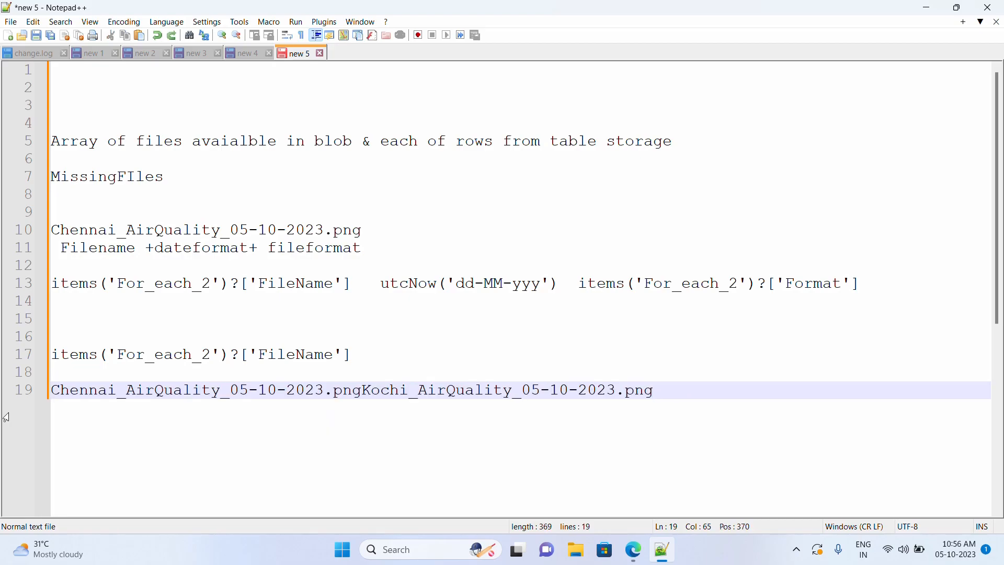
click(365, 391)
drag(653, 390, 1, 373)
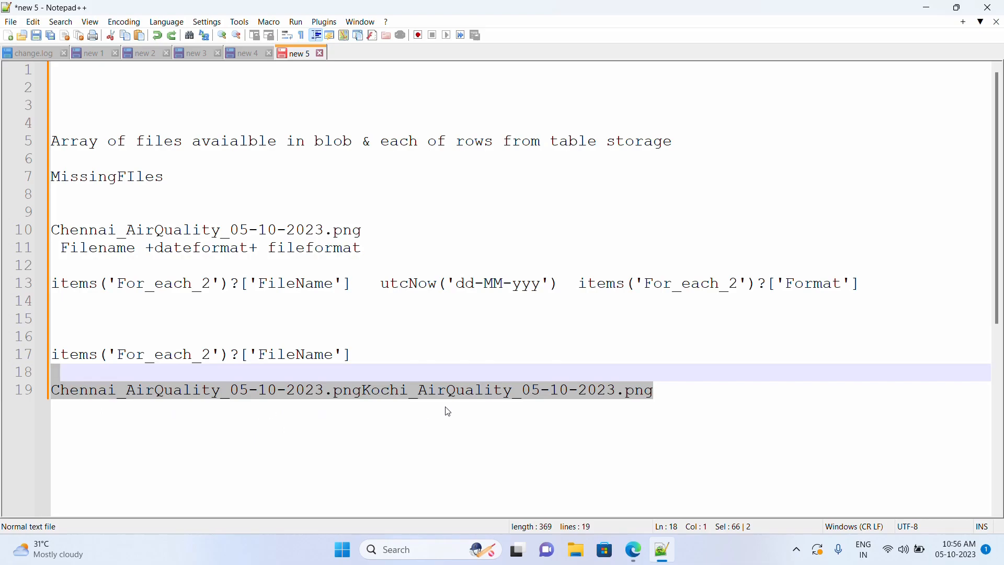
click(363, 391)
key(Return)
- Insert a 'Below files are missing' heading line above the two filenames
click(122, 372)
key(Return)
text(Below files are missing)
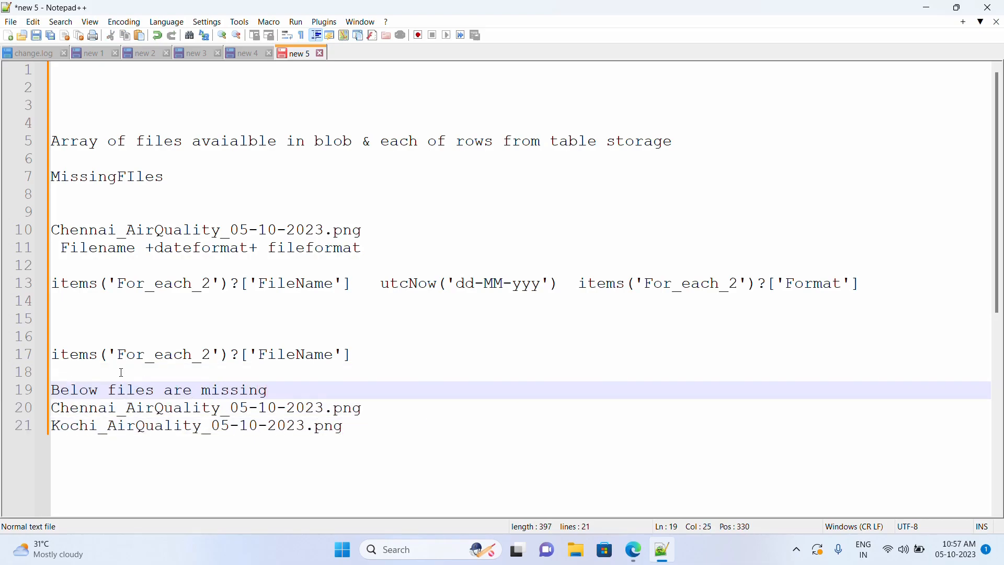
click(378, 410)
click(359, 428)
click(368, 411)
click(357, 425)
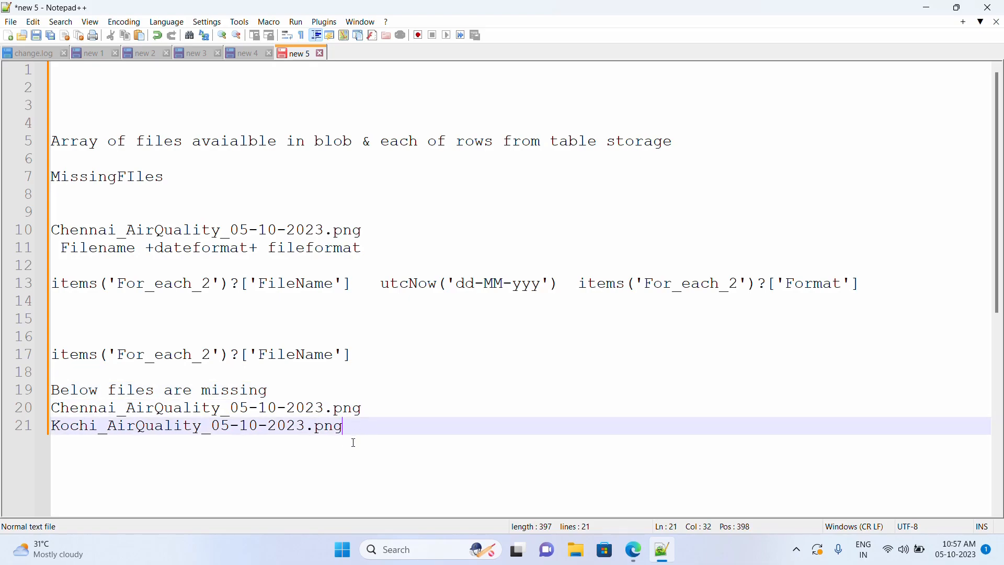
drag(369, 411, 33, 416)
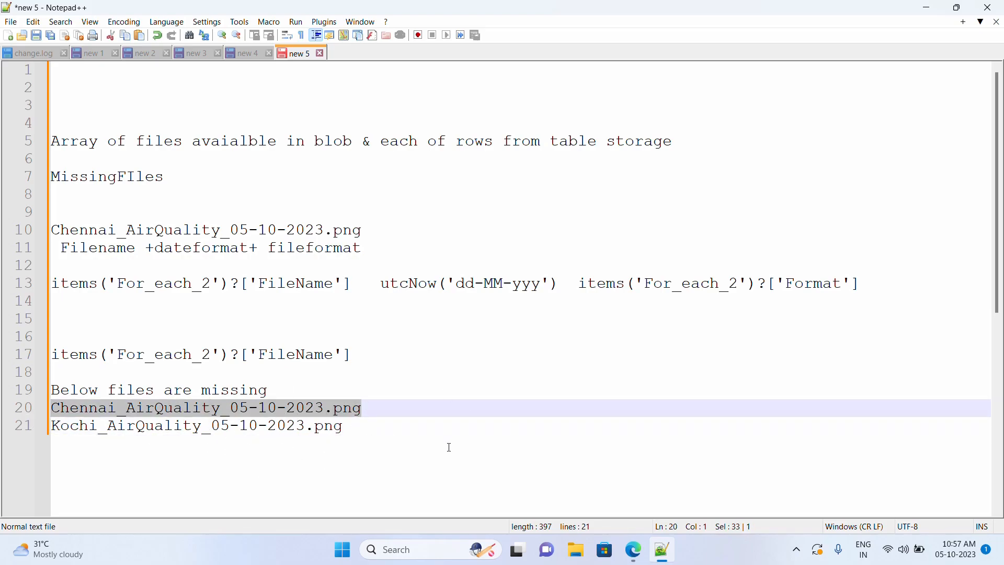
click(360, 429)
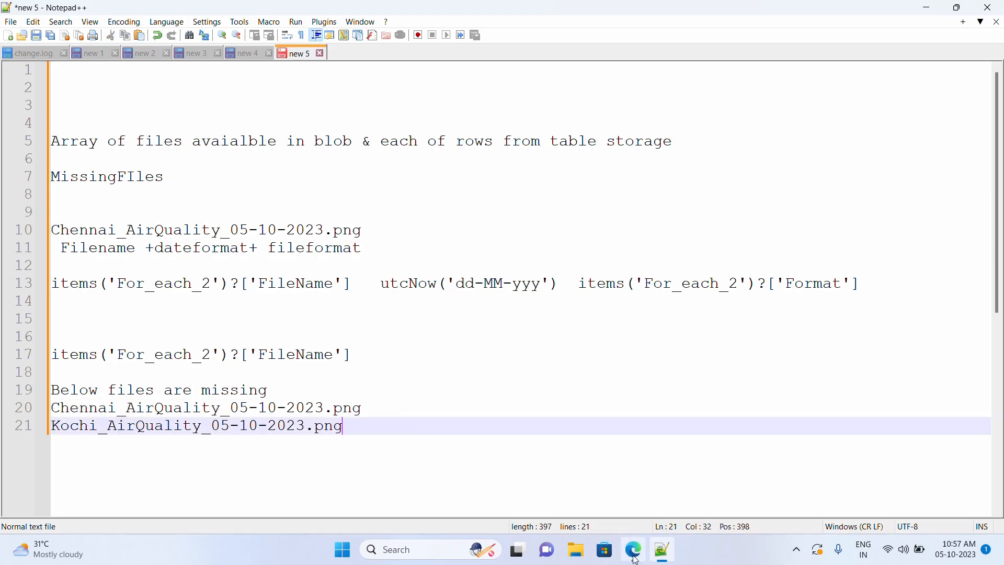
click(623, 469)
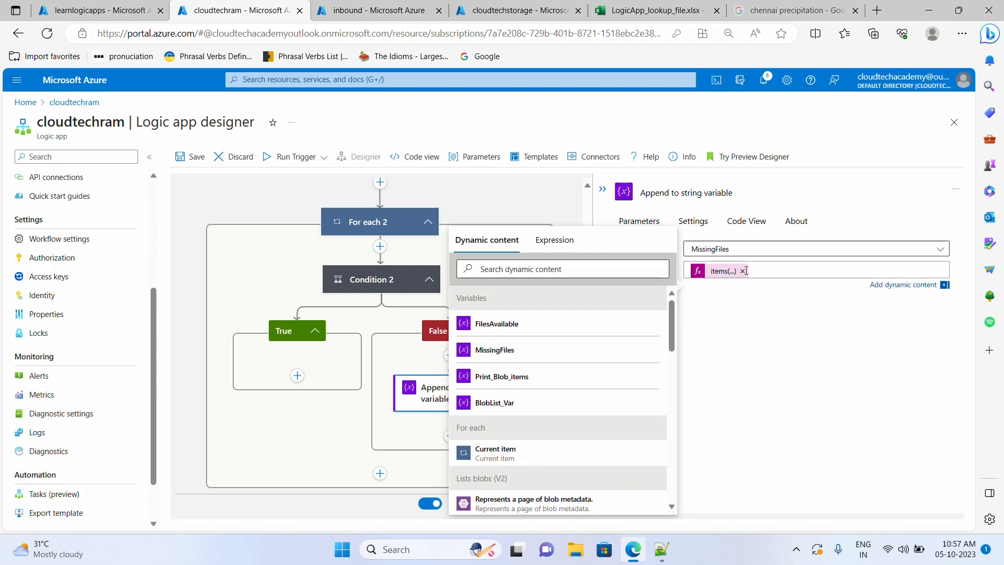
- Remove the old items expression and start concat('</br>' in the Expression editor
click(570, 242)
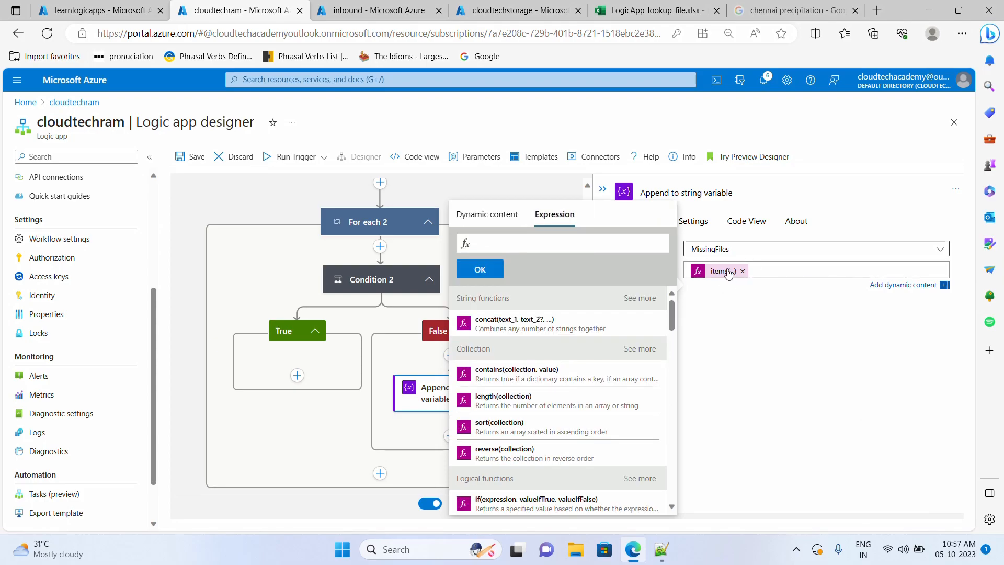
click(662, 549)
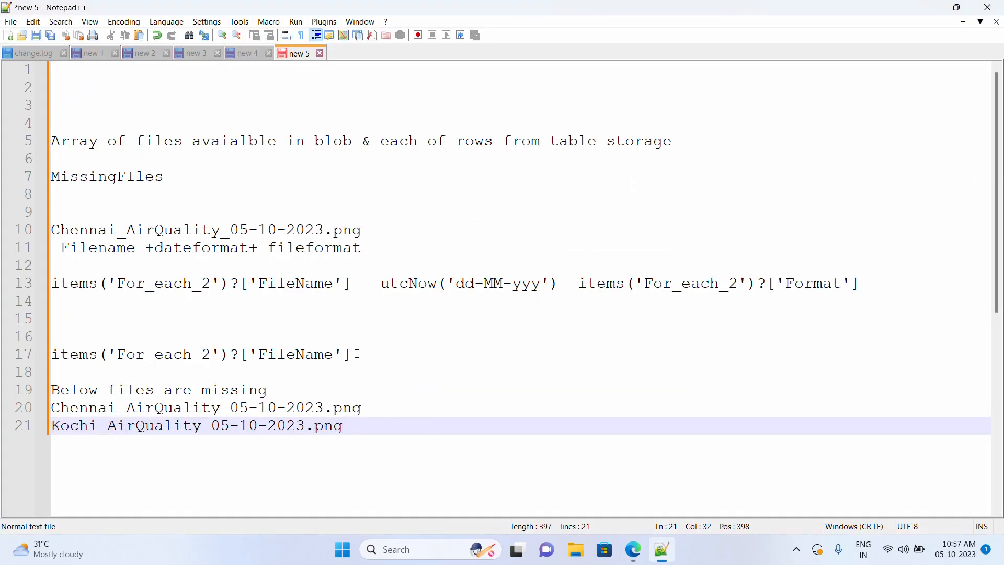
click(926, 7)
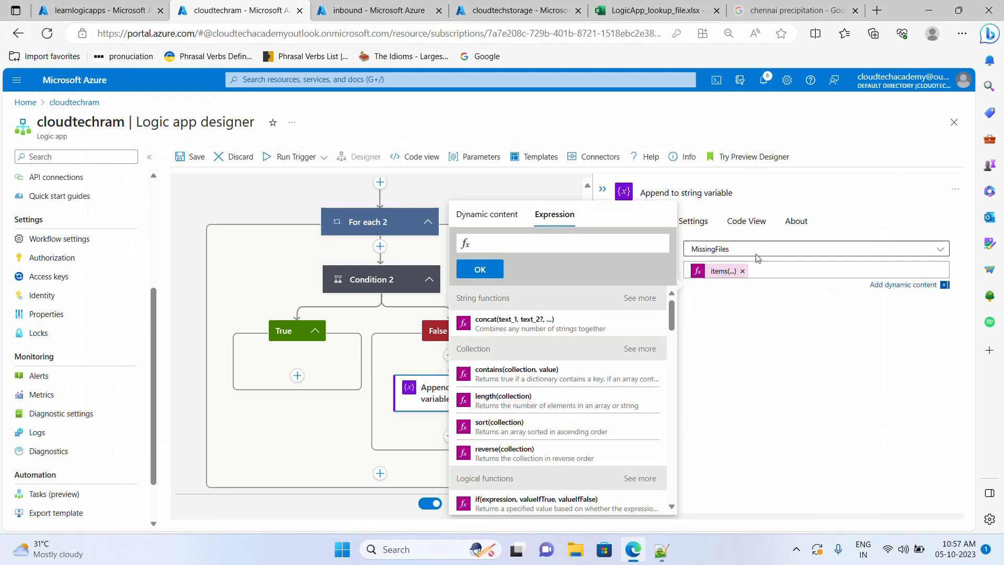
click(743, 270)
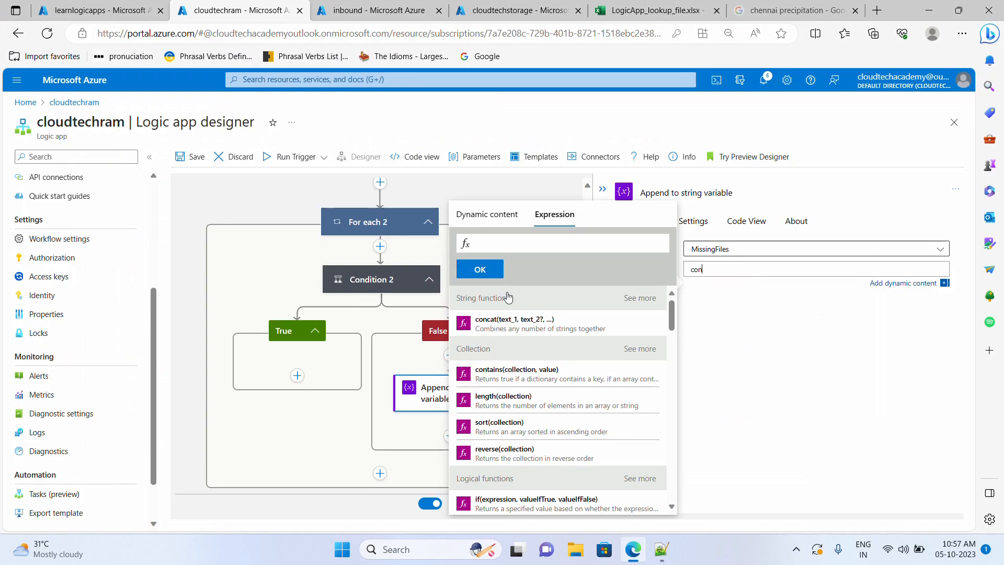
click(517, 322)
double_click(713, 270)
key(BackSpace)
text('<)
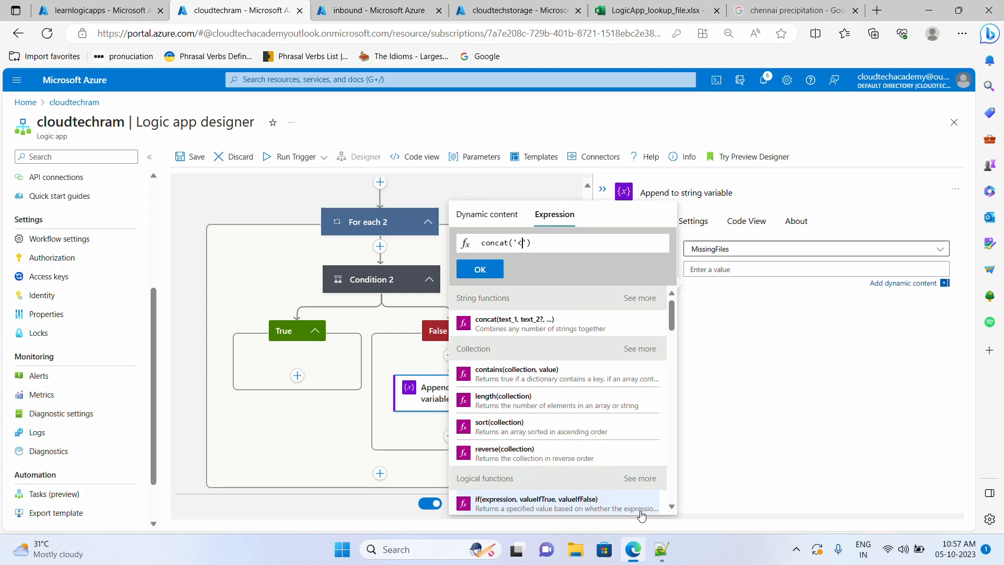
text(/br>)
- Paste items('For_each_2')?['FileName'] as concat's second argument, fix the closing parenthesis, and confirm
click(661, 549)
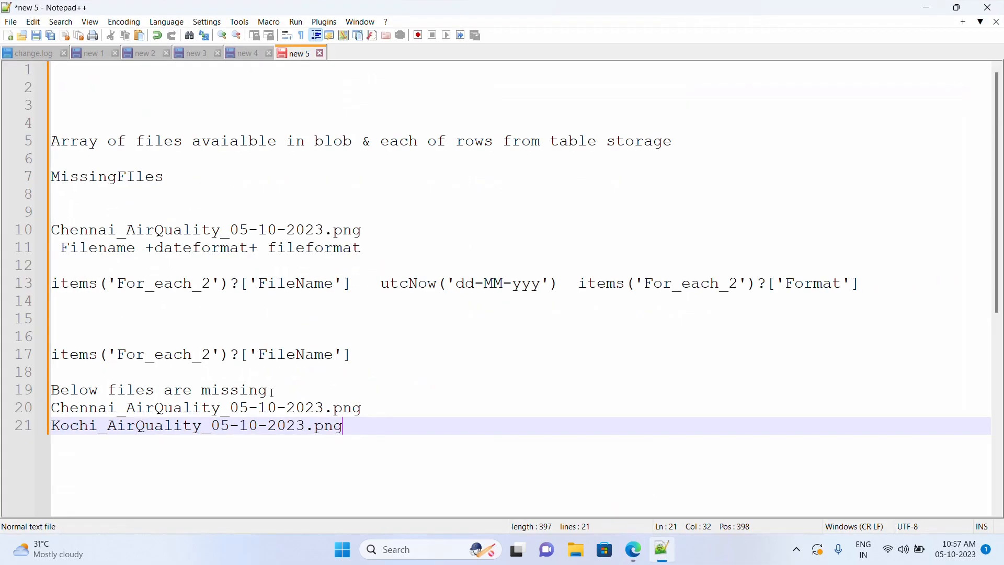
click(358, 360)
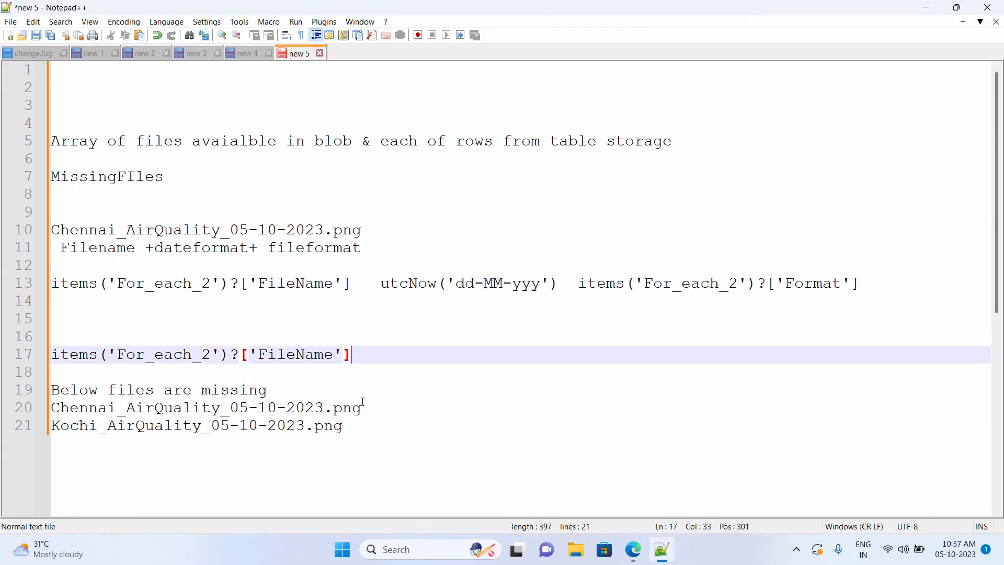
drag(372, 368, 53, 361)
key(ctrl+c)
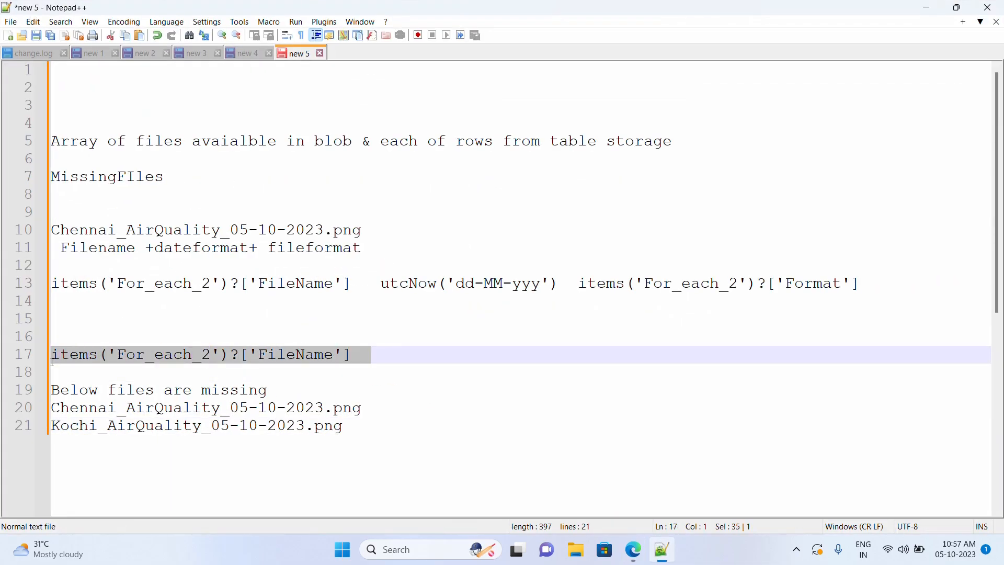
click(633, 549)
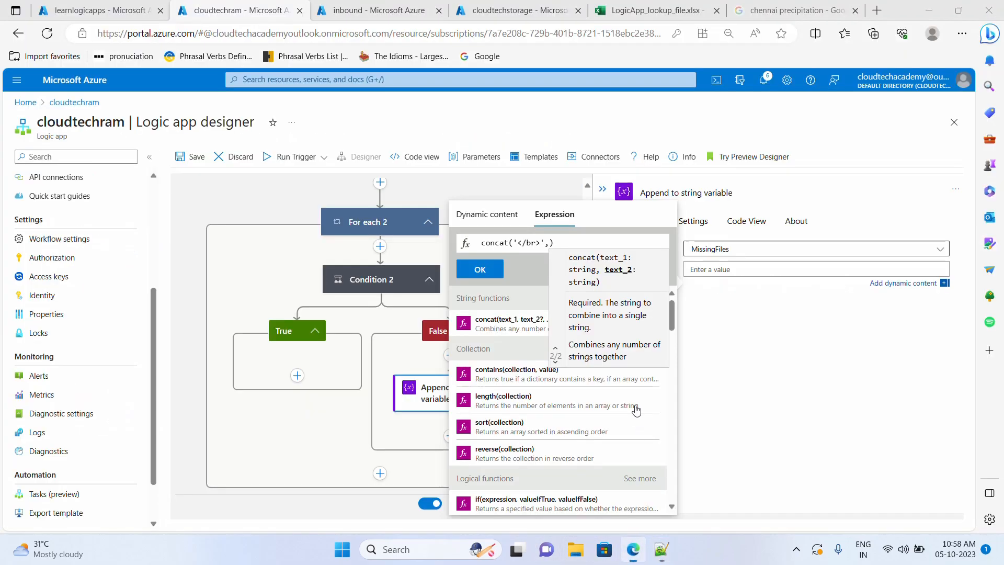
key(ctrl+v)
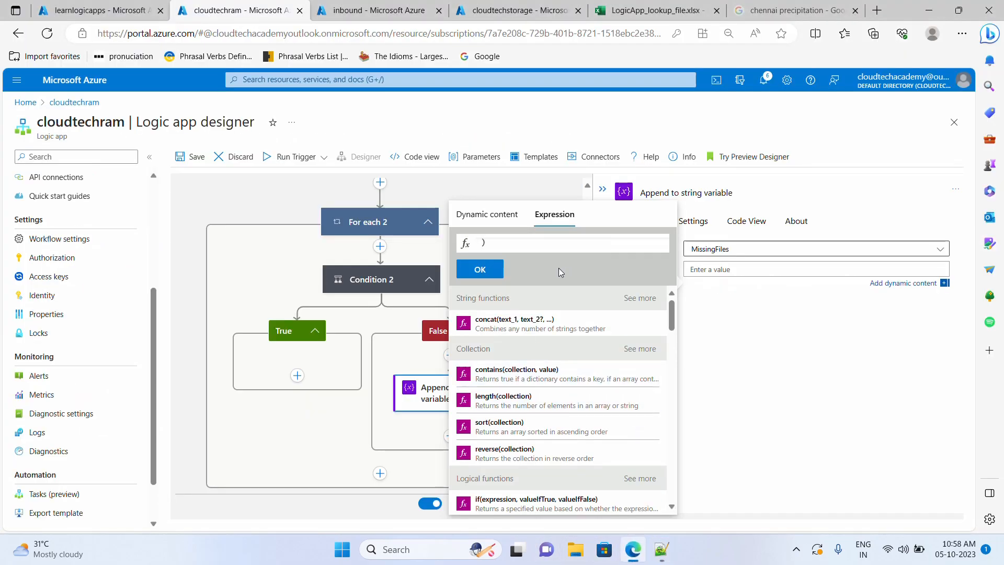
key(Left)
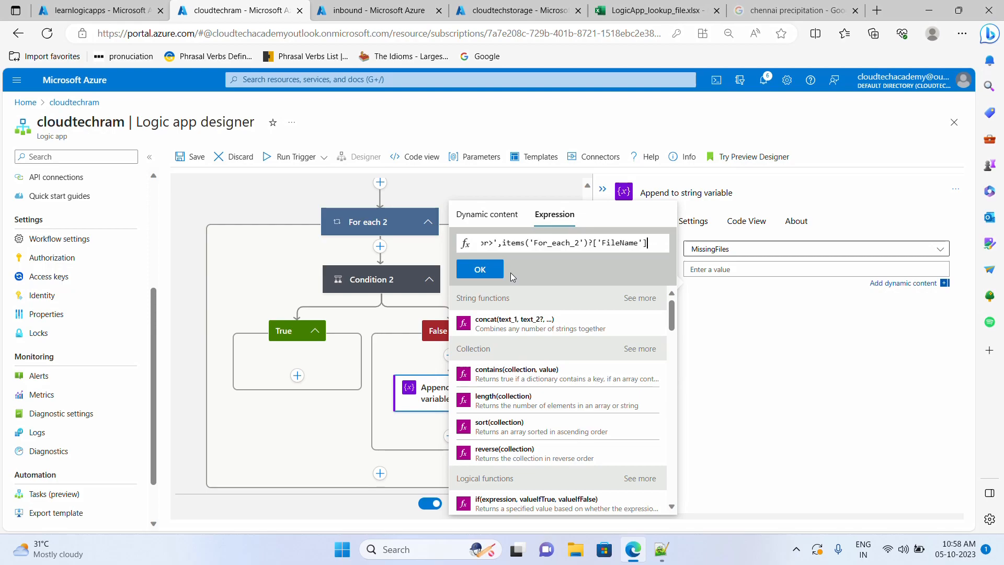
key(Left)
key(End)
key(Down)
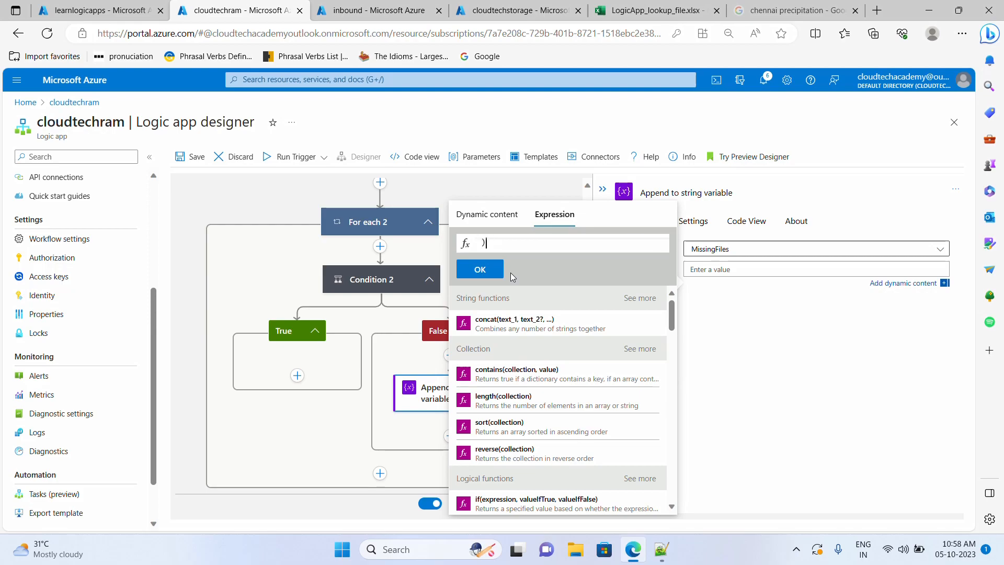
key(BackSpace)
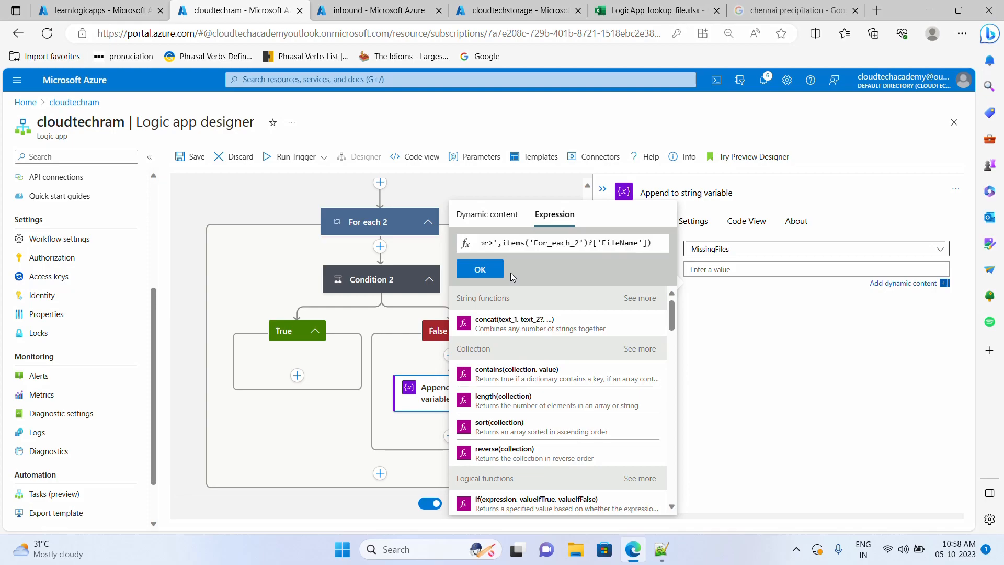
key(Home)
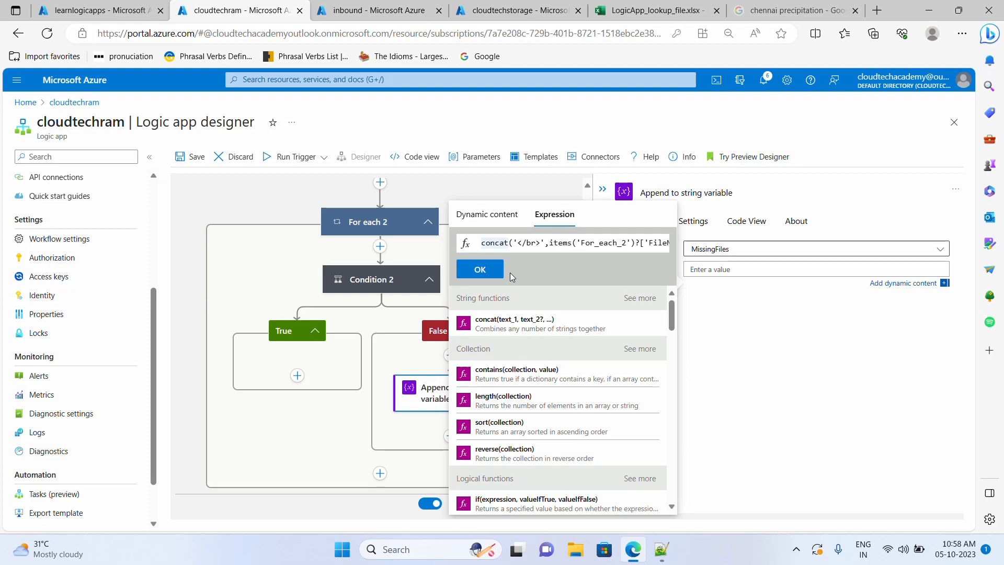
click(480, 269)
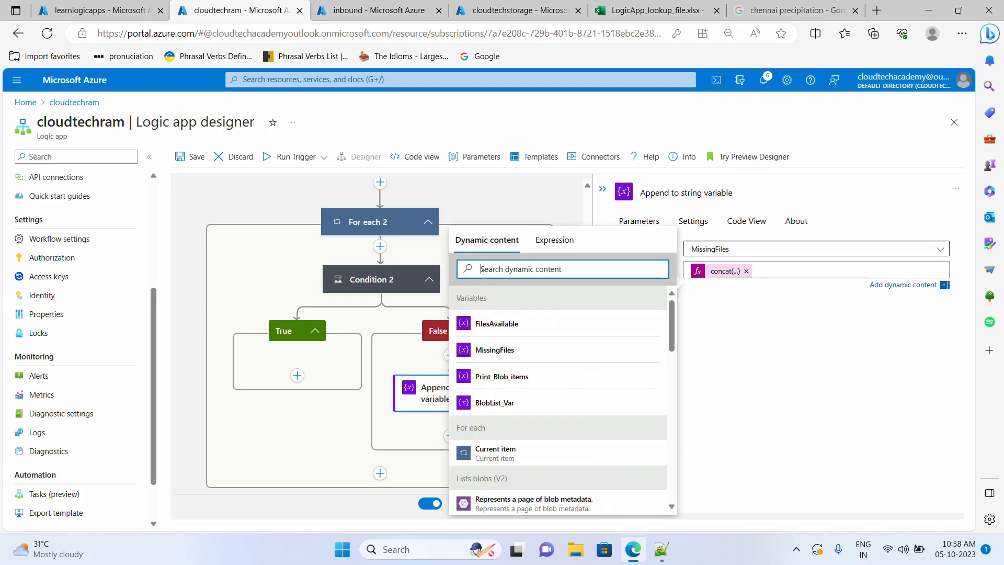
- Insert an Append to string variable action from Variables into Condition 2's True branch
click(796, 393)
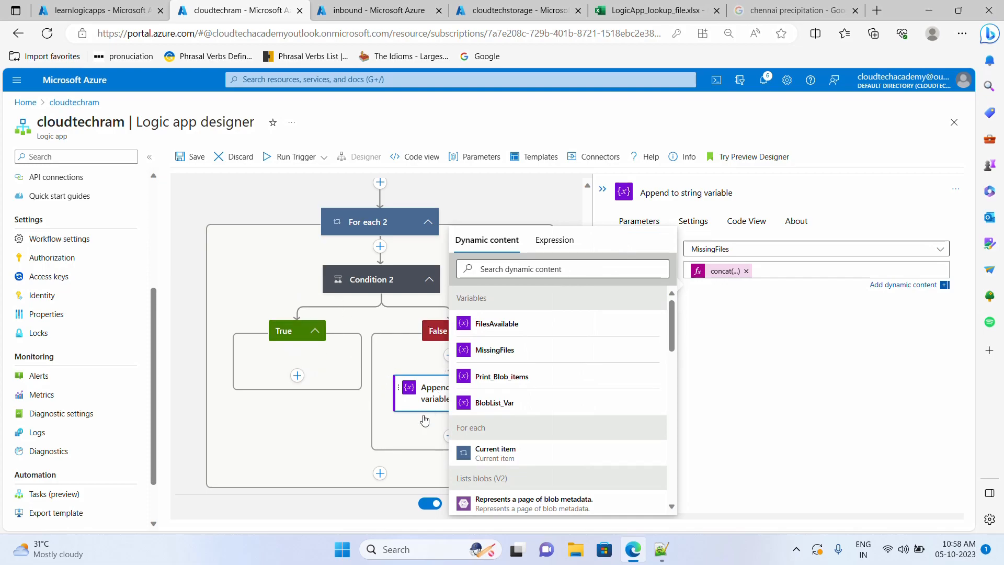
click(354, 294)
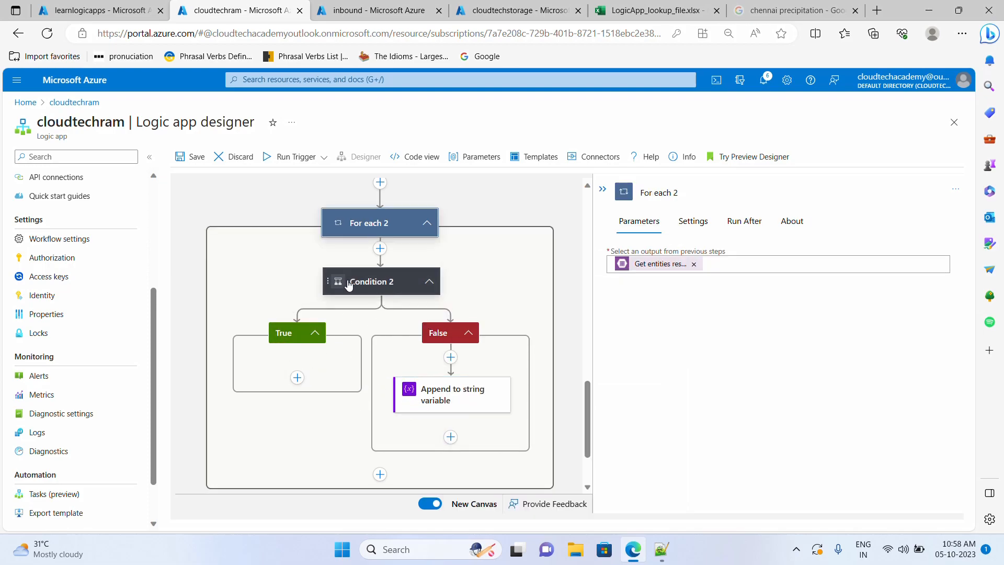
click(297, 379)
click(292, 404)
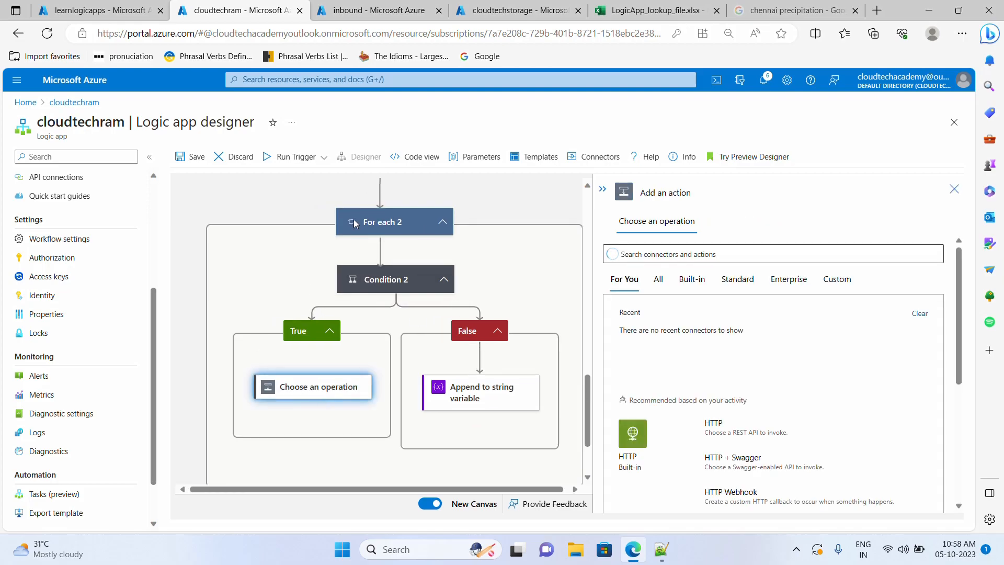
scroll(423, 245, up, 2)
scroll(371, 245, up, 2)
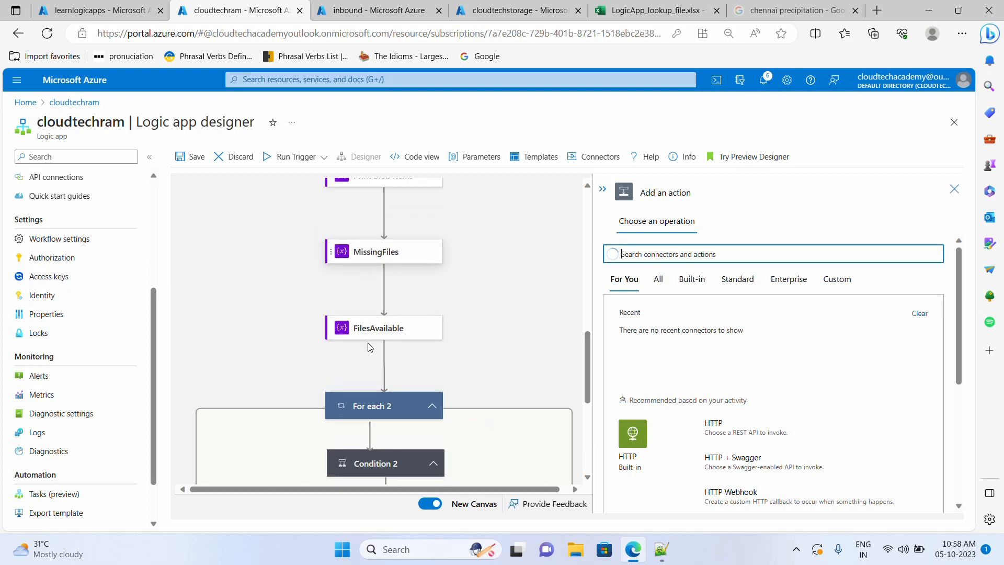
scroll(371, 345, down, 5)
click(629, 355)
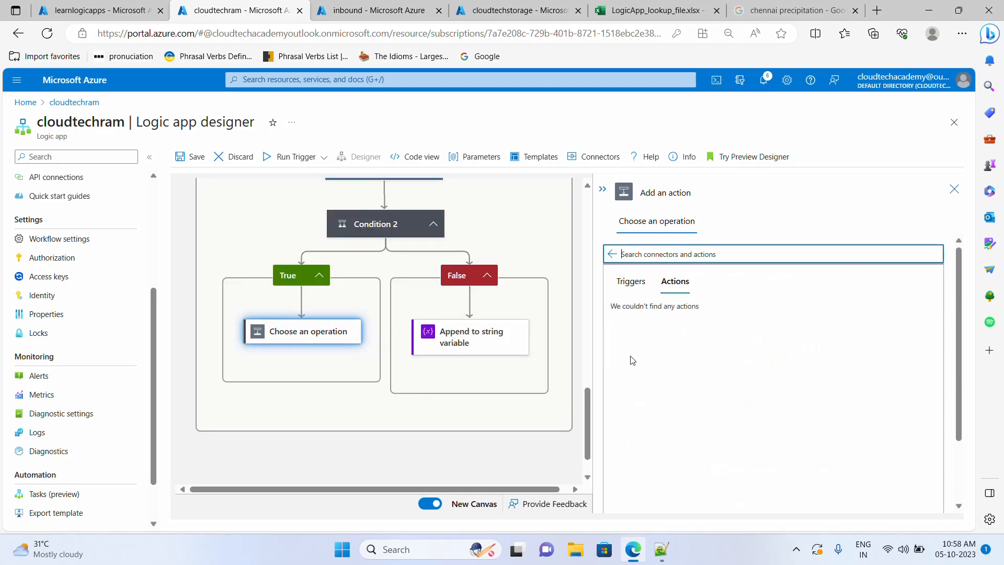
scroll(692, 442, down, 1)
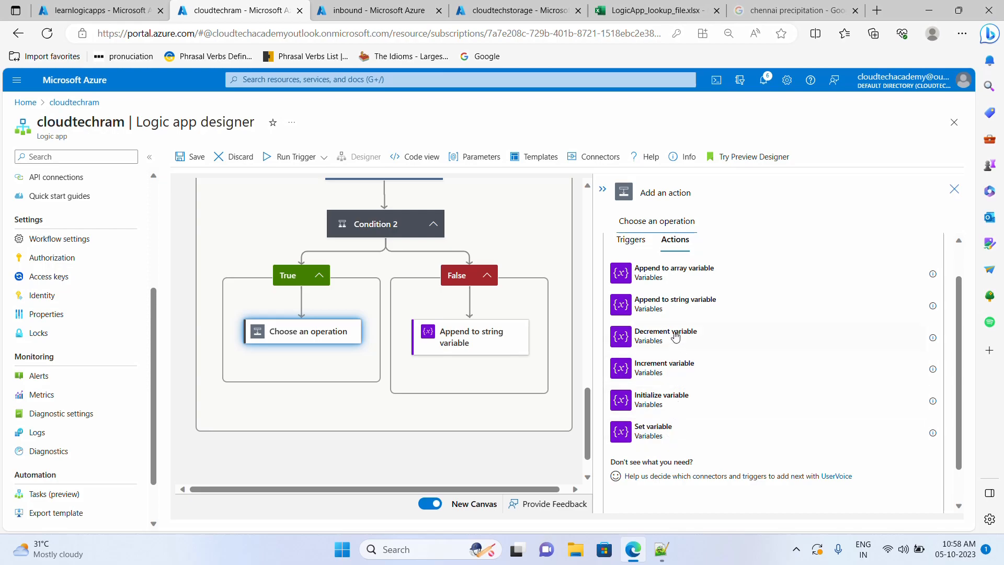
click(674, 308)
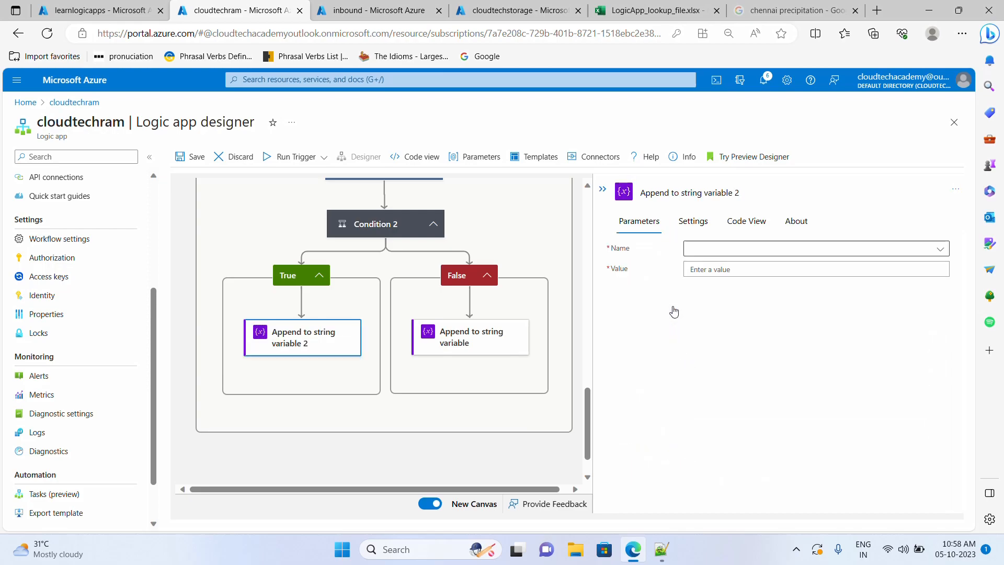
- Point the True-branch append action at the FilesAvailable variable
click(745, 249)
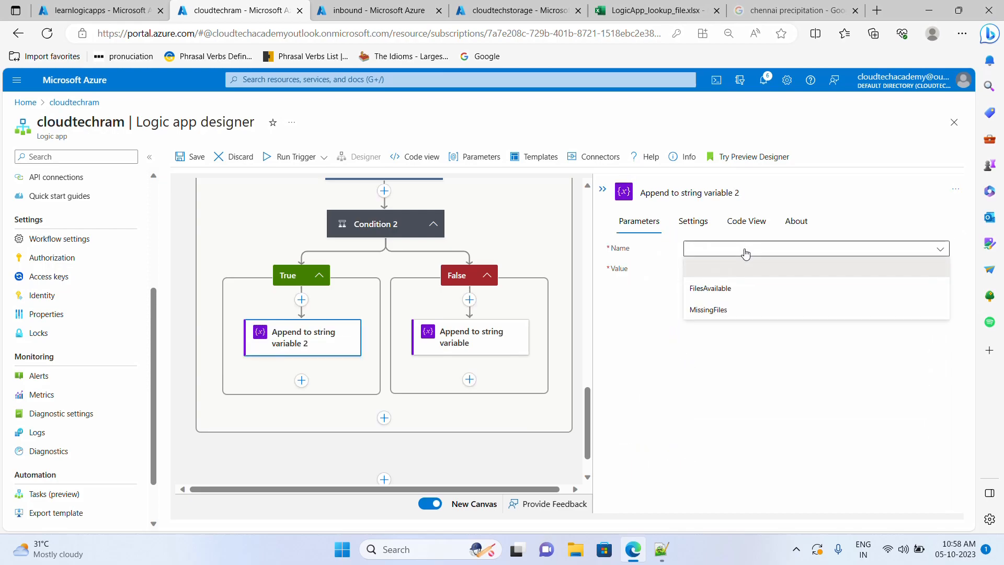
click(729, 290)
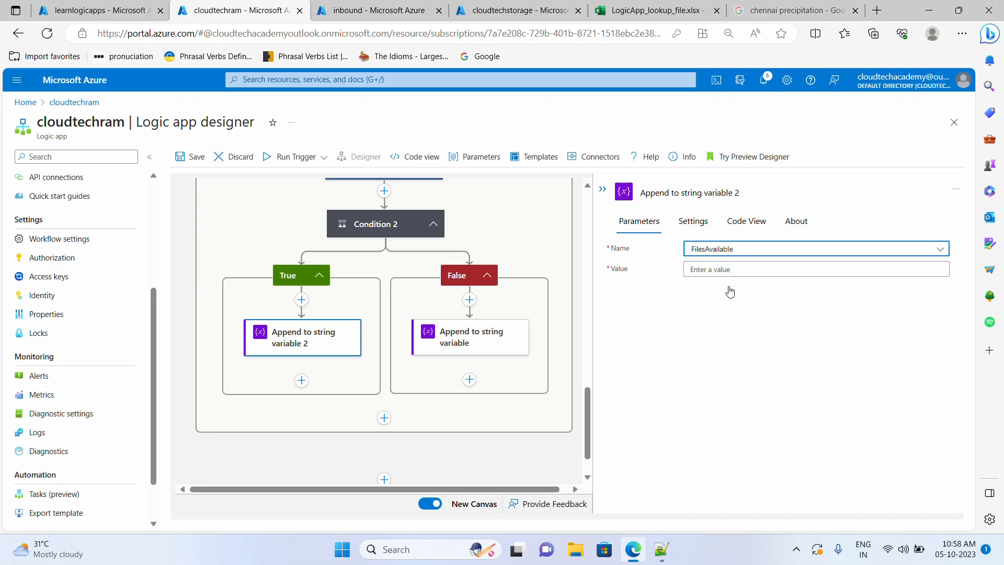
click(732, 270)
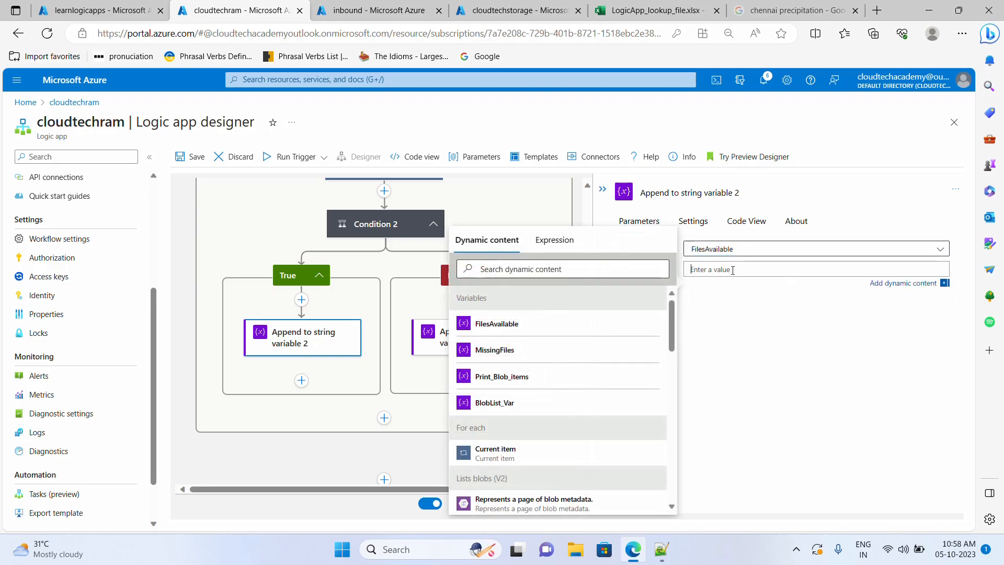
click(662, 549)
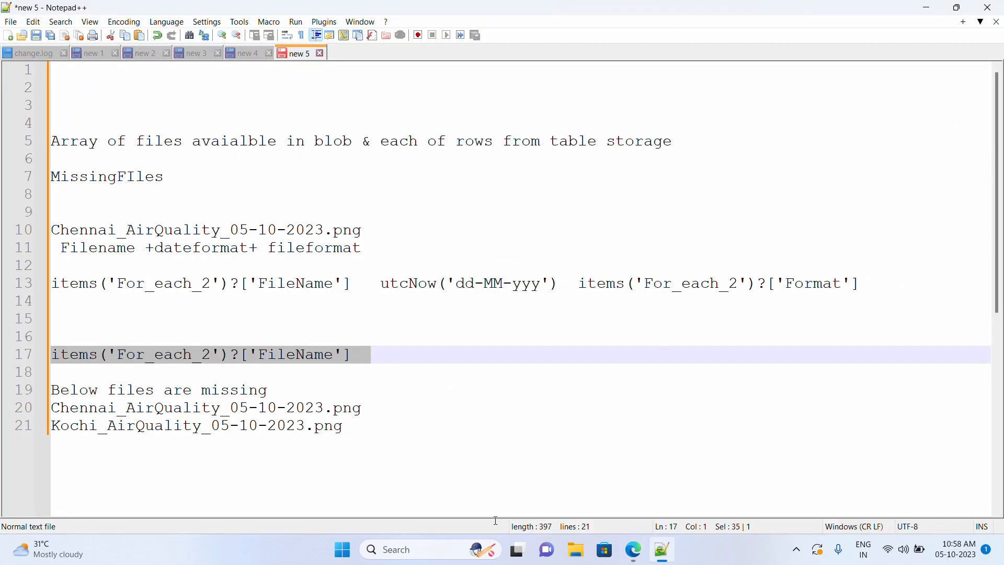
click(633, 549)
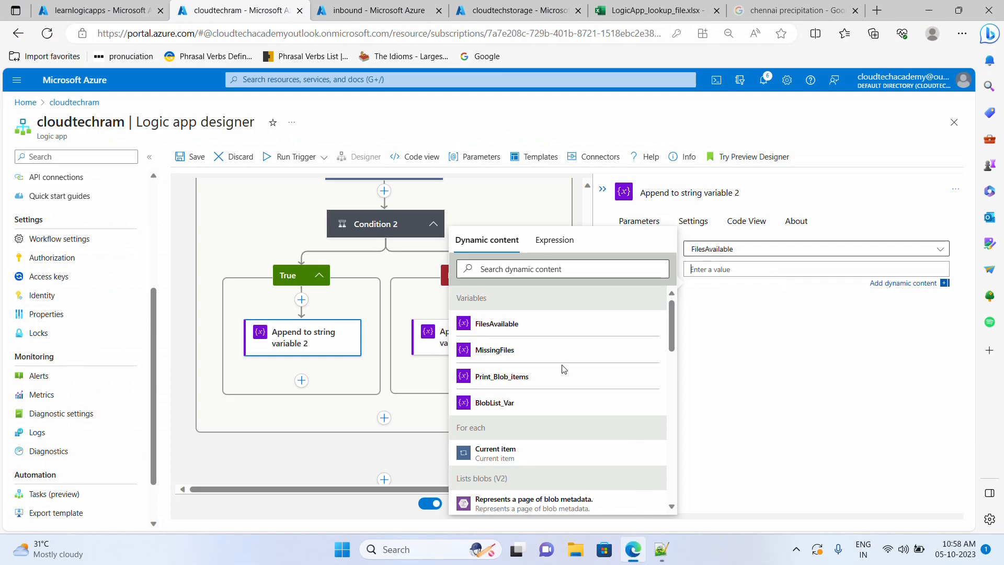
- Copy the False-branch concat expression into the FilesAvailable append value and save the logic app
click(431, 345)
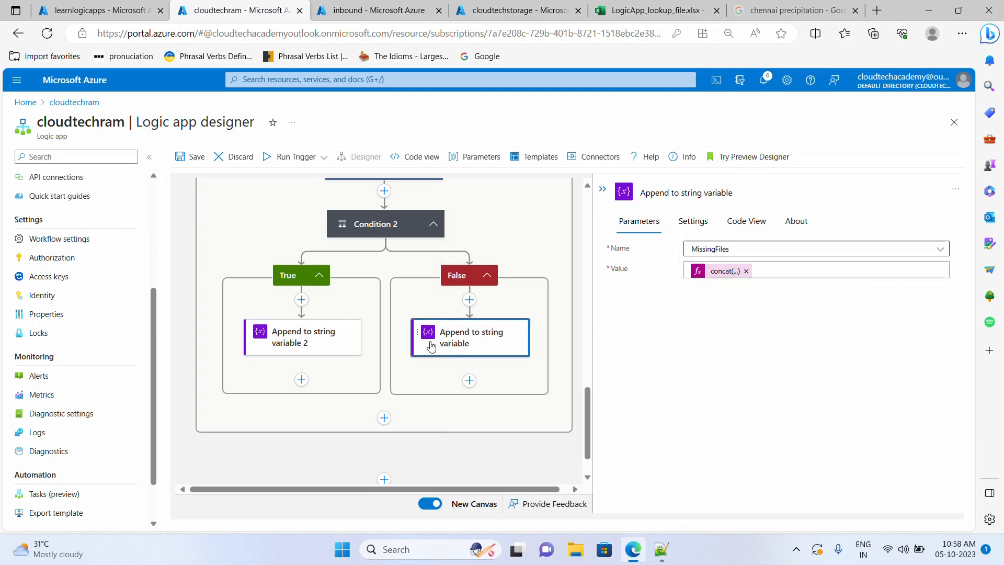
click(778, 271)
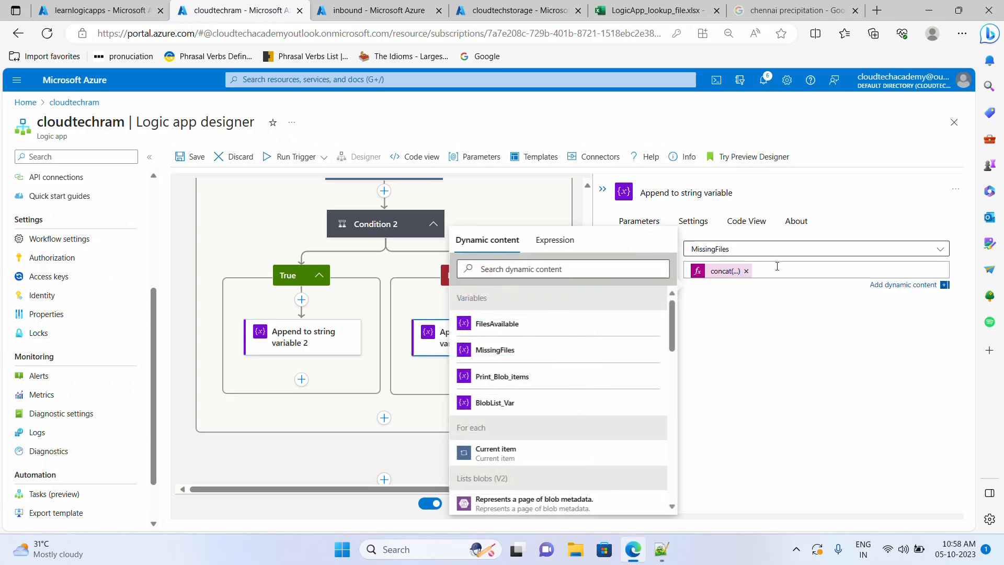
click(896, 287)
click(816, 278)
key(ctrl+a)
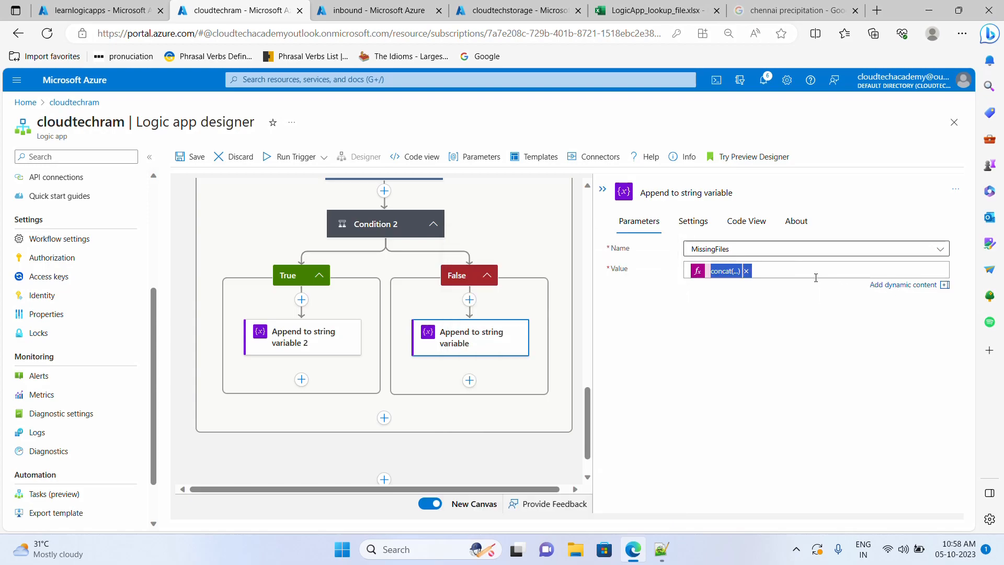
click(328, 348)
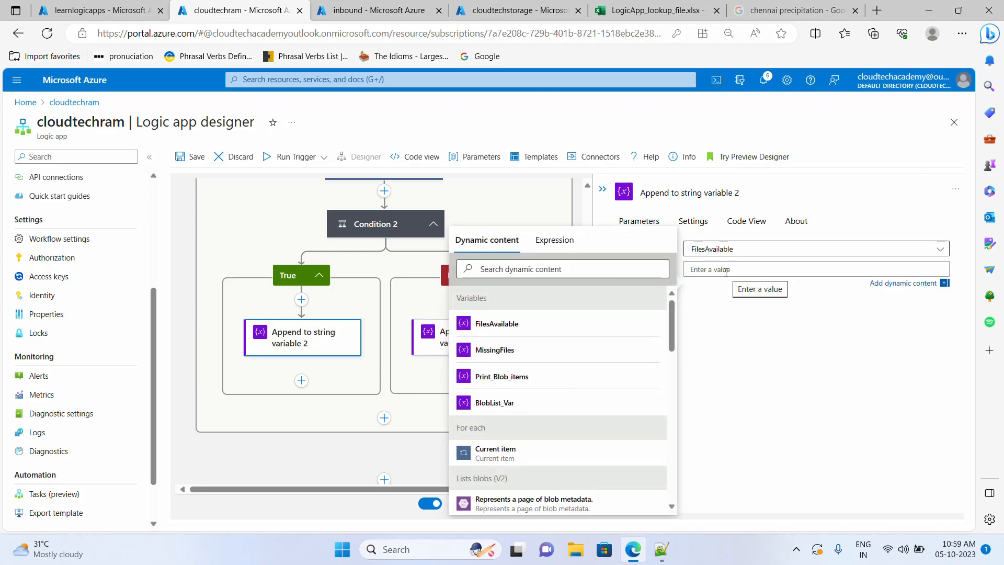
key(ctrl+v)
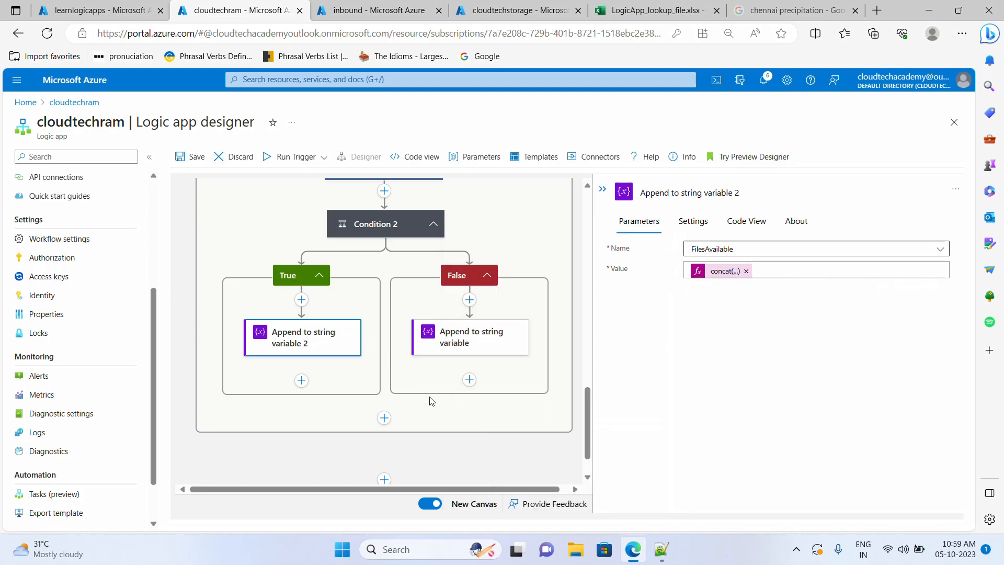
click(191, 158)
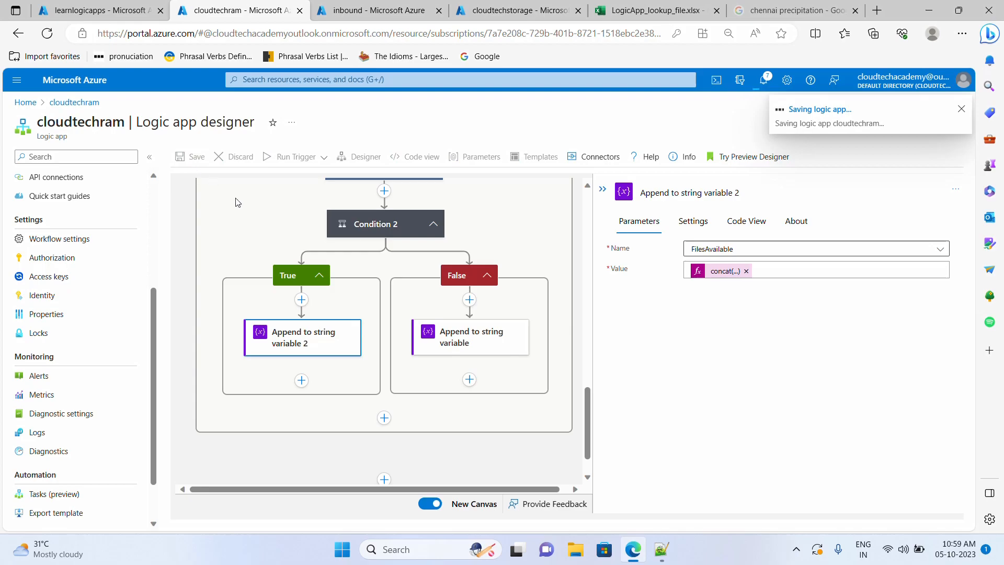
- Run the workflow and review the BlobList Var and Append to array variable outputs
click(273, 158)
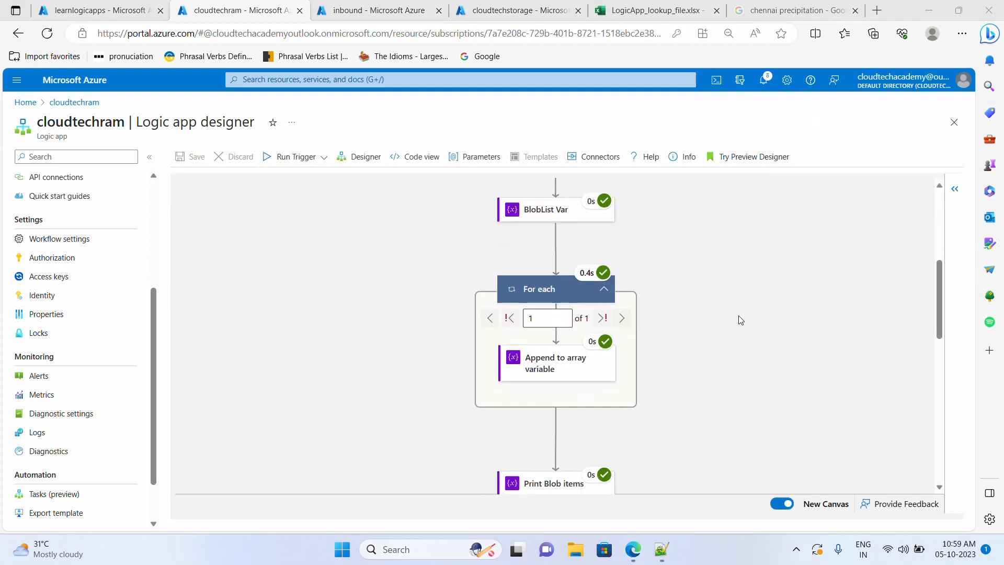
scroll(739, 314, up, 2)
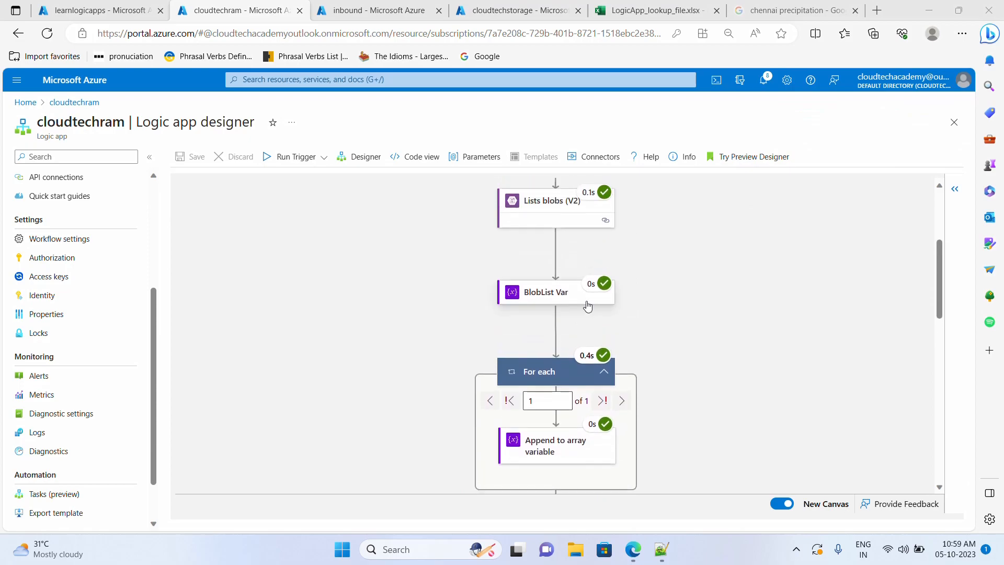
click(554, 293)
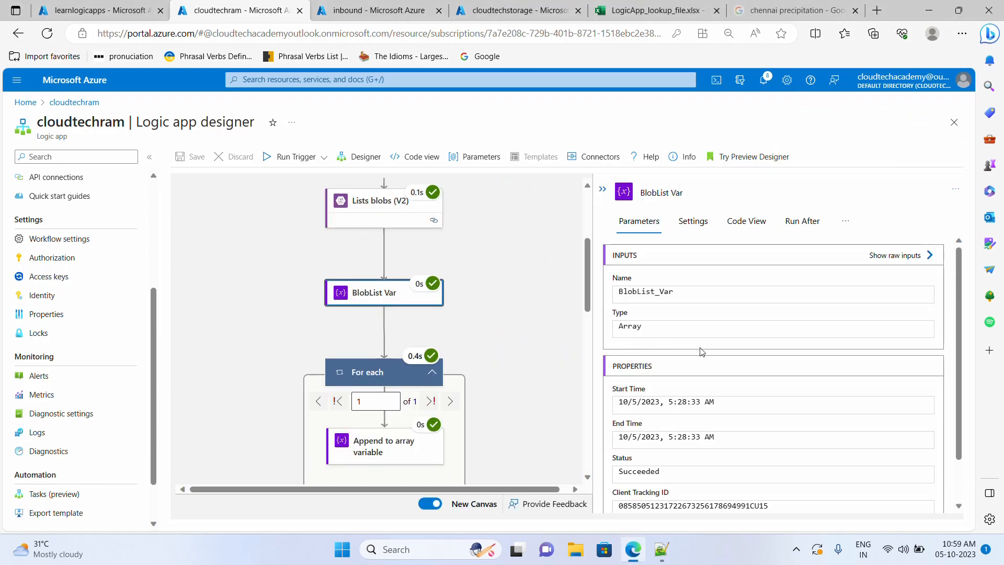
scroll(699, 349, down, 1)
scroll(461, 373, down, 1)
scroll(460, 374, down, 2)
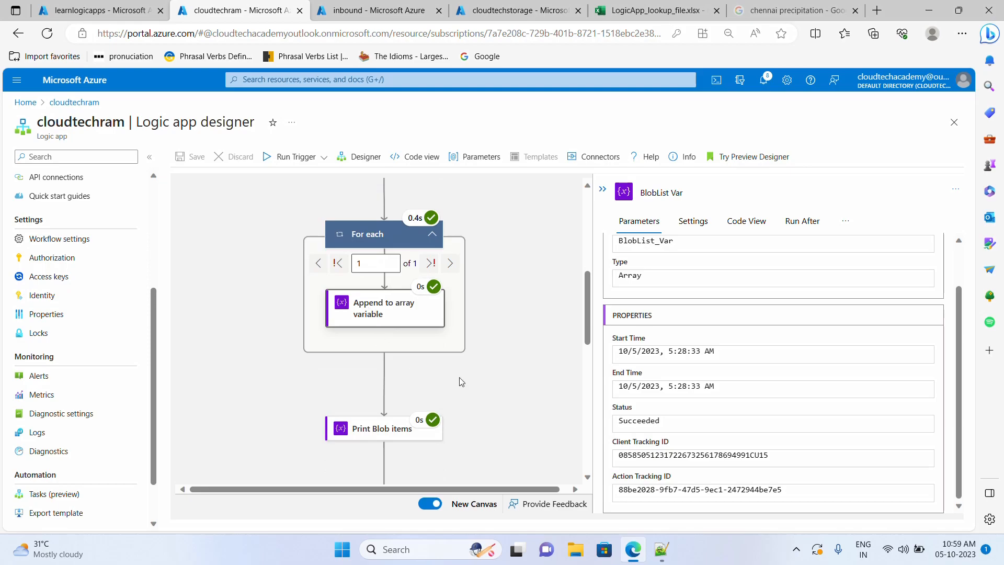
click(372, 314)
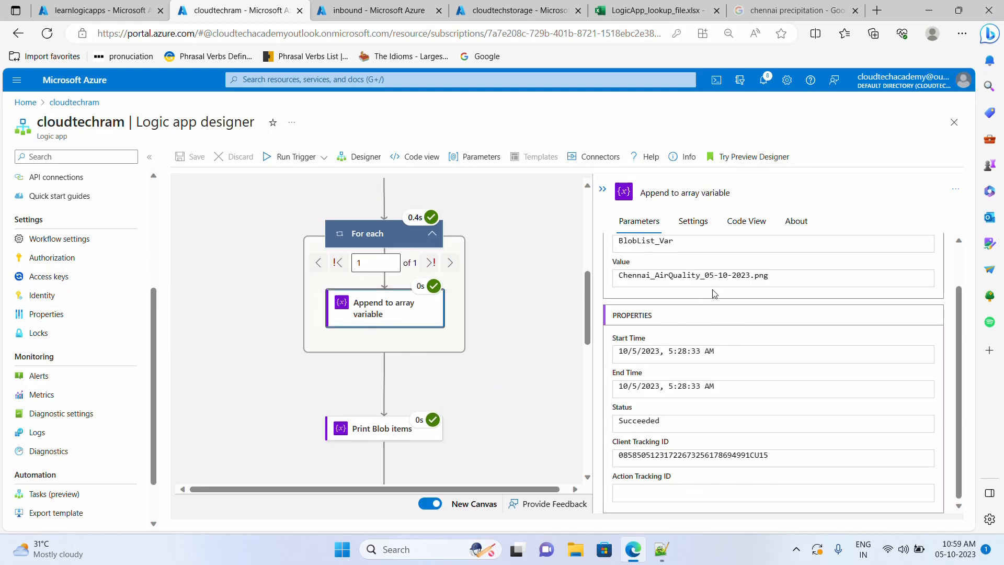
- Confirm Print Blob items returns Chennai_AirQuality_05-10-2023.png
triple_click(768, 275)
click(380, 436)
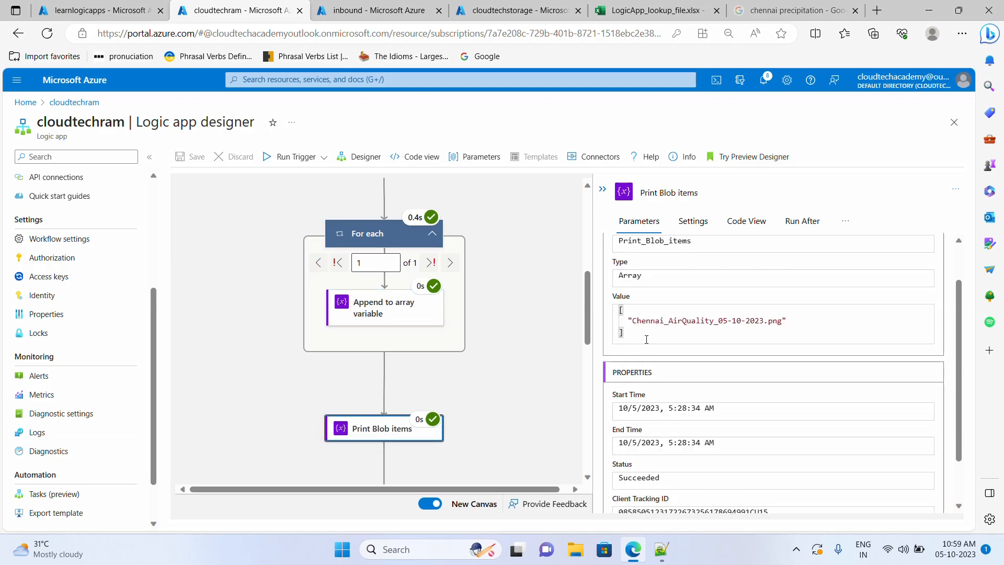
drag(629, 332, 588, 309)
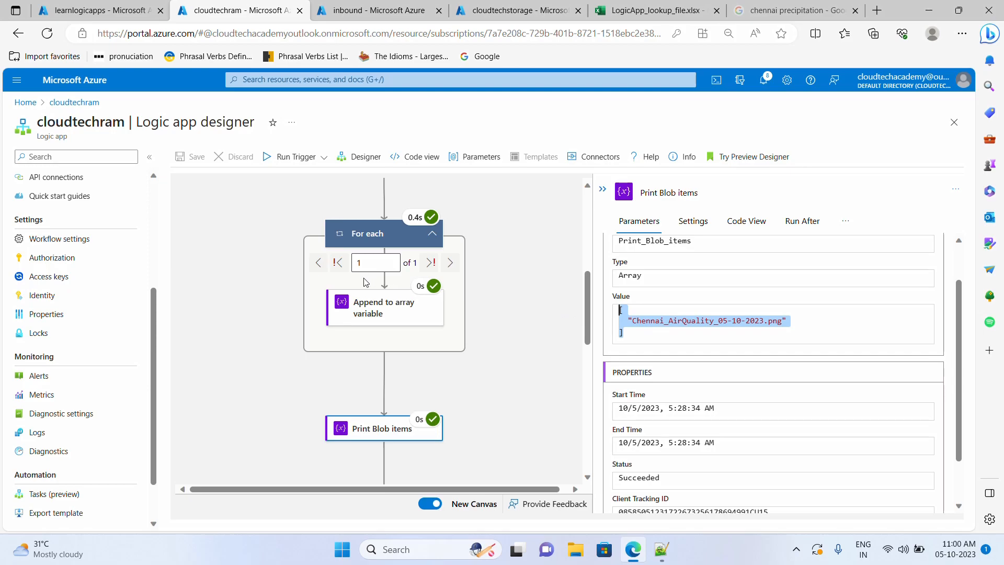
click(649, 325)
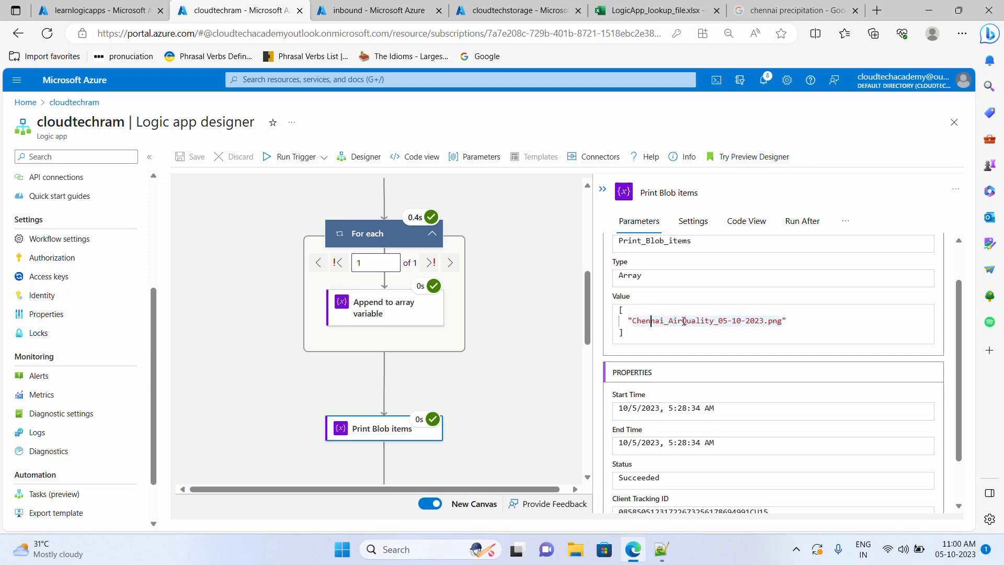
scroll(415, 331, down, 6)
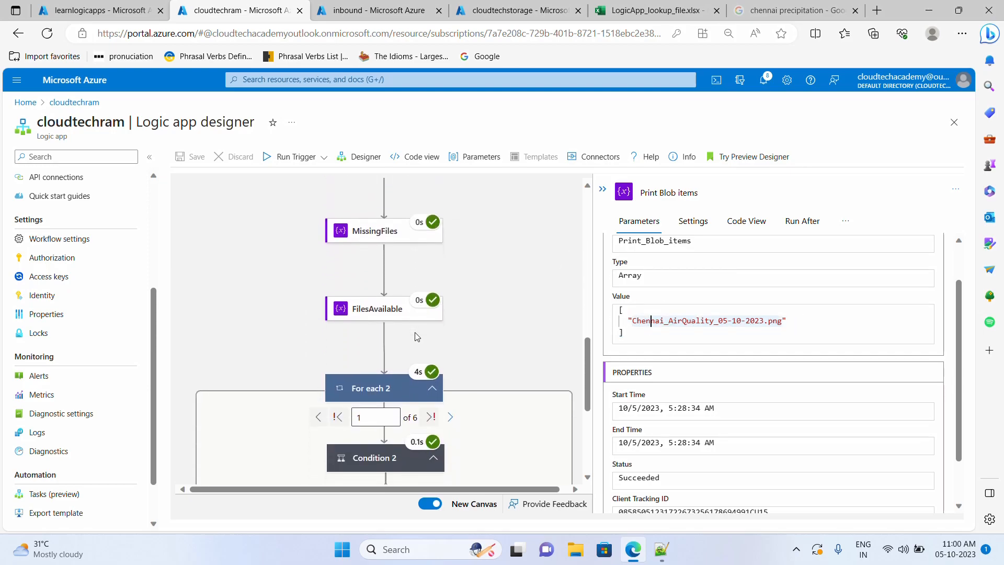
scroll(415, 331, down, 3)
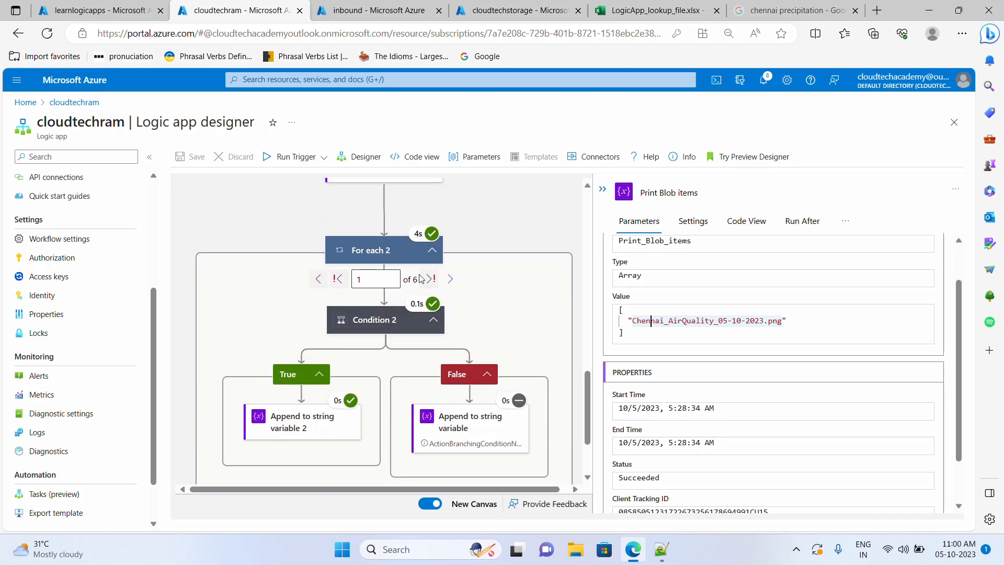
- Cross-check the lookup spreadsheet and FileMapping table, then return to the run view
click(627, 10)
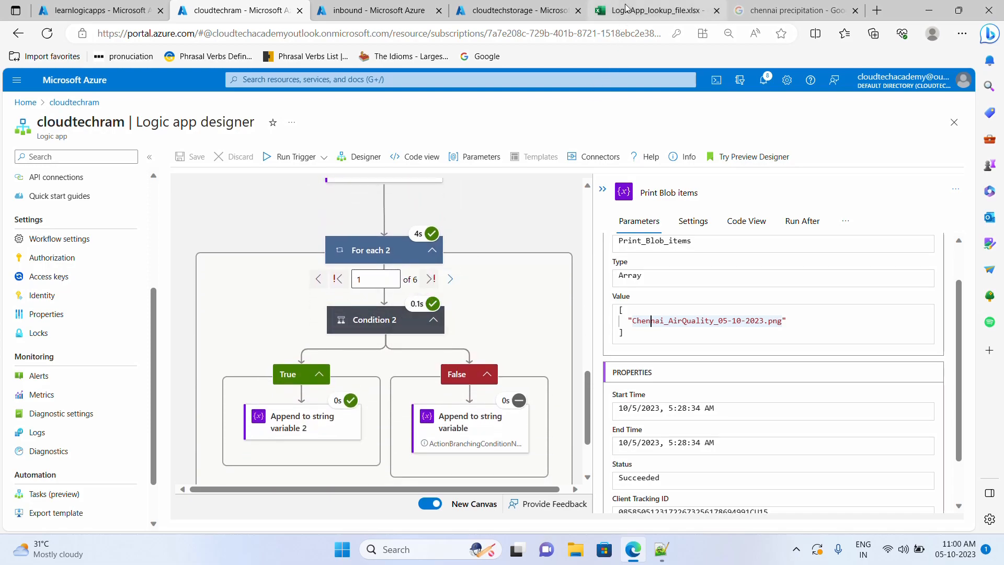
click(377, 10)
click(516, 11)
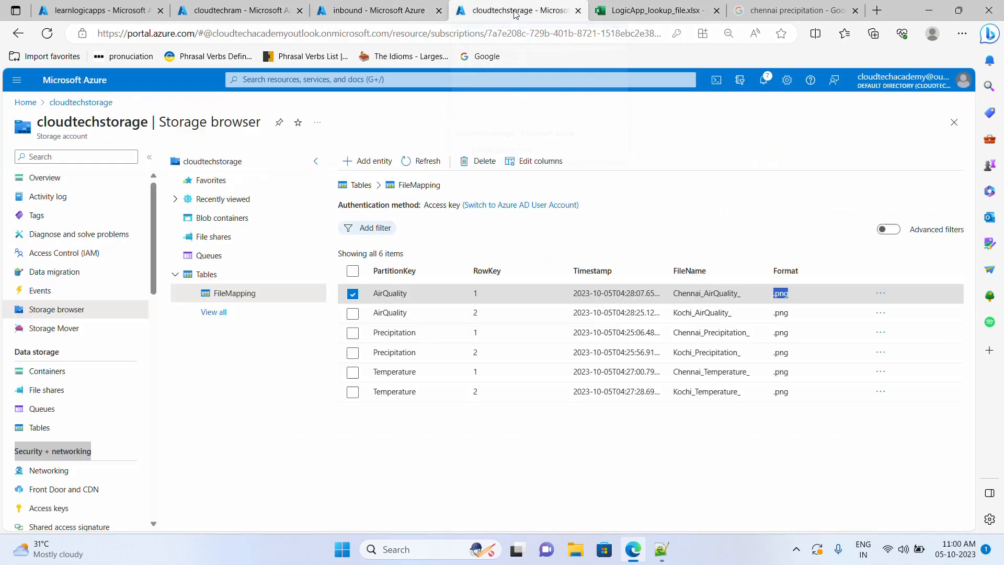
click(241, 11)
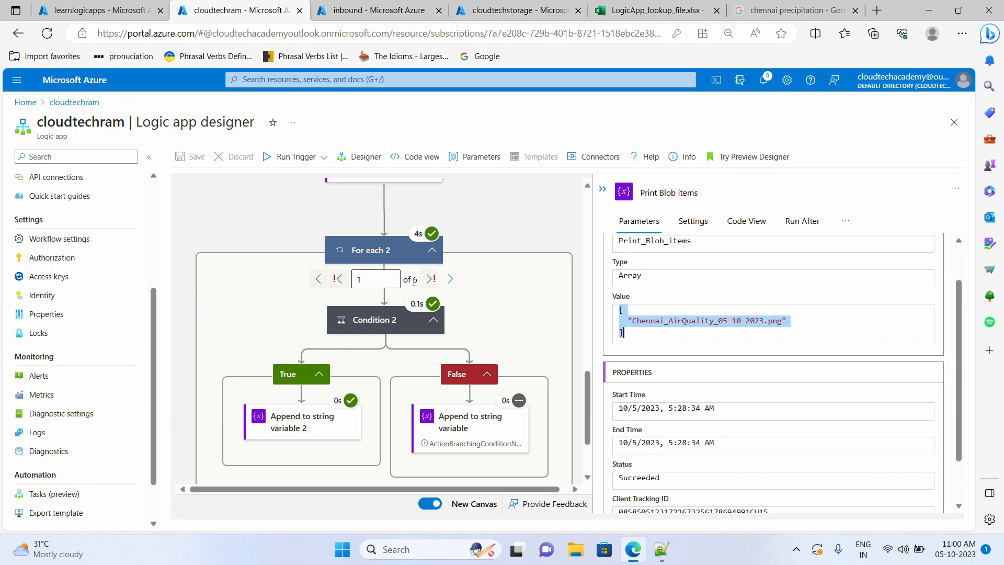
- Verify iteration 1's Condition 2 is true and appends Chennai_AirQuality_ to FilesAvailable, then view iteration 2
click(450, 282)
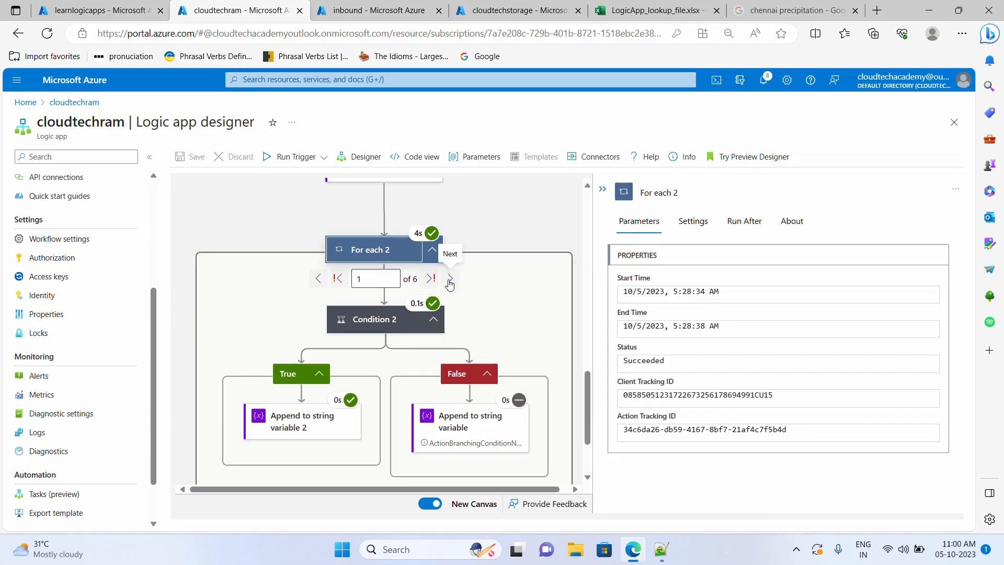
click(450, 283)
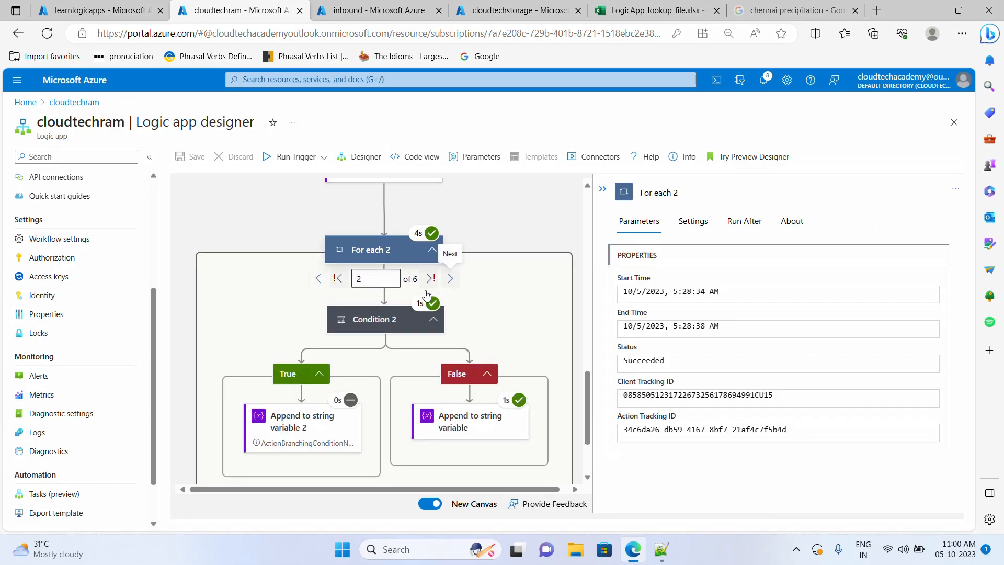
click(319, 279)
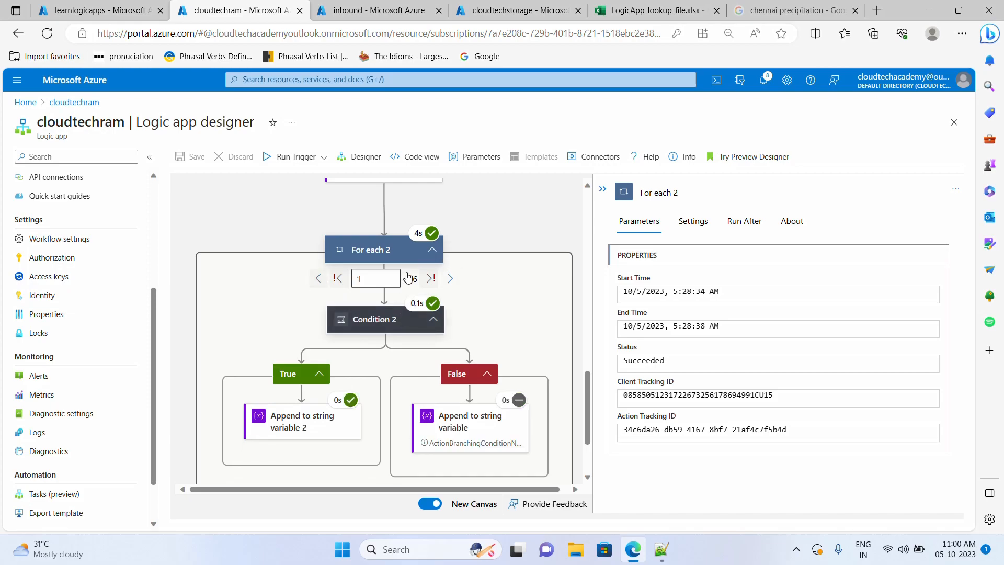
click(377, 326)
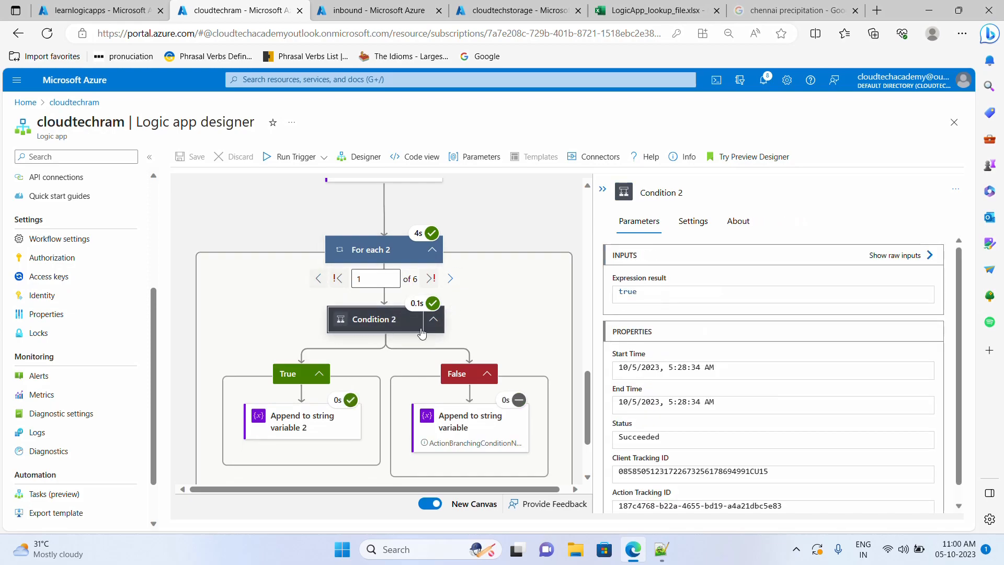
drag(679, 300, 583, 294)
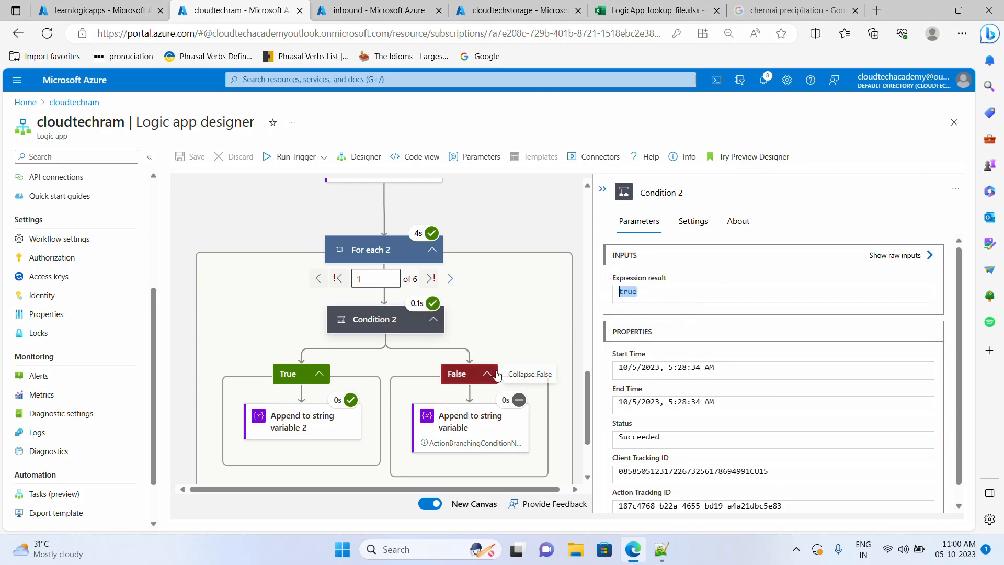
click(308, 432)
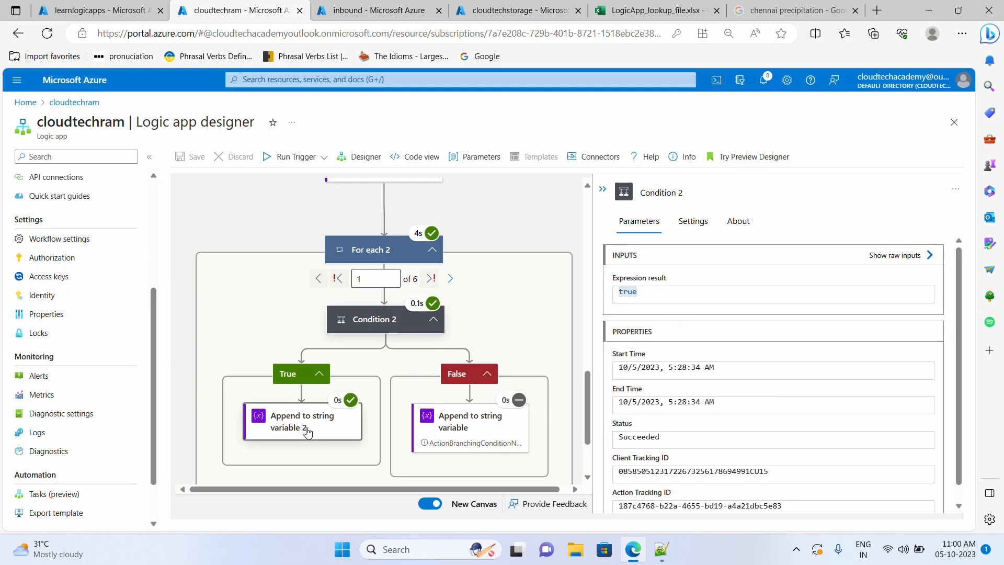
drag(728, 327, 606, 329)
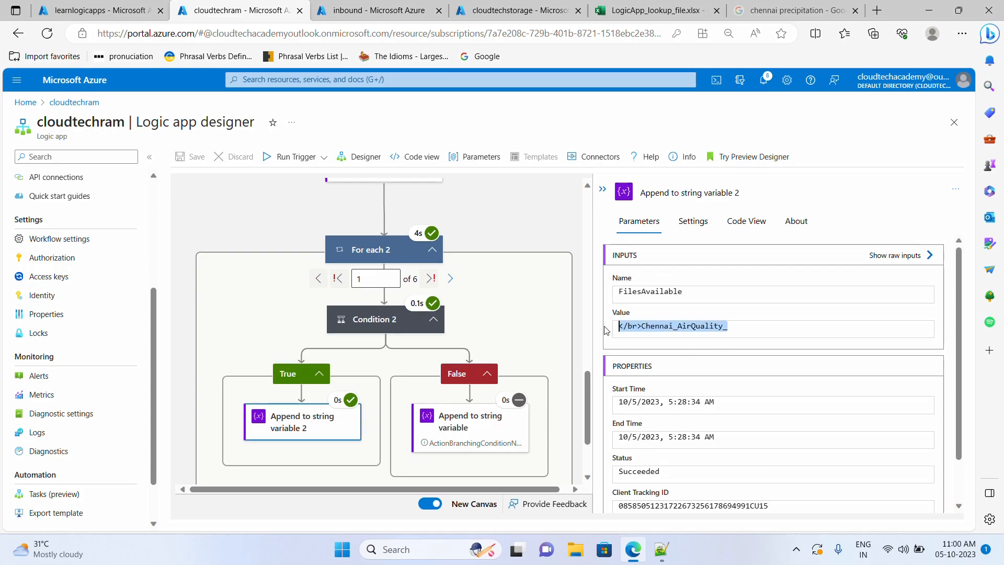
click(451, 279)
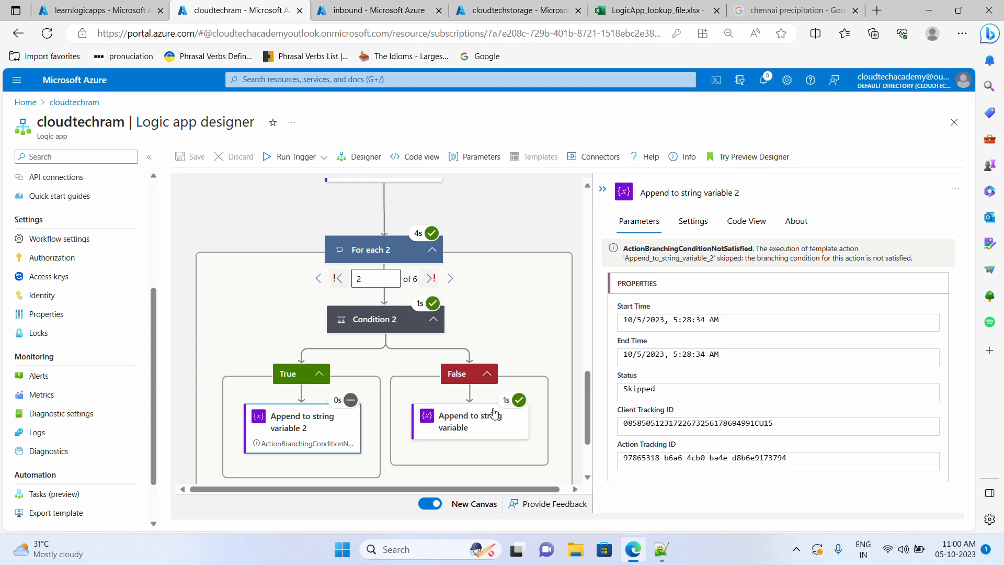
- Step through iterations 2–6, reading MissingFiles appends from Kochi_AirQuality_ to </br>Kochi_Temperature_
click(481, 433)
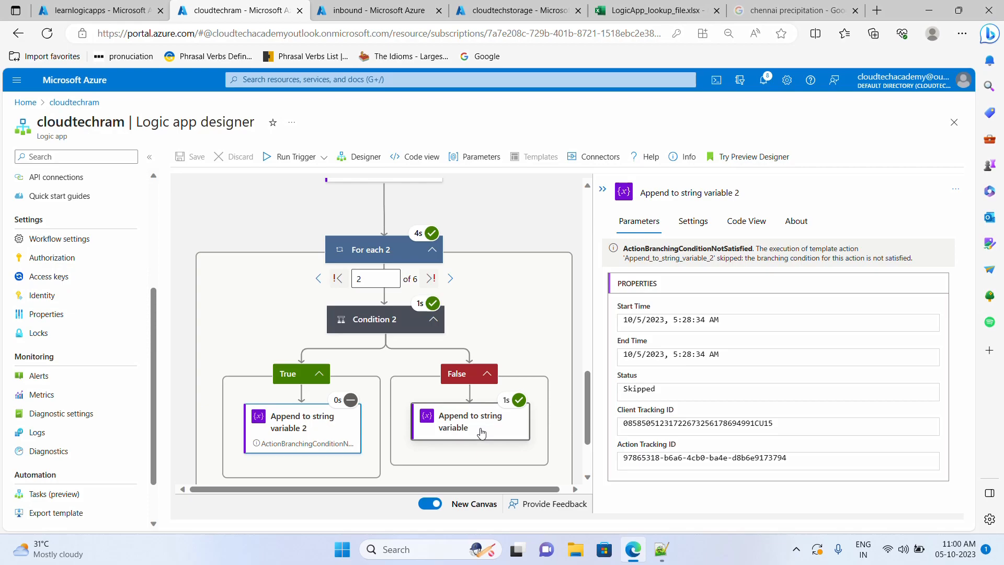
drag(717, 326, 610, 329)
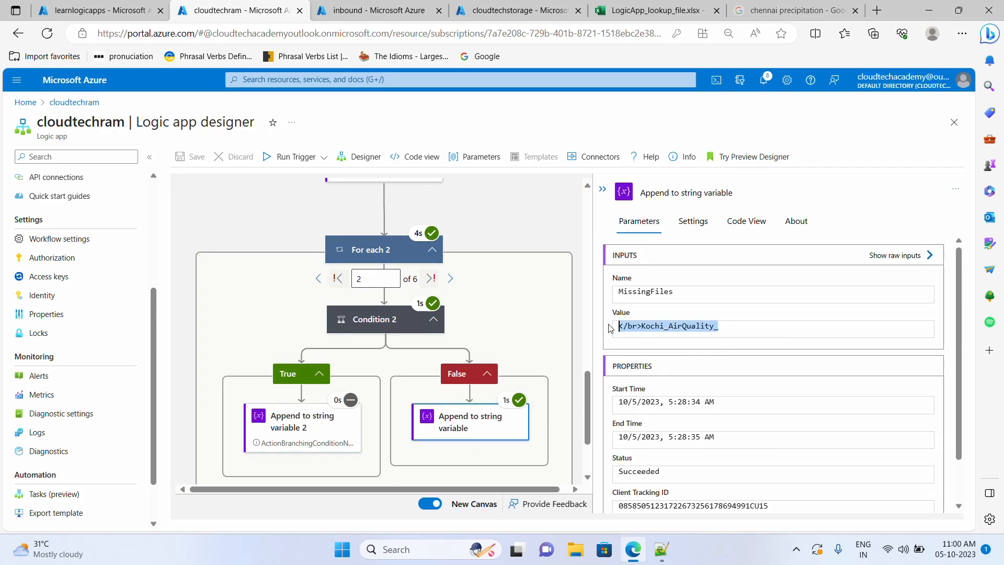
click(447, 278)
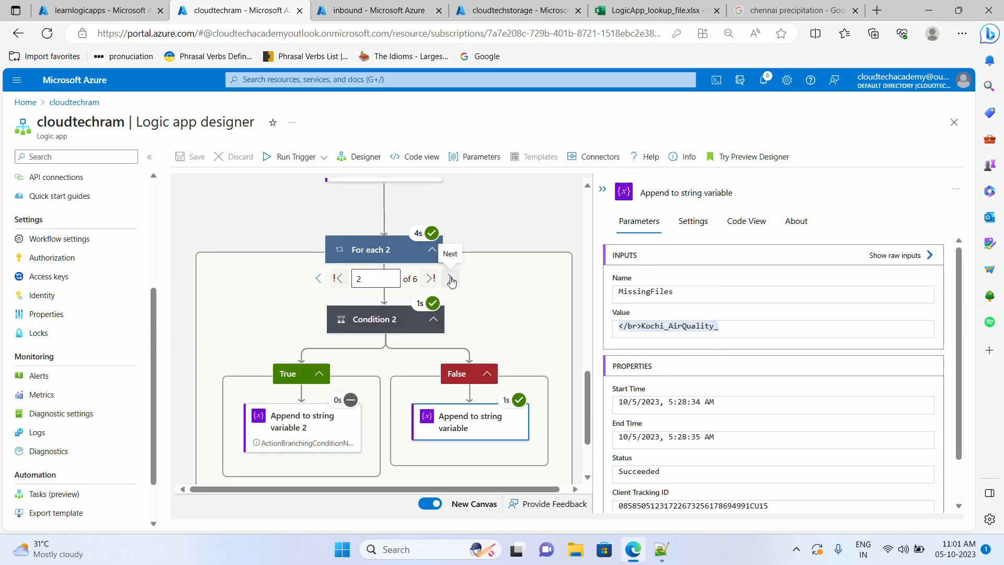
click(473, 426)
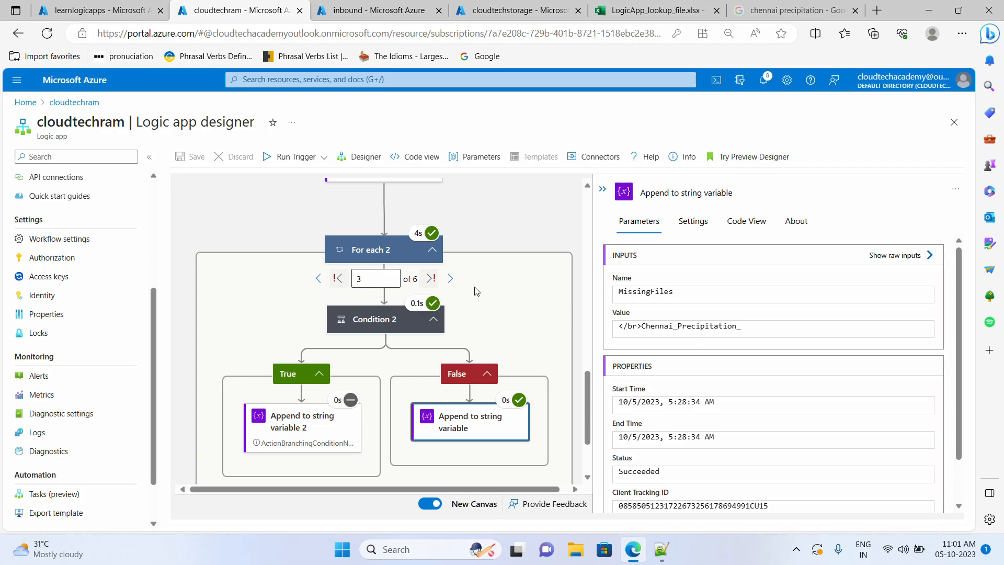
click(450, 278)
click(450, 278)
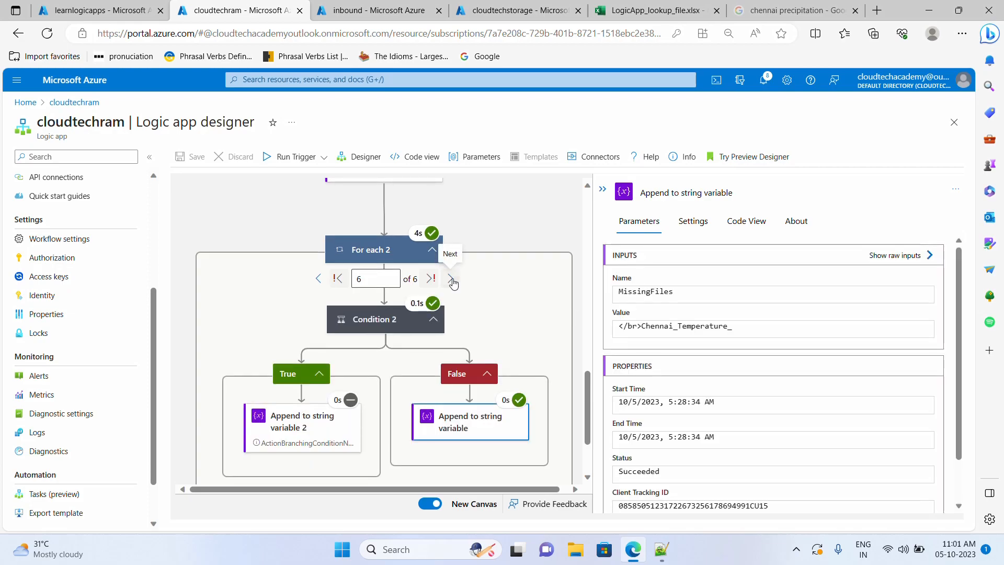
click(451, 281)
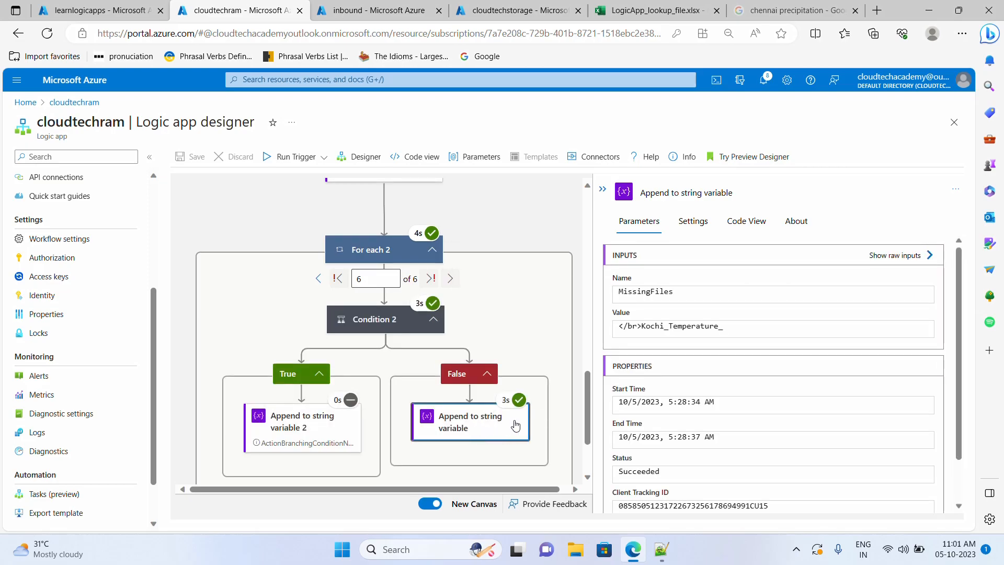
drag(728, 329, 618, 328)
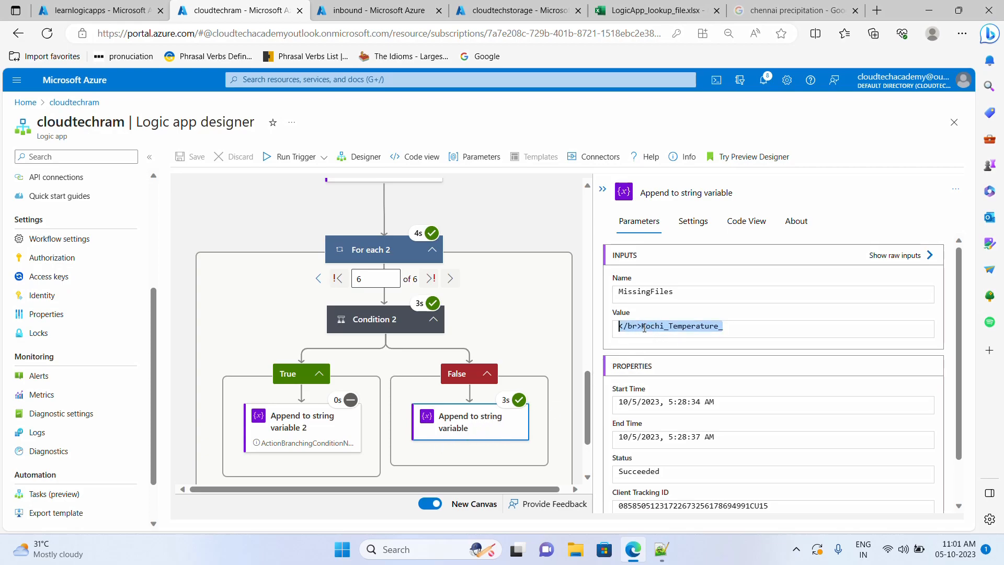
scroll(442, 386, down, 2)
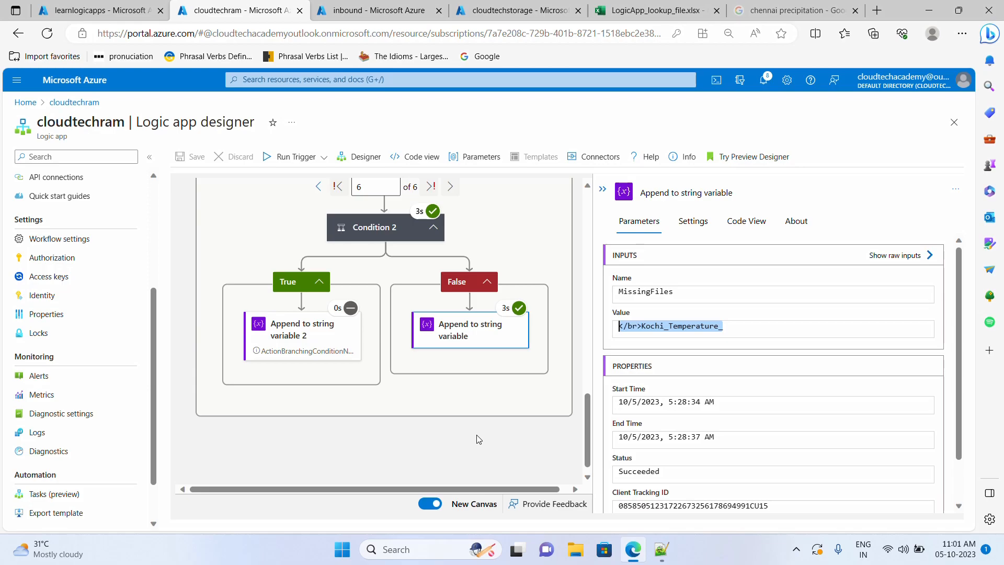
scroll(477, 438, up, 2)
- Return to the editable designer and add a new action below the For each loop
click(361, 161)
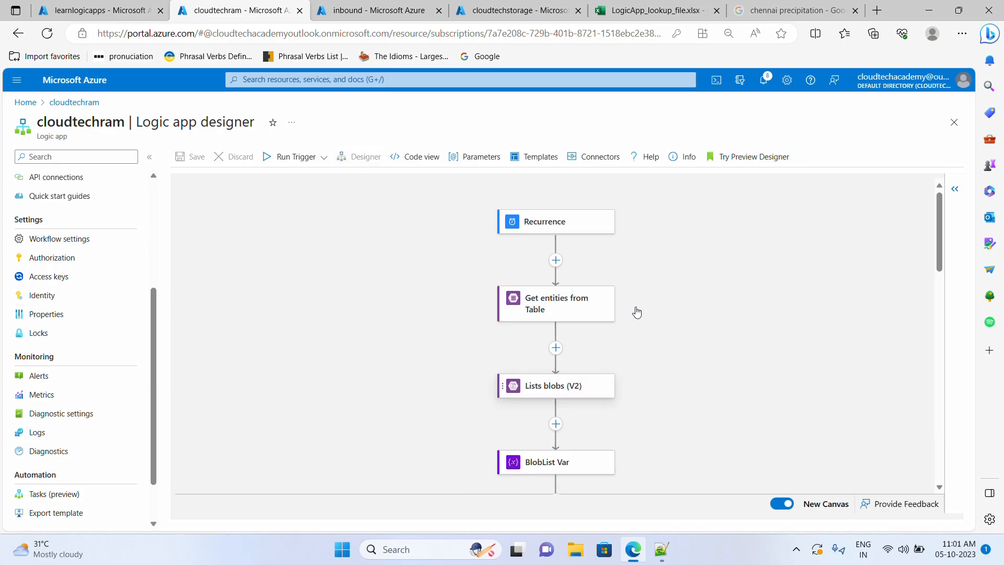
scroll(636, 312, down, 15)
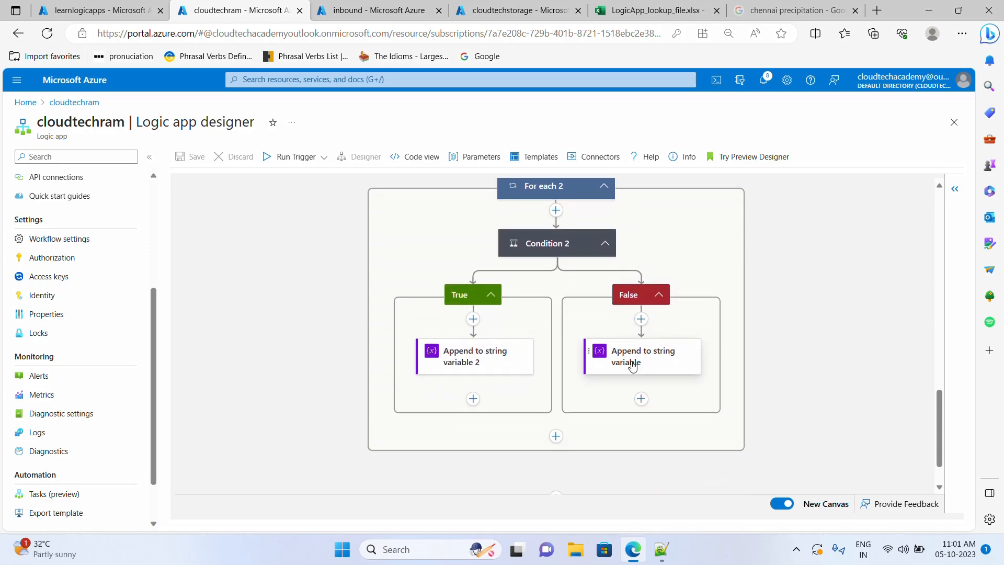
scroll(633, 365, down, 1)
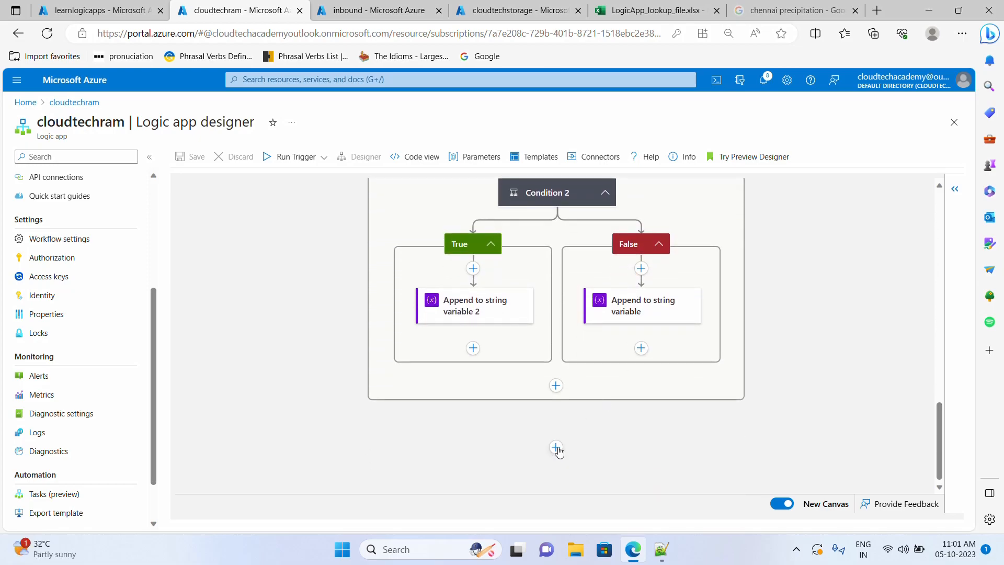
click(556, 448)
click(554, 464)
- Search 'ou' and pick the Outlook.com Send an email (V2) action
click(658, 279)
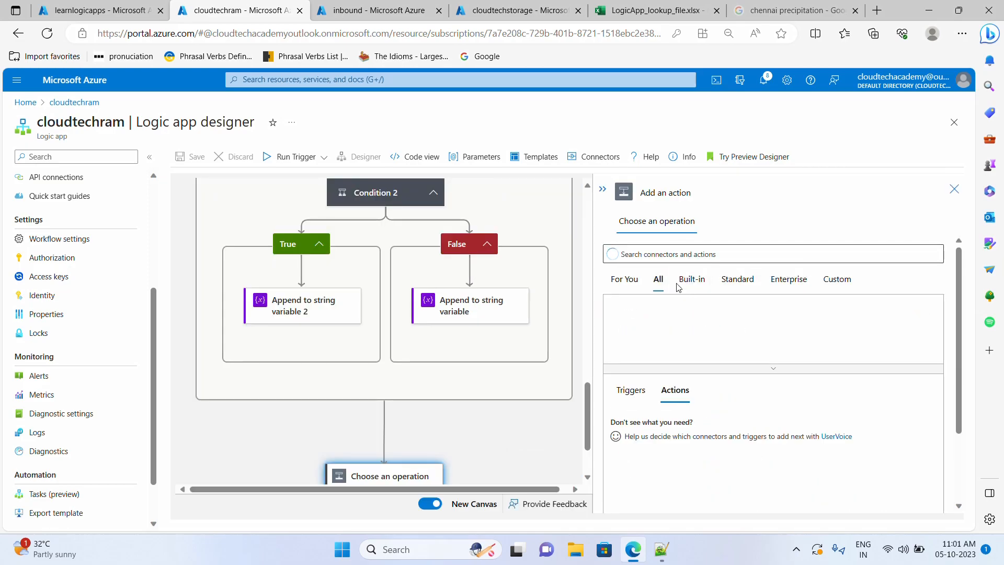
click(681, 253)
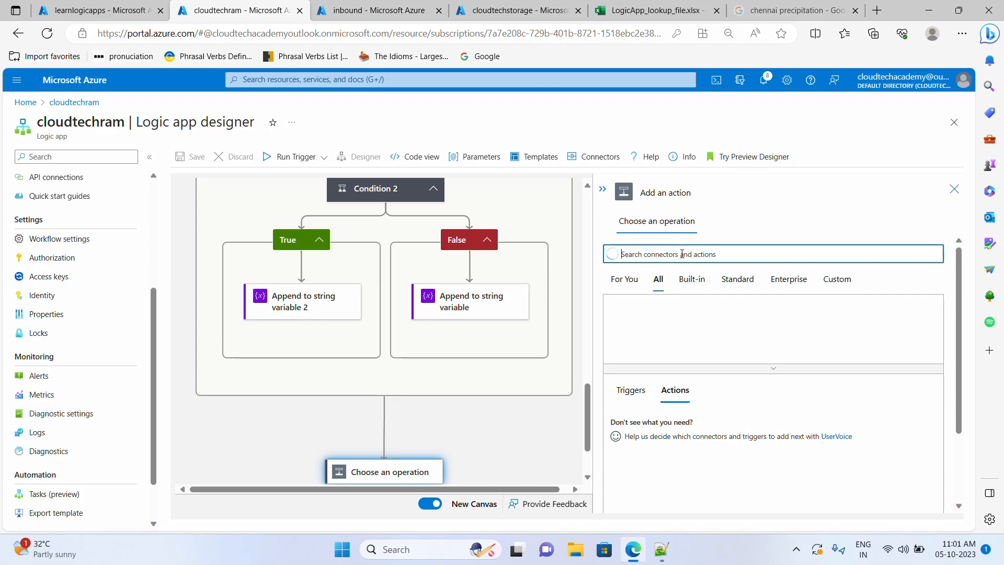
text(outlook)
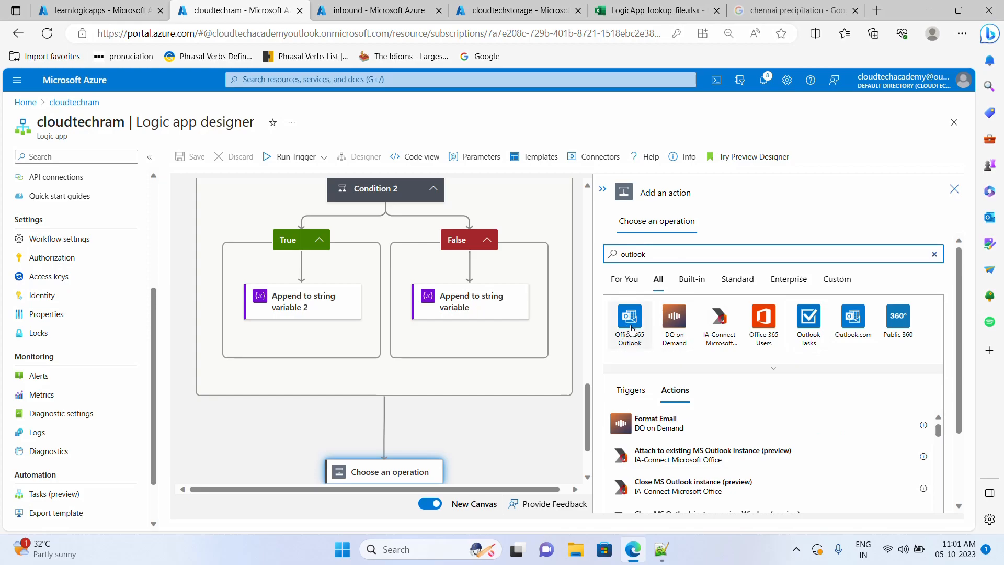
click(850, 321)
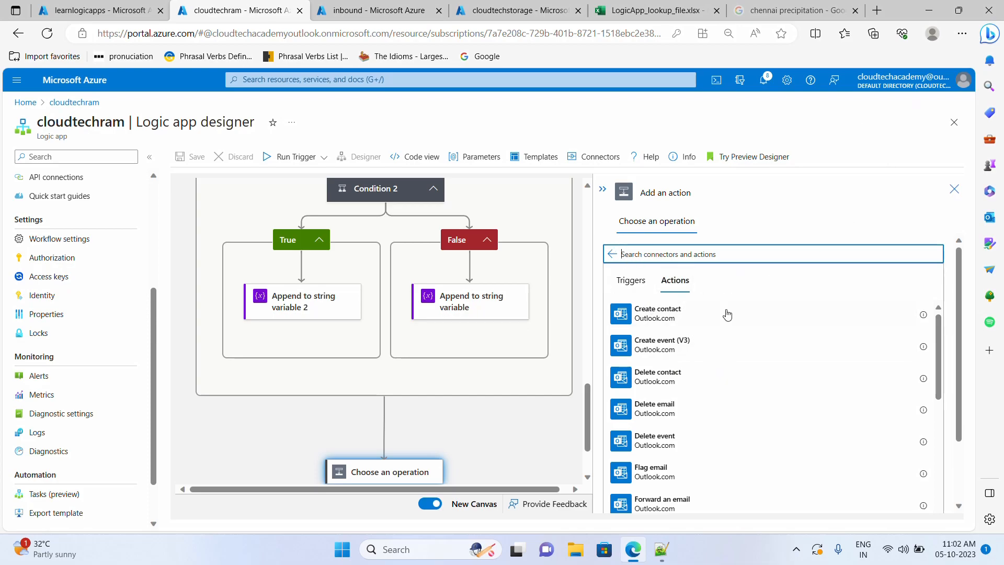
scroll(727, 319, down, 3)
scroll(709, 387, down, 5)
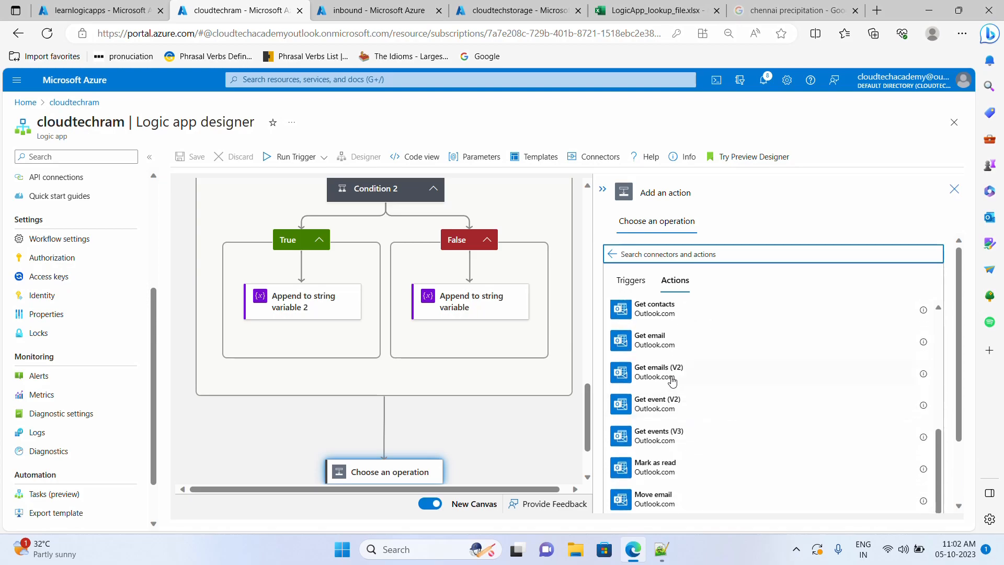
scroll(675, 395, down, 3)
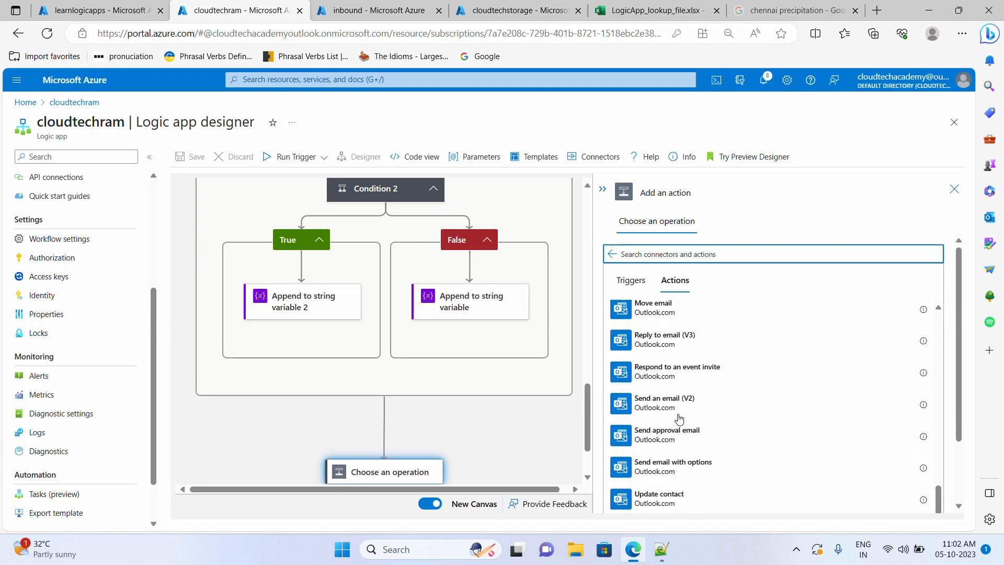
click(709, 413)
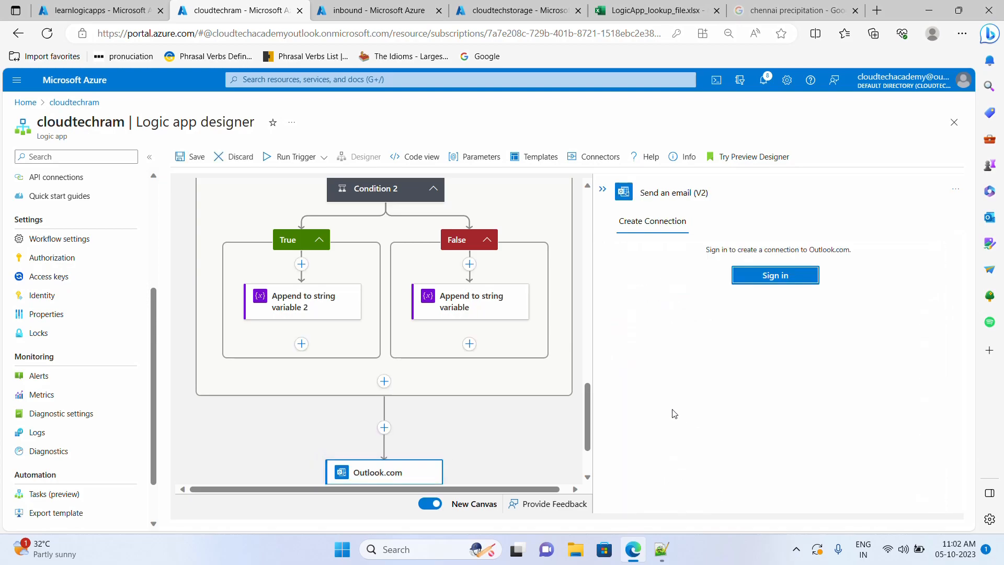
- Sign in to Outlook.com, enter the recipient address and the subject 'Files missing'
click(785, 282)
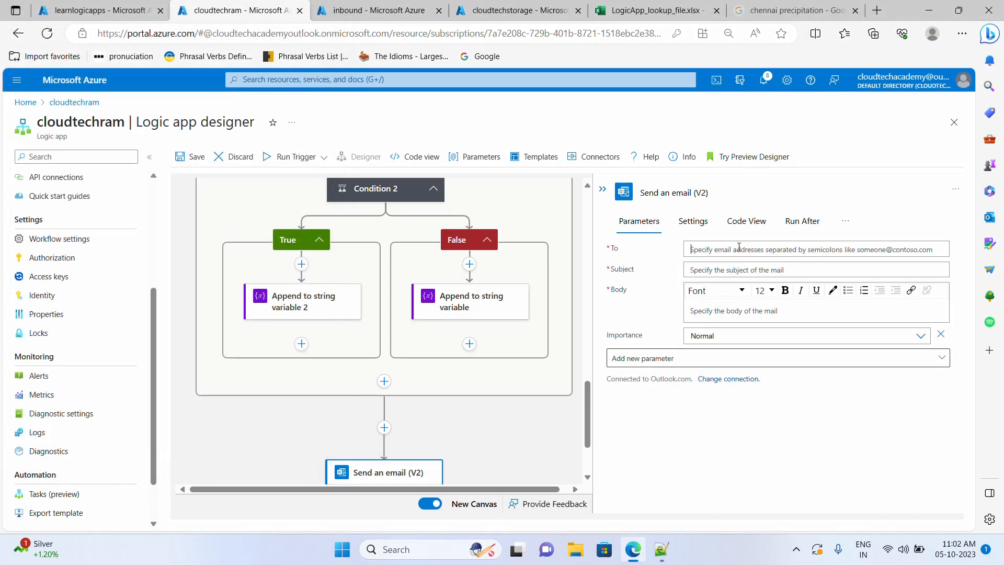
click(739, 247)
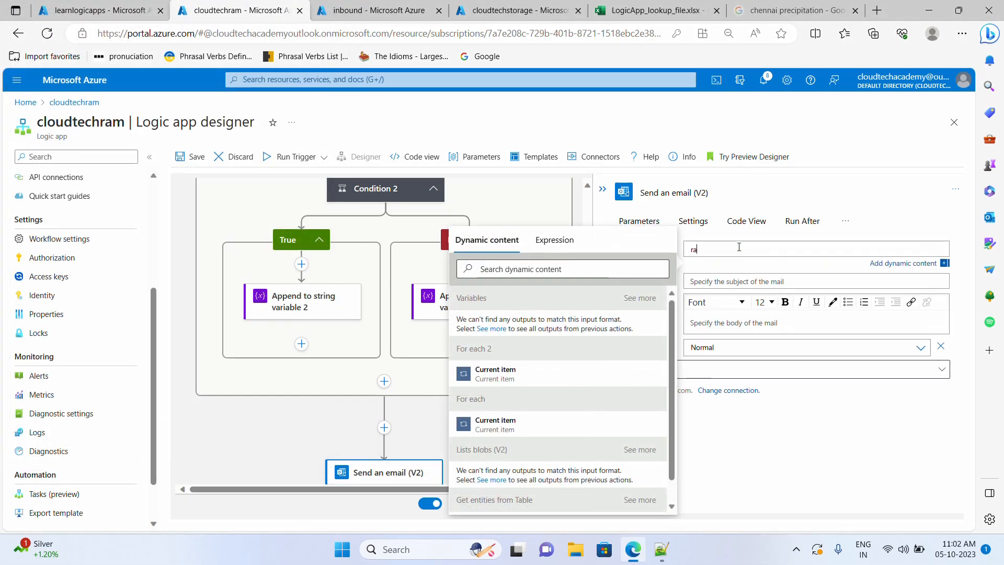
click(737, 282)
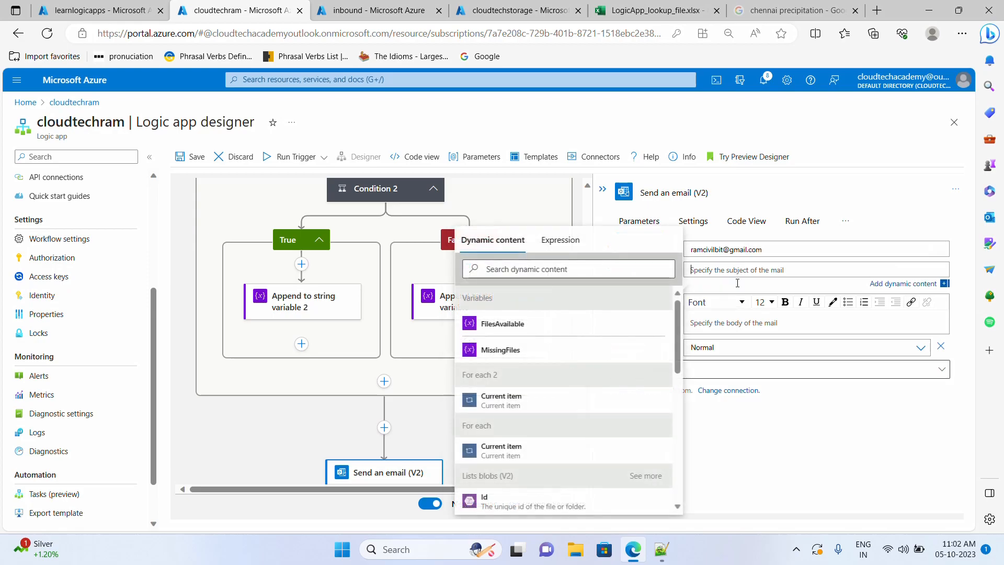
click(778, 418)
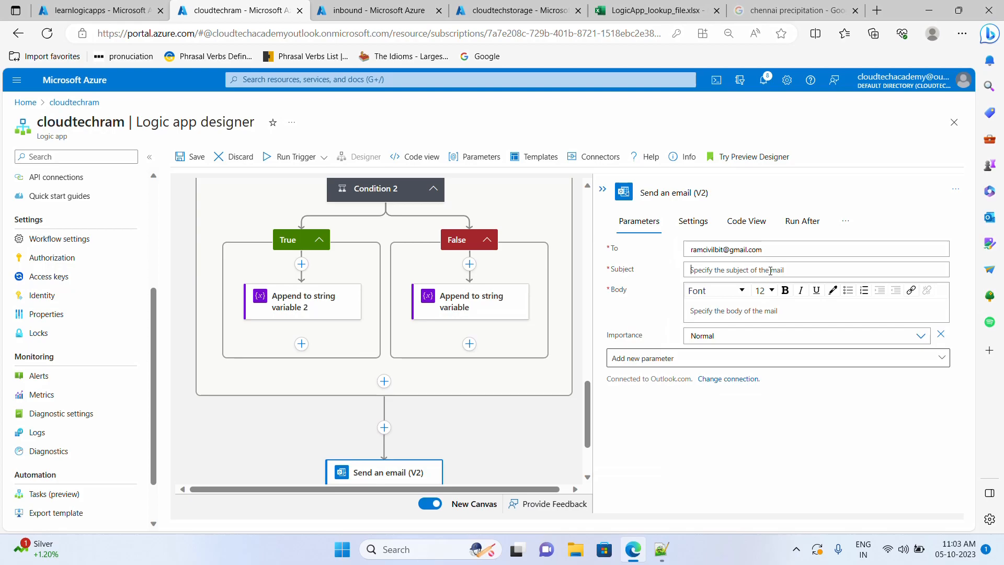
click(770, 271)
text(Files missing)
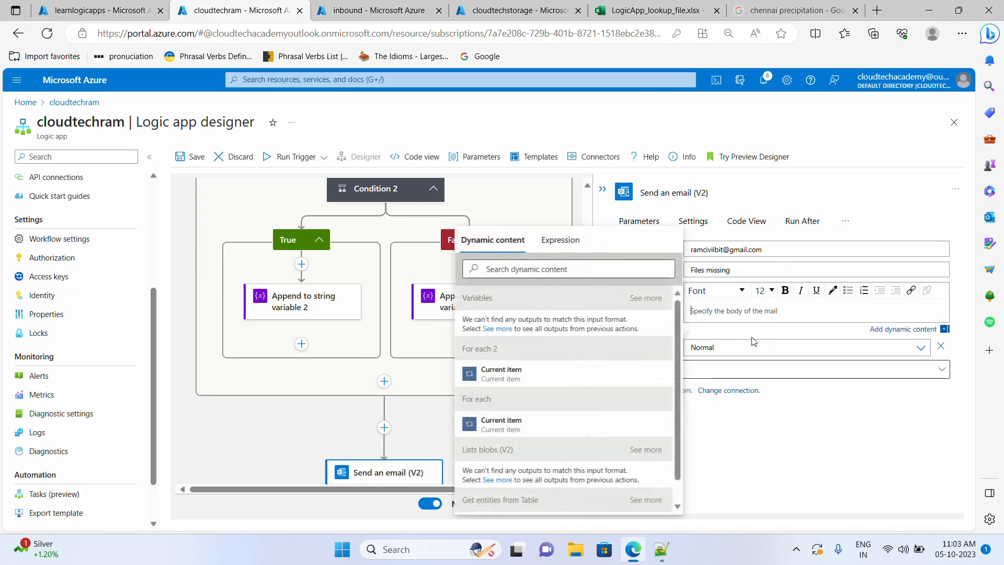
click(792, 434)
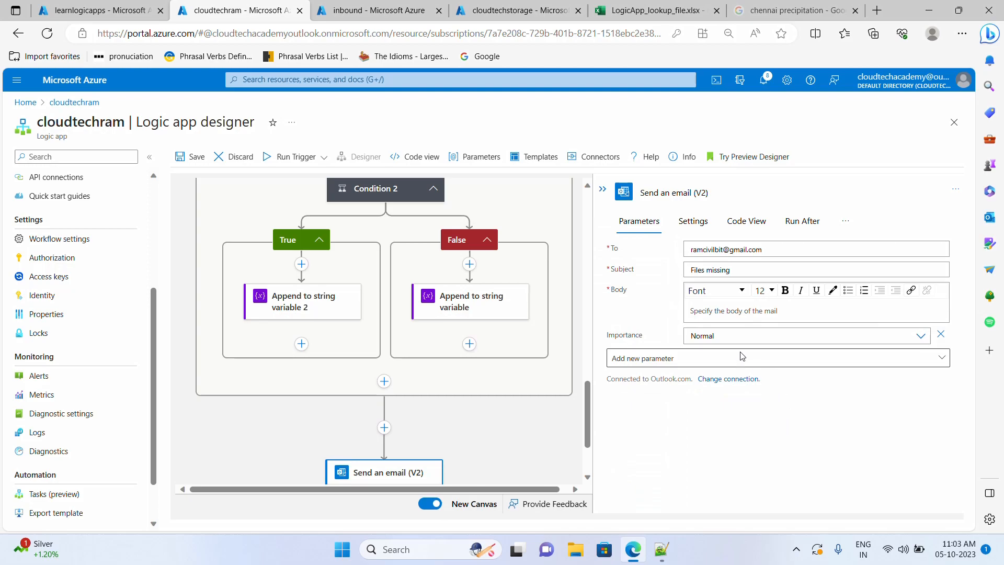
- Write the body 'Hi' / 'Below files were missing' followed by the MissingFiles variable
click(729, 312)
text(H)
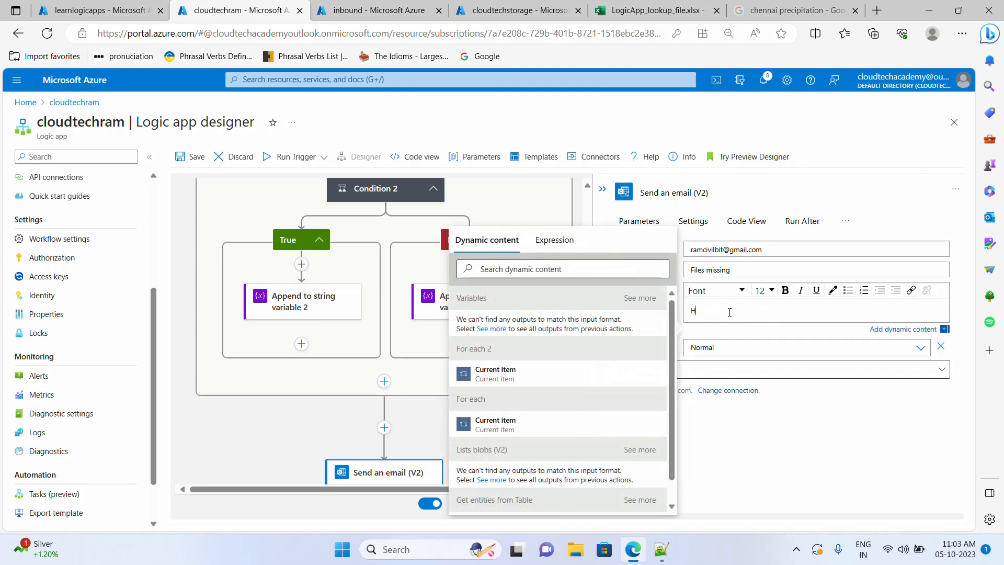
text(i)
key(Return)
text(Below files were missing)
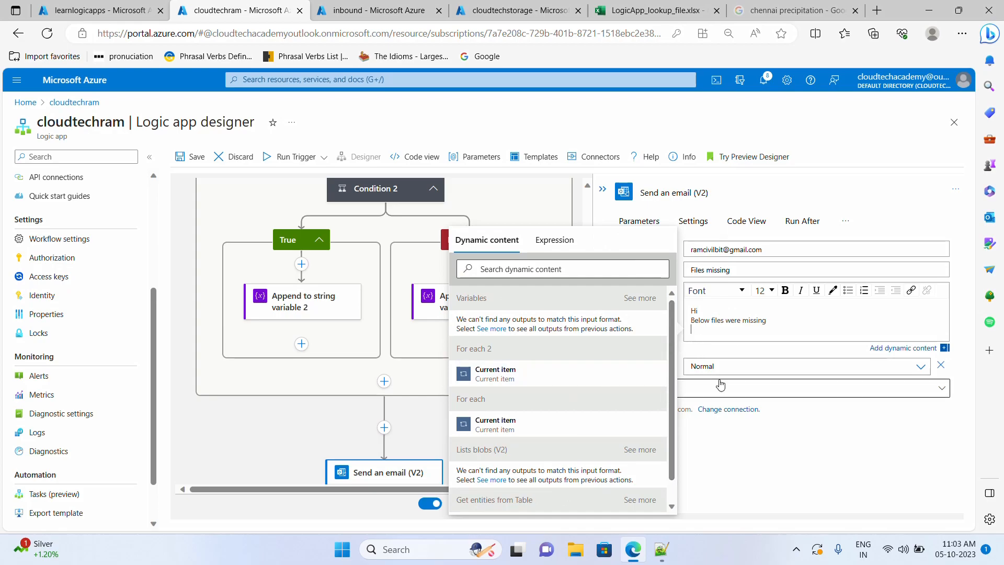
click(711, 330)
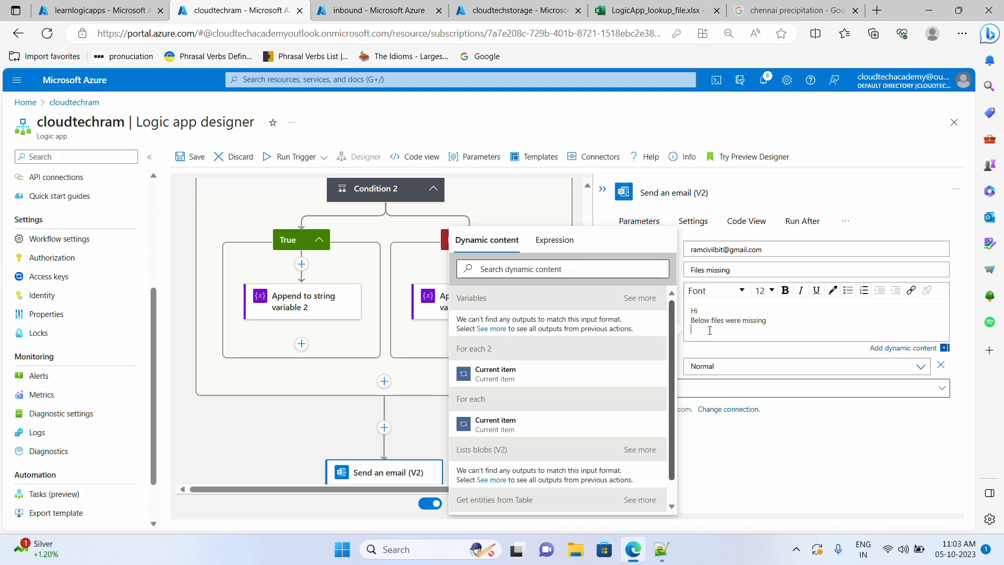
click(492, 329)
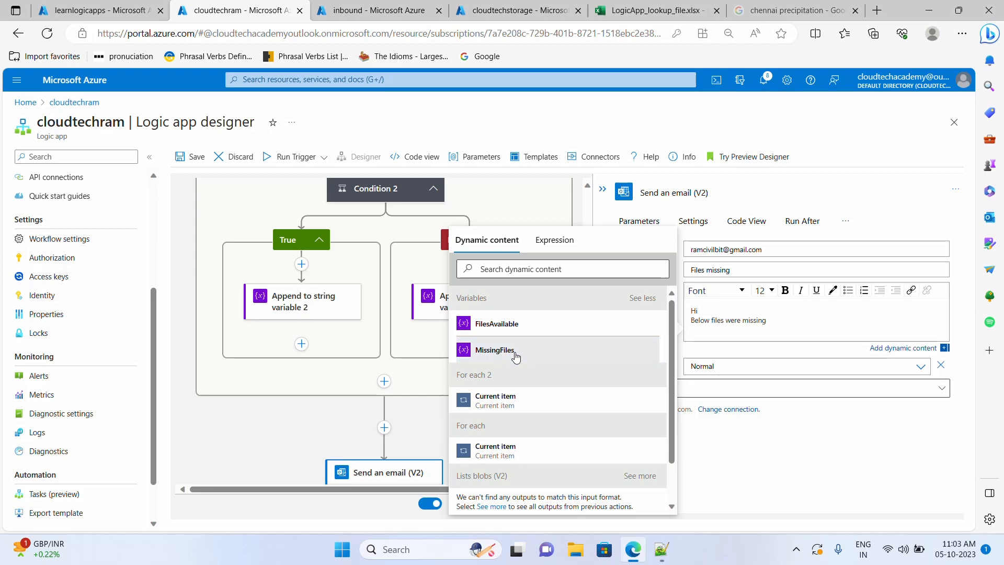
click(494, 350)
click(744, 459)
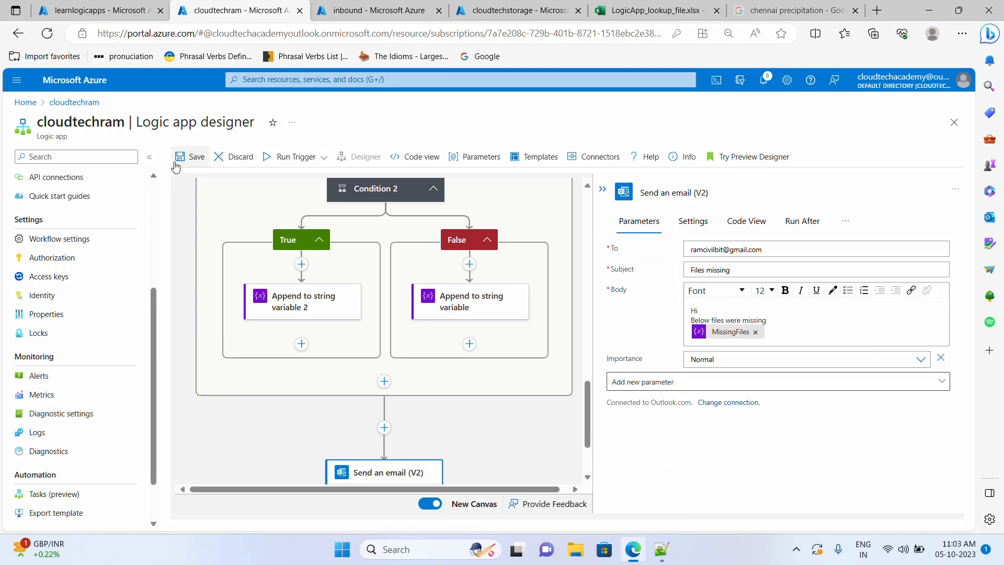
- Save and run the logic app, then open the received Files missing email in Gmail
scroll(375, 320, up, 1)
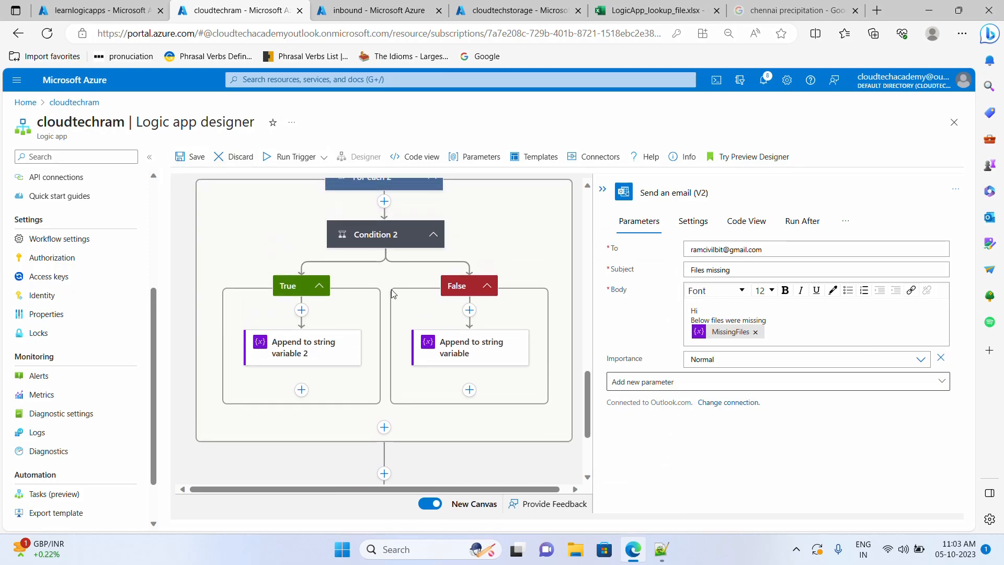
scroll(442, 382, down, 1)
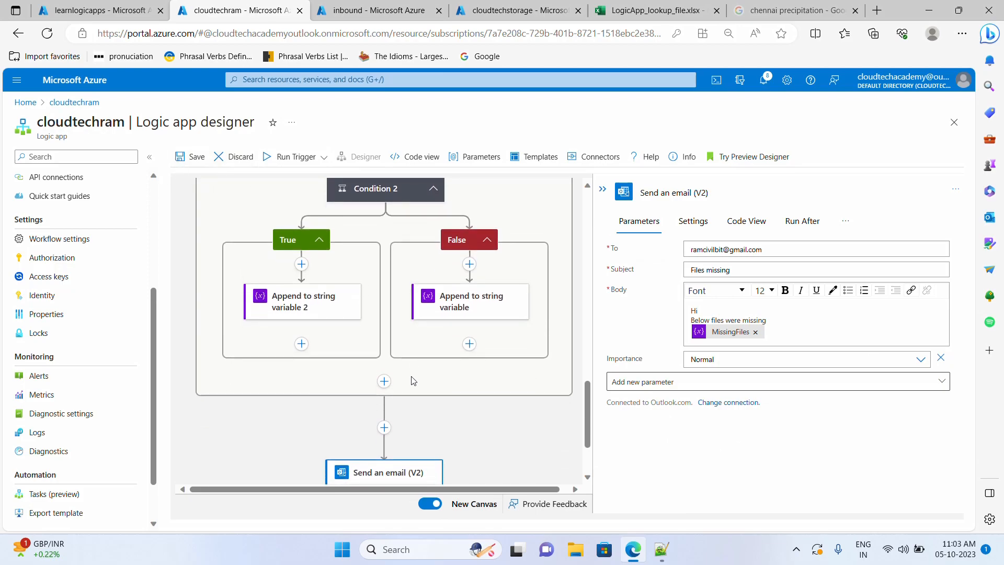
scroll(413, 380, up, 1)
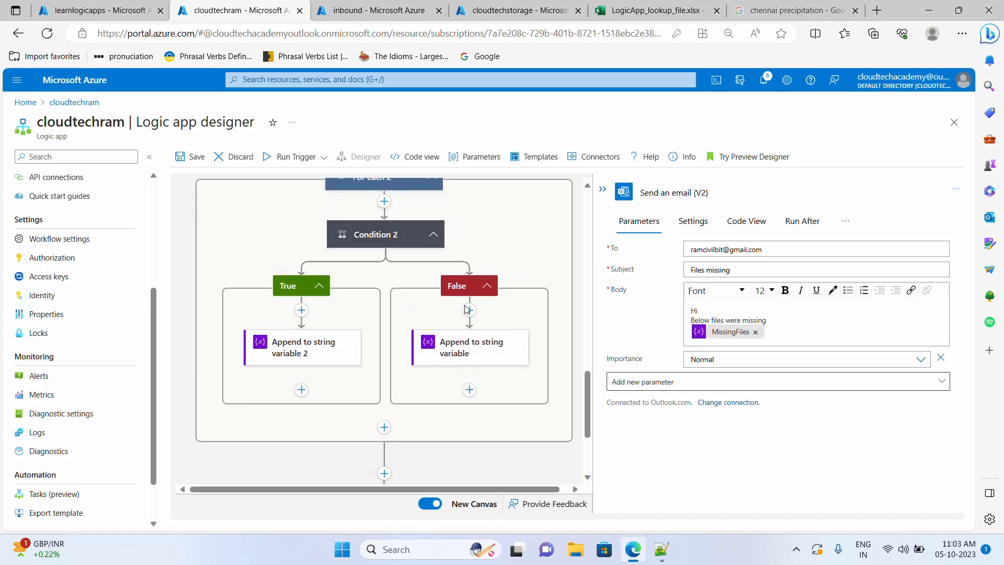
scroll(393, 271, down, 2)
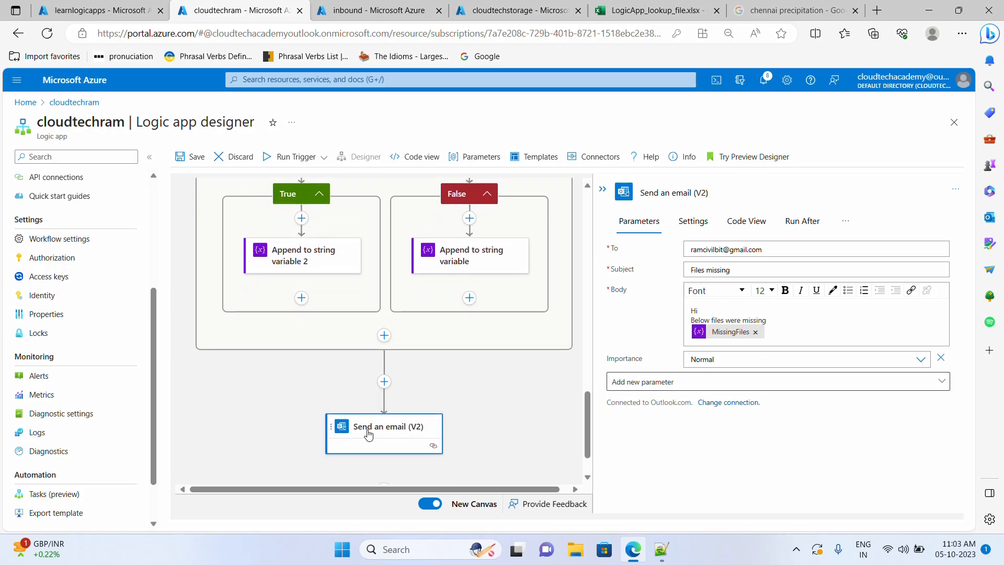
scroll(366, 287, up, 3)
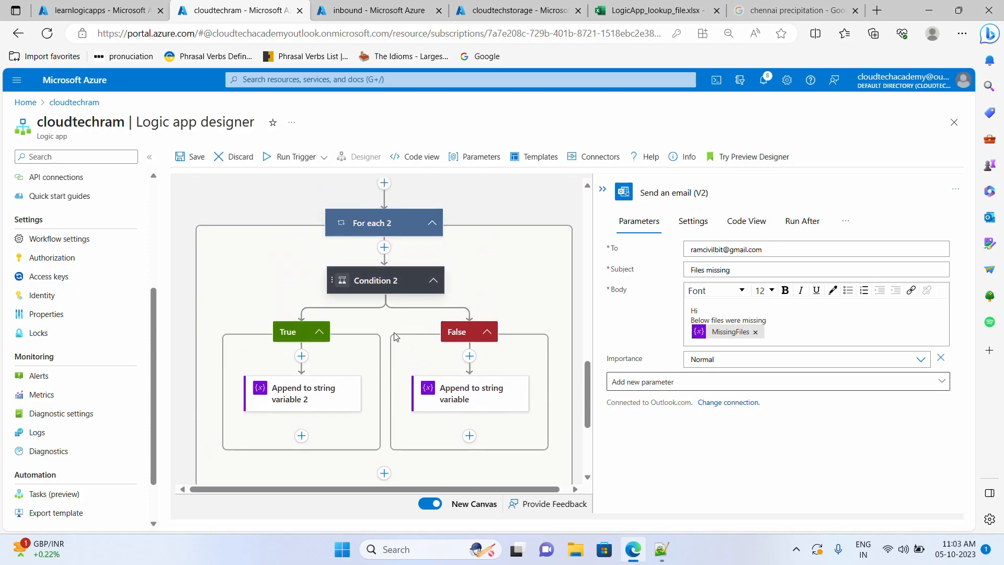
click(176, 162)
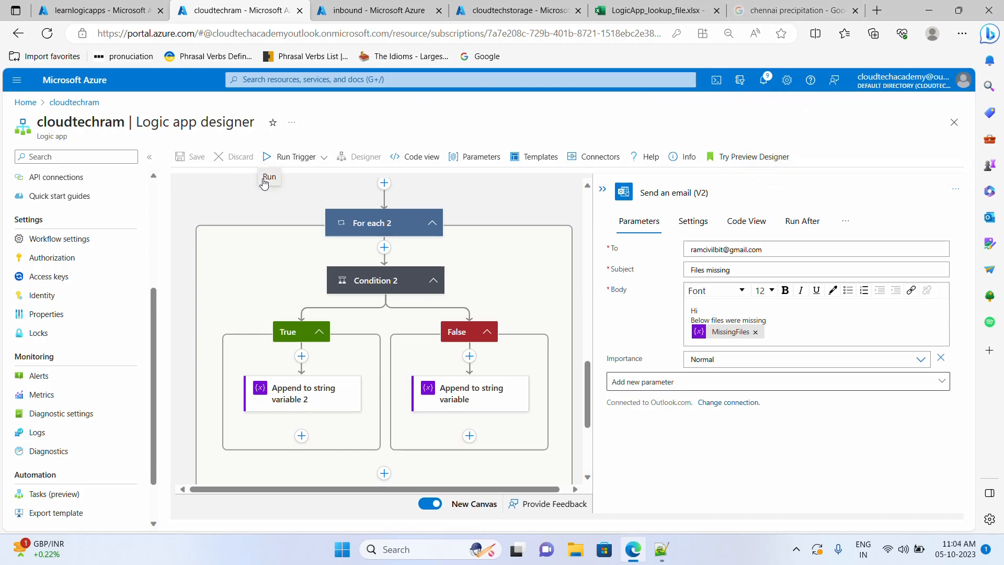
click(271, 157)
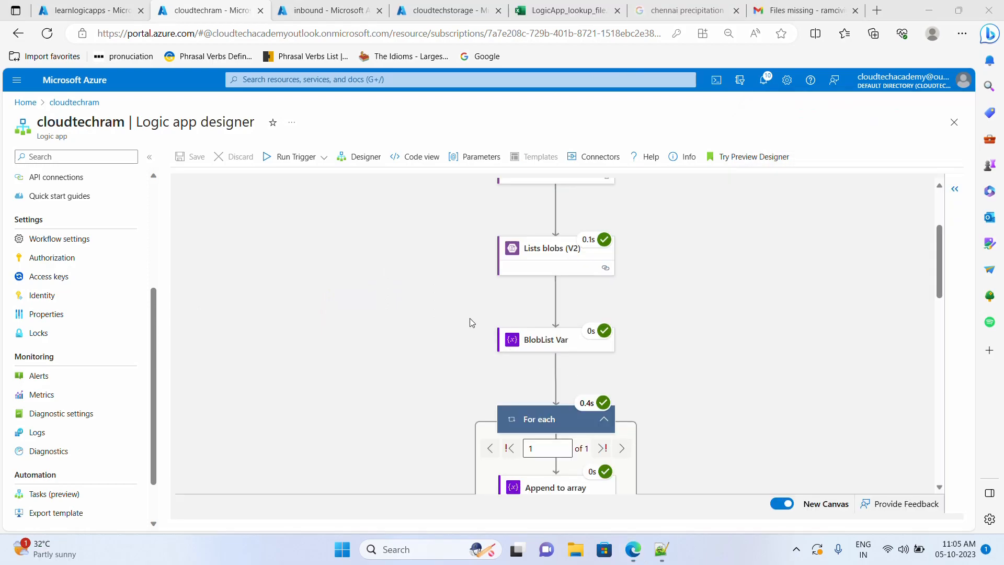
scroll(759, 329, down, 15)
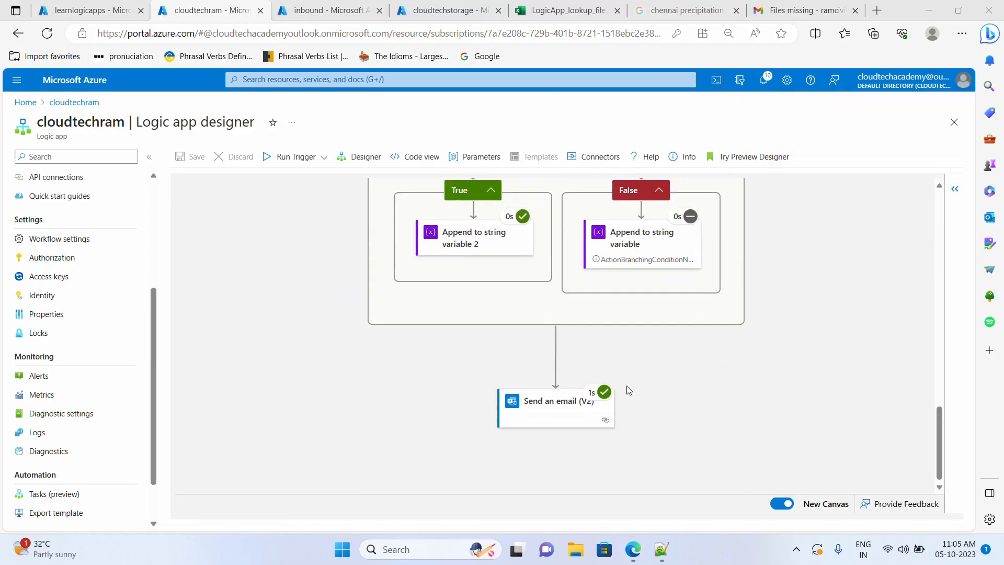
click(796, 7)
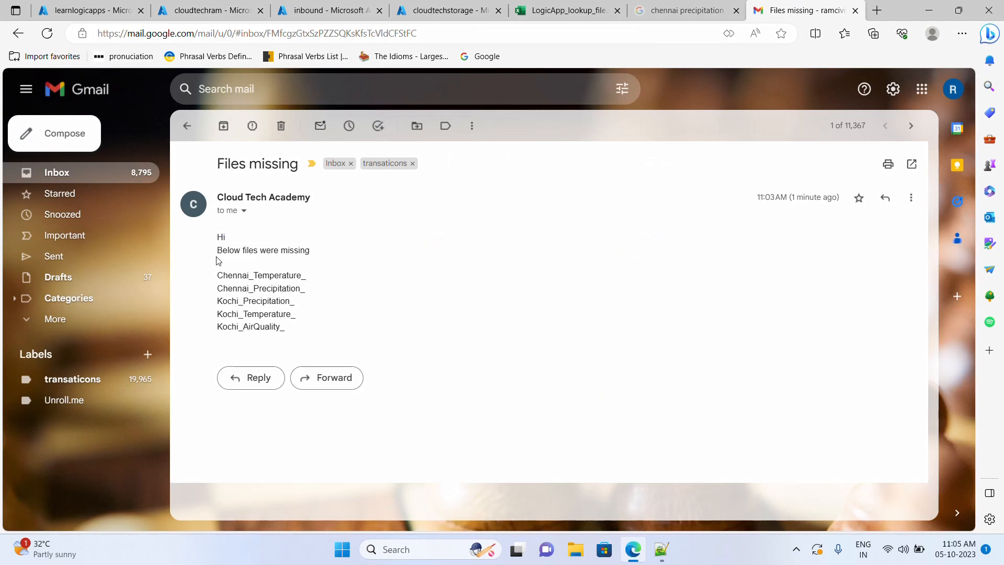
drag(216, 253, 242, 267)
drag(282, 329, 213, 277)
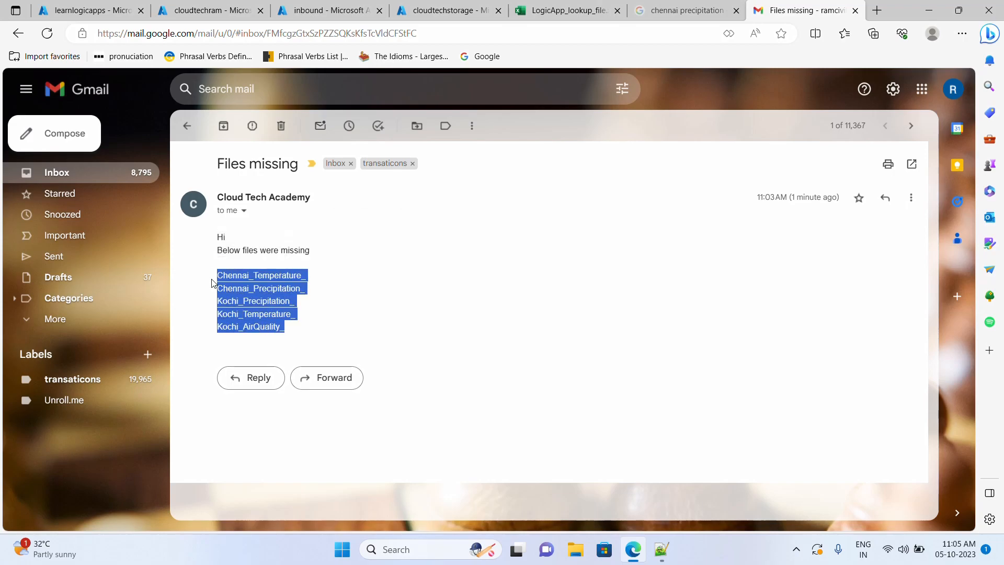
key(ctrl+c)
click(314, 286)
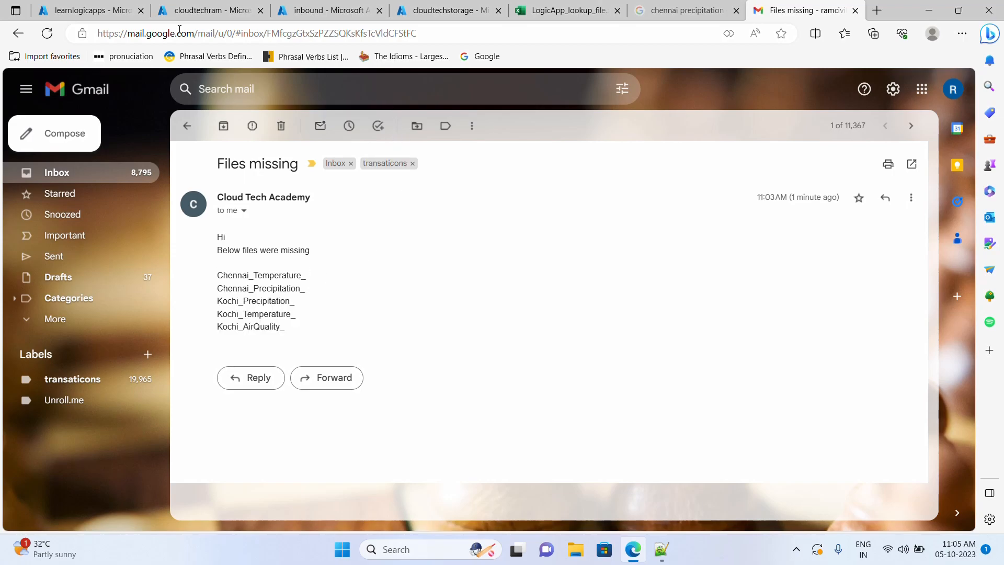
click(207, 14)
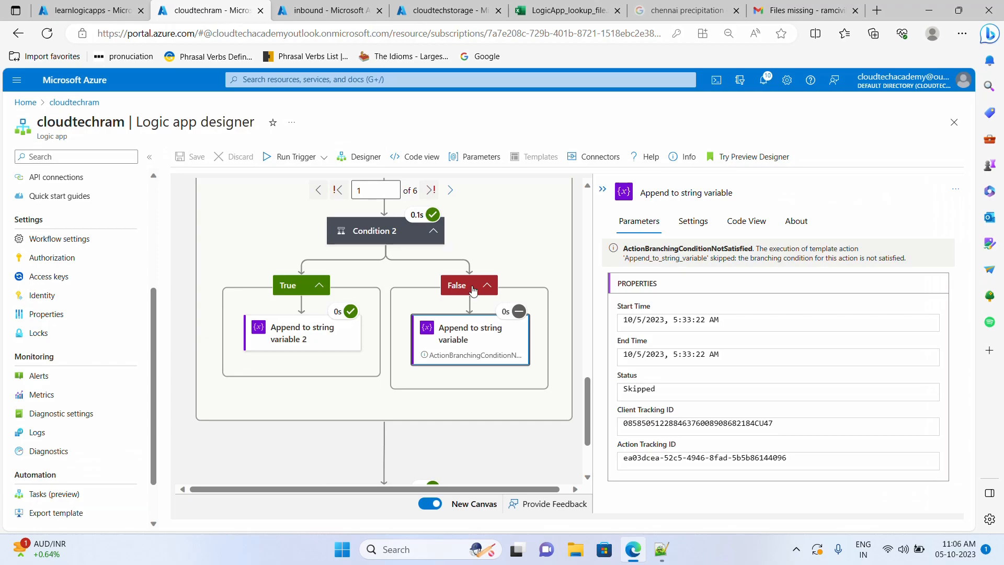
- Copy Condition 2's concat filename expression and switch to the Notepad++ notes
click(358, 162)
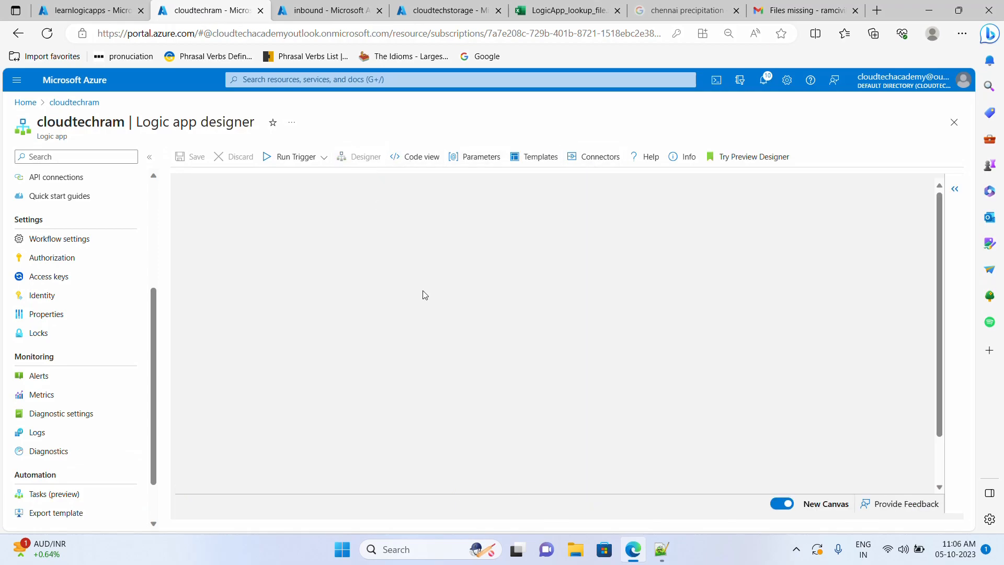
scroll(701, 348, down, 10)
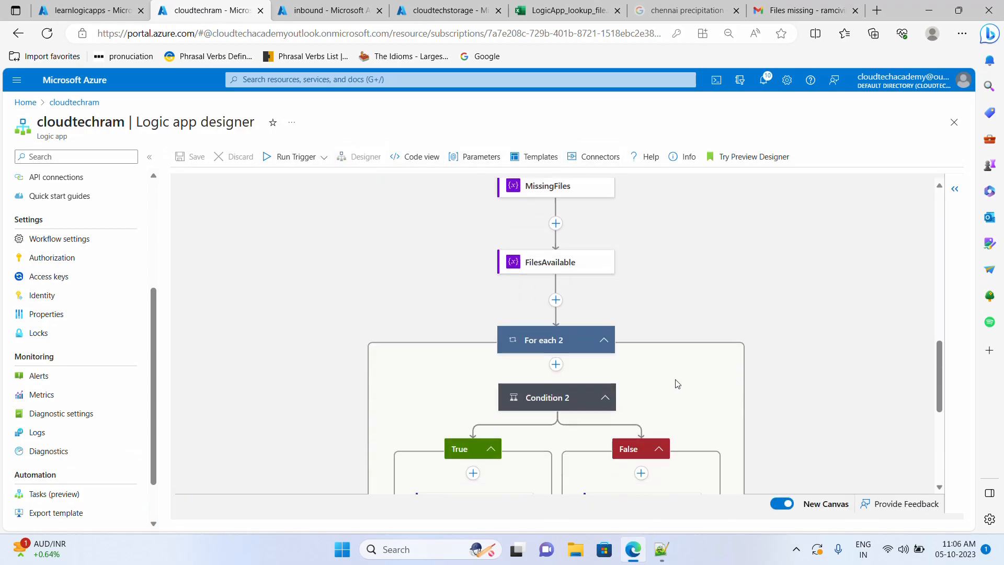
click(649, 366)
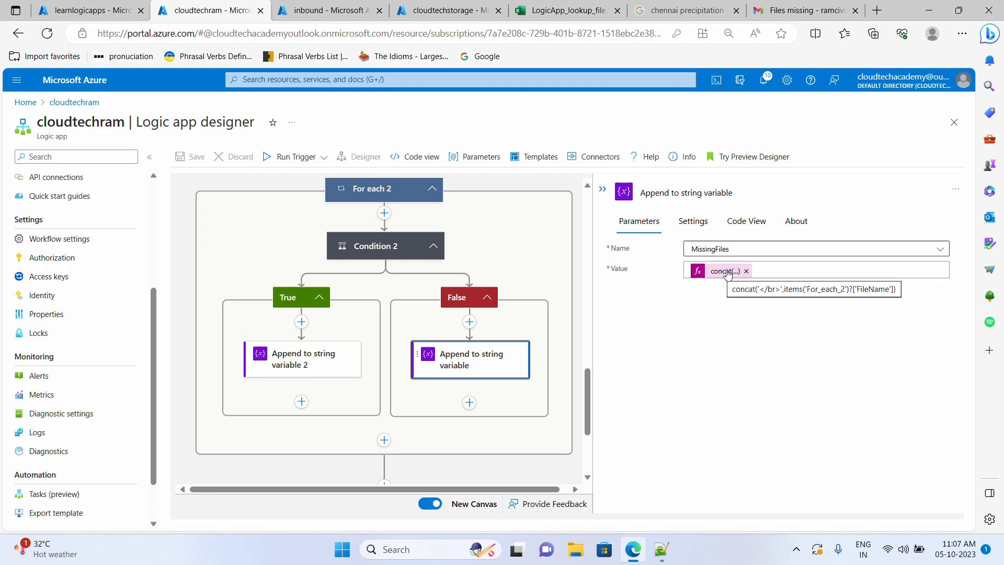
click(404, 249)
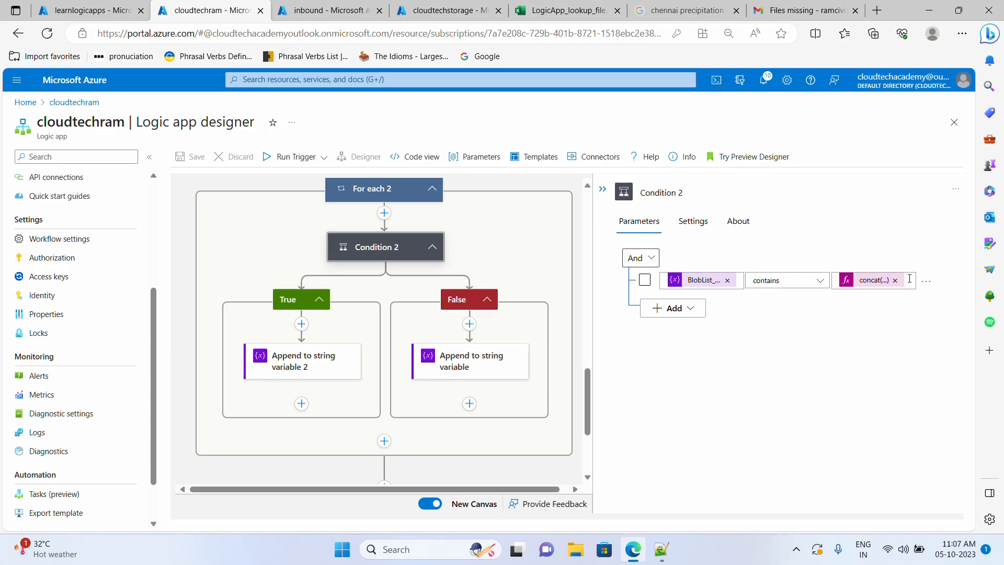
click(909, 278)
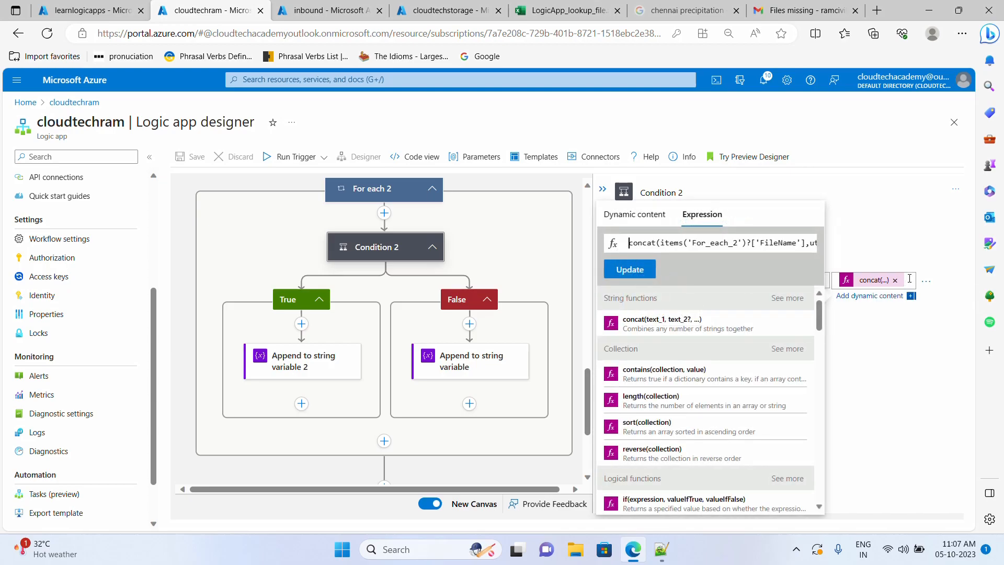
key(ctrl+a)
key(alt+Tab)
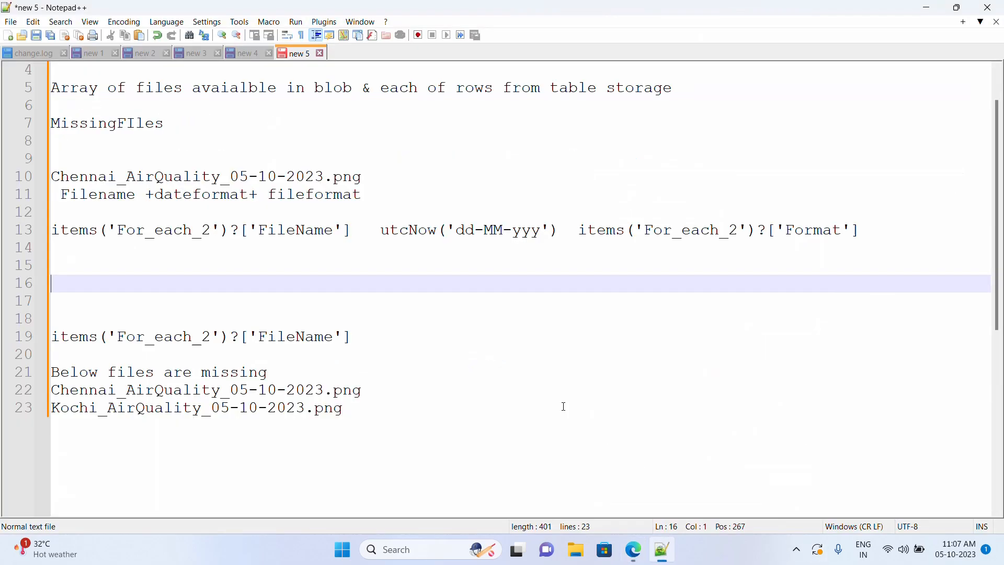
- Paste the copied concat expression onto a new line 26
click(422, 417)
key(Return)
key(Return)
key(Return)
key(ctrl+v)
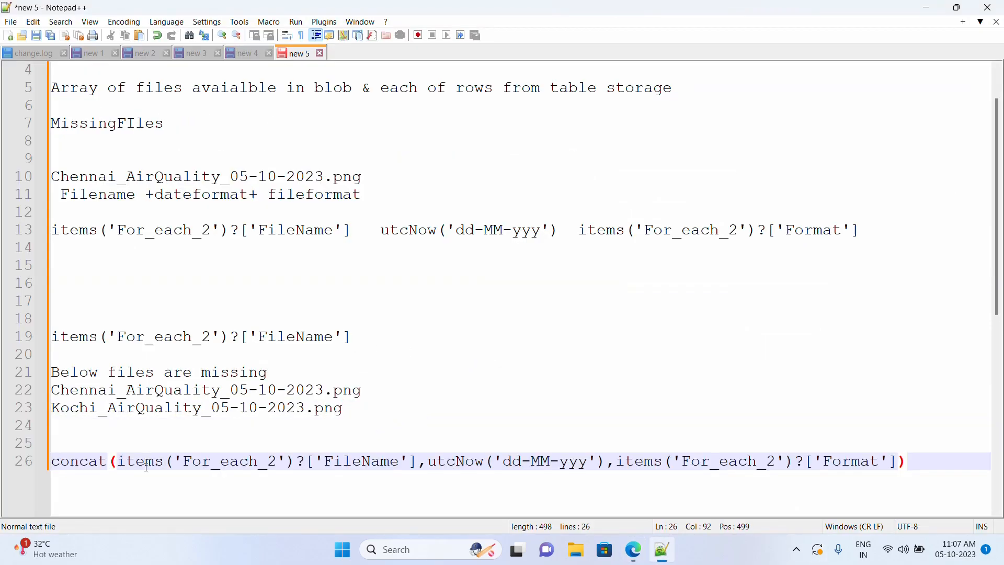
- Insert '</br>', as the first argument of the concat expression
click(119, 461)
text(')
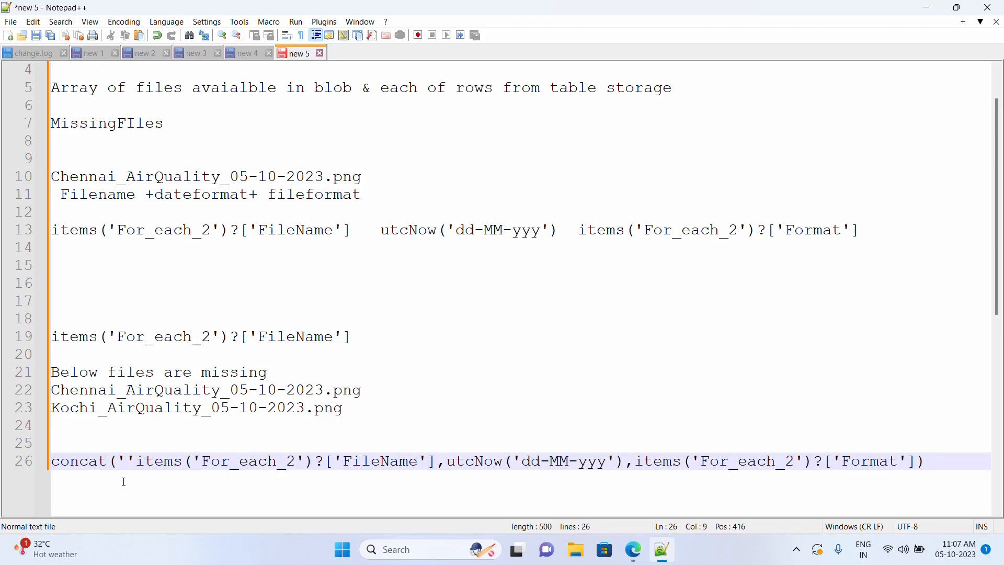
key(Insert)
key(Insert)
key(Right)
text(,)
key(Left)
key(Left)
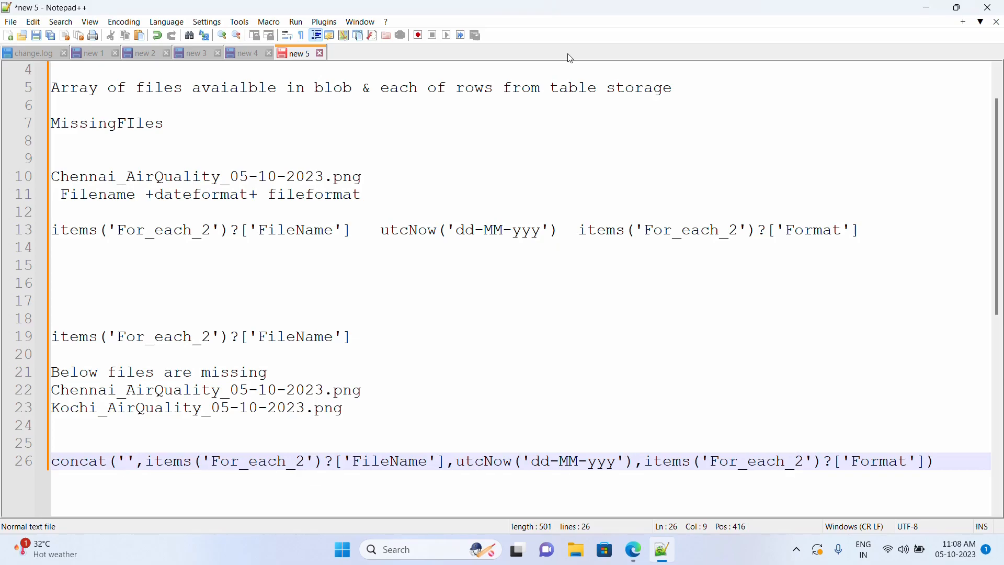
text(<>)
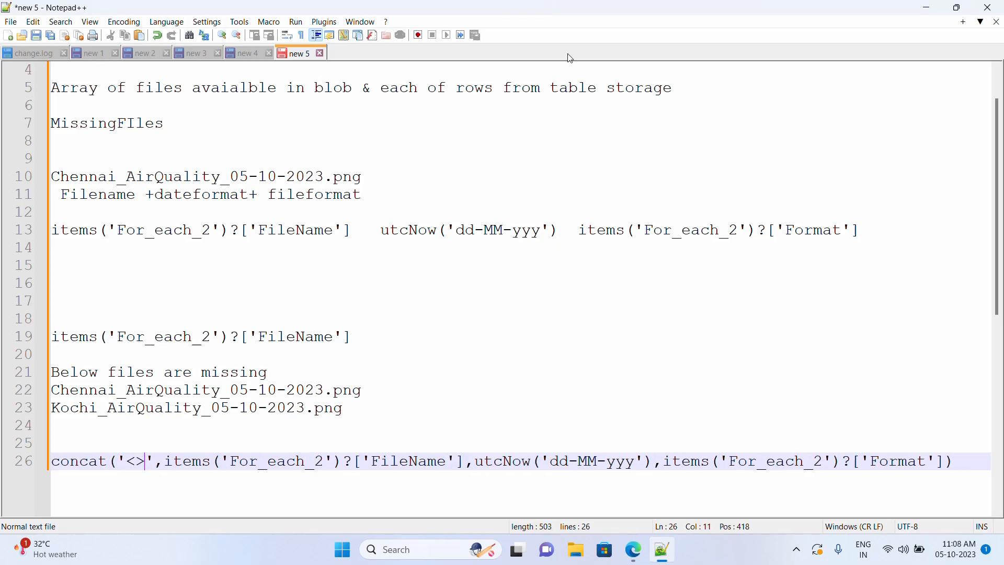
key(Left)
text(br)
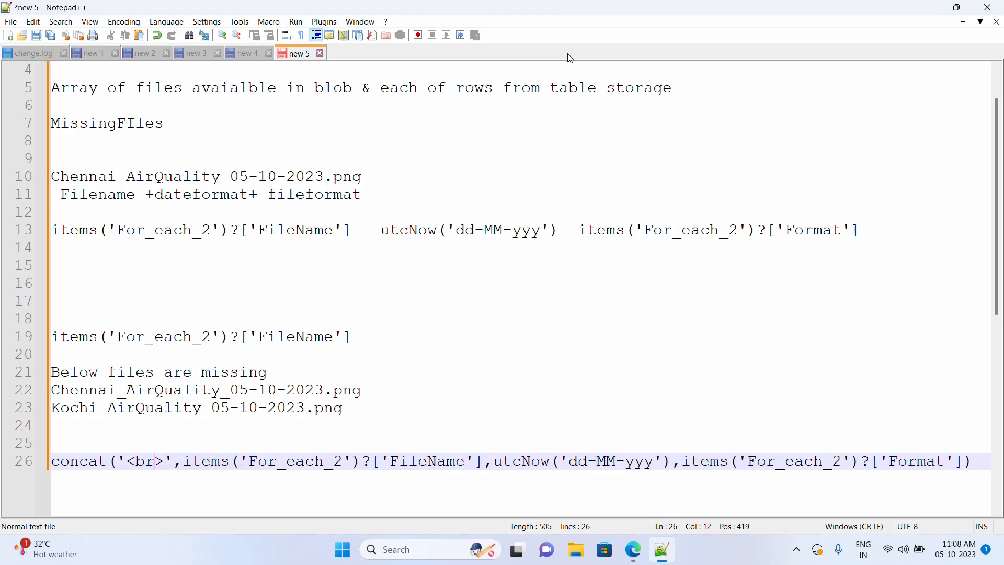
key(Left)
text(/)
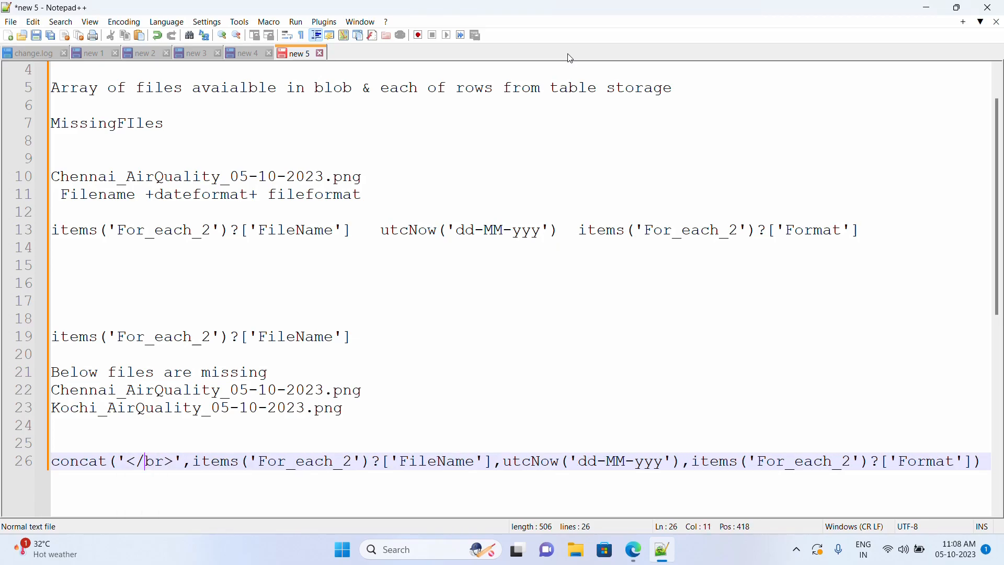
- Copy the completed concat('</br>', FileName, utcNow('dd-MM-yyy'), Format) line
key(End)
key(shift+Home)
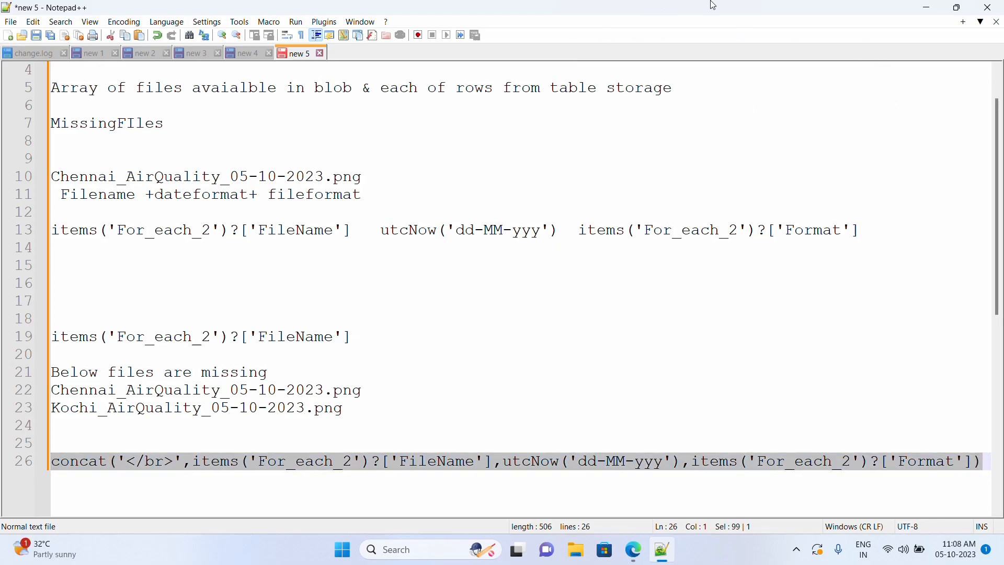
click(926, 7)
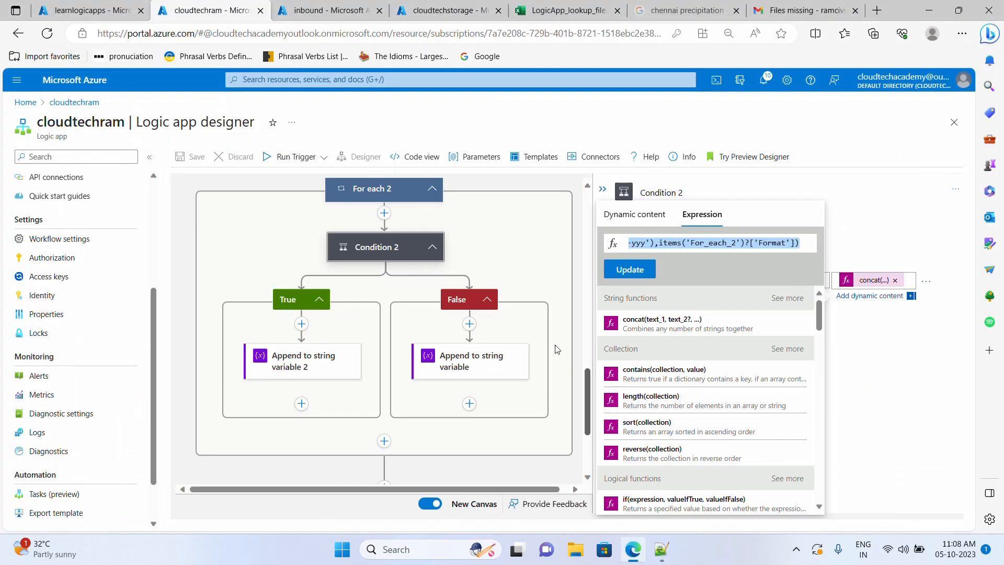
- Replace the MissingFiles append value with the new line-break concat expression
click(491, 361)
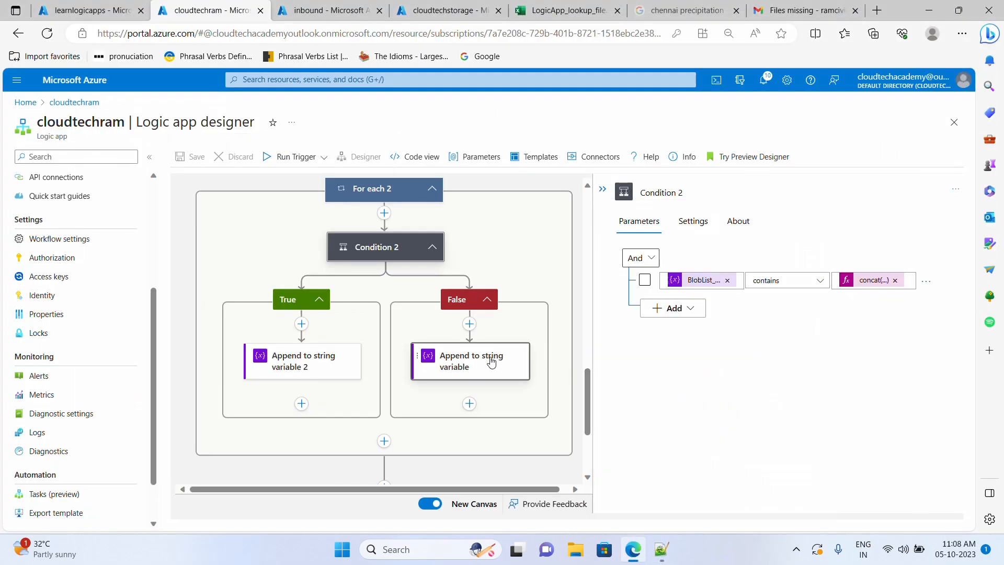
click(492, 360)
click(743, 271)
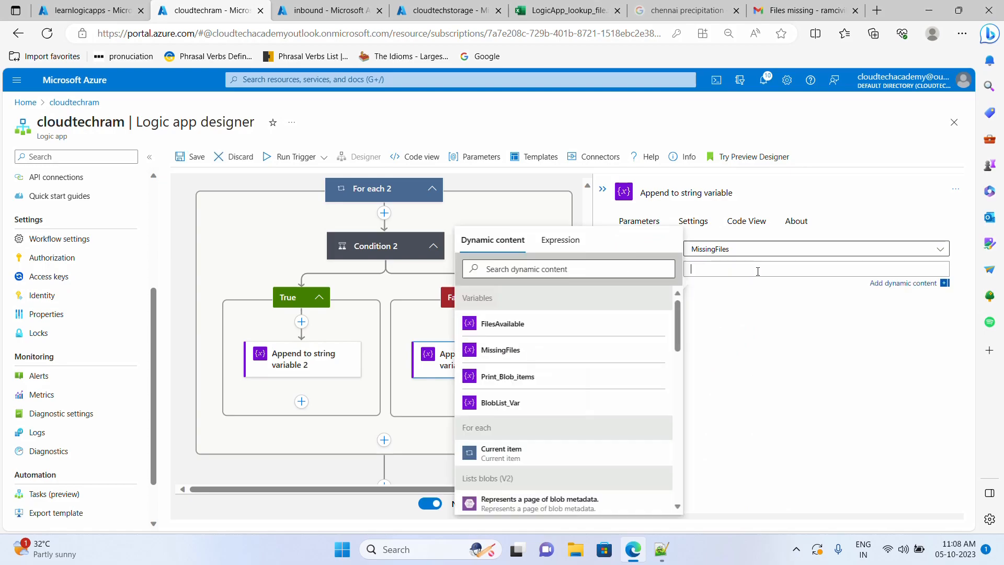
click(555, 240)
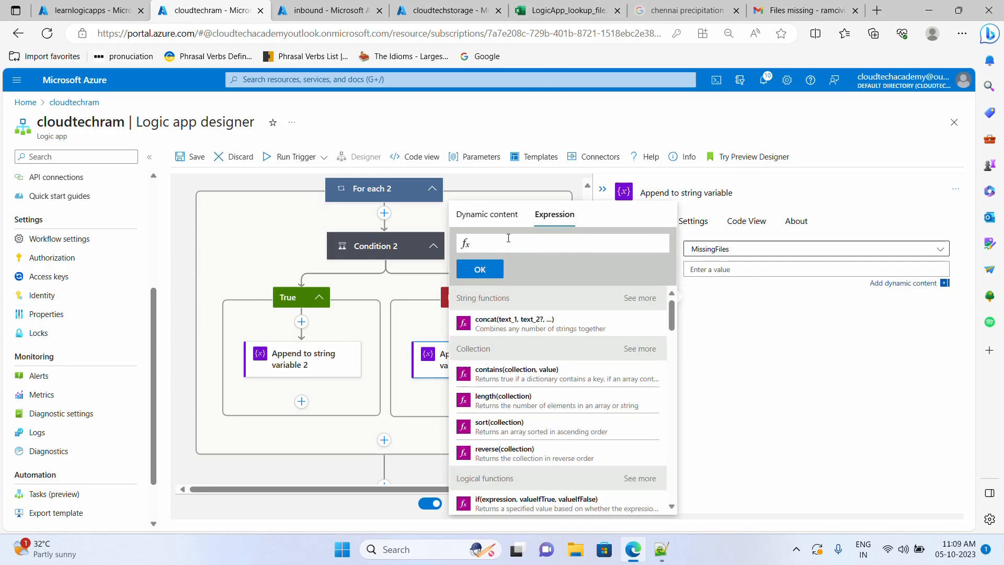
key(ctrl+v)
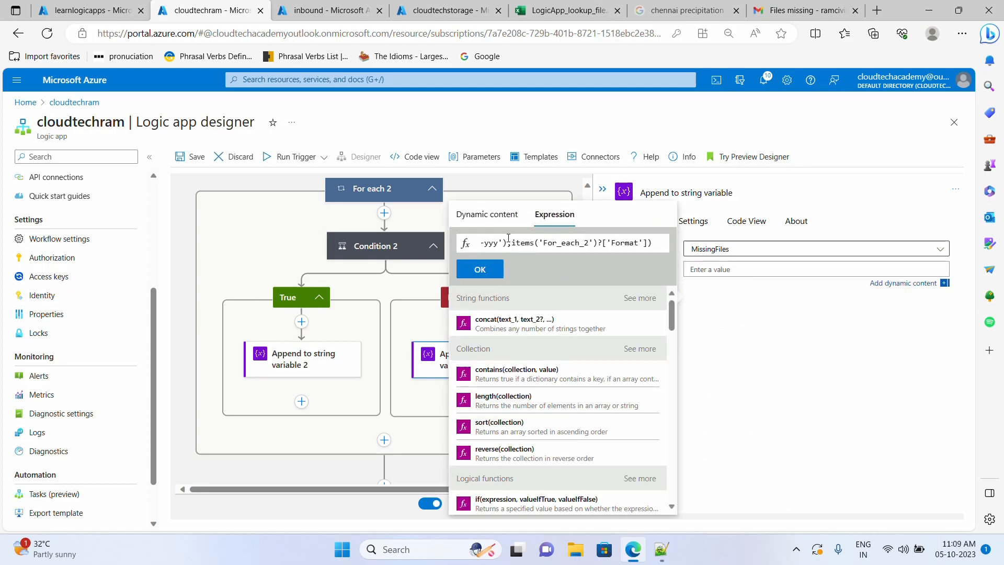
click(479, 269)
- Replace the FilesAvailable append value with the same concat expression
click(319, 367)
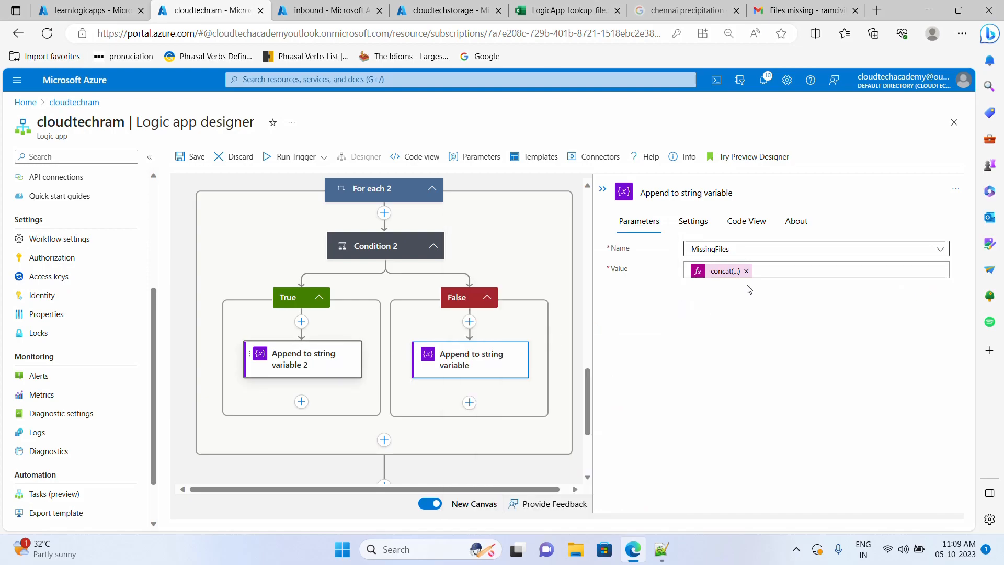
click(745, 268)
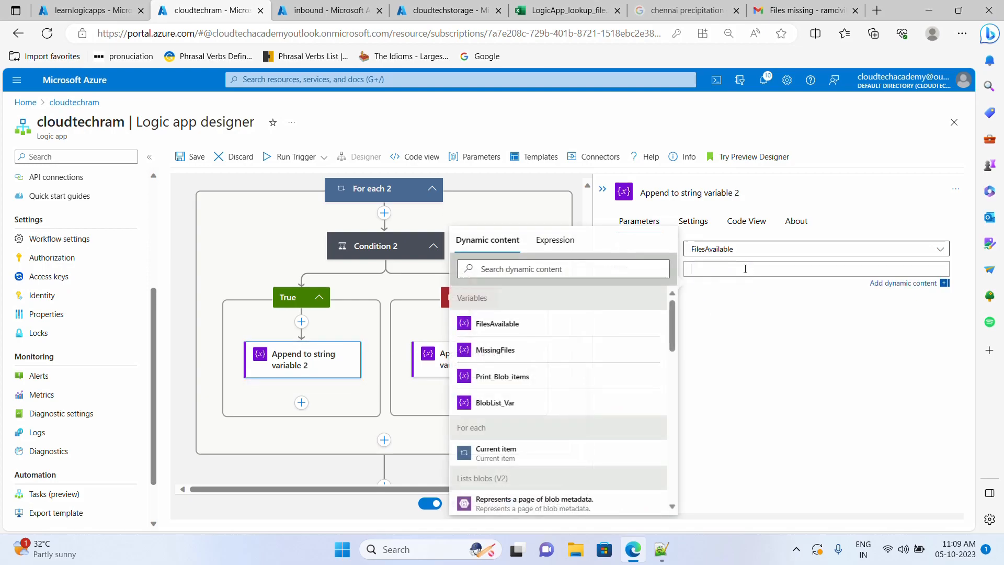
click(546, 240)
key(ctrl+v)
click(491, 269)
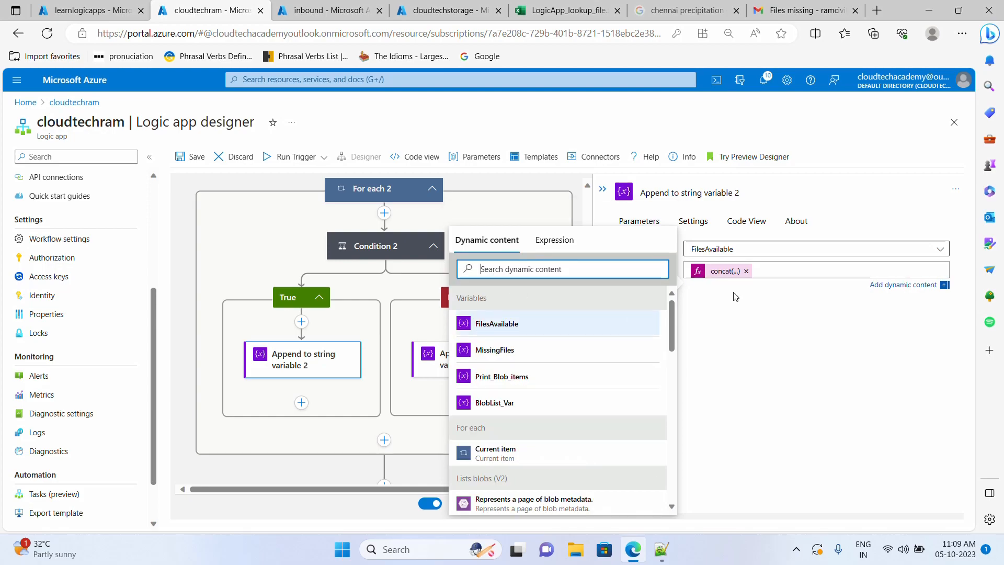
click(761, 369)
- Save and run the workflow, then check the missing filenames listed in the Gmail email
click(203, 160)
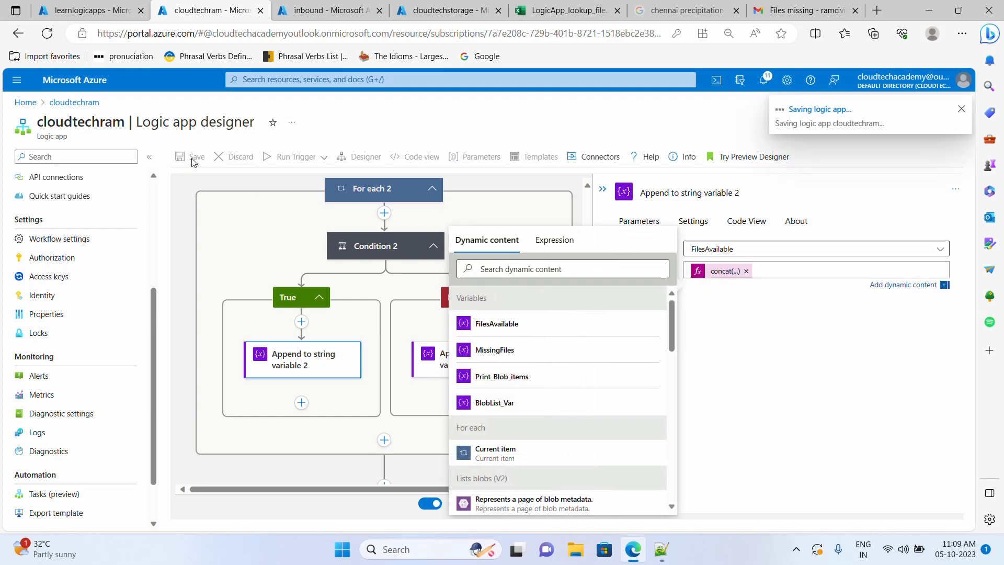
click(266, 164)
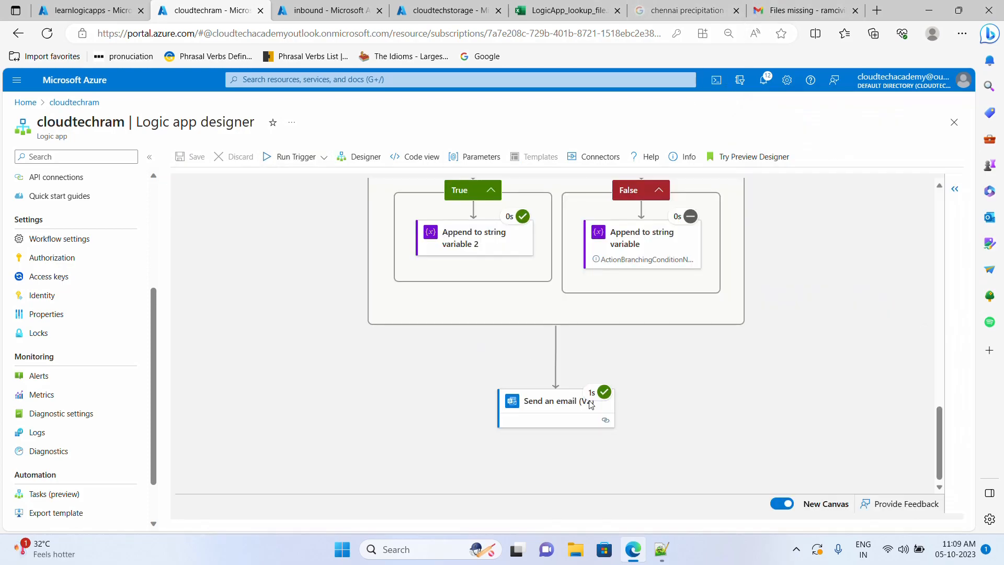
click(800, 11)
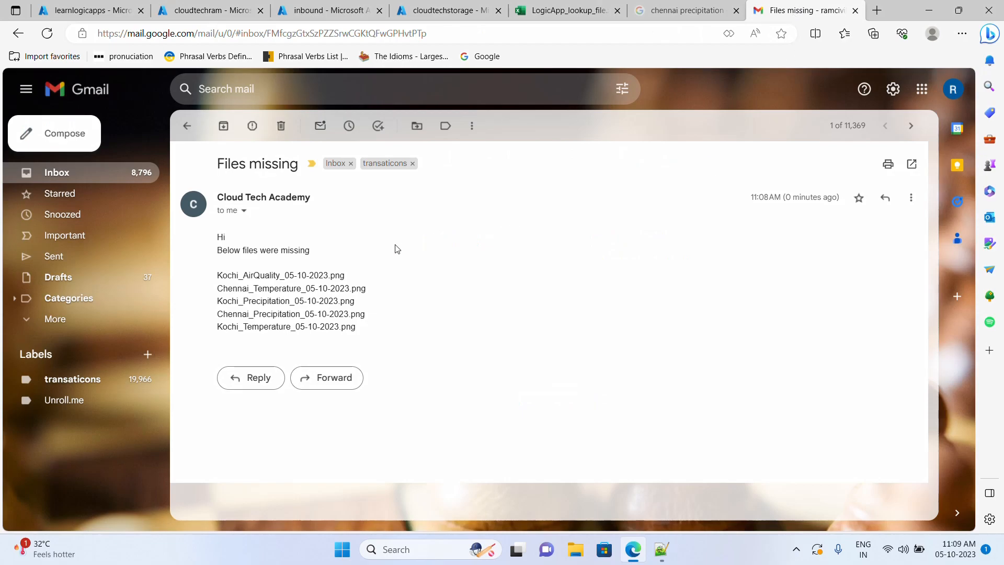
drag(389, 325, 216, 276)
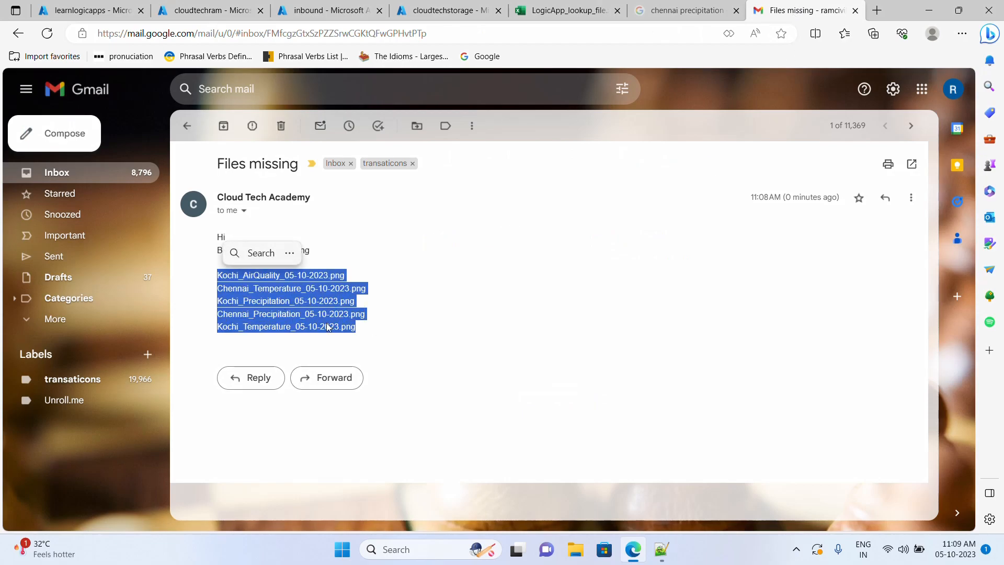